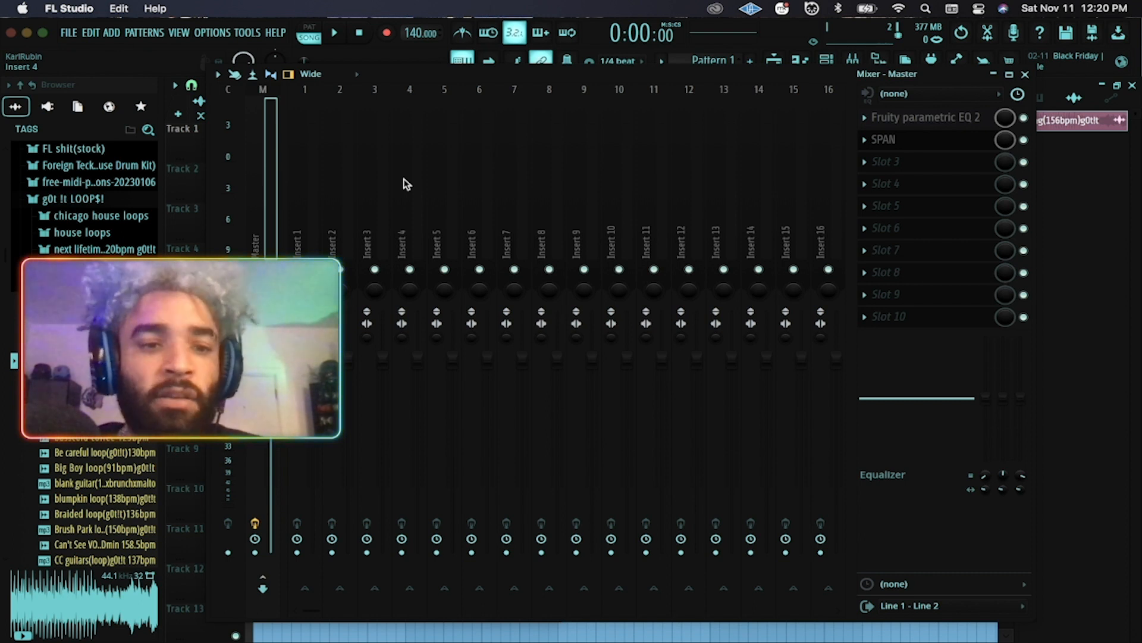
Drag the mixer aside to uncover the aang clip, then select SPAN on the Master track.
{"action": "left_click_drag", "start_coordinate": [427, 71], "coordinate": [531, 56]}
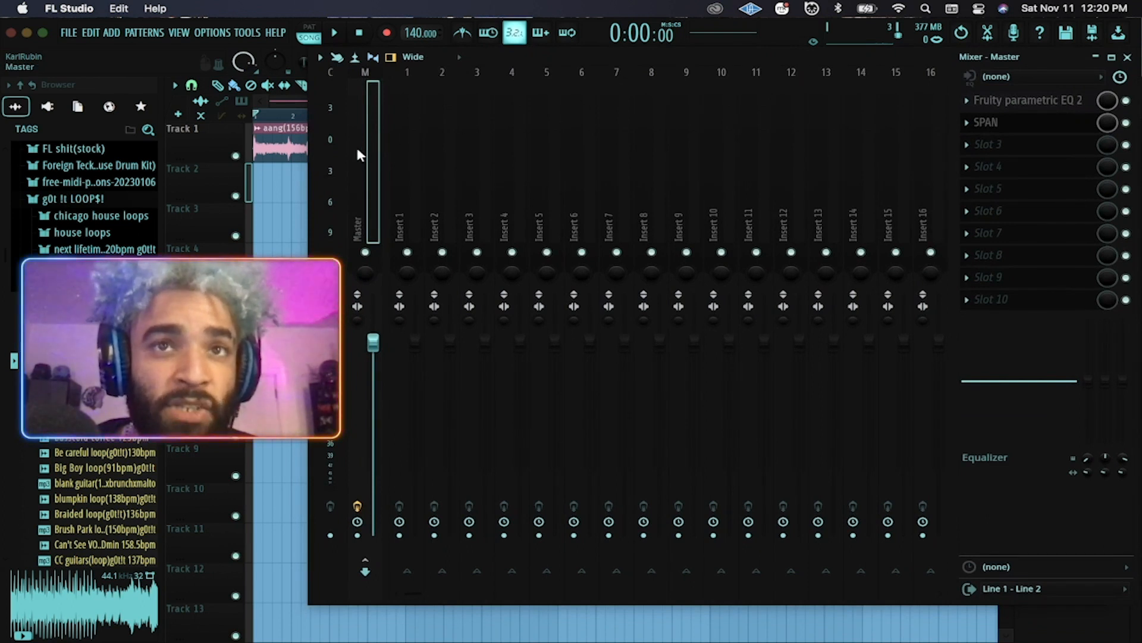
{"action": "left_click", "coordinate": [1009, 122]}
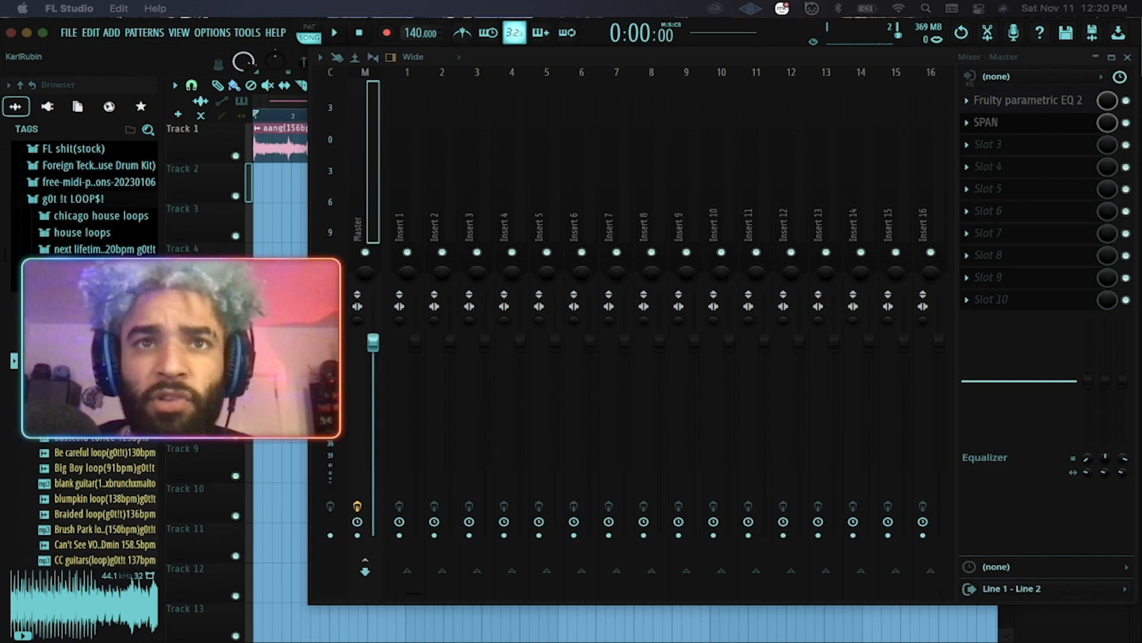
Open the SPAN analyzer editor from the Master's SPAN slot and bring it into view.
{"action": "left_click", "coordinate": [967, 123]}
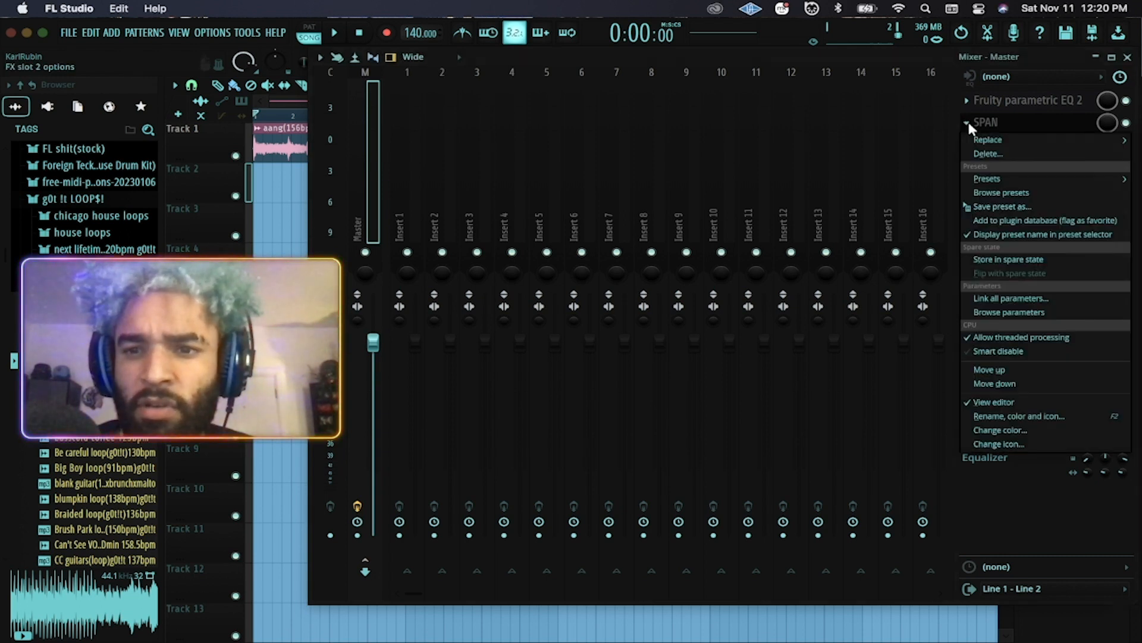
{"action": "left_click", "coordinate": [970, 127]}
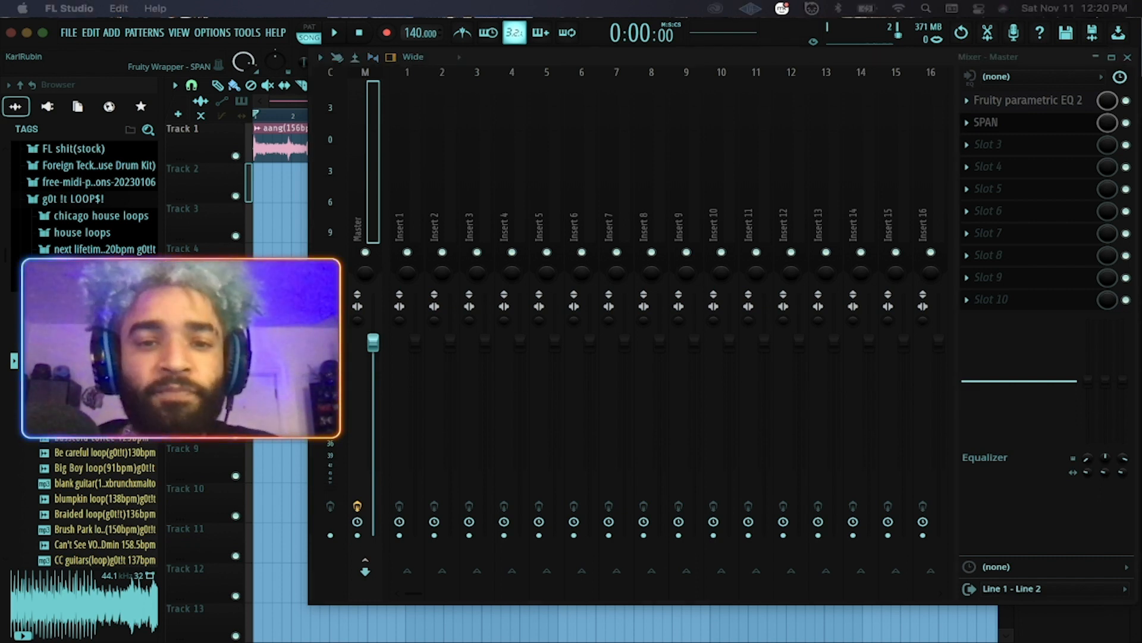
{"action": "left_click_drag", "start_coordinate": [1141, 136], "coordinate": [578, 116]}
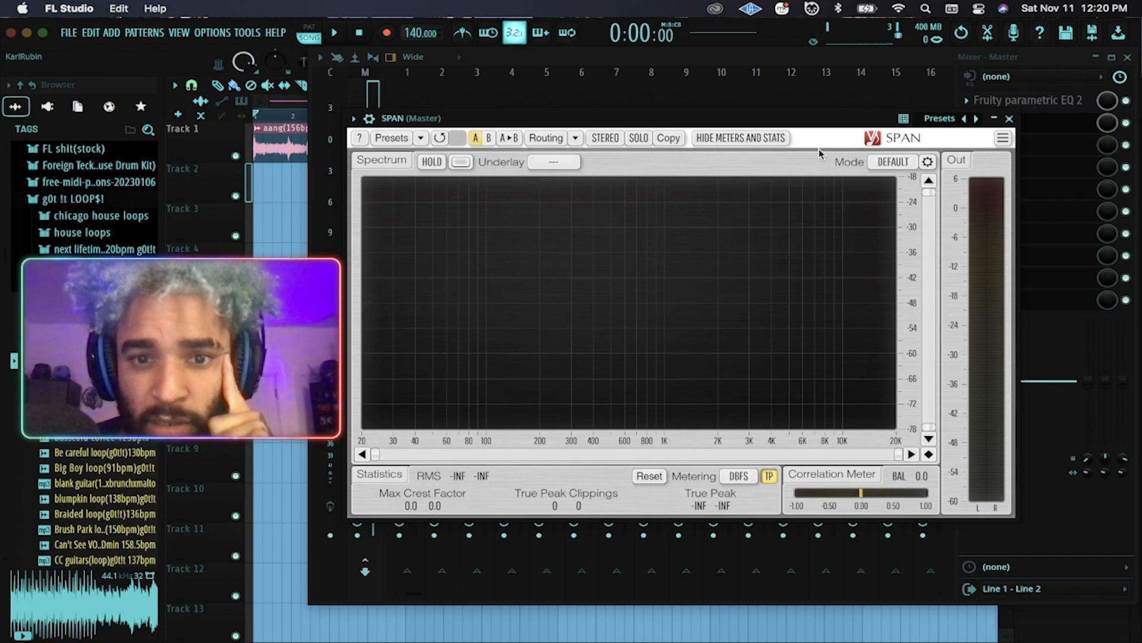
Close the mixer and position the SPAN window down over the playlist.
{"action": "left_click_drag", "start_coordinate": [767, 119], "coordinate": [761, 99]}
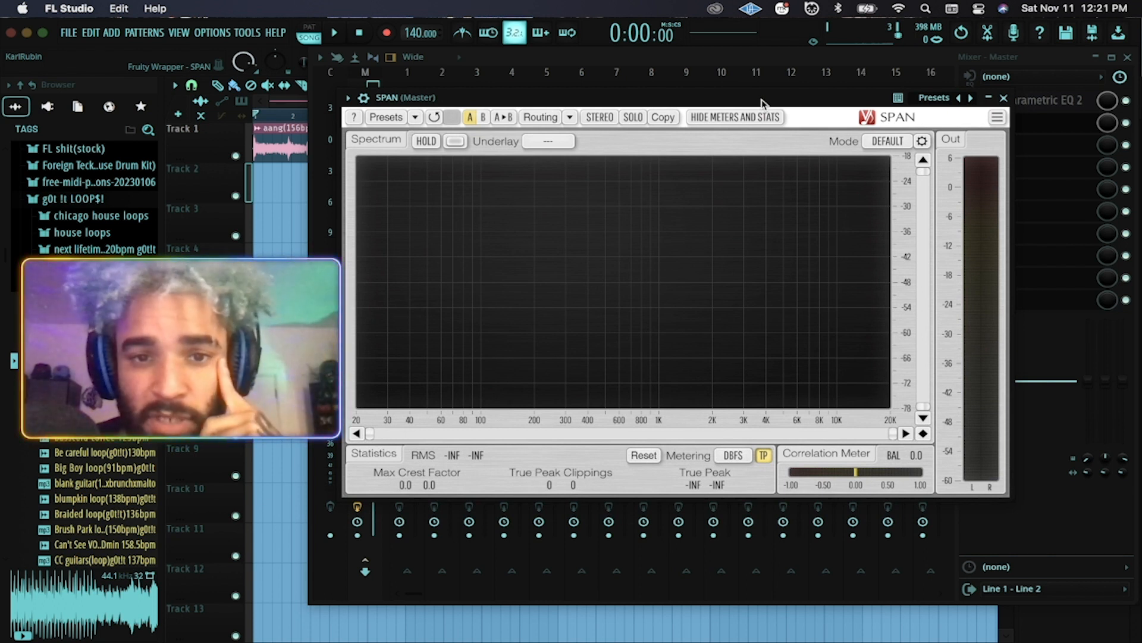
{"action": "left_click_drag", "start_coordinate": [762, 98], "coordinate": [763, 92]}
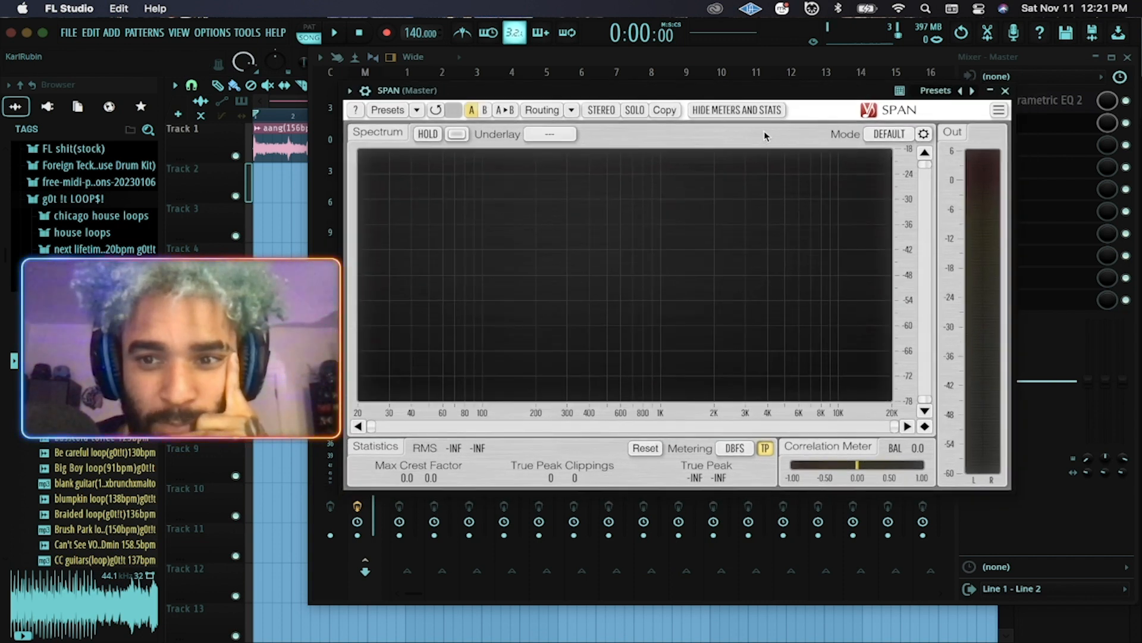
{"action": "left_click_drag", "start_coordinate": [698, 88], "coordinate": [681, 120]}
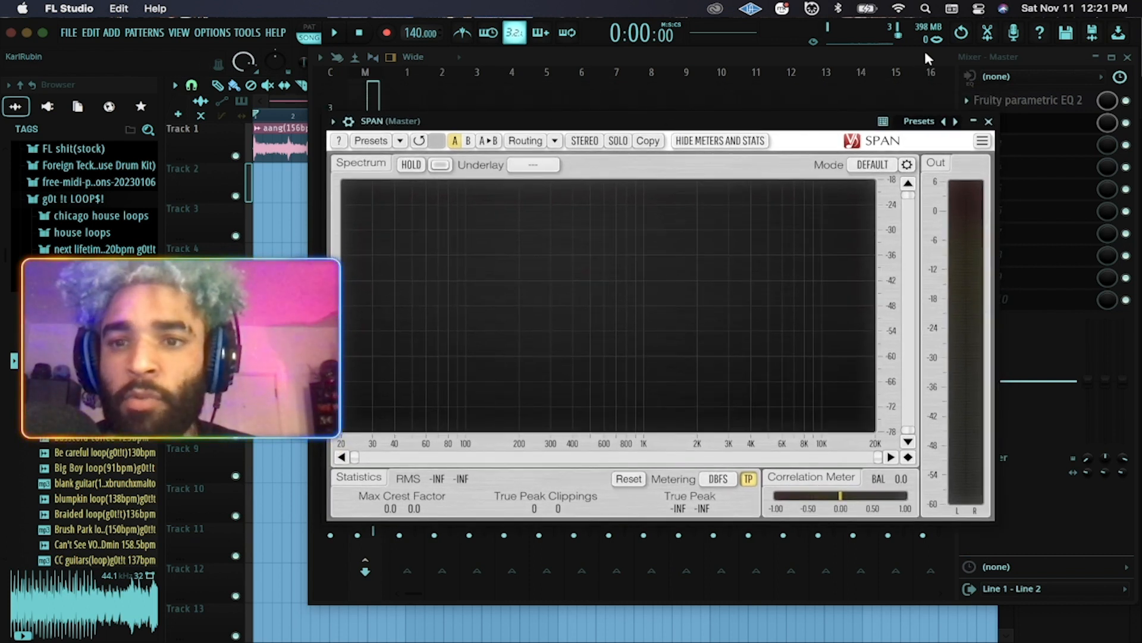
{"action": "left_click", "coordinate": [1127, 58]}
{"action": "left_click_drag", "start_coordinate": [761, 119], "coordinate": [771, 242]}
Switch to SONG mode, play the aang loop through SPAN, then stop it.
{"action": "left_click", "coordinate": [420, 94]}
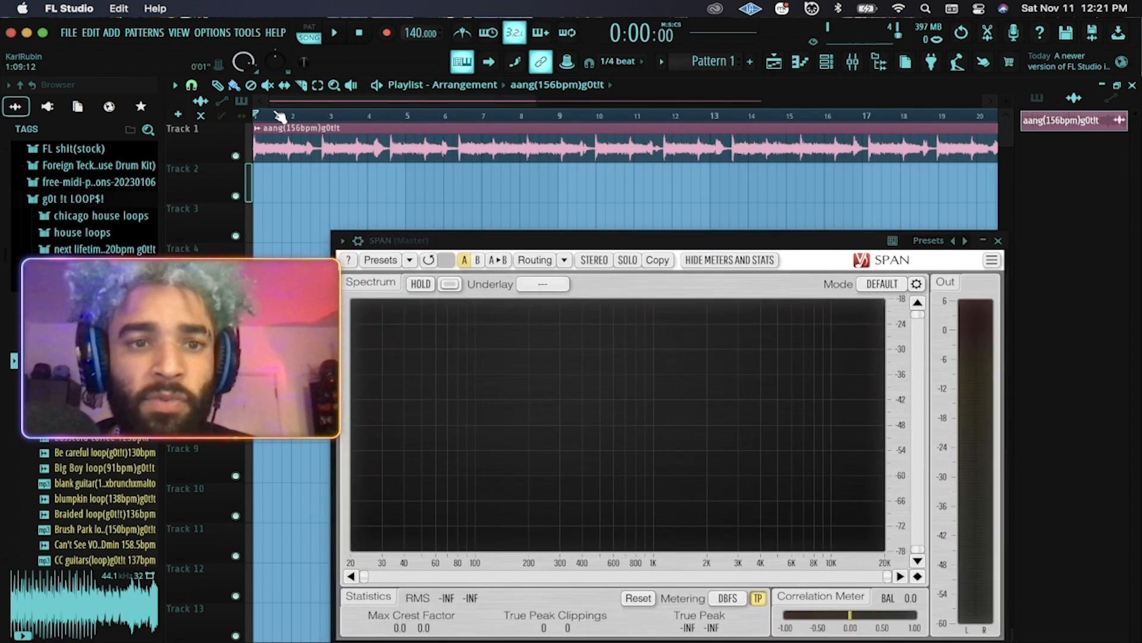
{"action": "left_click", "coordinate": [309, 37]}
{"action": "key", "text": "space"}
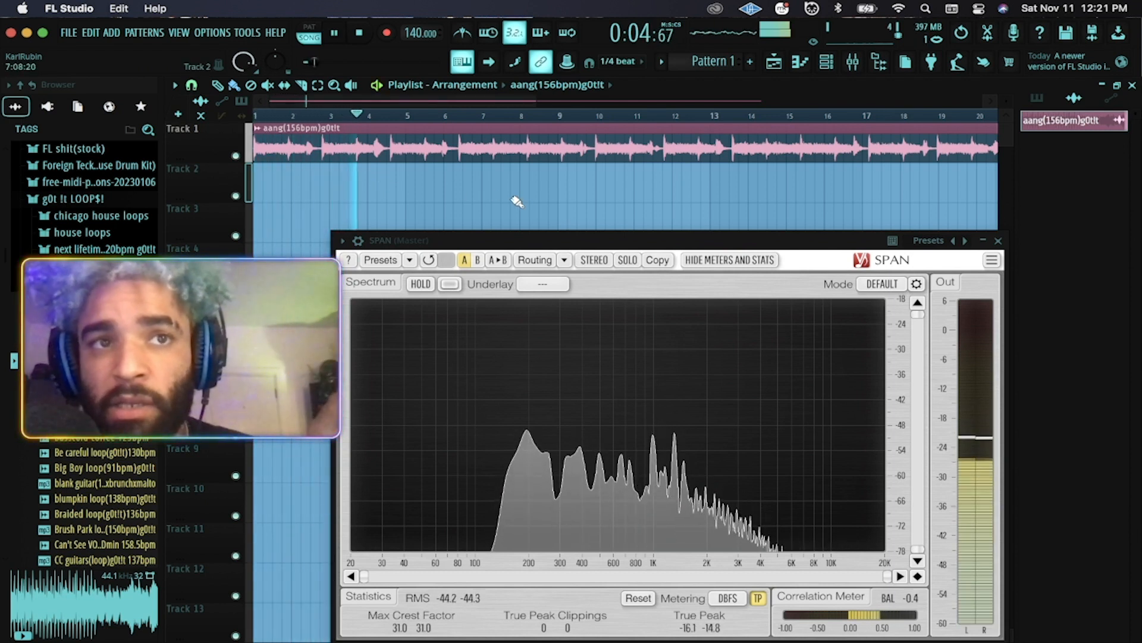
{"action": "left_click_drag", "start_coordinate": [564, 237], "coordinate": [559, 194]}
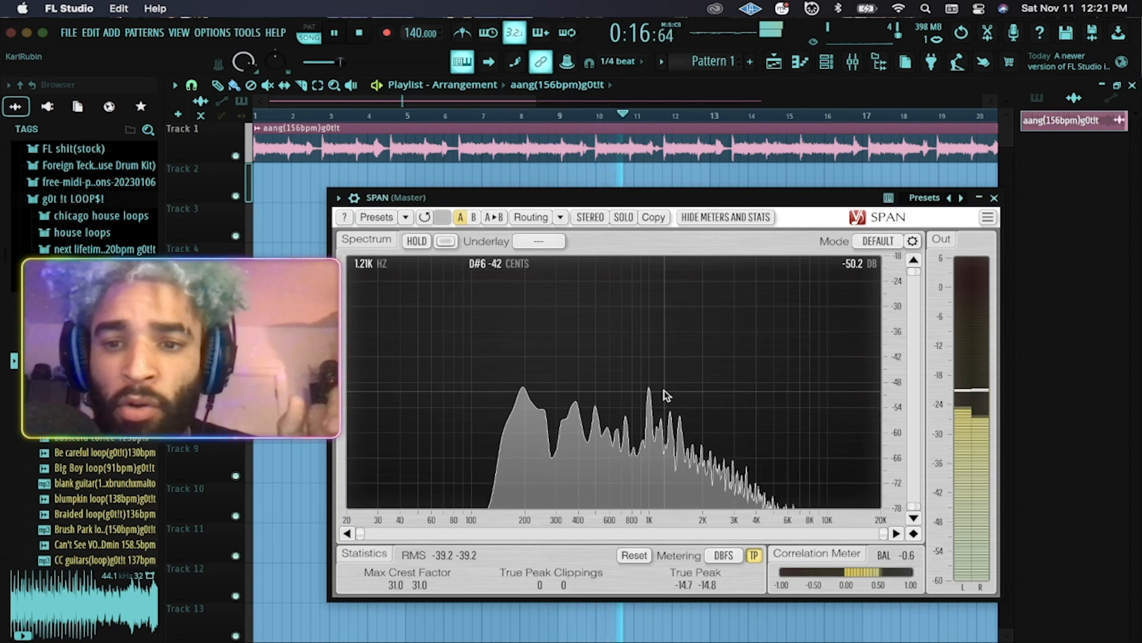
{"action": "key", "text": "space"}
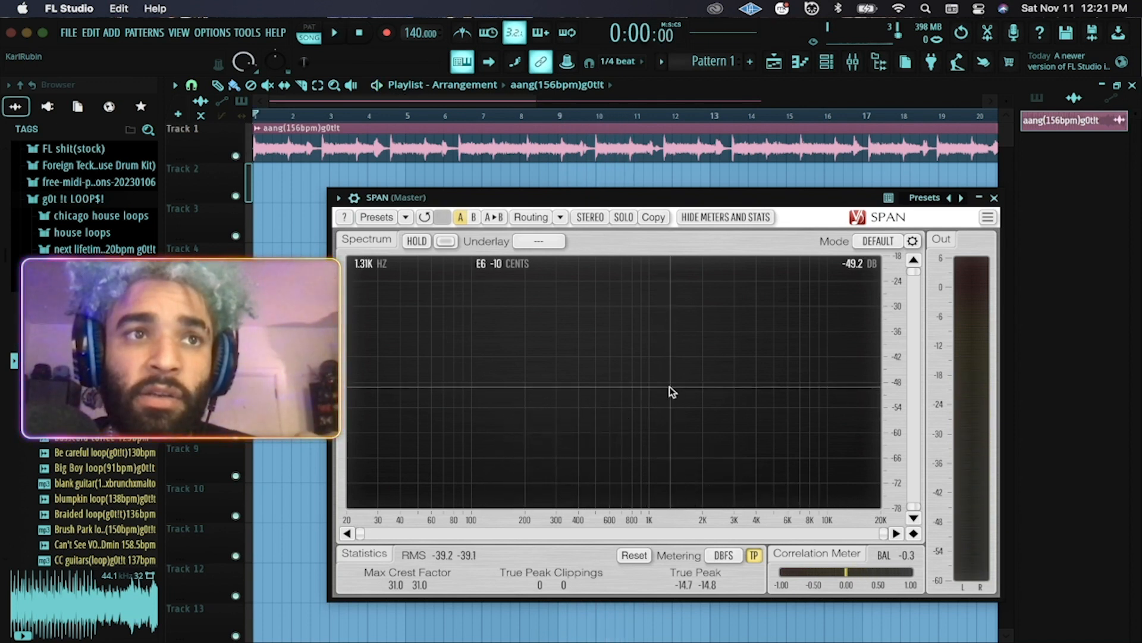
{"action": "mouse_move", "coordinate": [464, 640]}
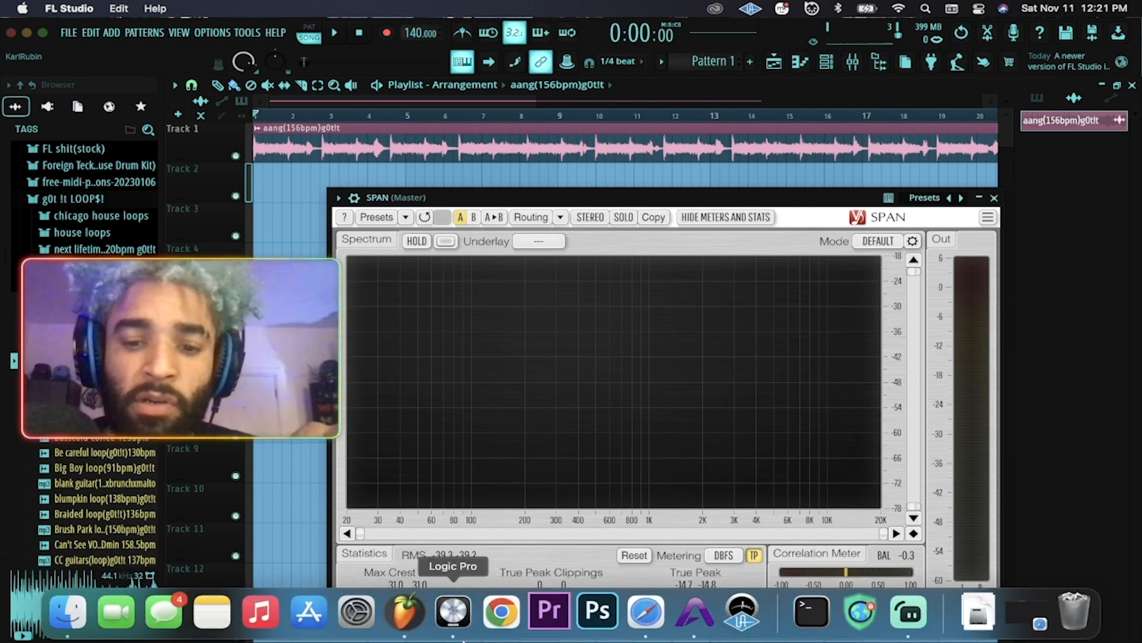
Drag How To Dance 032823.mp3 from Finder's Recents onto the FL Studio playlist.
{"action": "left_click", "coordinate": [76, 611]}
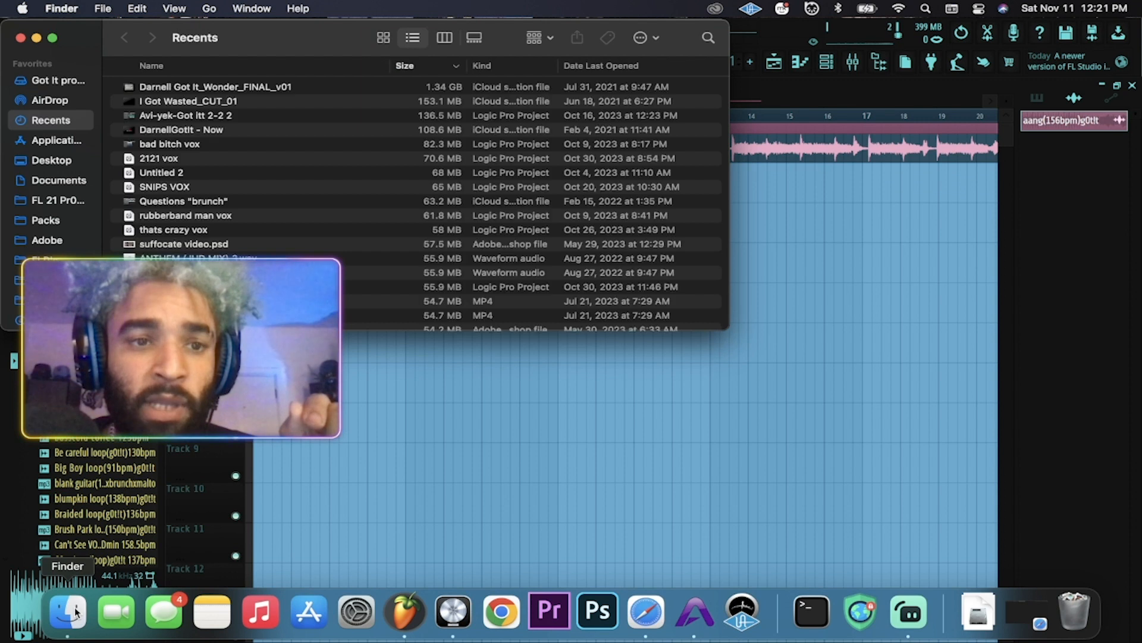
{"action": "left_click_drag", "start_coordinate": [74, 37], "coordinate": [1141, 125]}
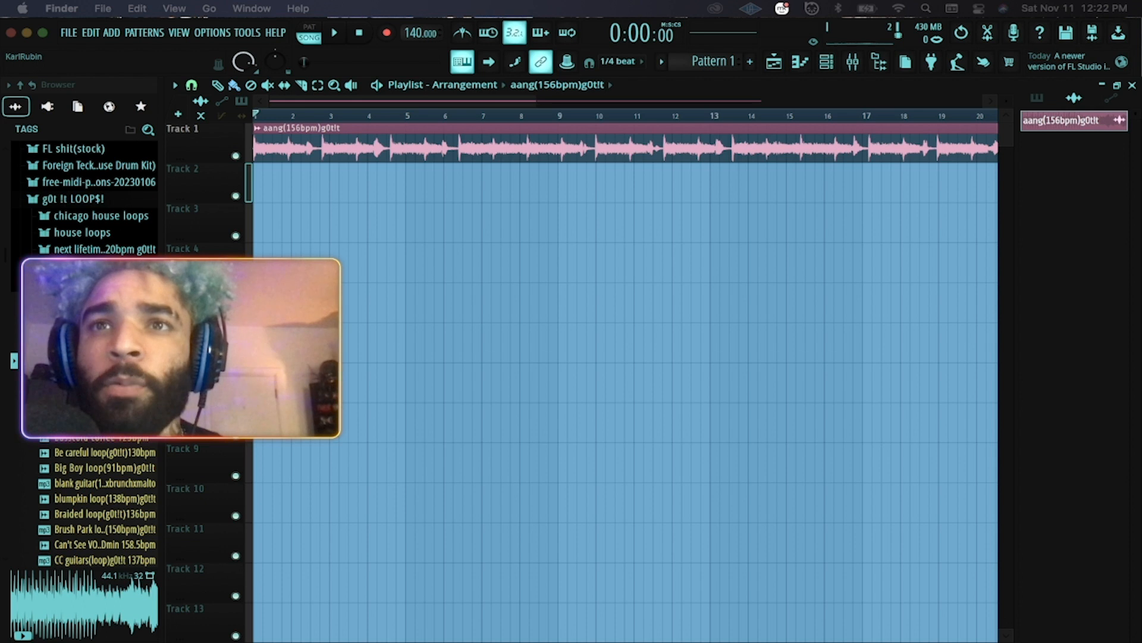
{"action": "left_click_drag", "start_coordinate": [470, 393], "coordinate": [272, 191]}
Delete the aang clip, move How To Dance 032823 to Track 1 bar 1, and close SPAN.
{"action": "right_click", "coordinate": [450, 149]}
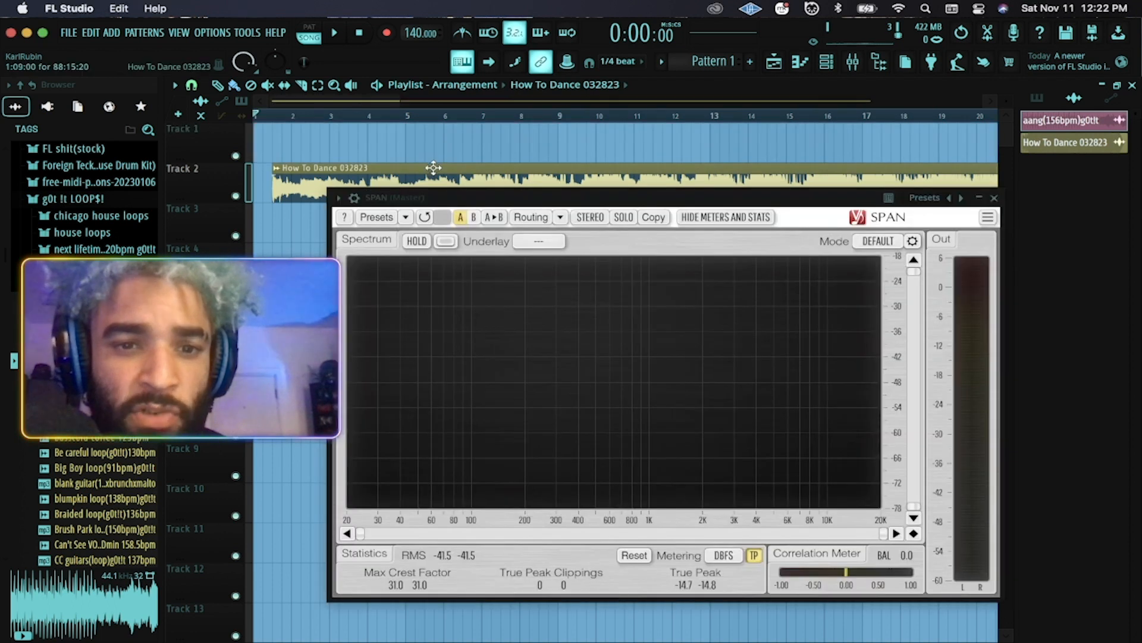
{"action": "left_click_drag", "start_coordinate": [434, 168], "coordinate": [437, 122]}
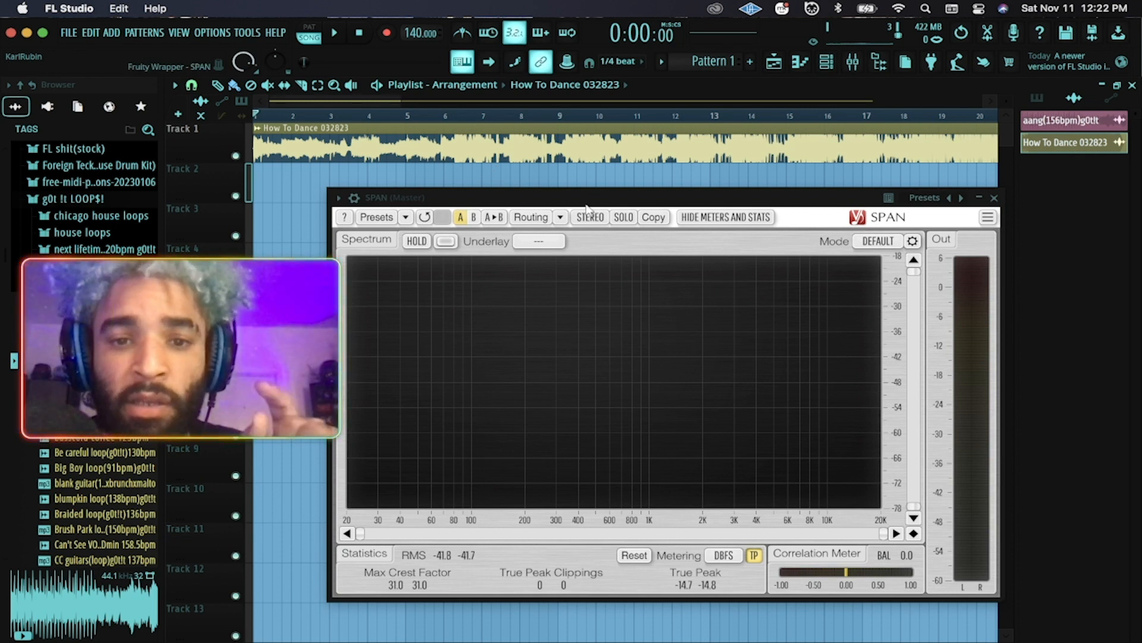
{"action": "left_click_drag", "start_coordinate": [613, 198], "coordinate": [575, 189]}
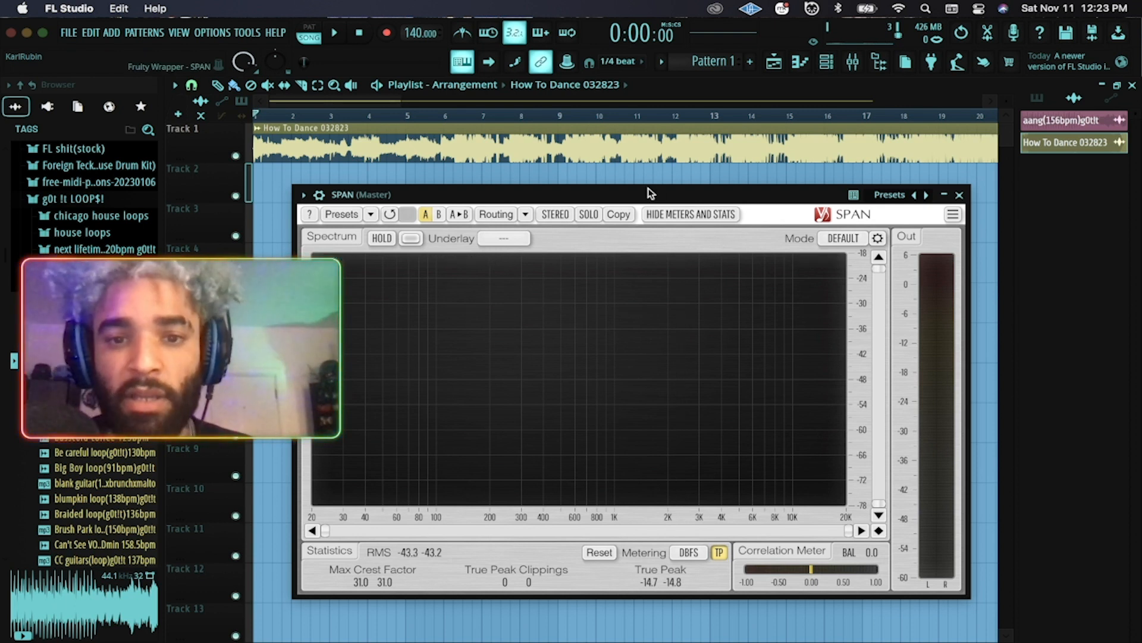
{"action": "left_click", "coordinate": [960, 196]}
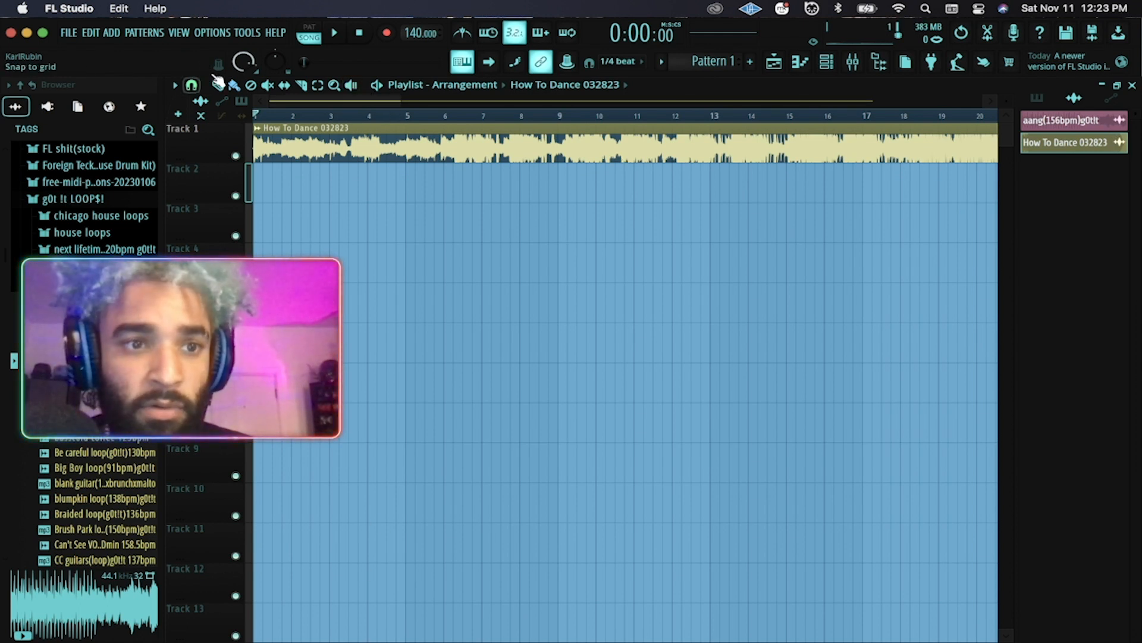
Reopen SPAN from the mixer's Master track, then close the mixer leaving SPAN open.
{"action": "left_click", "coordinate": [852, 62]}
{"action": "left_click", "coordinate": [1002, 122]}
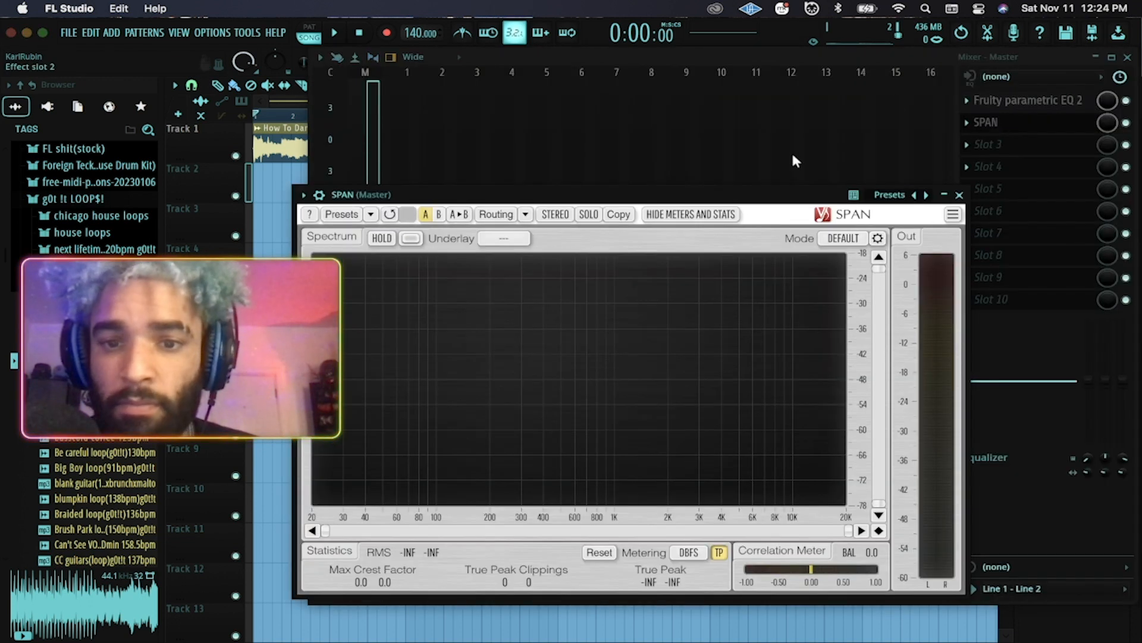
{"action": "left_click", "coordinate": [1128, 58]}
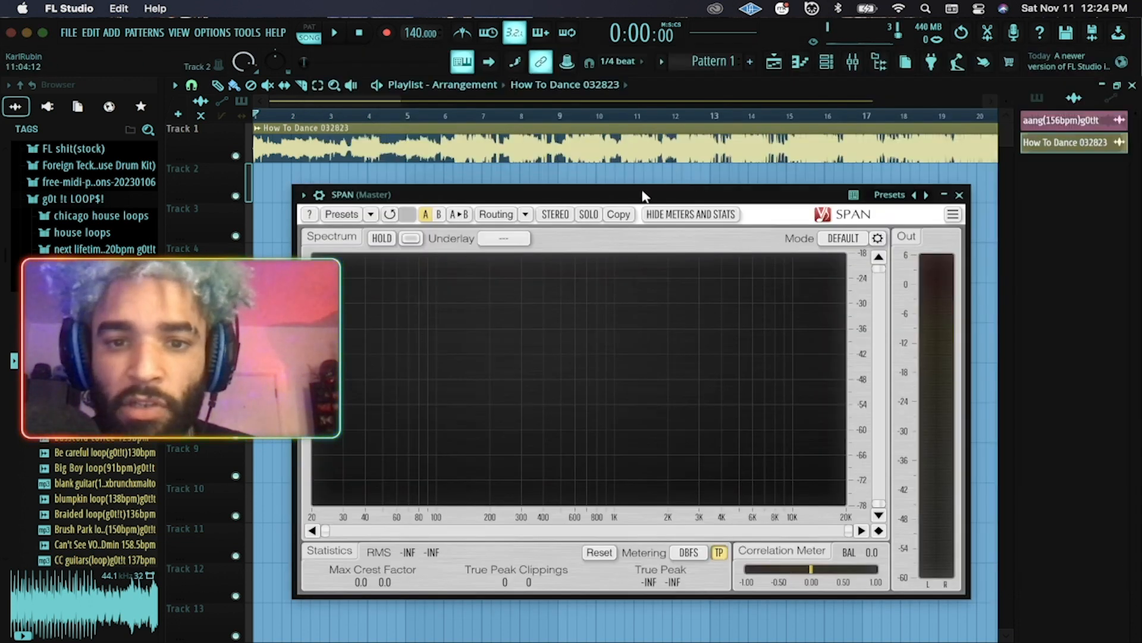
{"action": "left_click_drag", "start_coordinate": [643, 197], "coordinate": [634, 214]}
Play How To Dance 032823 twice through SPAN, stopping back at the song start.
{"action": "key", "text": "space"}
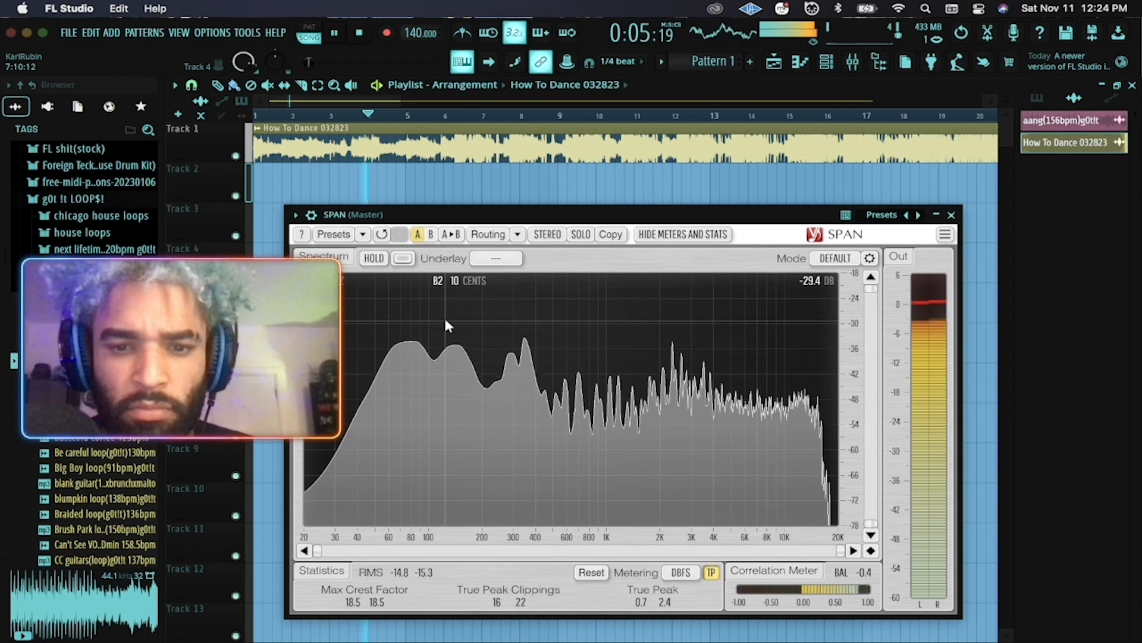
{"action": "key", "text": "space"}
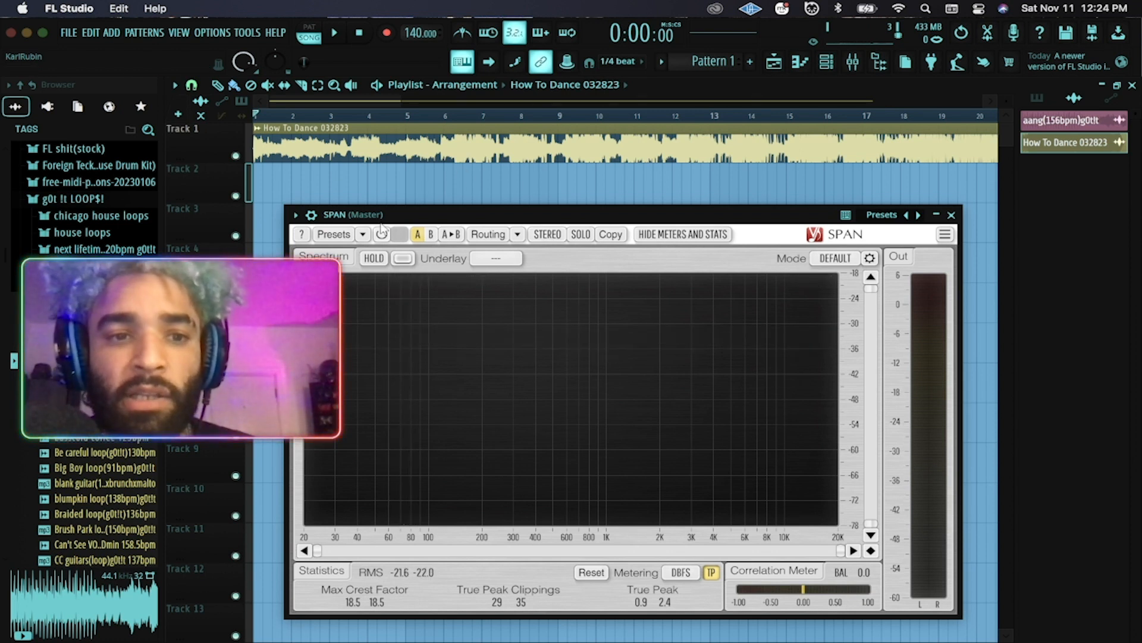
{"action": "key", "text": "space"}
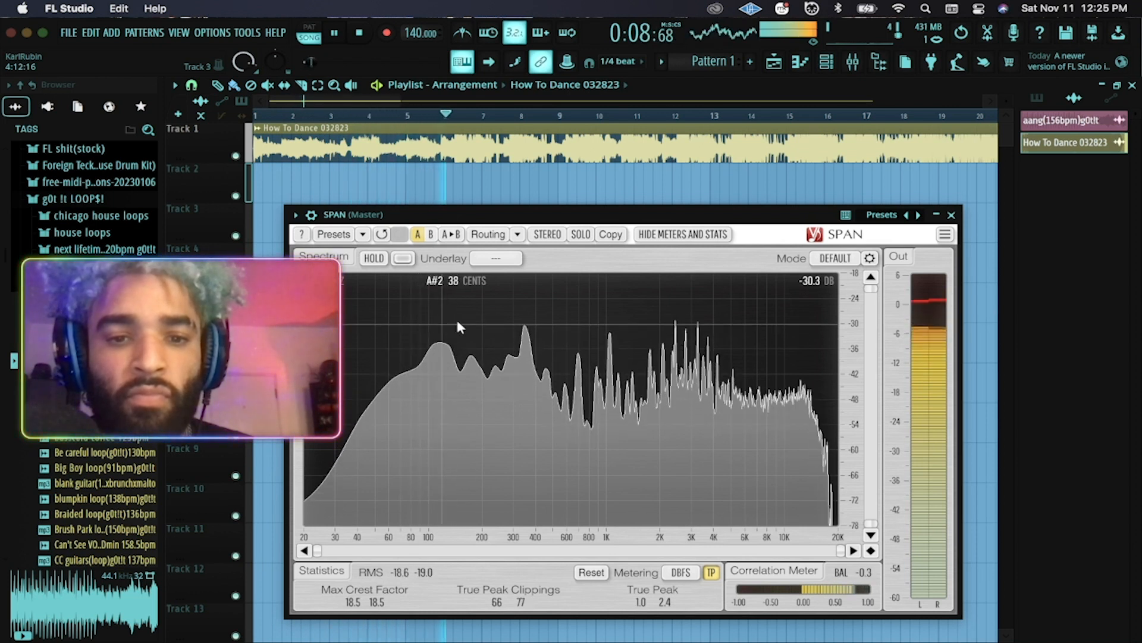
{"action": "key", "text": "space"}
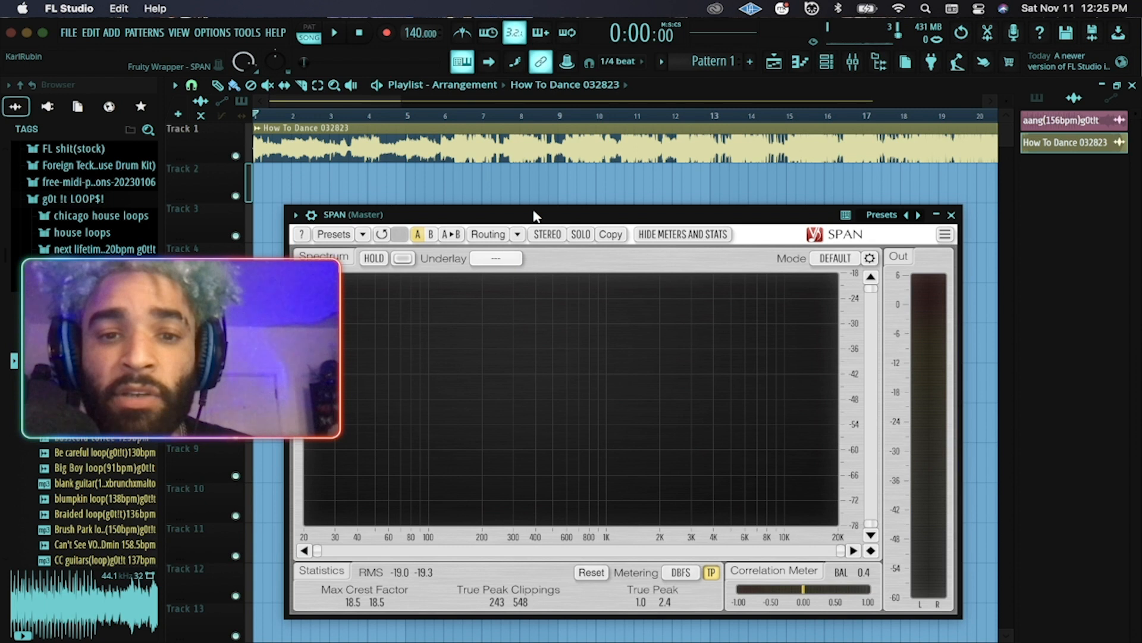
{"action": "left_click_drag", "start_coordinate": [535, 216], "coordinate": [531, 207]}
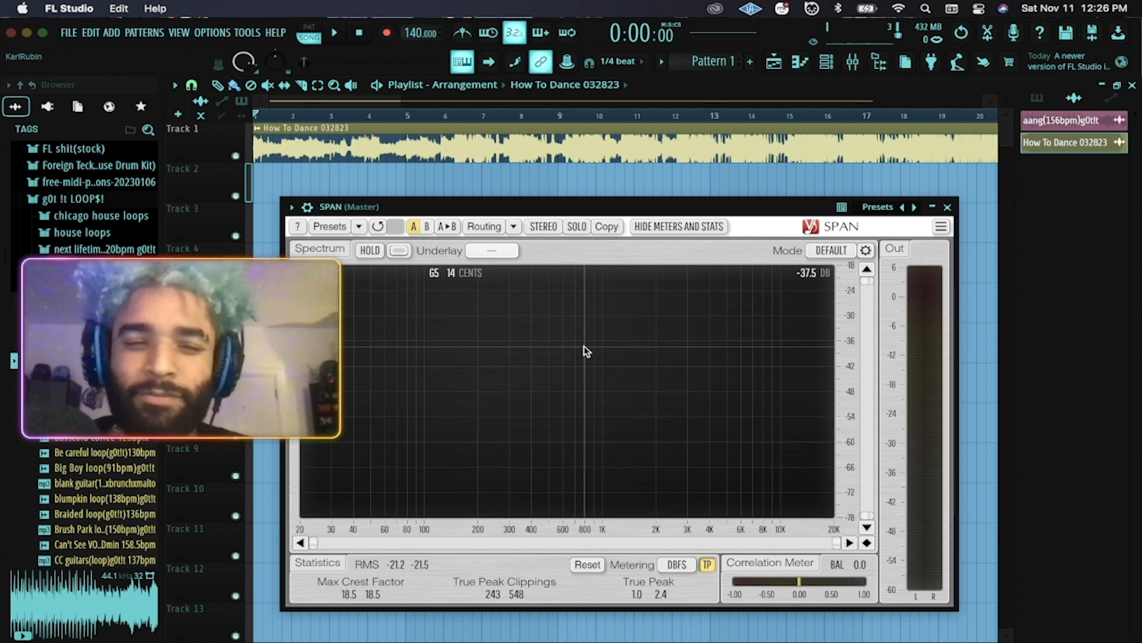
Play the song's first 11 seconds through SPAN, then stop it.
{"action": "key", "text": "space"}
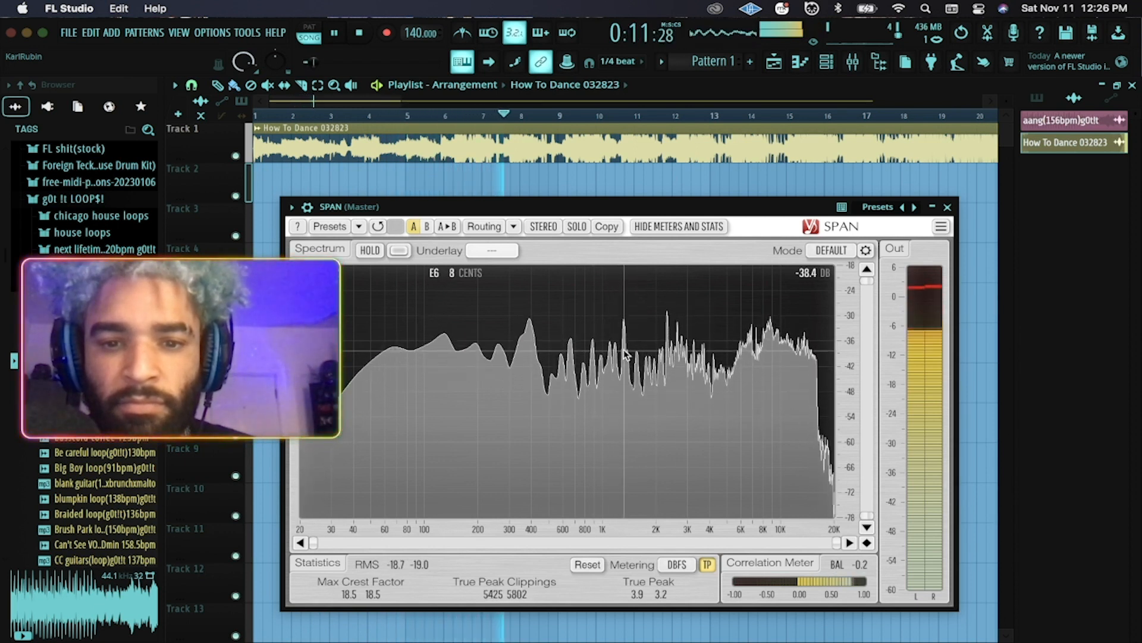
{"action": "key", "text": "space"}
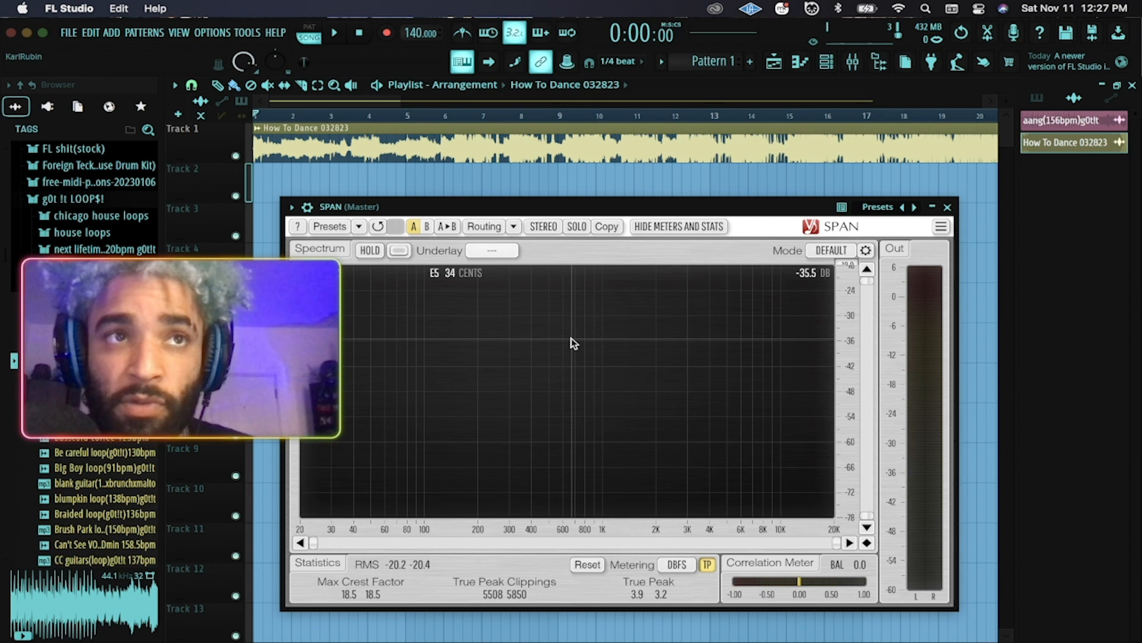
Play How To Dance 032823 for about 40 seconds, then stop, leaving SPAN at RMS -13.7/-13.8.
{"action": "key", "text": "space"}
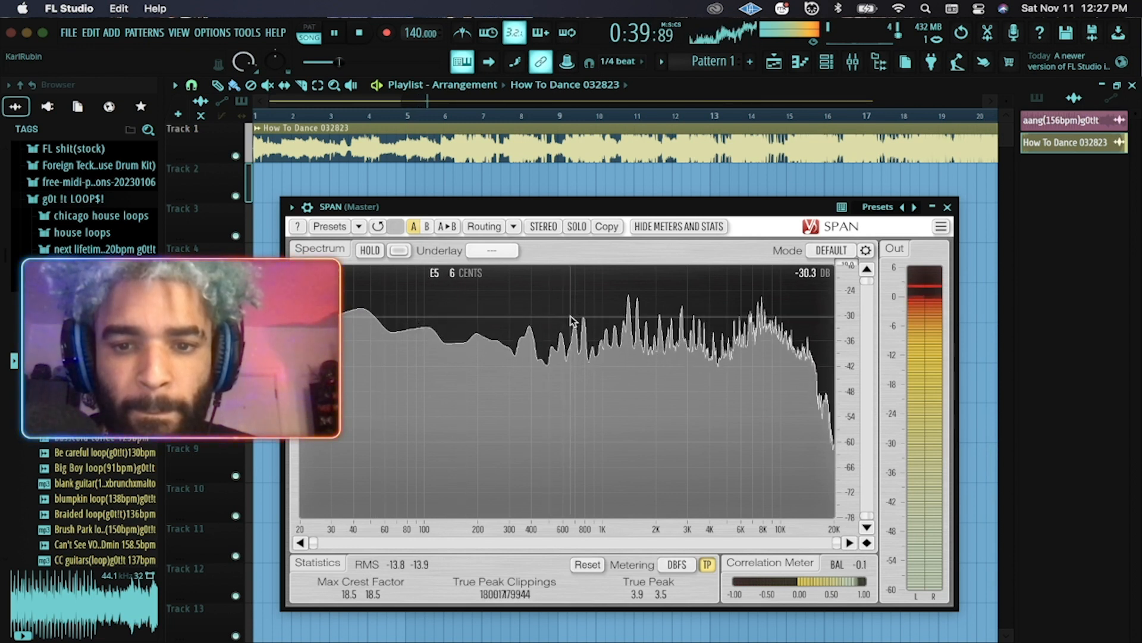
{"action": "key", "text": "space"}
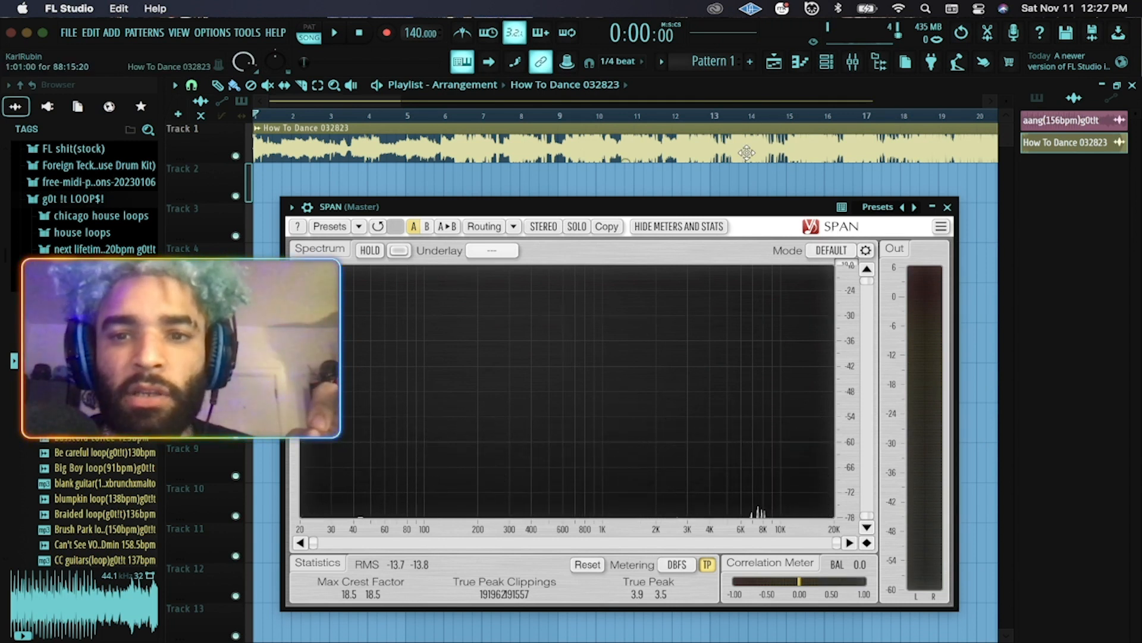
Reset the second Channel rack channel's volume knob to its 78% default.
{"action": "left_click", "coordinate": [827, 62]}
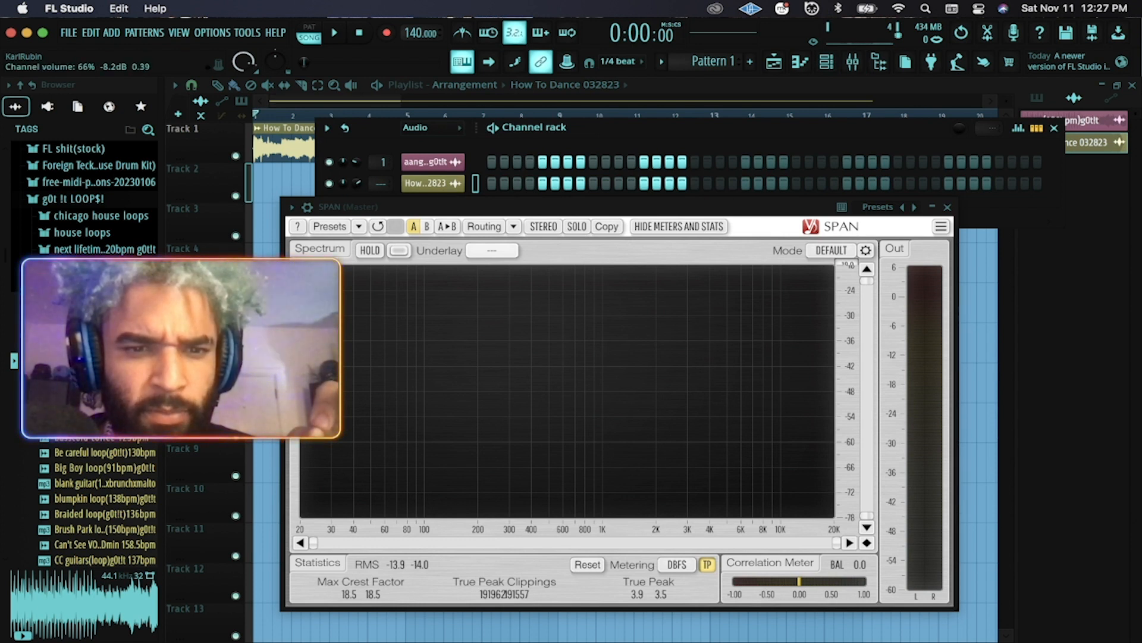
{"action": "right_click", "coordinate": [355, 185]}
{"action": "left_click", "coordinate": [388, 194]}
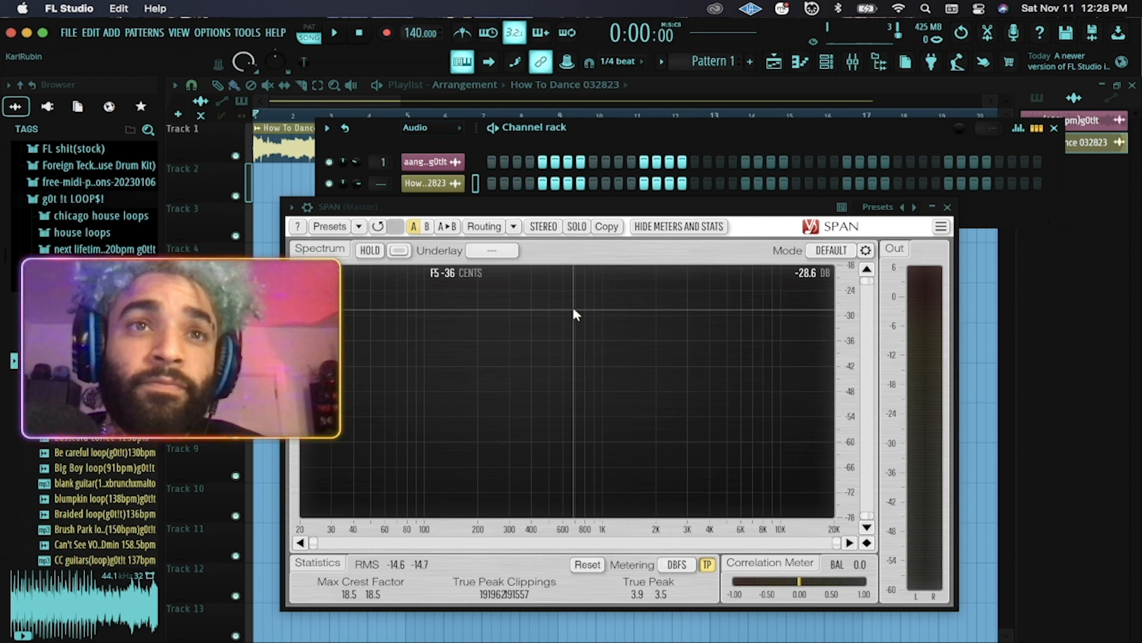
Play about 20 seconds at the restored volume, then stop with SPAN RMS at -14.8/-14.9.
{"action": "key", "text": "space"}
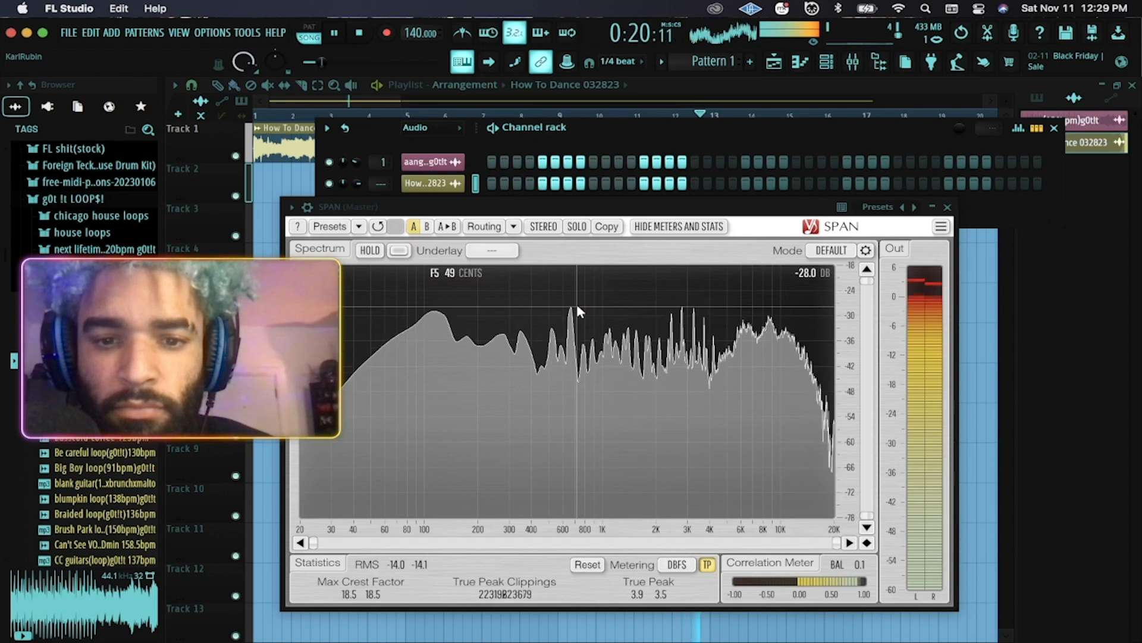
{"action": "key", "text": "space"}
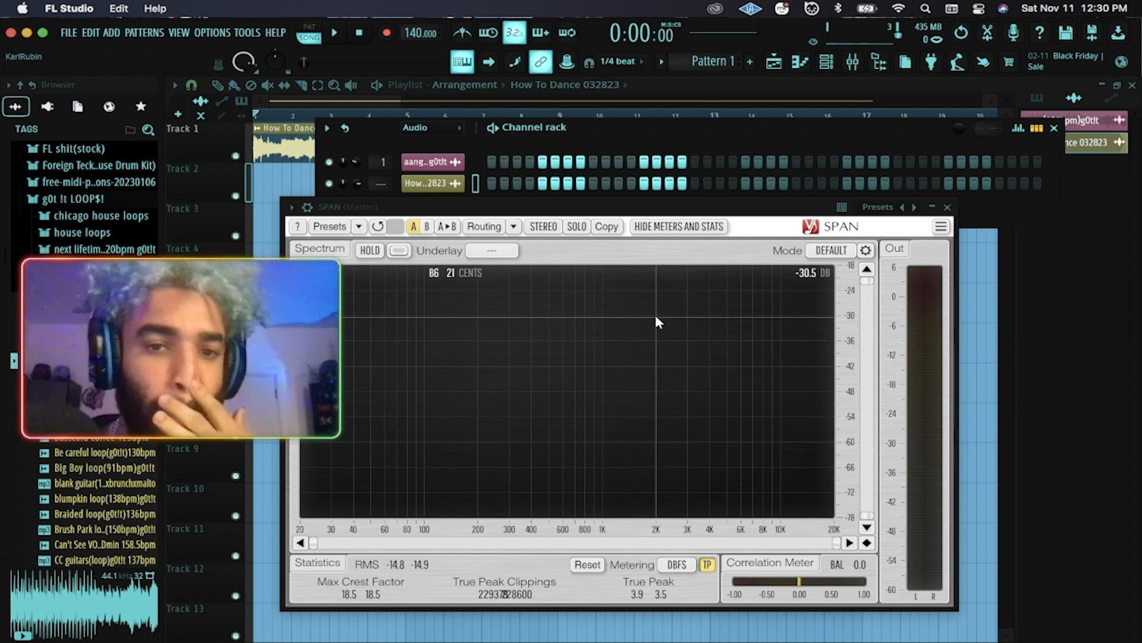
Nudge the SPAN (Master) window left, then up and right over the playlist.
{"action": "left_click_drag", "start_coordinate": [605, 209], "coordinate": [586, 214]}
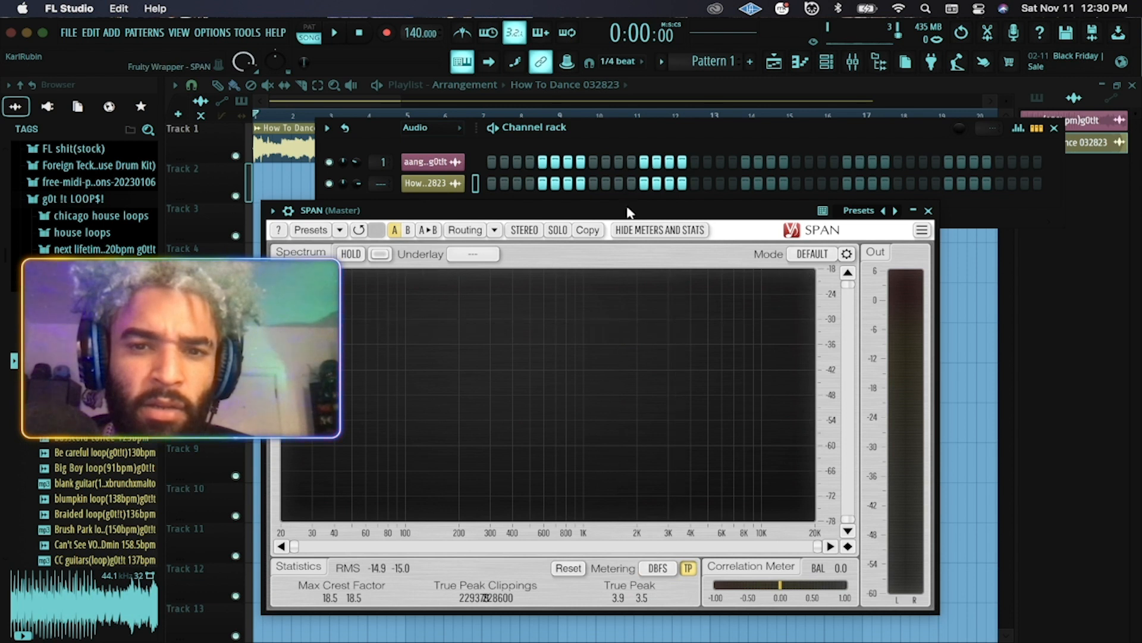
{"action": "left_click_drag", "start_coordinate": [624, 208], "coordinate": [642, 193]}
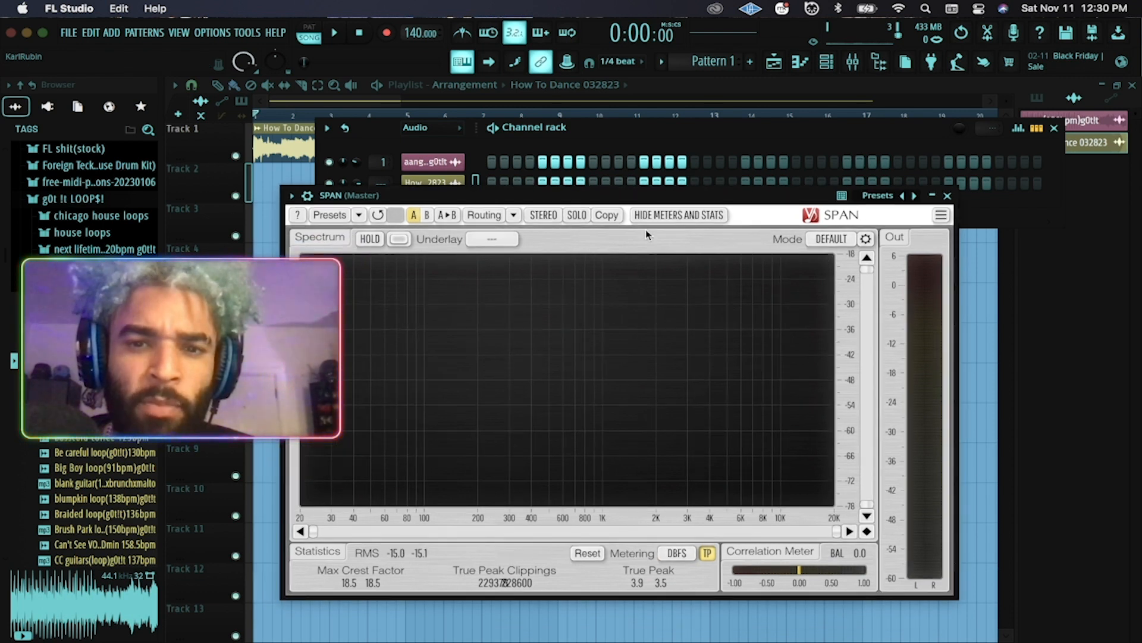
{"action": "left_click_drag", "start_coordinate": [766, 198], "coordinate": [770, 198]}
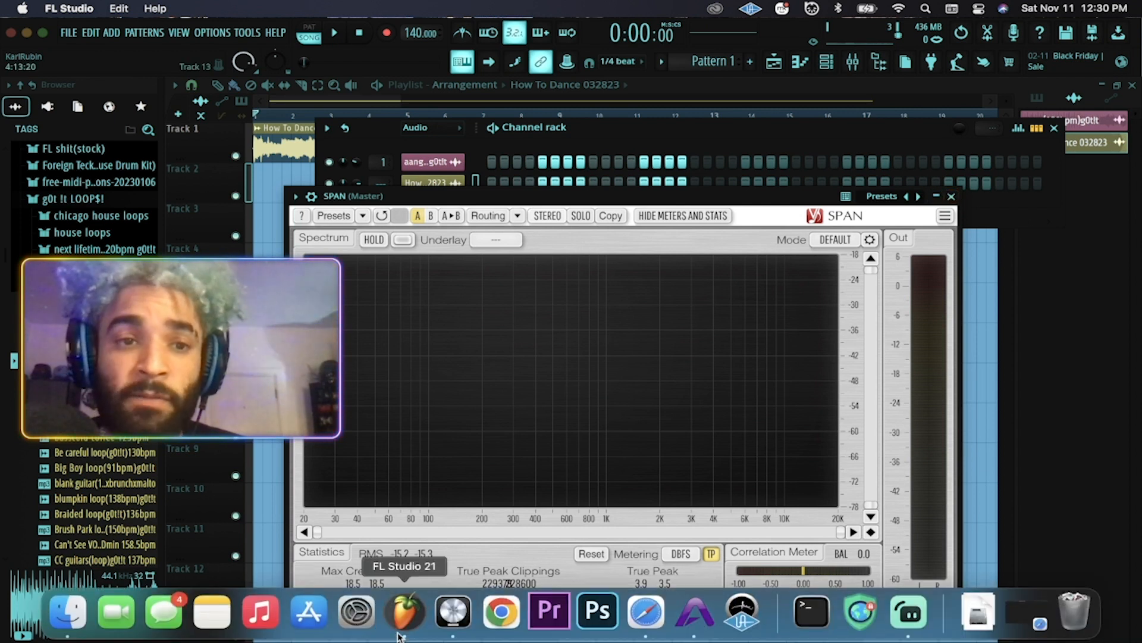
Close FL Studio, saving the project as '1st stream lab fl'.
{"action": "left_click", "coordinate": [10, 33]}
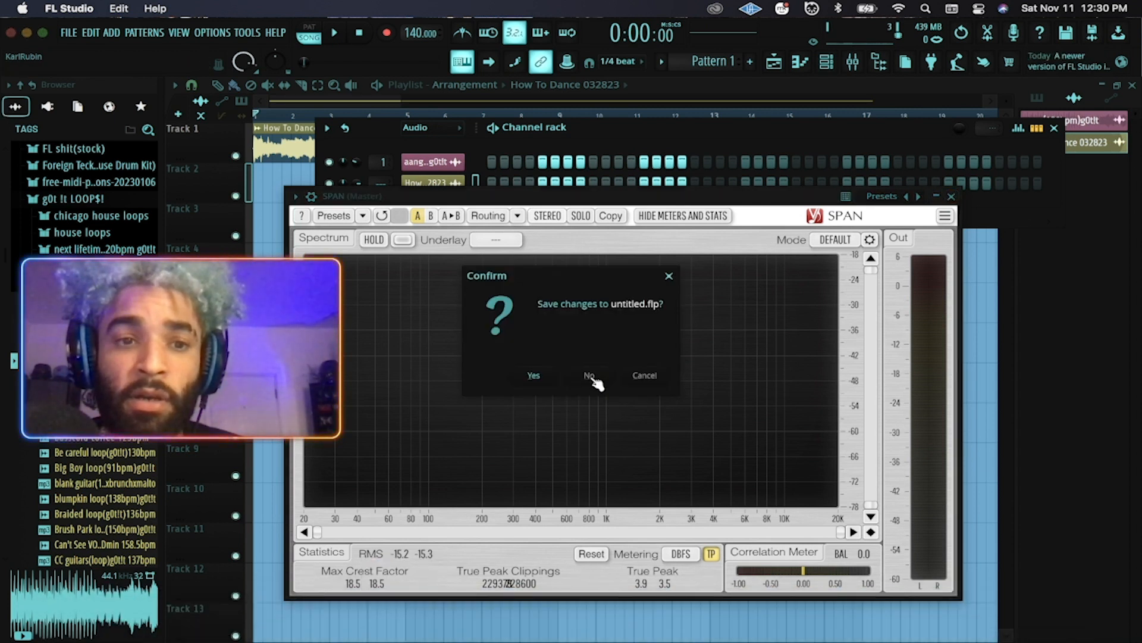
{"action": "left_click", "coordinate": [531, 375]}
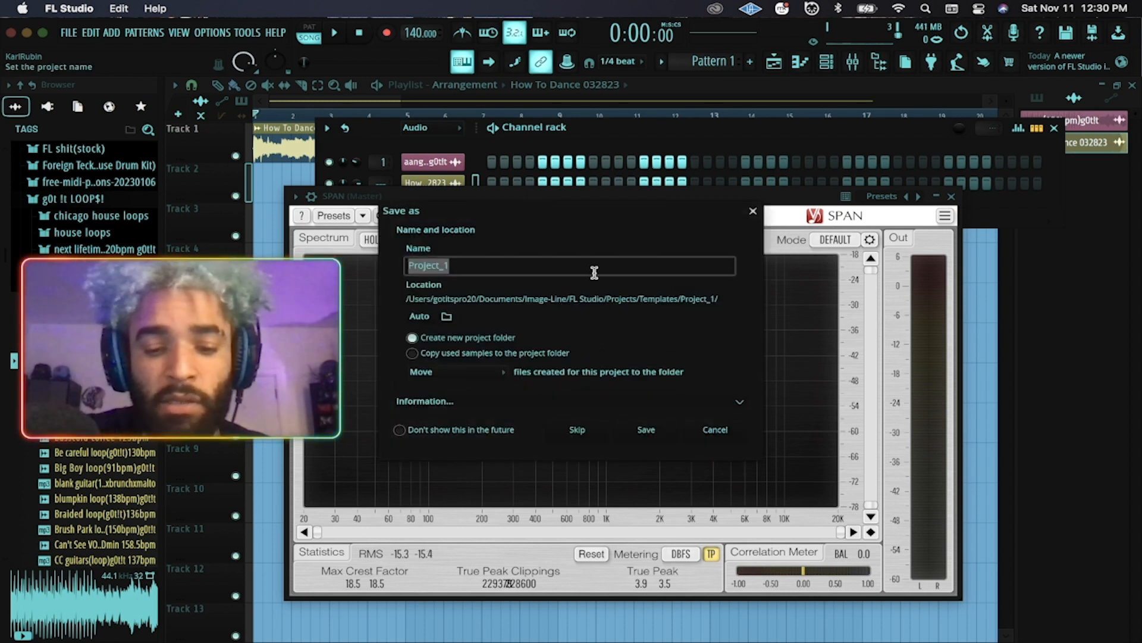
{"action": "type", "text": "1"}
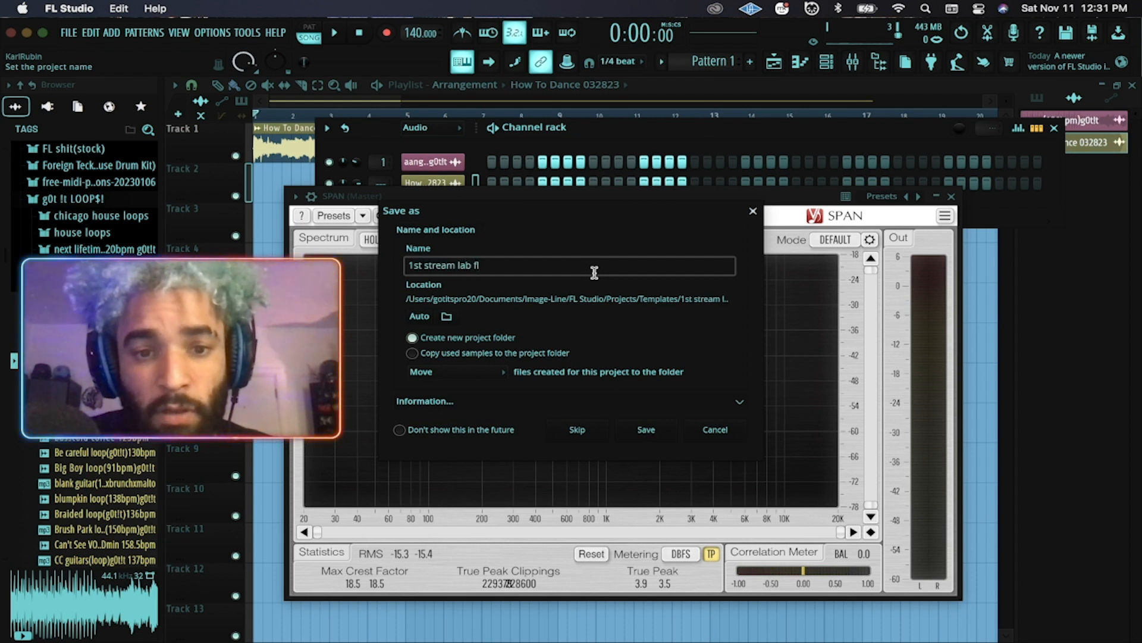
{"action": "type", "text": "st stream lab fl"}
{"action": "left_click", "coordinate": [646, 429]}
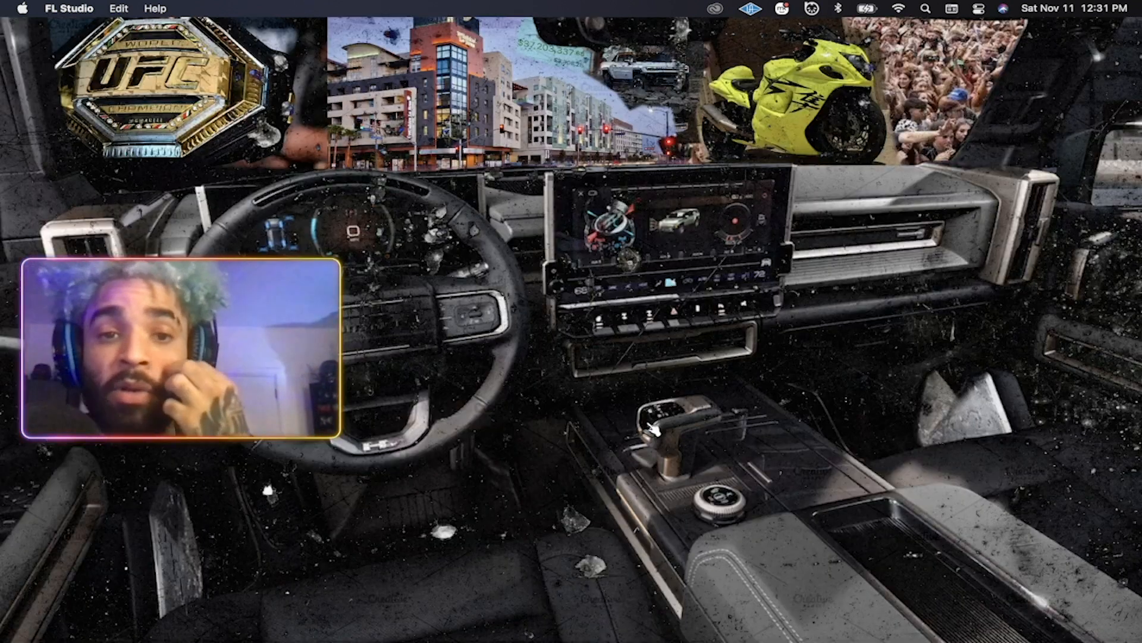
Launch Logic Pro from the Dock and let the Untitled 4 project load.
{"action": "mouse_move", "coordinate": [598, 625]}
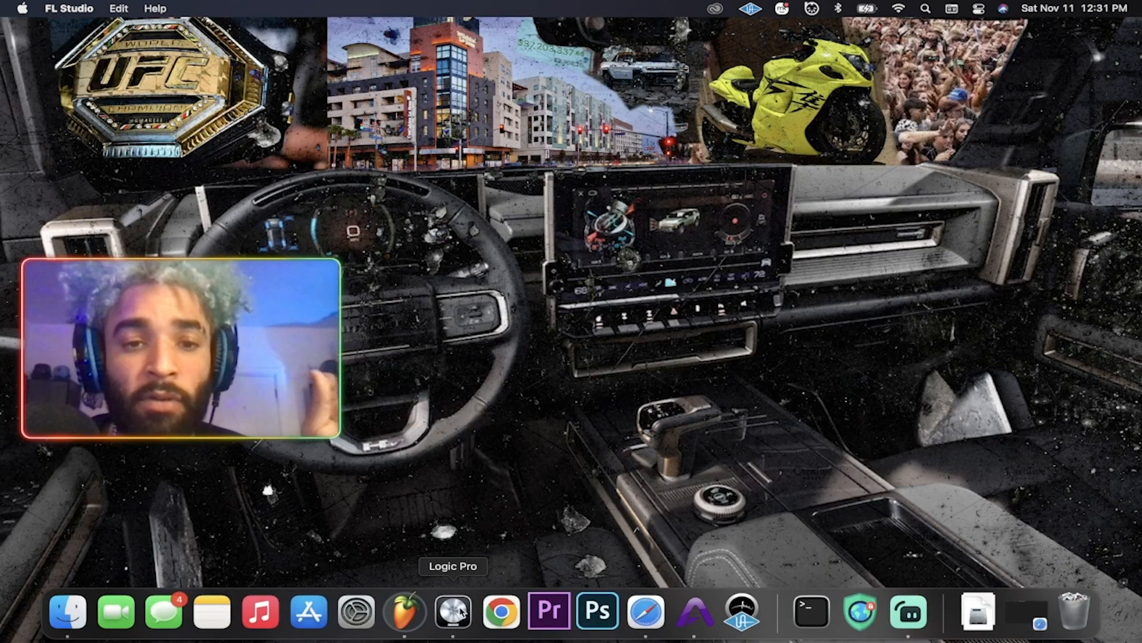
{"action": "left_click", "coordinate": [450, 624]}
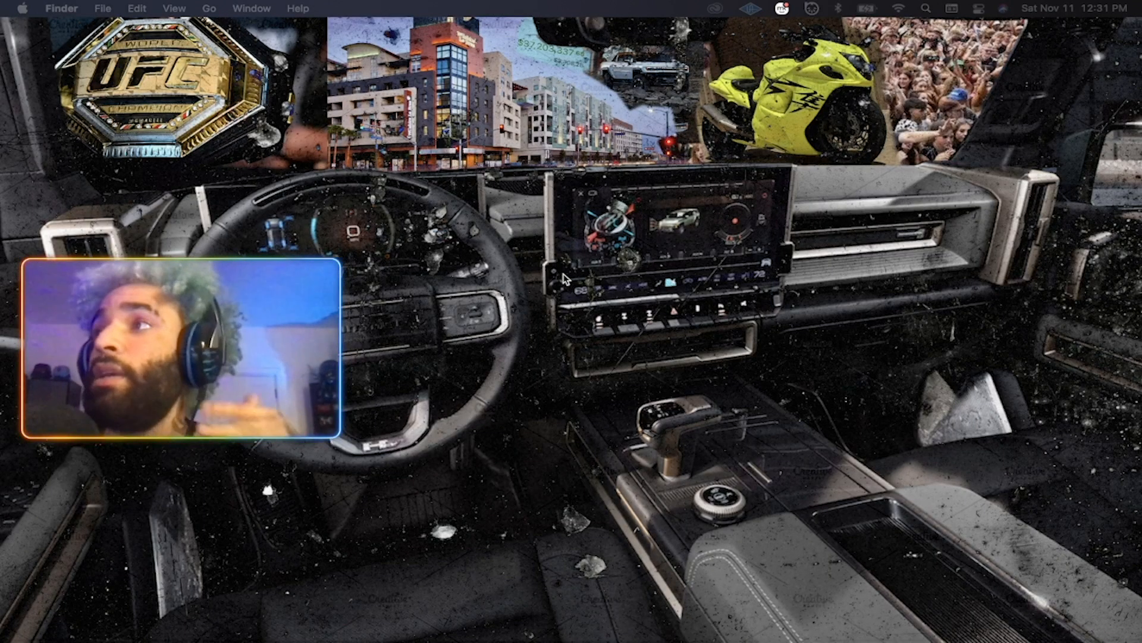
{"action": "mouse_move", "coordinate": [597, 637]}
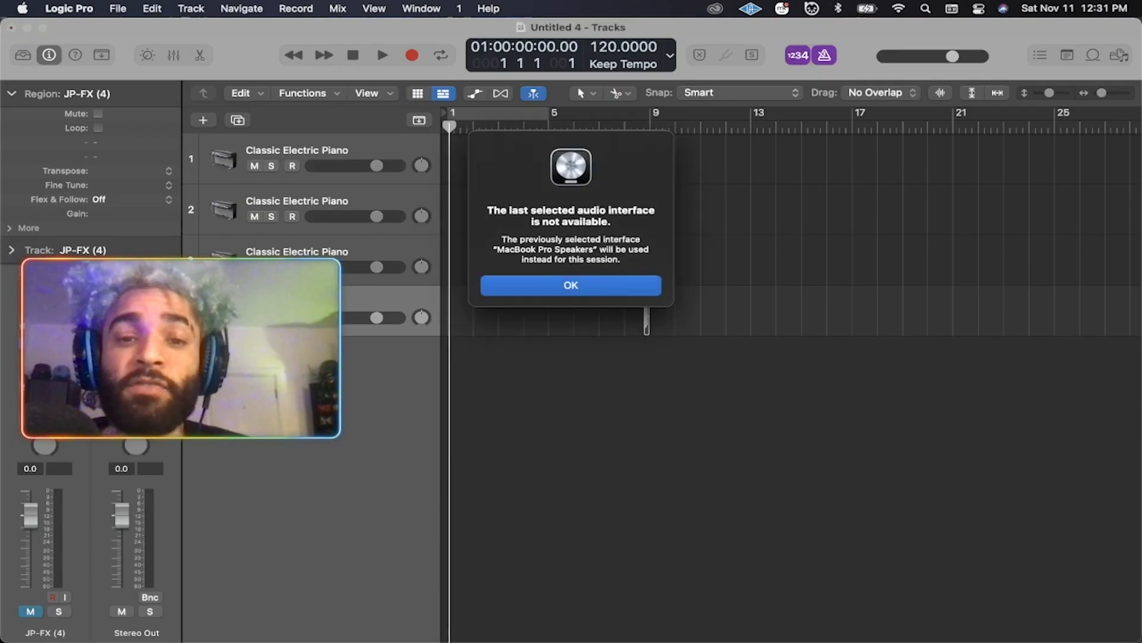
Accept the MacBook Pro Speakers warning, select track 1, and show the Stereo Out MultiMeter.
{"action": "left_click", "coordinate": [605, 284]}
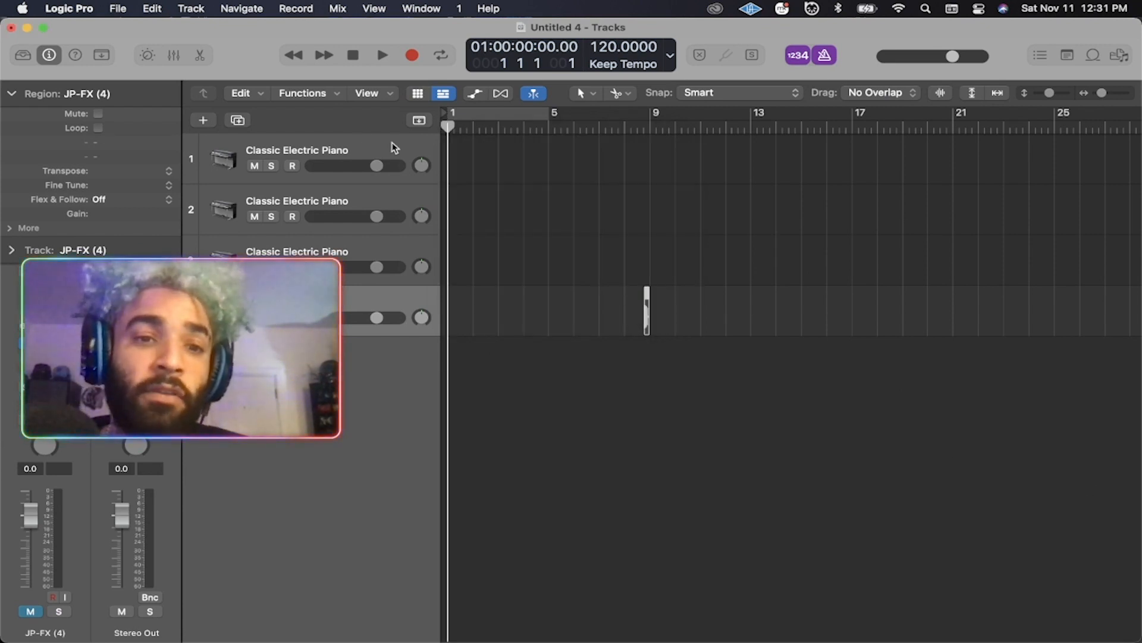
{"action": "left_click", "coordinate": [289, 143]}
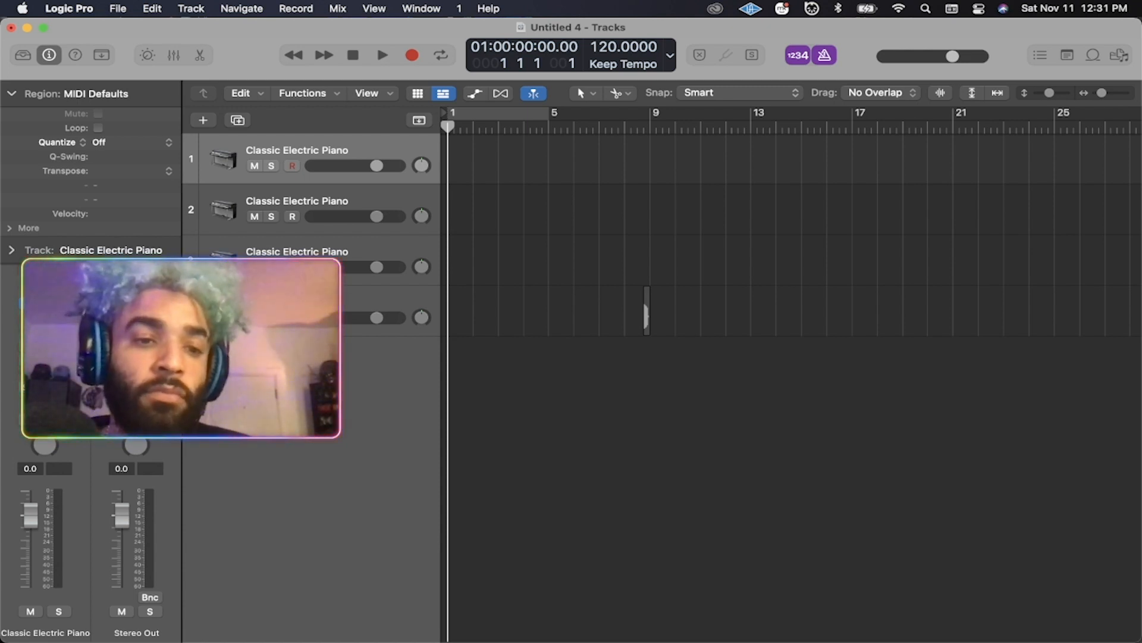
{"action": "key", "text": "v"}
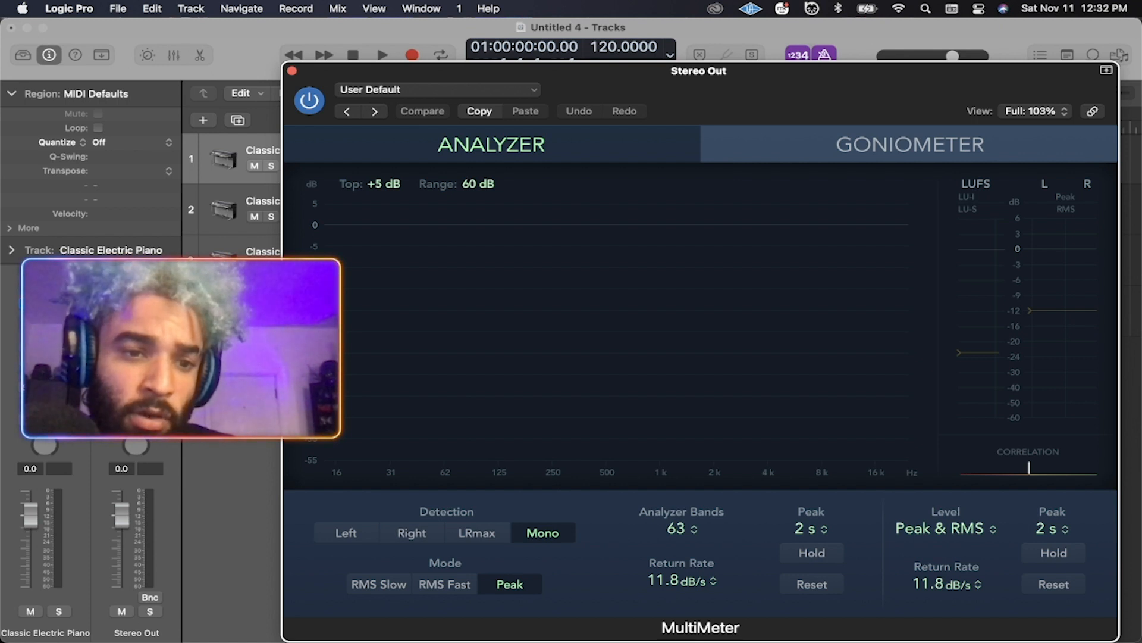
Insert a Metering > MultiMeter > Stereo plug-in on the Stereo Out bus.
{"action": "left_click", "coordinate": [156, 324]}
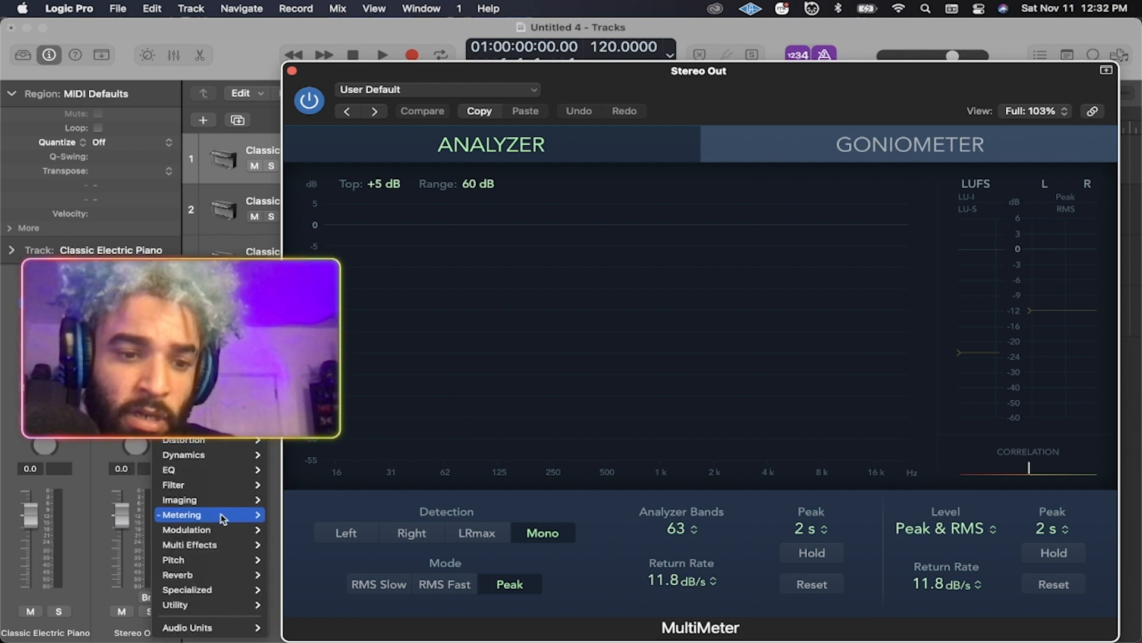
{"action": "mouse_move", "coordinate": [221, 515]}
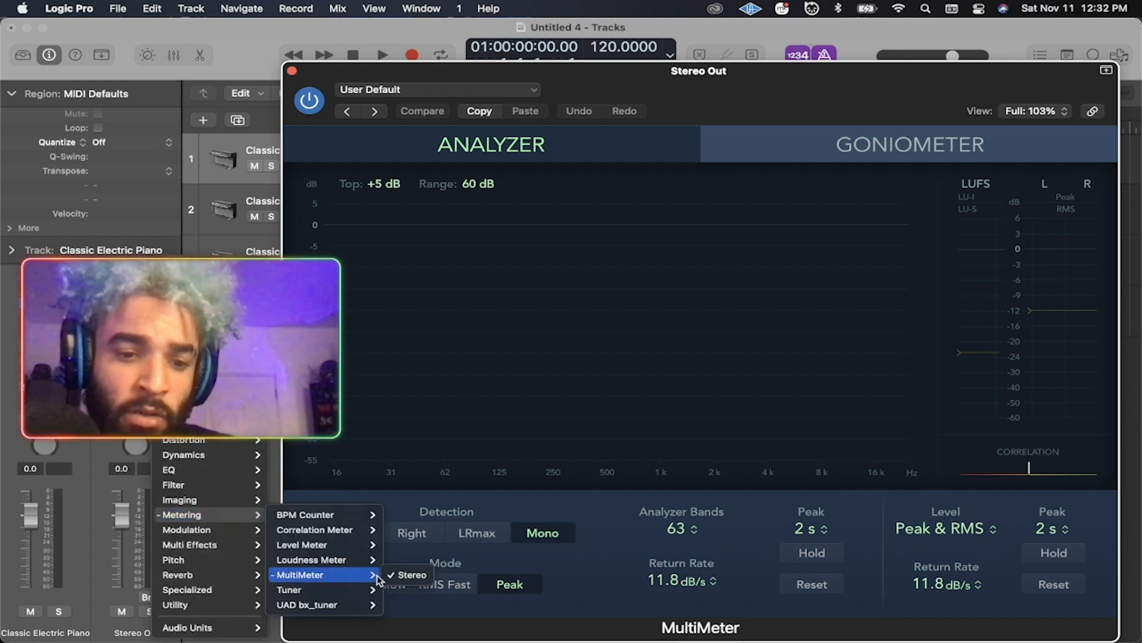
{"action": "left_click", "coordinate": [403, 573]}
Shift the MultiMeter window right to uncover the tracks, then bring Finder forward.
{"action": "left_click_drag", "start_coordinate": [666, 72], "coordinate": [613, 63]}
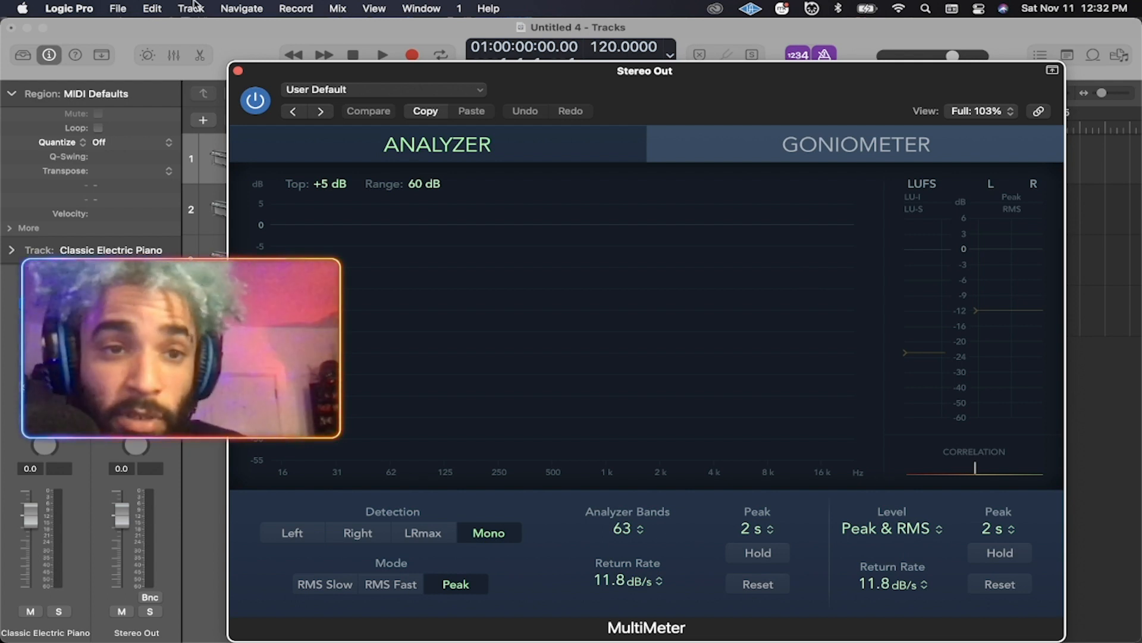
{"action": "left_click_drag", "start_coordinate": [245, 69], "coordinate": [512, 59]}
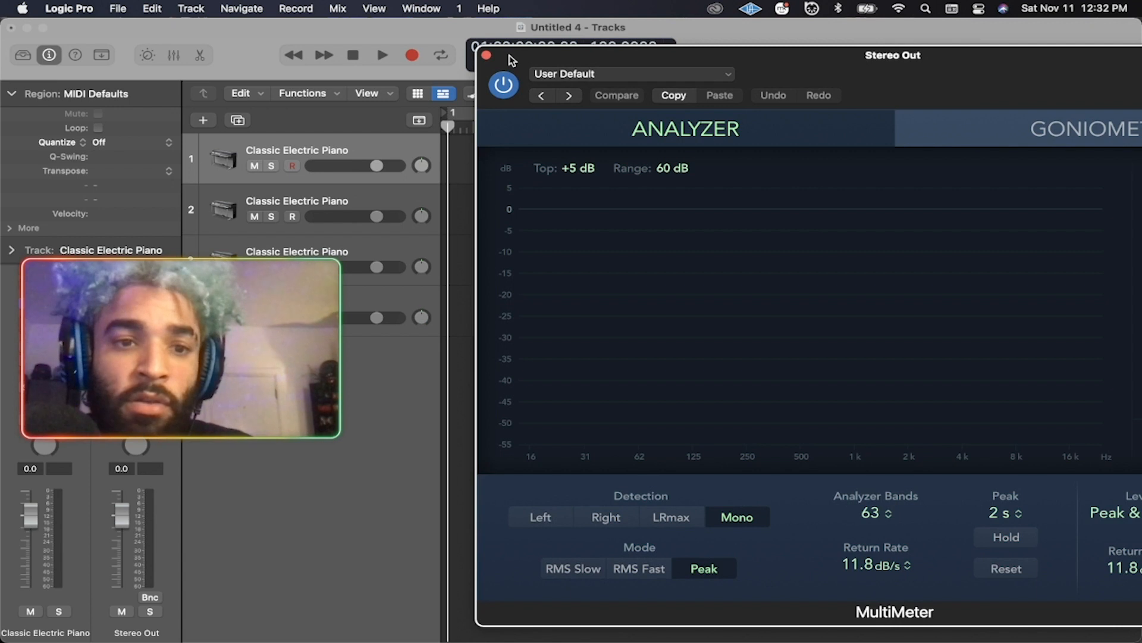
{"action": "left_click", "coordinate": [81, 606]}
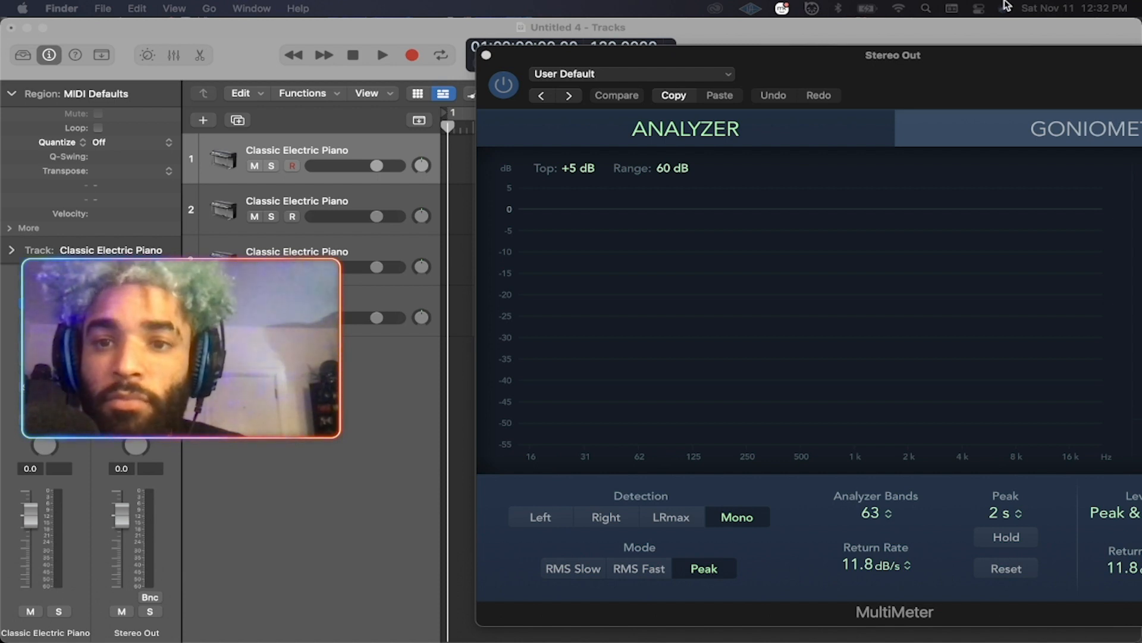
Import How To Dance 032823 onto track 1 at bar 1, moving the analyzer aside.
{"action": "left_click_drag", "start_coordinate": [826, 59], "coordinate": [1136, 49]}
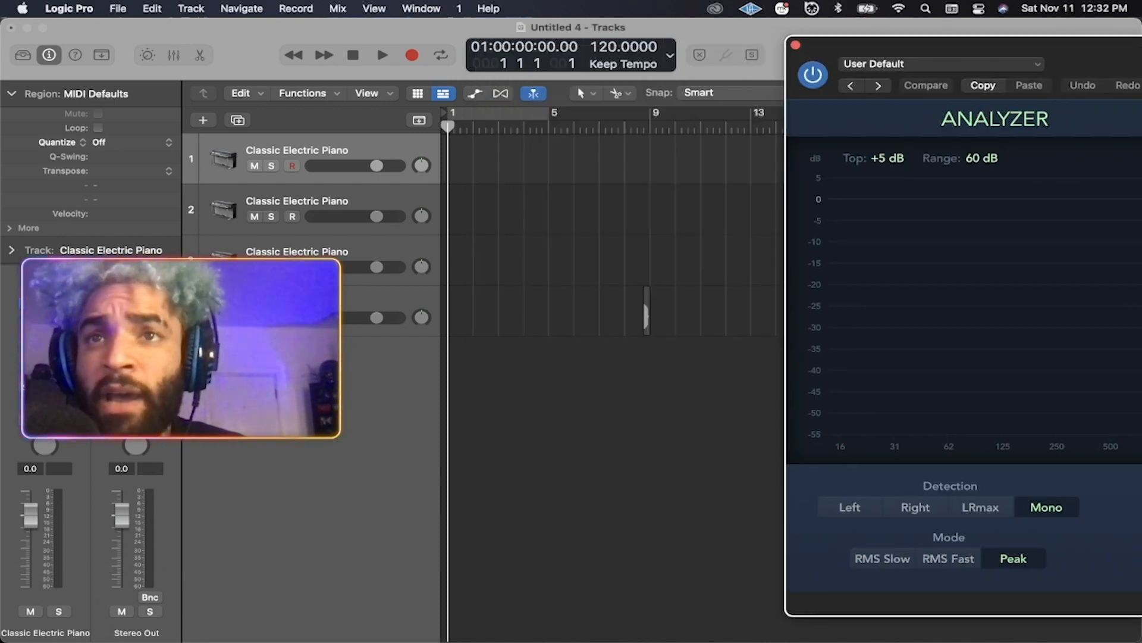
{"action": "left_click_drag", "start_coordinate": [1141, 327], "coordinate": [455, 344]}
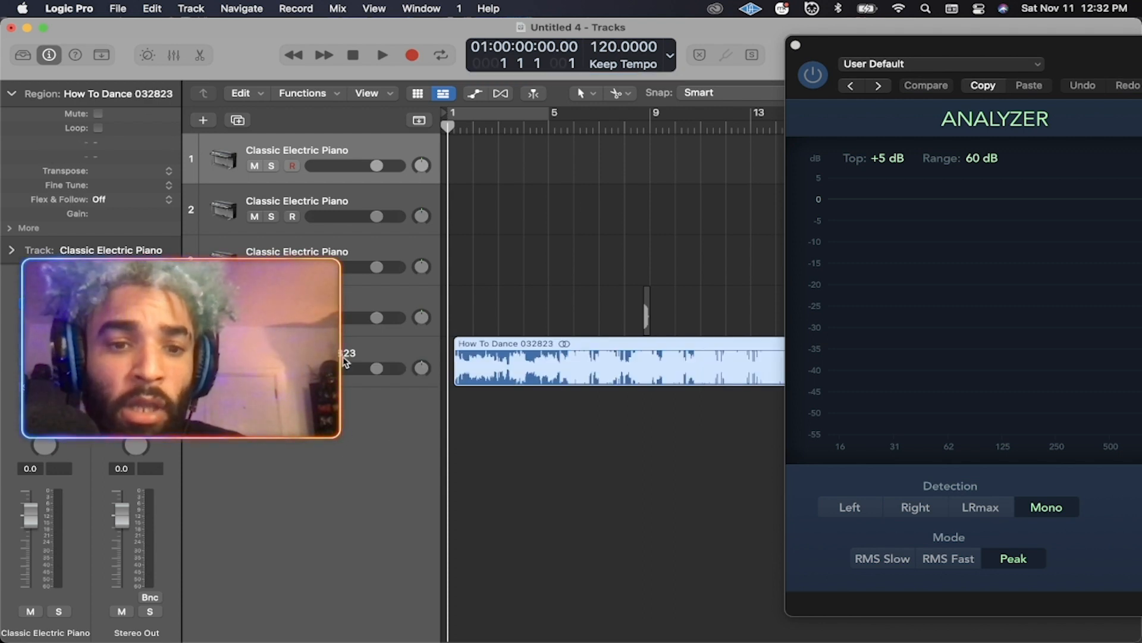
{"action": "left_click_drag", "start_coordinate": [515, 344], "coordinate": [332, 136]}
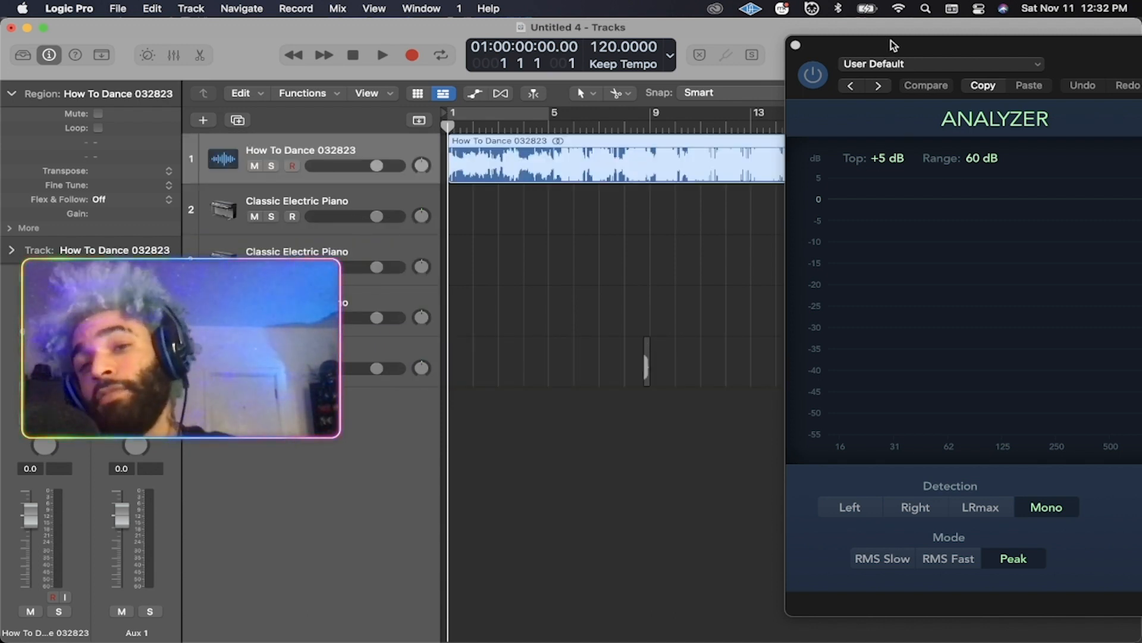
{"action": "left_click_drag", "start_coordinate": [893, 45], "coordinate": [824, 51]}
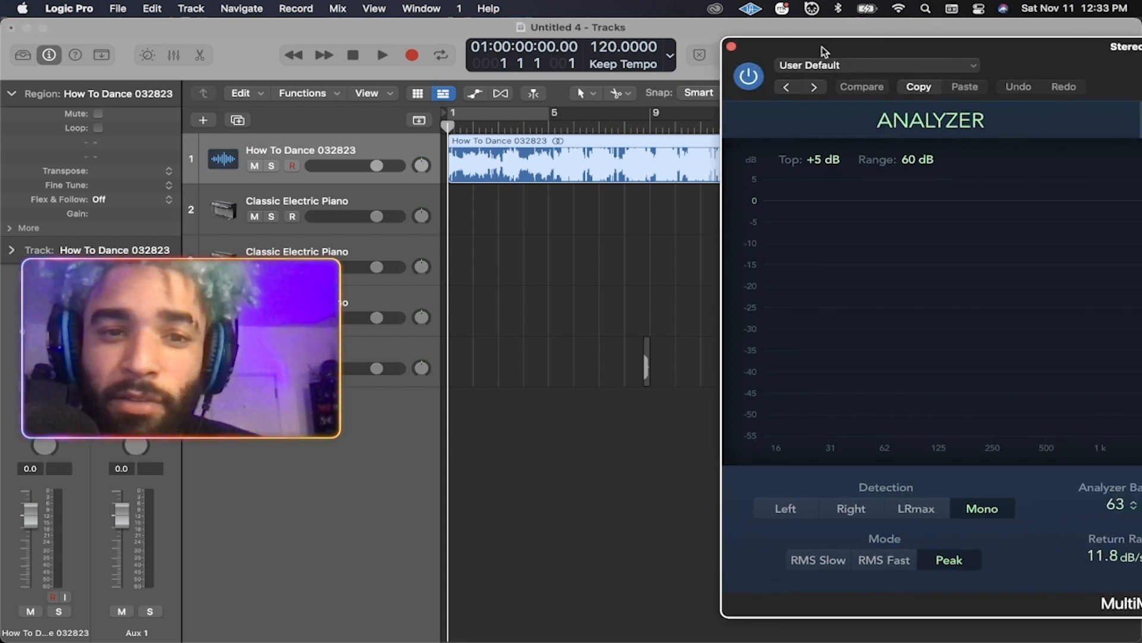
{"action": "left_click_drag", "start_coordinate": [843, 48], "coordinate": [897, 49]}
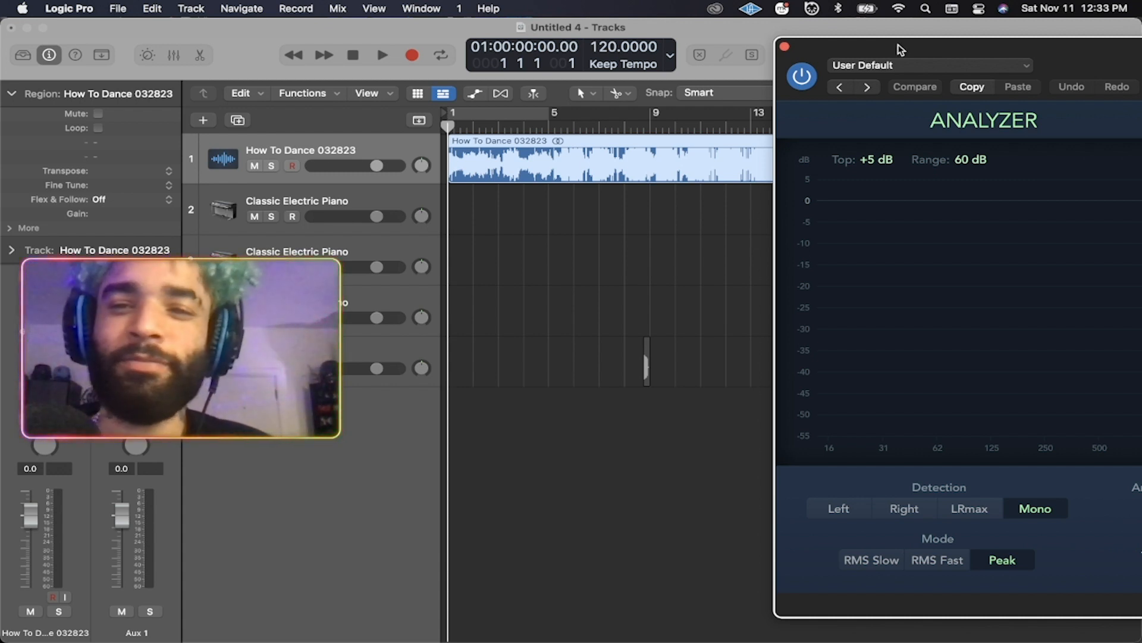
{"action": "left_click_drag", "start_coordinate": [900, 48], "coordinate": [326, 234]}
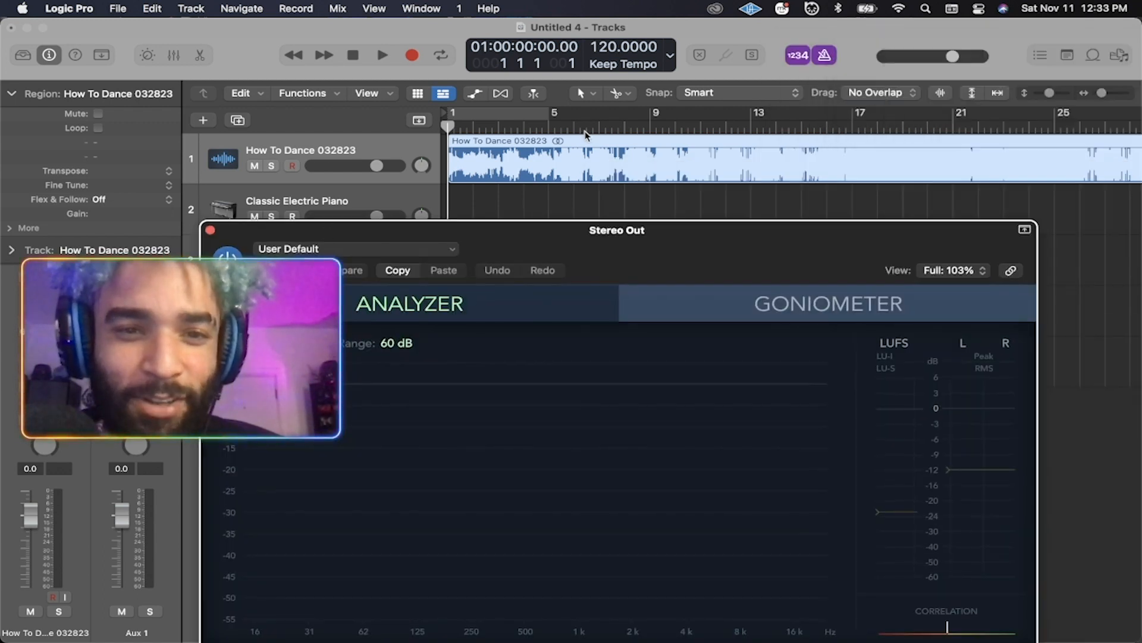
Play the song through the MultiMeter, reading -10.9 LU-I, then stop playback.
{"action": "key", "text": "super+f"}
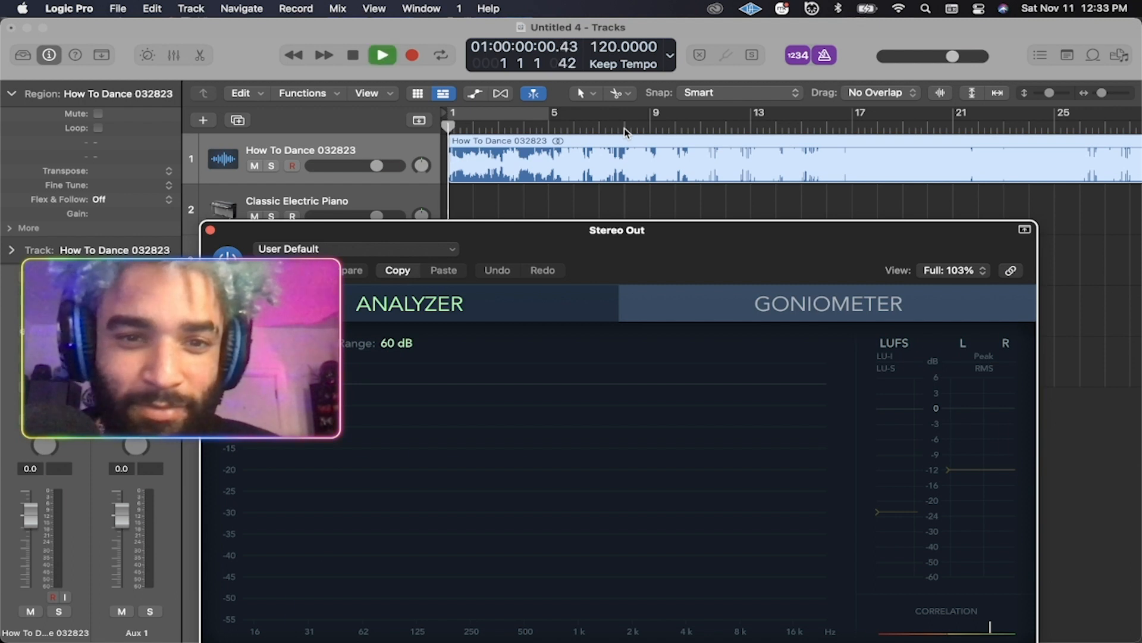
{"action": "key", "text": "space"}
{"action": "left_click_drag", "start_coordinate": [595, 233], "coordinate": [730, 75]}
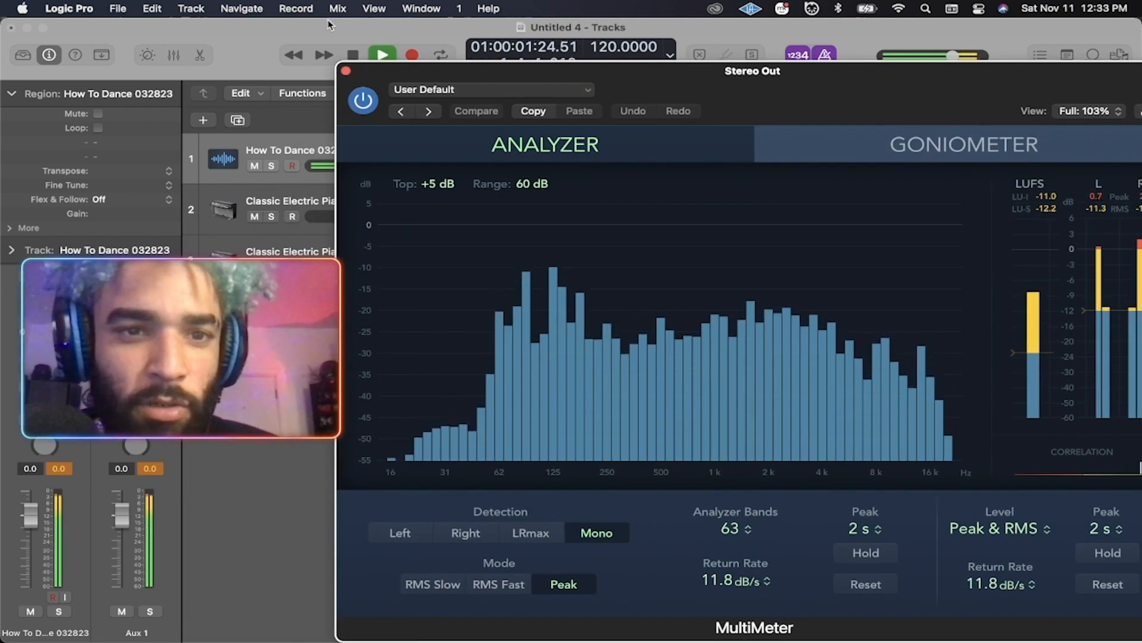
{"action": "left_click_drag", "start_coordinate": [583, 72], "coordinate": [577, 208]}
{"action": "key", "text": "space"}
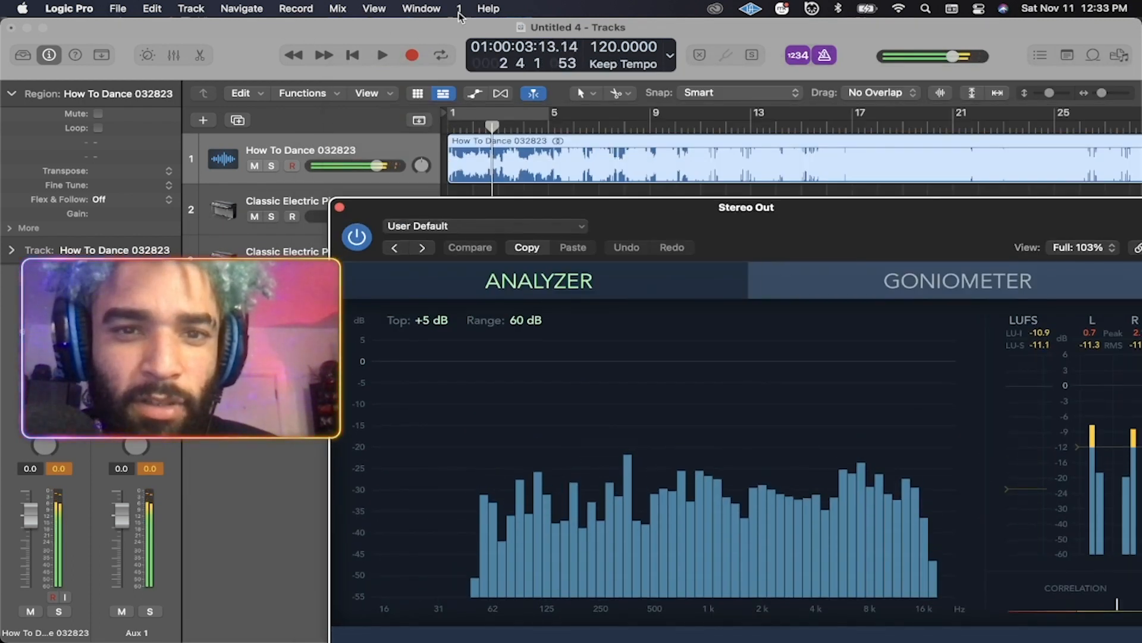
{"action": "left_click", "coordinate": [68, 8]}
Set the audio output device to Duet USB, apply, close Preferences, and return to start.
{"action": "mouse_move", "coordinate": [113, 69]}
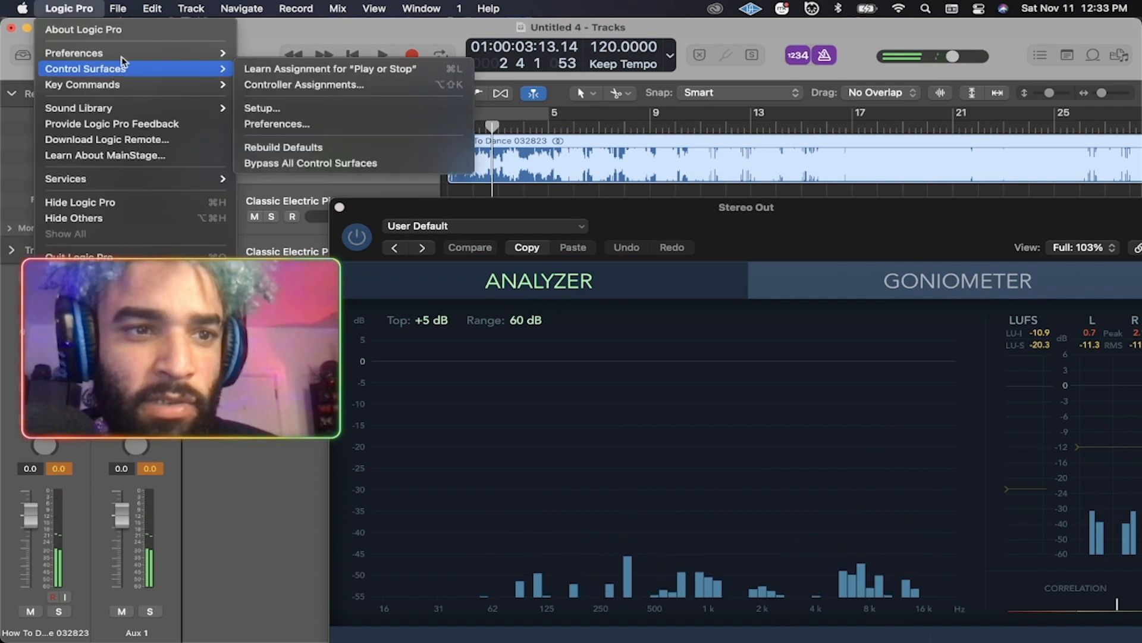
{"action": "left_click", "coordinate": [293, 71]}
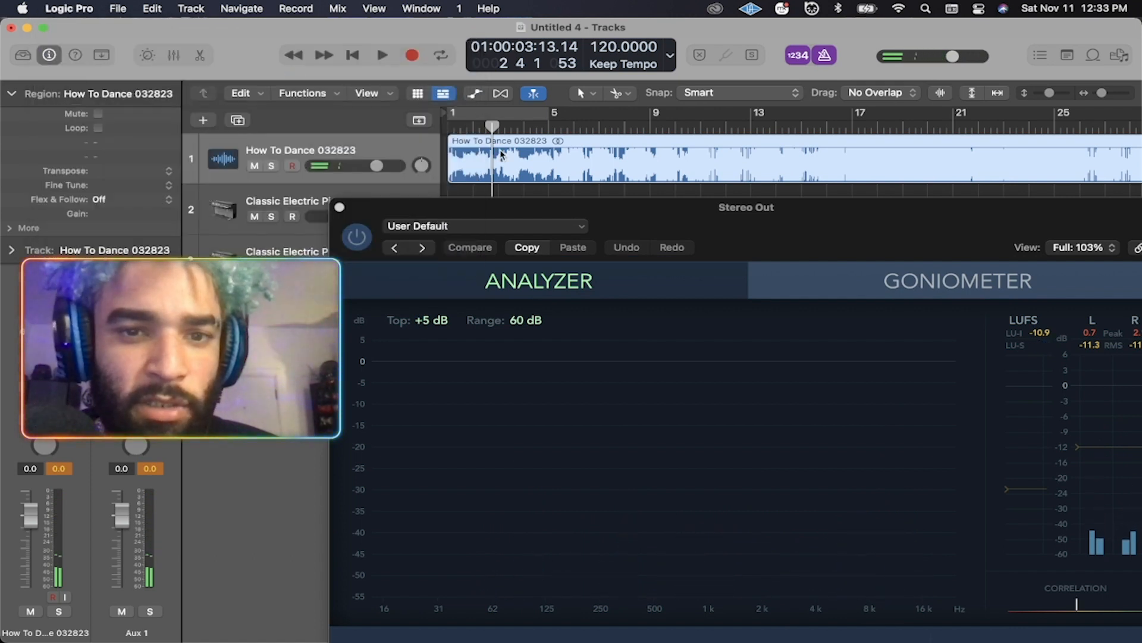
{"action": "left_click", "coordinate": [640, 199]}
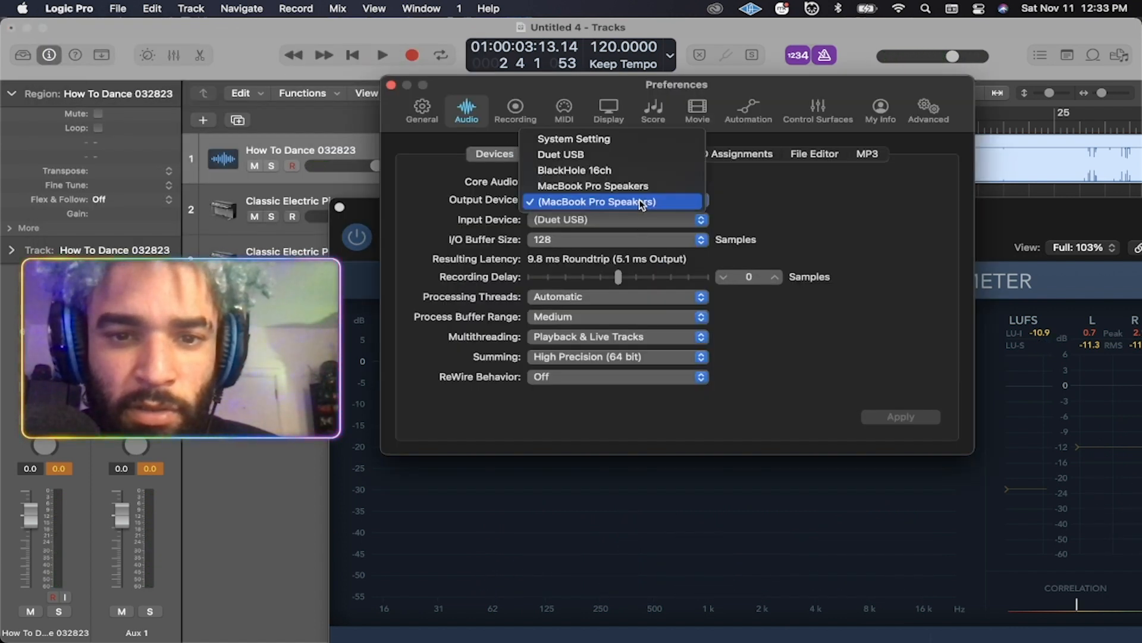
{"action": "left_click", "coordinate": [635, 146]}
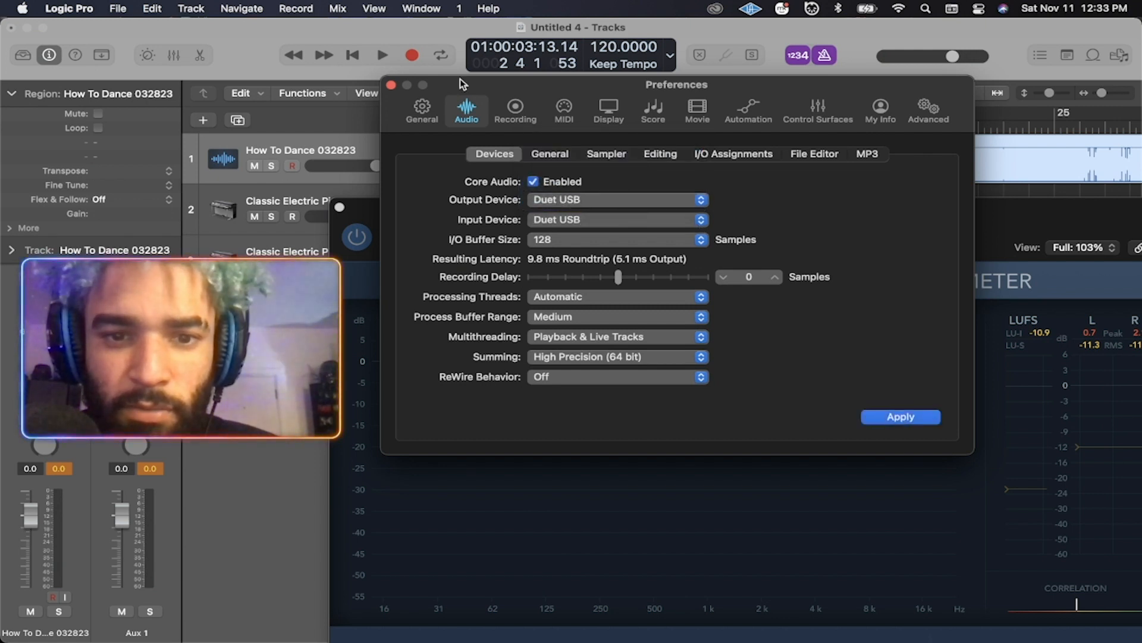
{"action": "left_click", "coordinate": [392, 87]}
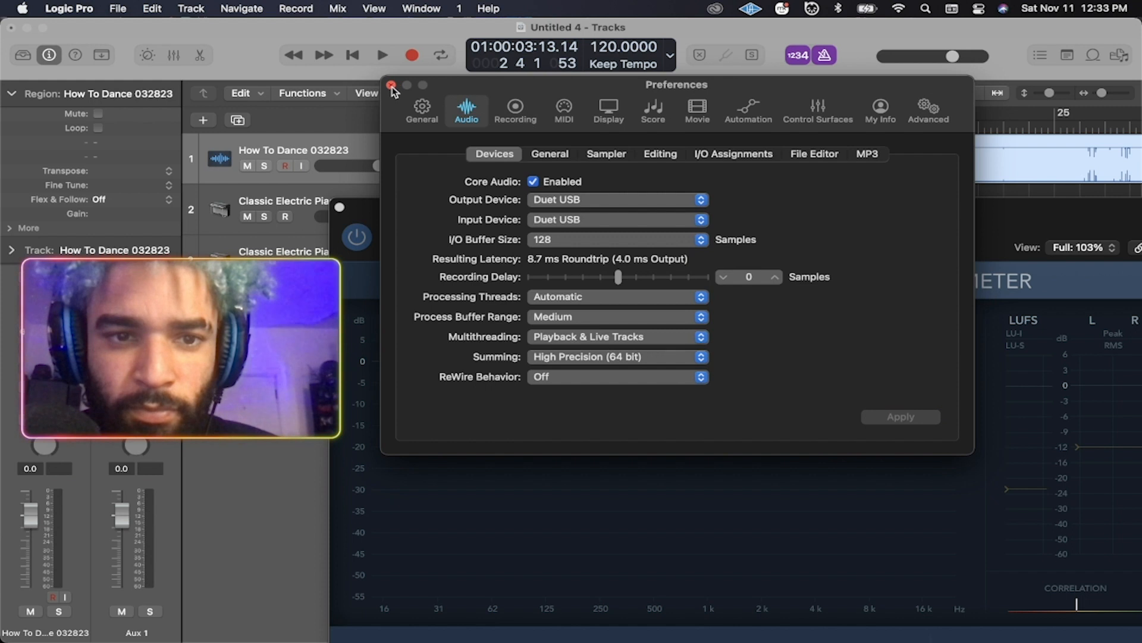
{"action": "left_click", "coordinate": [392, 87]}
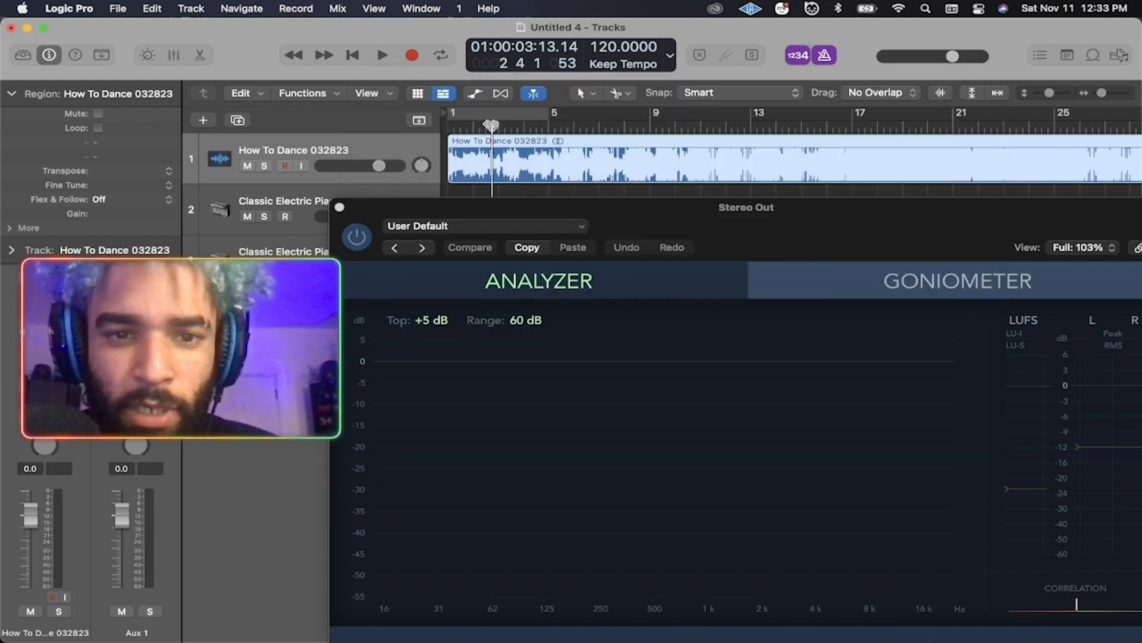
{"action": "key", "text": "Return"}
Move the Stereo Out MultiMeter window up and left toward the project's centre.
{"action": "left_click_drag", "start_coordinate": [721, 208], "coordinate": [652, 59]}
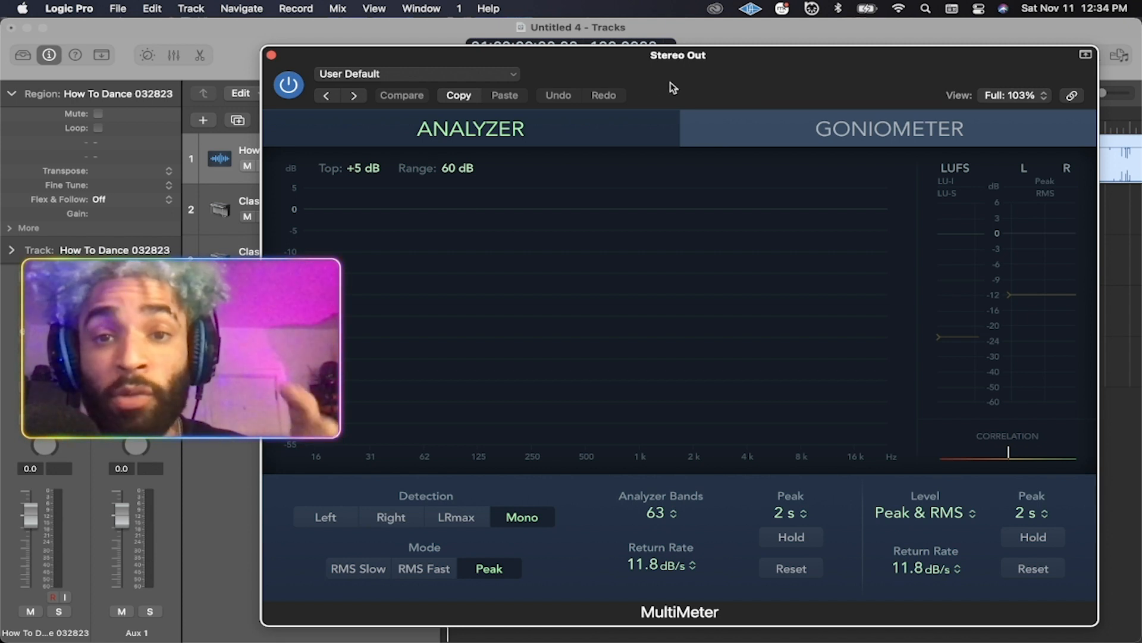
{"action": "left_click_drag", "start_coordinate": [673, 63], "coordinate": [662, 55]}
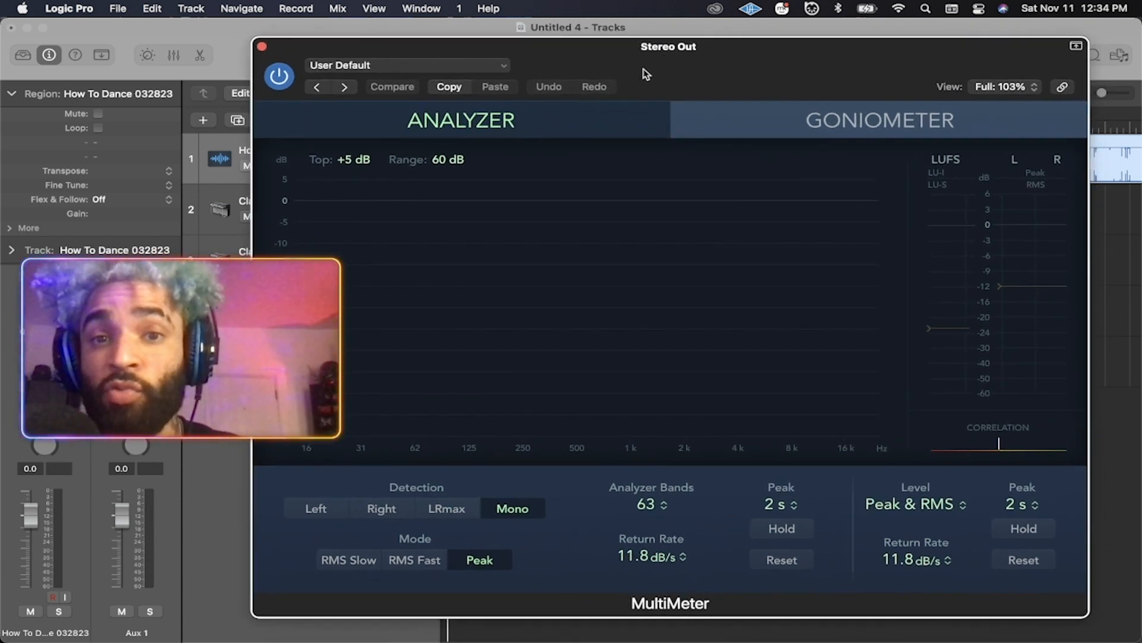
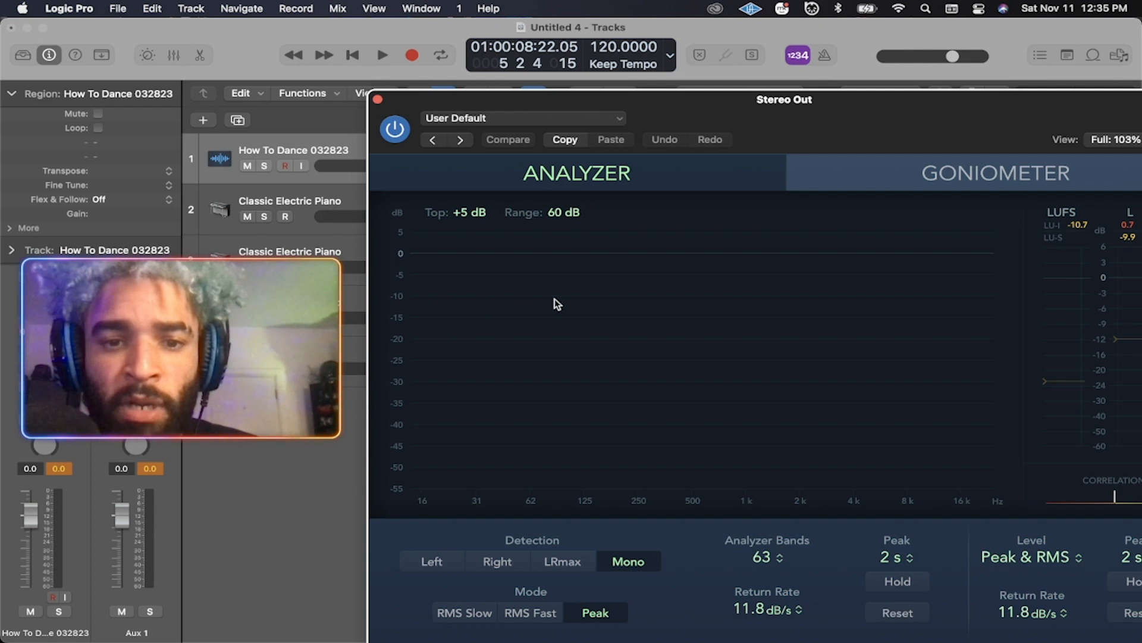
Move the MultiMeter window aside to reveal the tracks and return the playhead to the start.
{"action": "left_click_drag", "start_coordinate": [712, 106], "coordinate": [677, 230]}
{"action": "key", "text": "Return"}
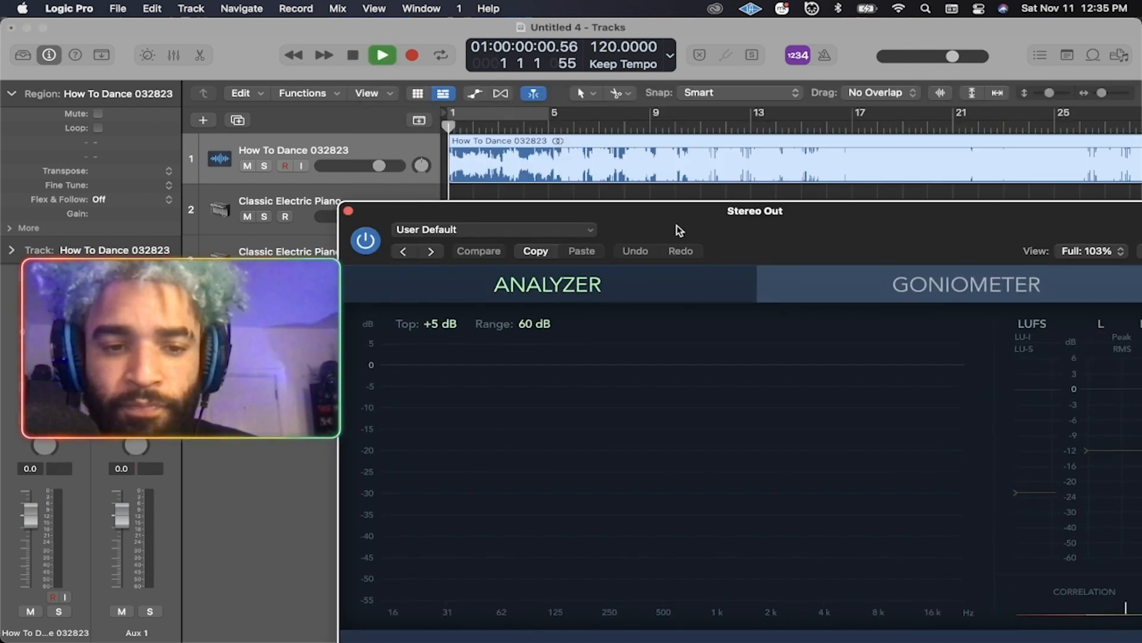
Play briefly, stop, and return to bar 1 with the whole MultiMeter panel in view.
{"action": "key", "text": "space"}
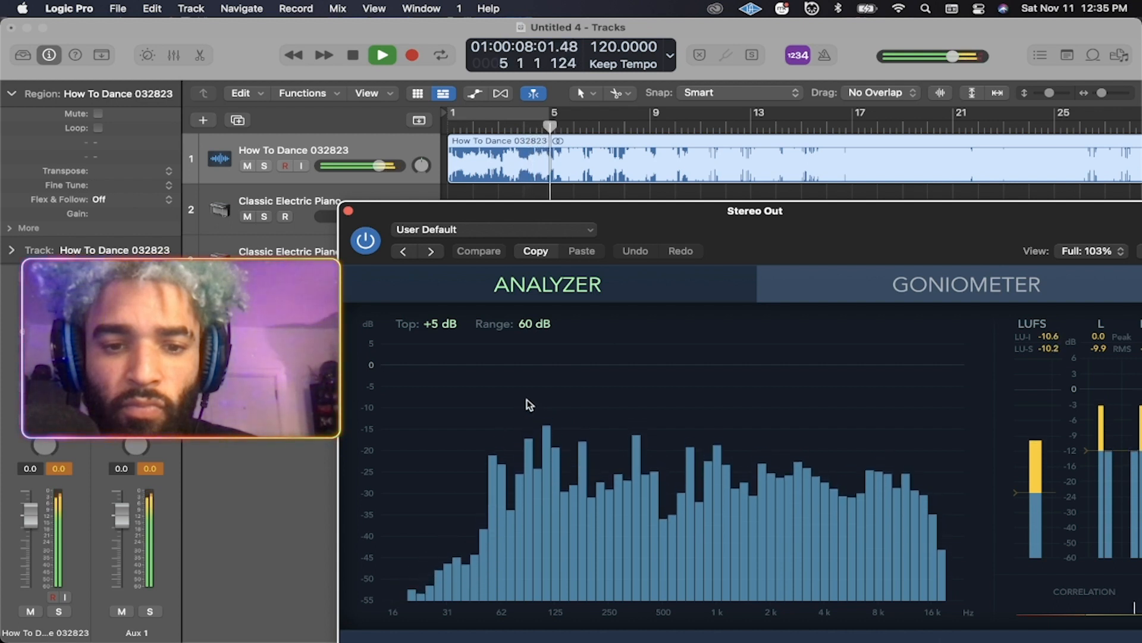
{"action": "key", "text": "space"}
{"action": "left_click_drag", "start_coordinate": [657, 210], "coordinate": [624, 173]}
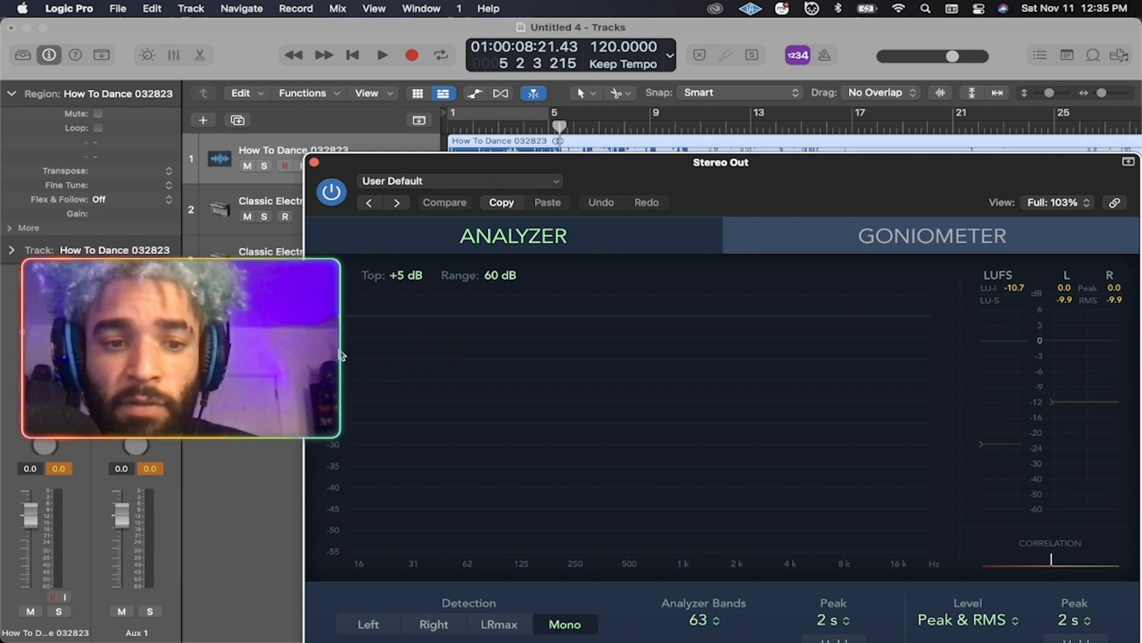
{"action": "left_click_drag", "start_coordinate": [655, 162], "coordinate": [632, 245]}
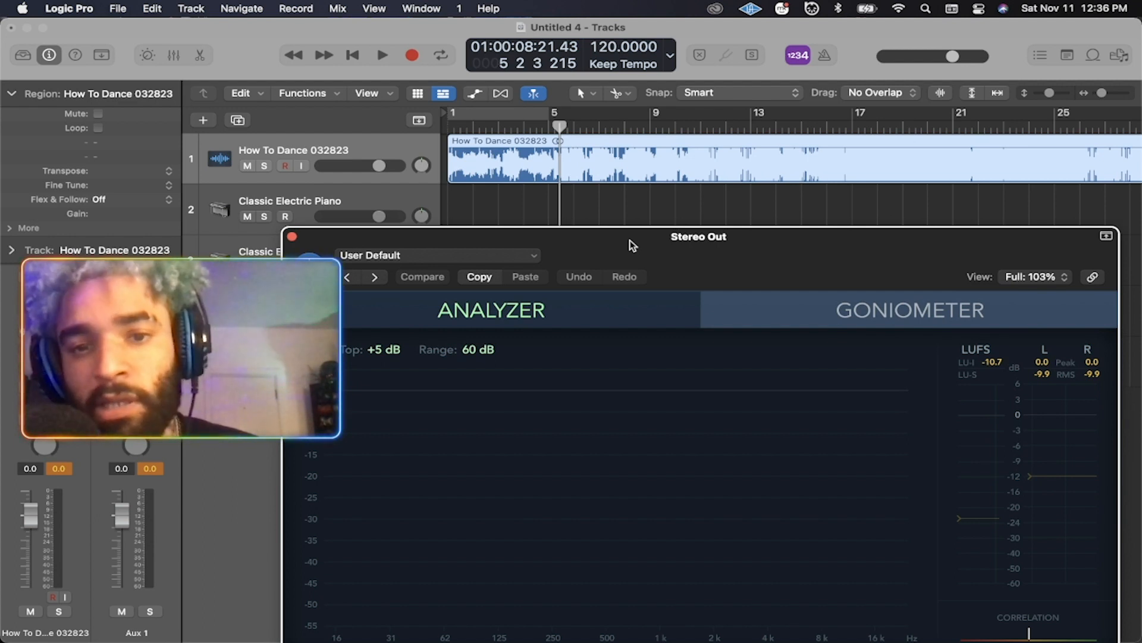
{"action": "left_click_drag", "start_coordinate": [632, 245], "coordinate": [641, 294]}
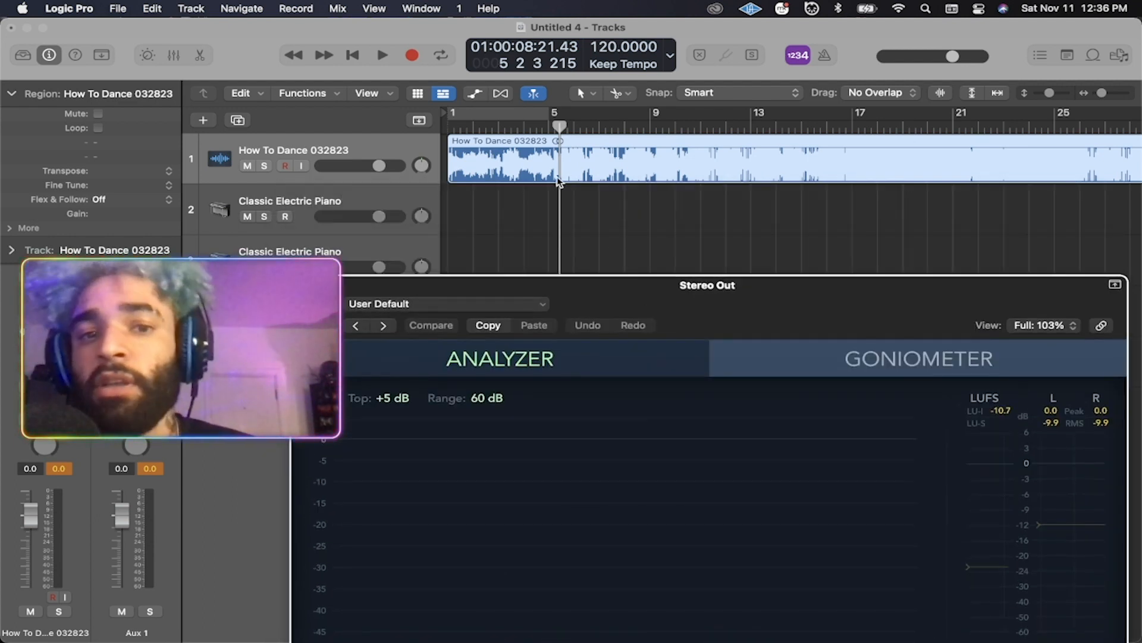
{"action": "key", "text": "Return"}
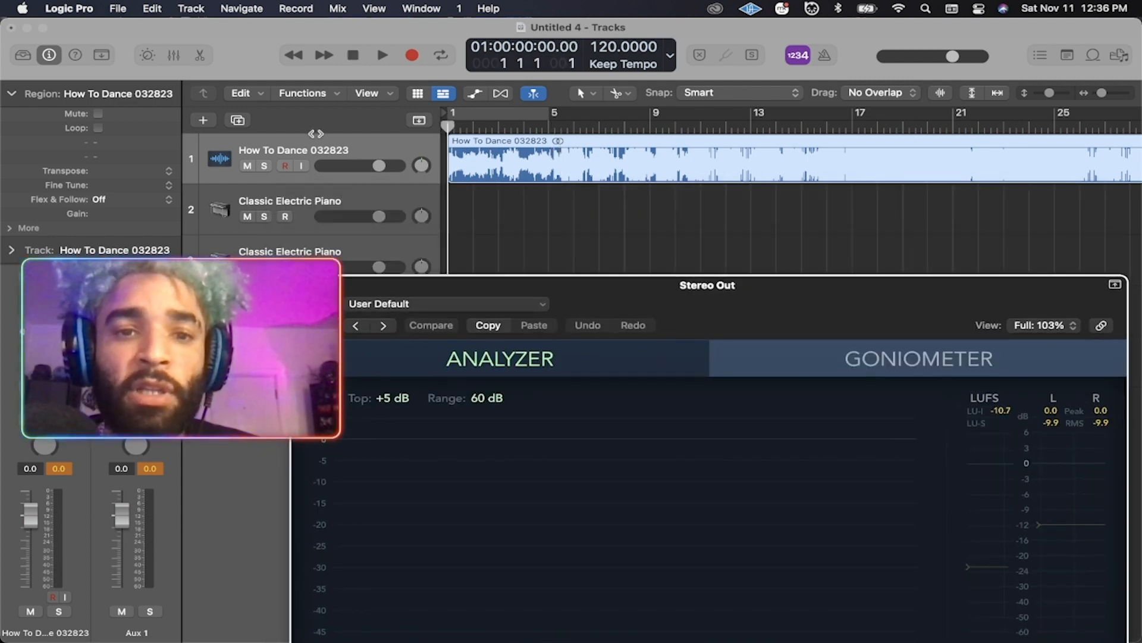
{"action": "left_click_drag", "start_coordinate": [737, 302], "coordinate": [666, 88]}
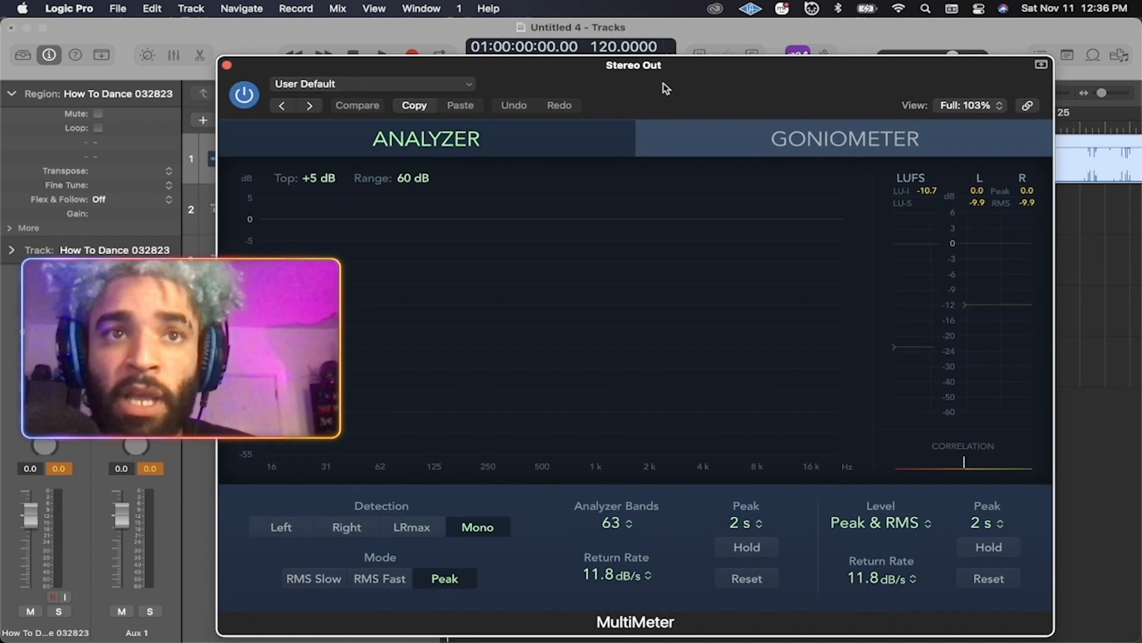
Play the song and watch the MultiMeter's integrated loudness climb to -6.0 LUFS.
{"action": "key", "text": "space"}
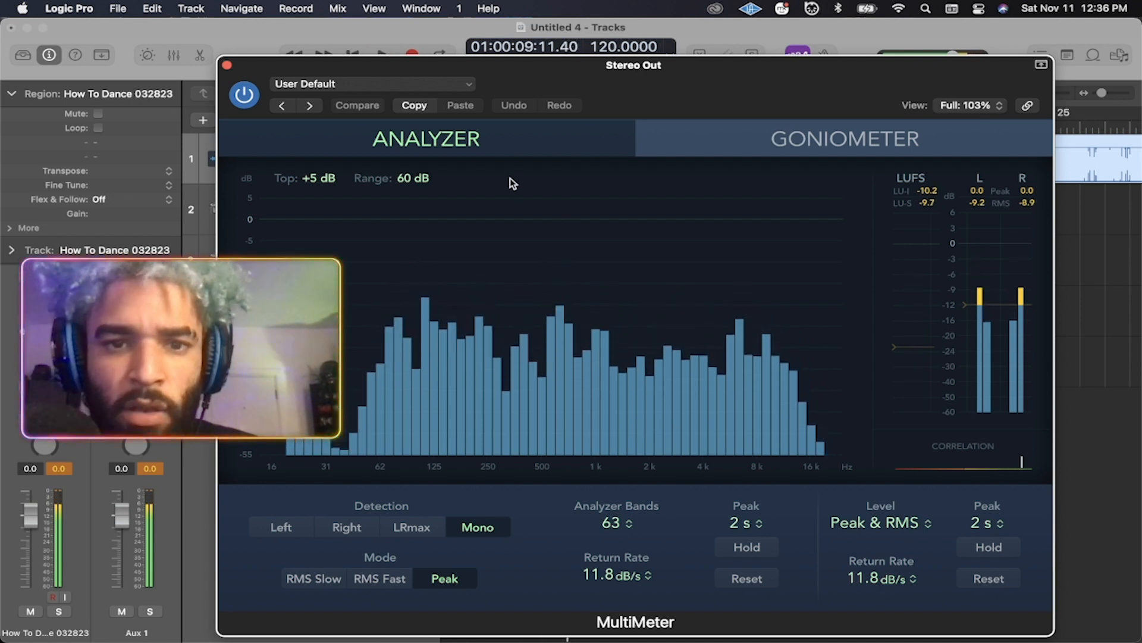
{"action": "mouse_move", "coordinate": [536, 65]}
{"action": "left_mouse_down"}
{"action": "mouse_move", "coordinate": [798, 418]}
{"action": "mouse_move", "coordinate": [619, 129]}
{"action": "mouse_move", "coordinate": [544, 52]}
{"action": "left_mouse_up"}
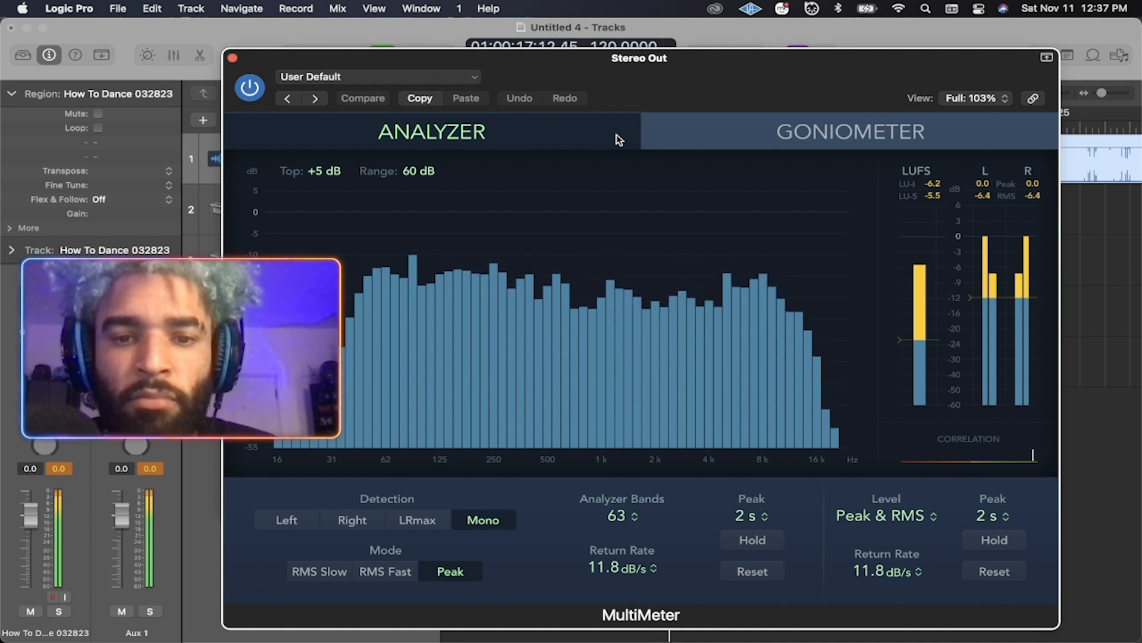
{"action": "left_click_drag", "start_coordinate": [594, 79], "coordinate": [623, 69]}
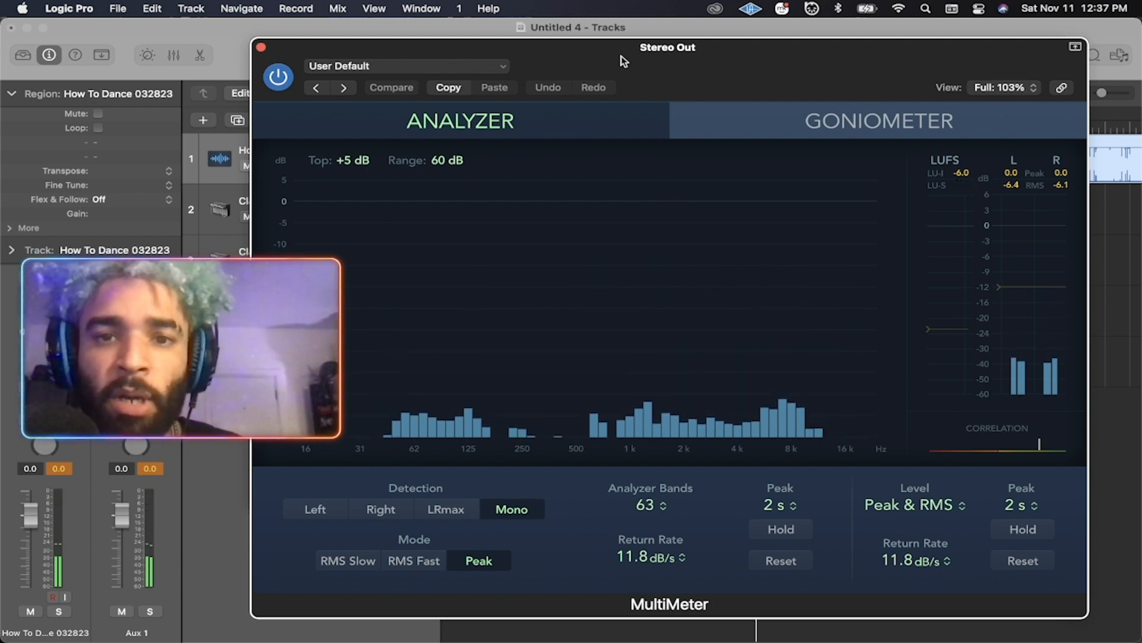
Replay the song through the MultiMeter, reaching -5.3 LUFS integrated, then close the analyzer.
{"action": "left_click_drag", "start_coordinate": [622, 61], "coordinate": [623, 72]}
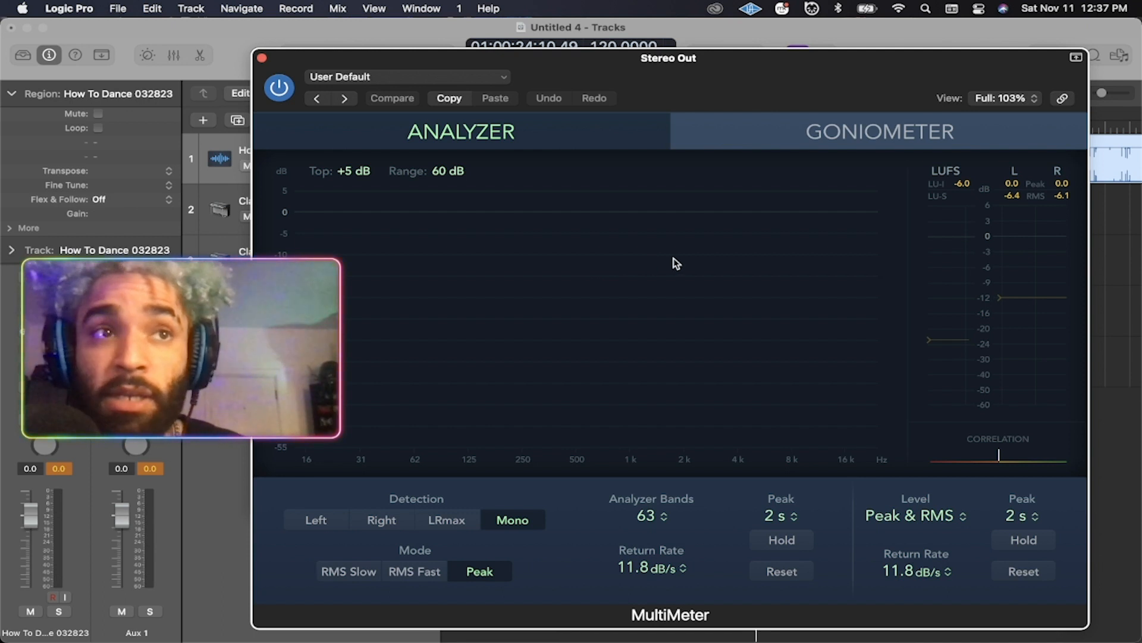
{"action": "key", "text": "space"}
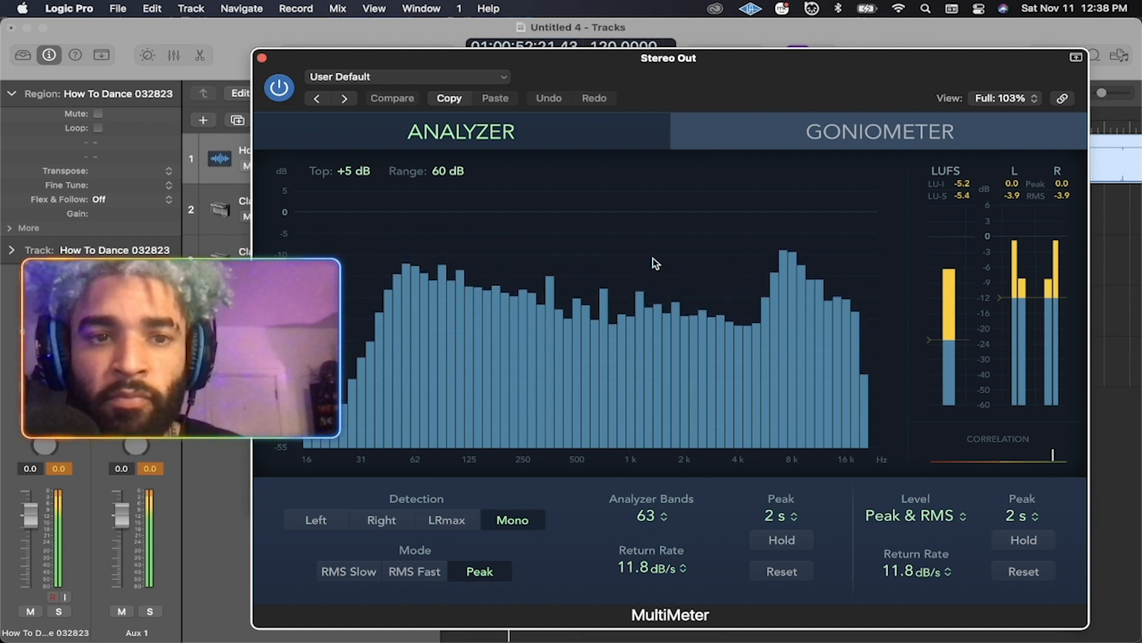
{"action": "left_click", "coordinate": [262, 57]}
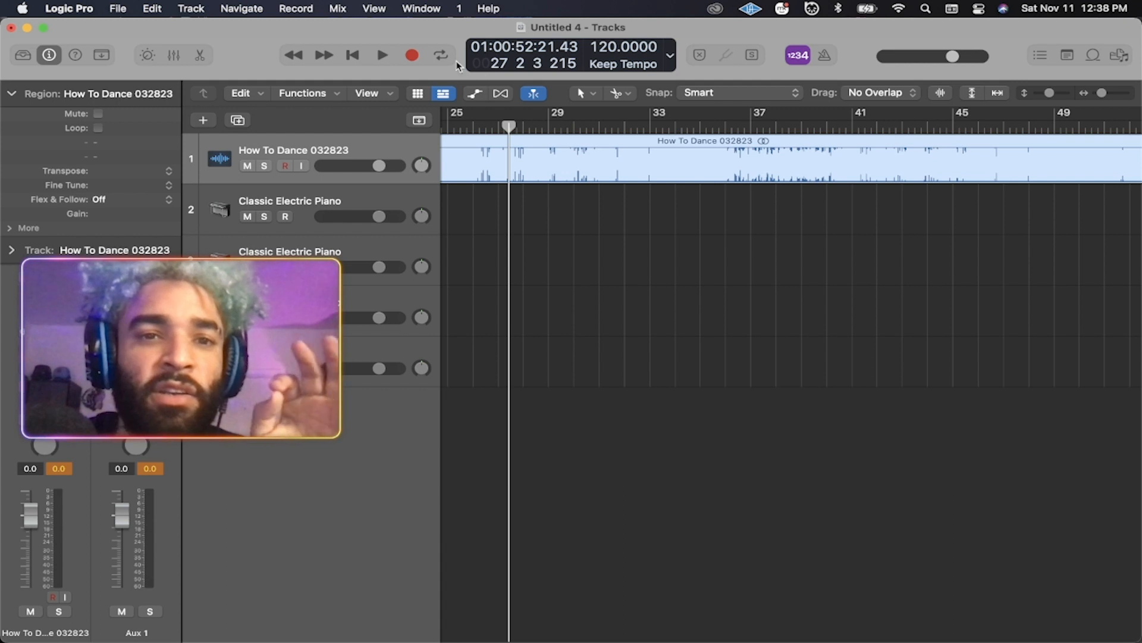
Move the playhead back to bar 1 and start playback.
{"action": "left_click", "coordinate": [589, 225]}
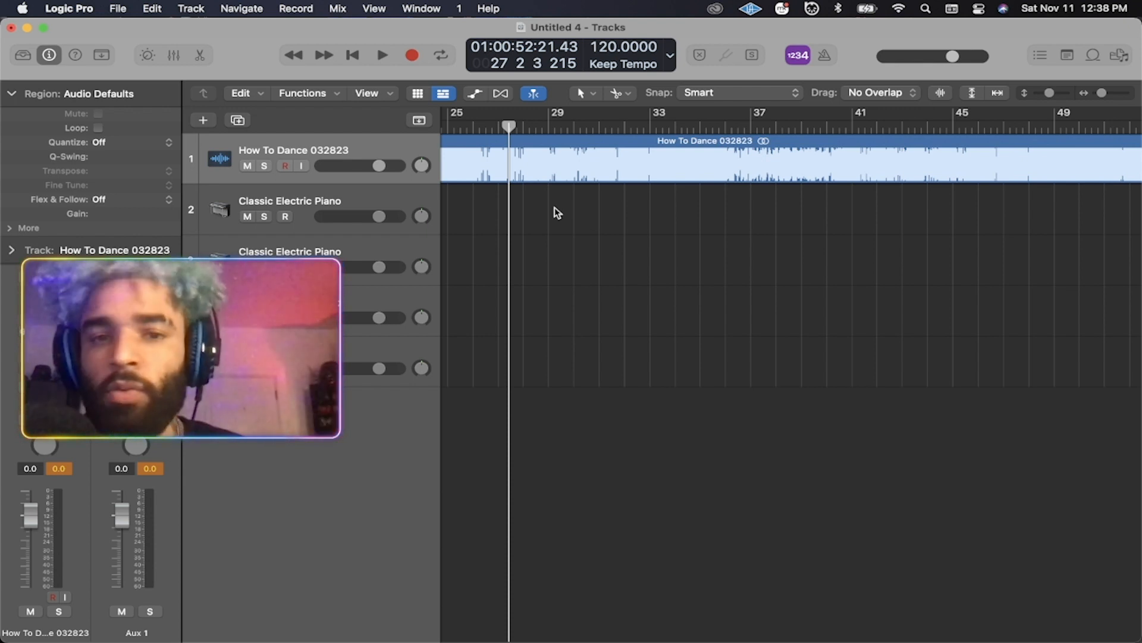
{"action": "left_click_drag", "start_coordinate": [507, 125], "coordinate": [279, 125]}
{"action": "scroll", "coordinate": [547, 232], "scroll_direction": "left", "scroll_amount": 15}
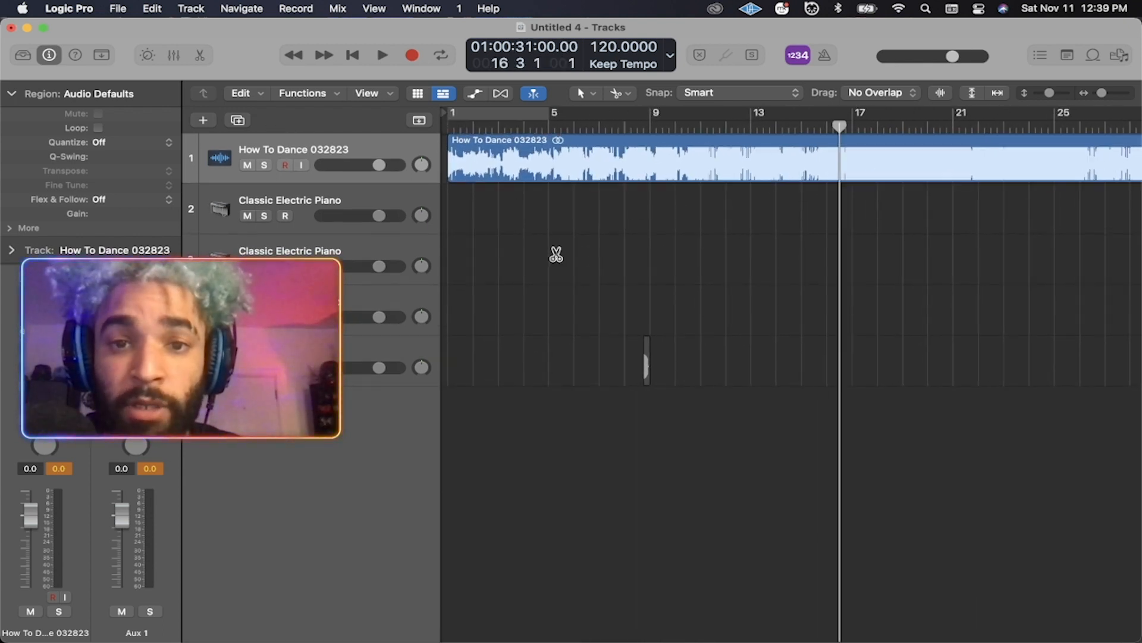
{"action": "left_click_drag", "start_coordinate": [839, 126], "coordinate": [415, 135]}
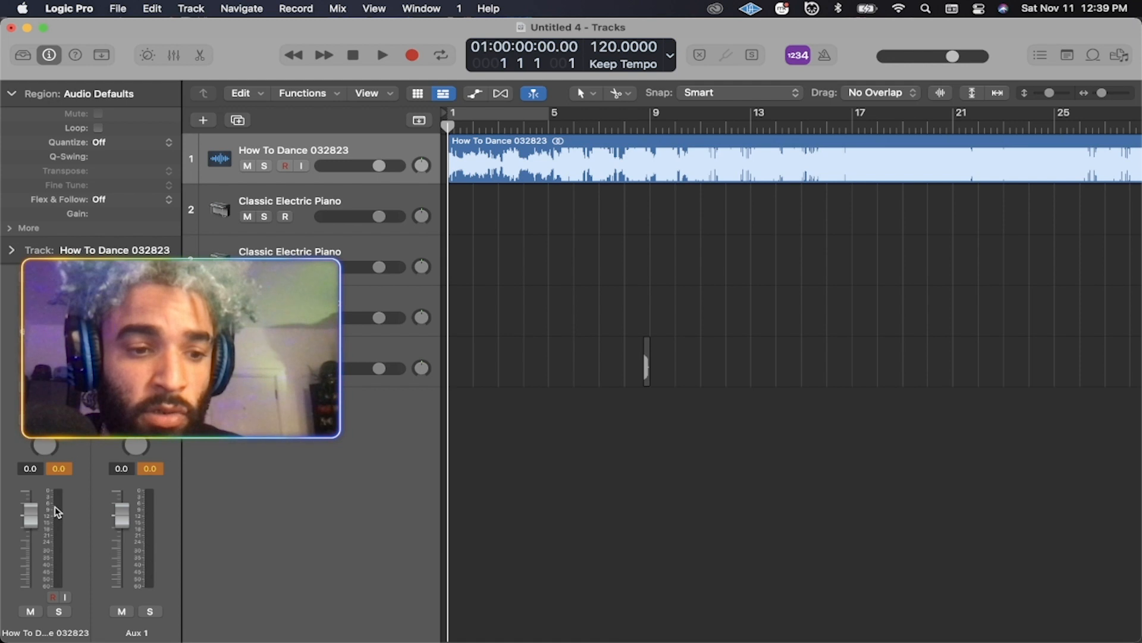
{"action": "key", "text": "space"}
Turn down the How To Dance track and open Musical Typing for the Classic Electric Piano.
{"action": "left_click_drag", "start_coordinate": [29, 560], "coordinate": [29, 579]}
{"action": "left_click", "coordinate": [360, 192]}
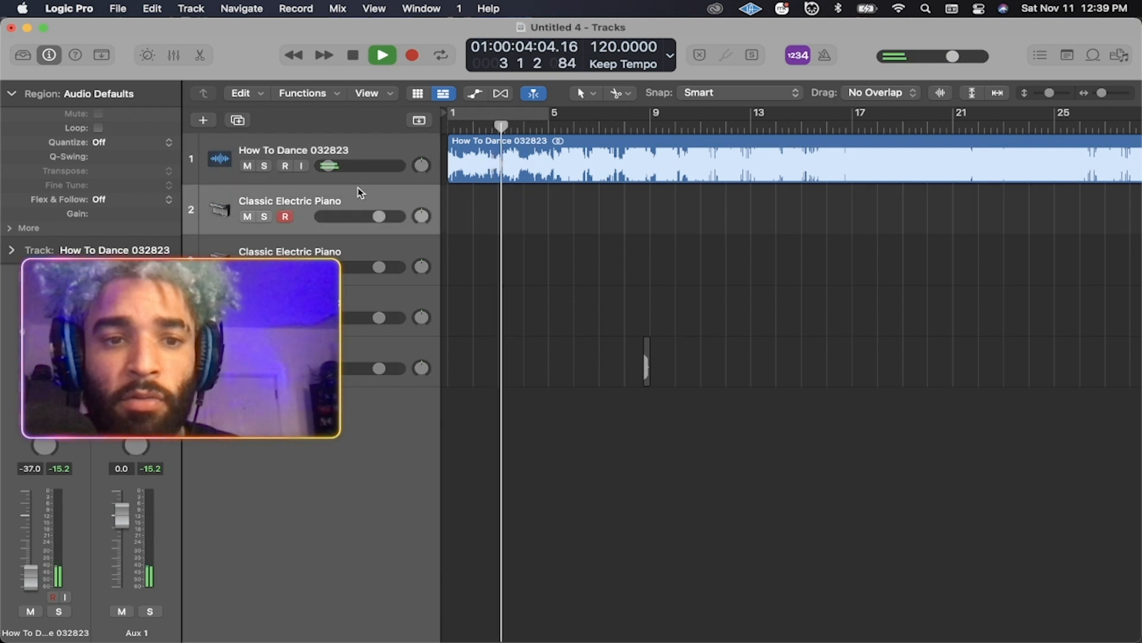
{"action": "key", "text": "super+k"}
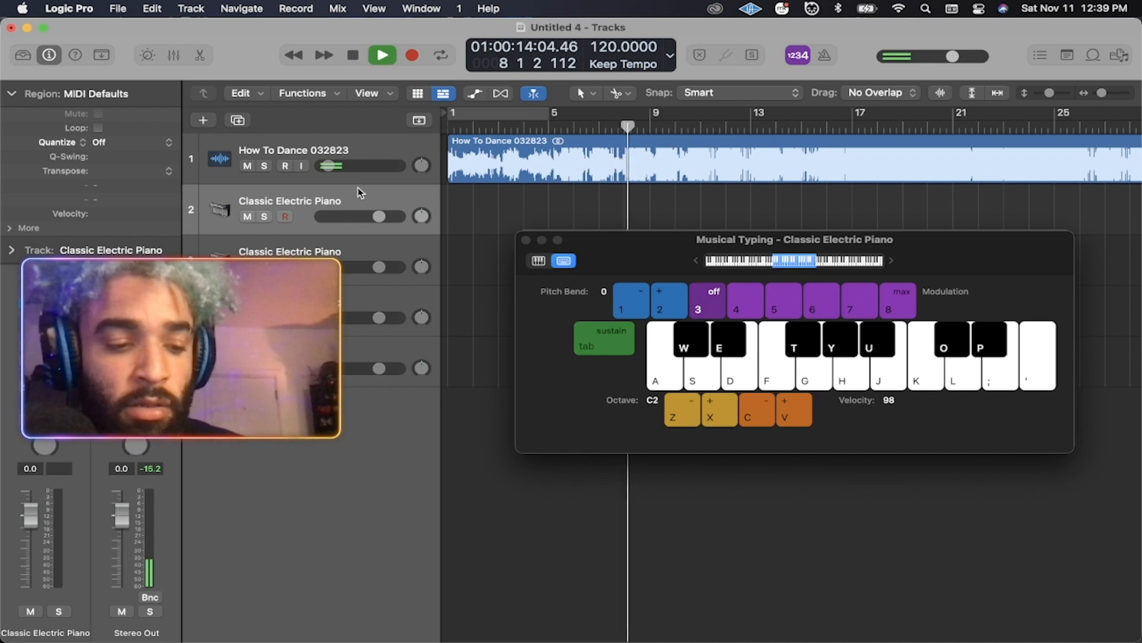
Play A, W and S notes on the electric piano along with the song.
{"action": "key", "text": "a"}
{"action": "key", "text": "a"}
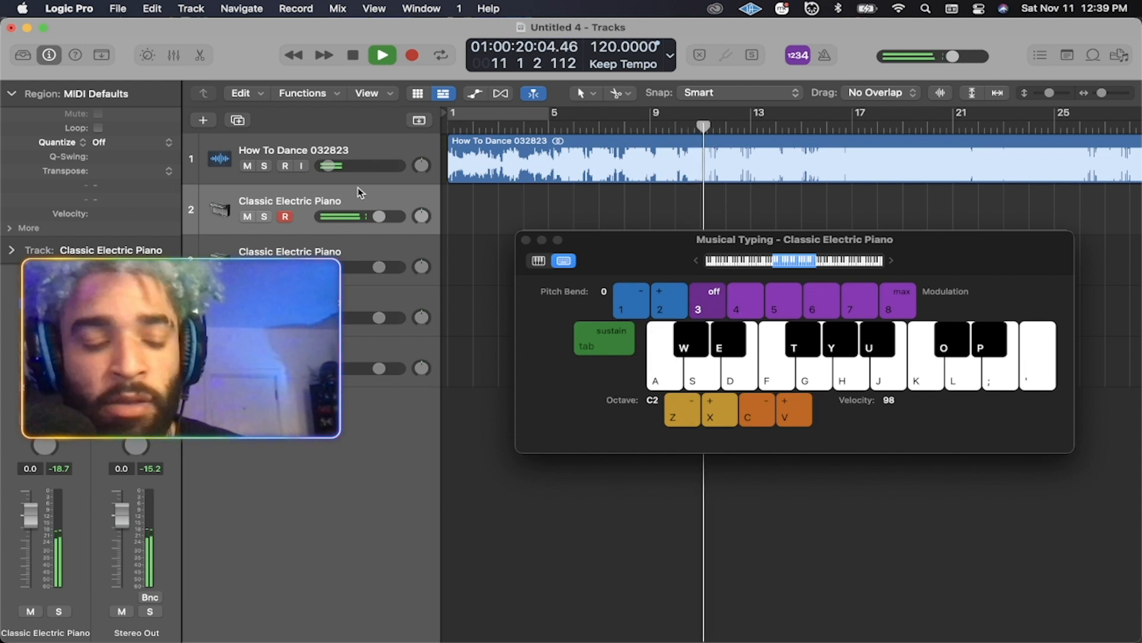
{"action": "key", "text": "a"}
{"action": "key", "text": "w"}
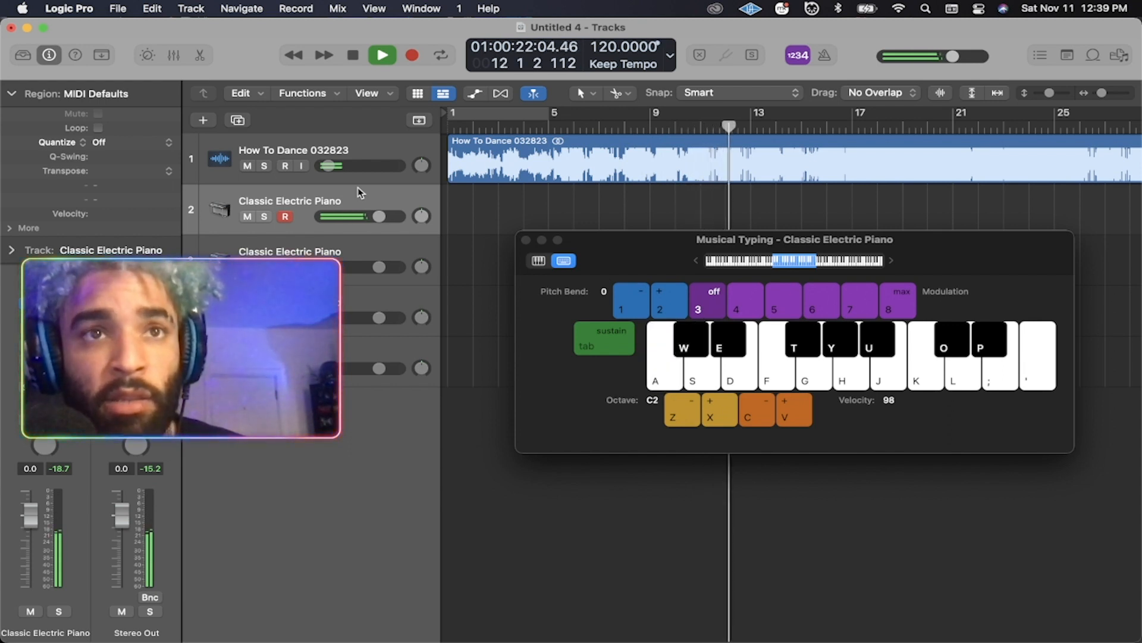
{"action": "key", "text": "s"}
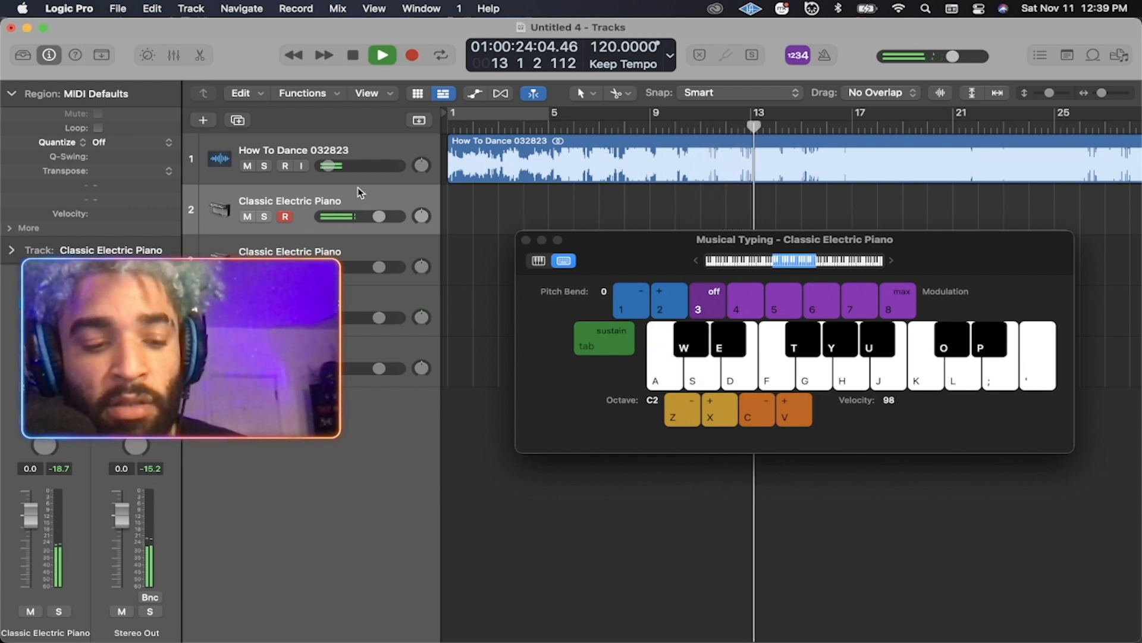
{"action": "key", "text": "s"}
{"action": "key", "text": "s"}
{"action": "key", "text": "s"}
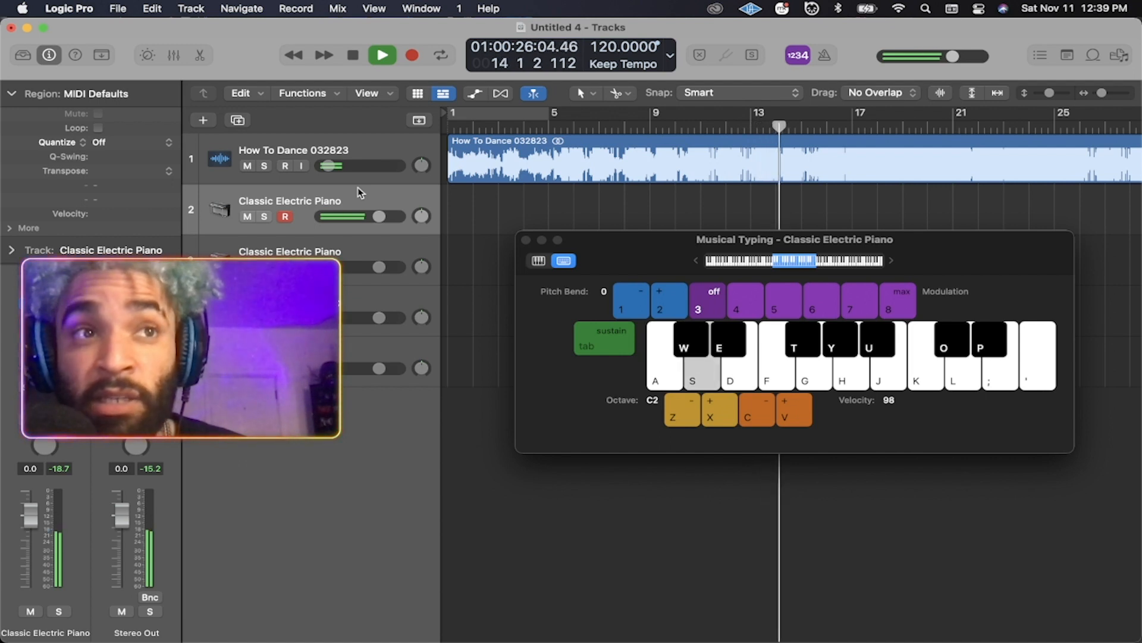
{"action": "key", "text": "s"}
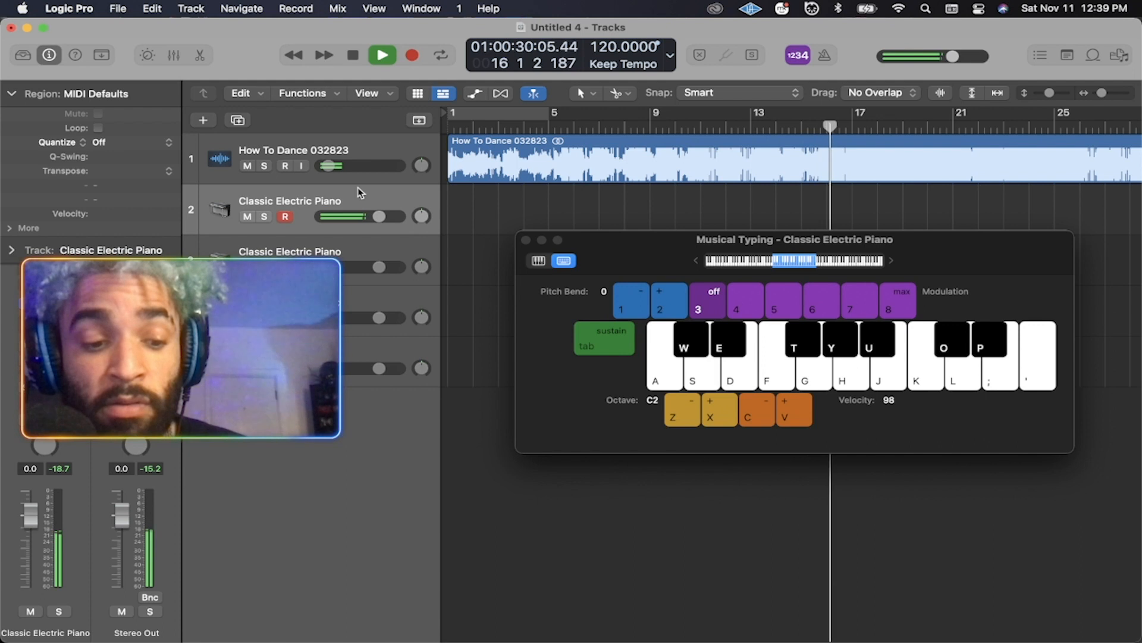
{"action": "key", "text": "s"}
{"action": "key", "text": "a"}
{"action": "key", "text": "w"}
{"action": "key", "text": "w"}
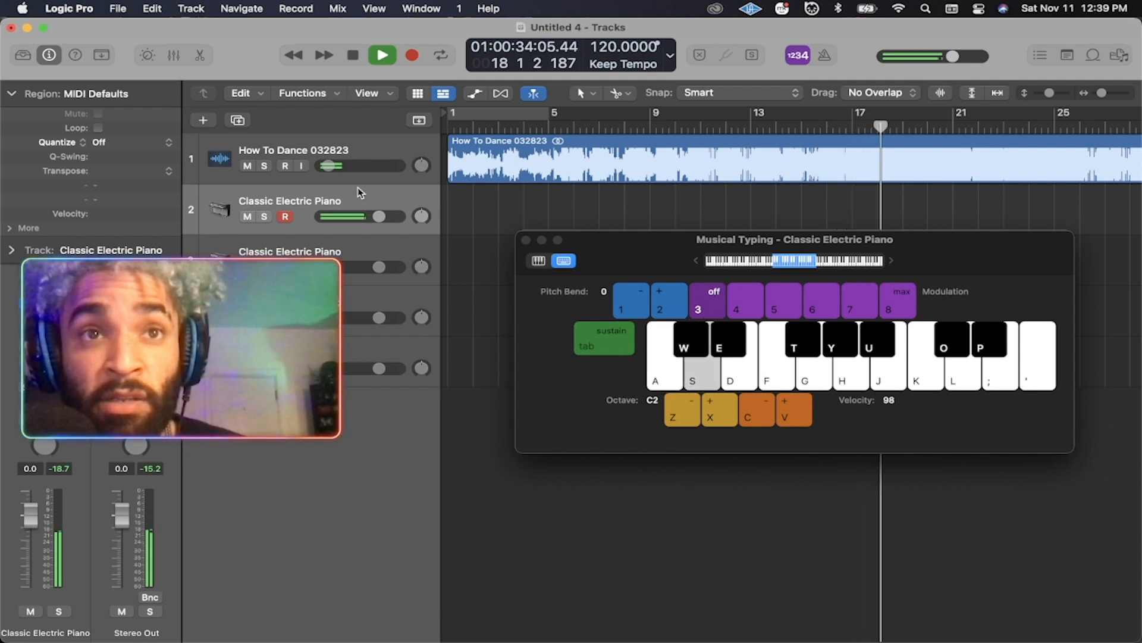
{"action": "key", "text": "s"}
{"action": "key", "text": "s"}
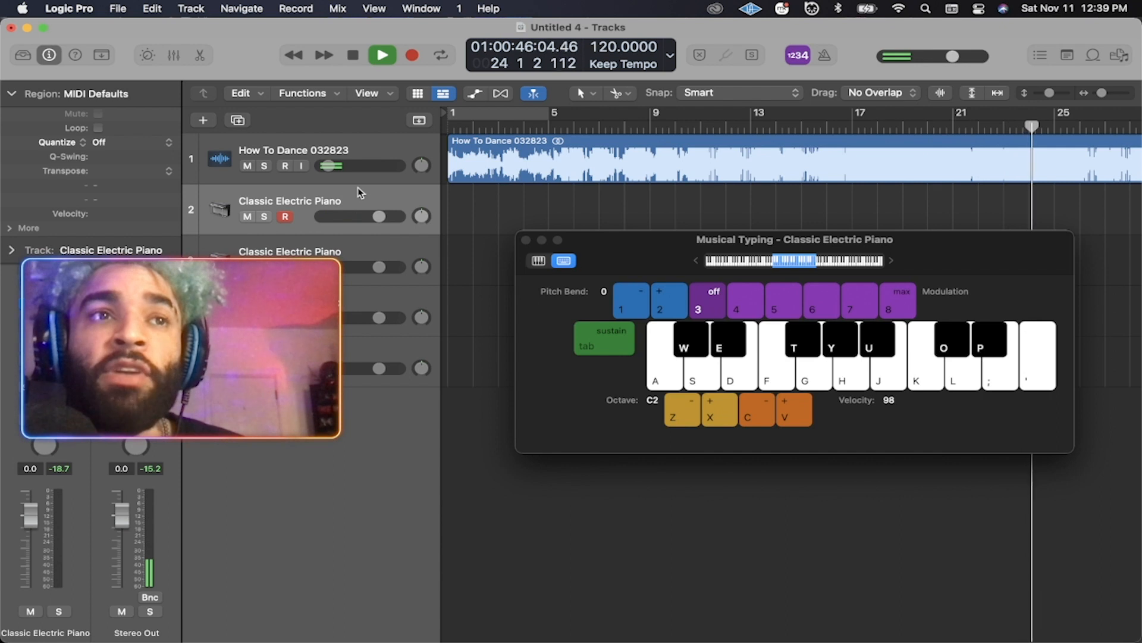
{"action": "key", "text": "s"}
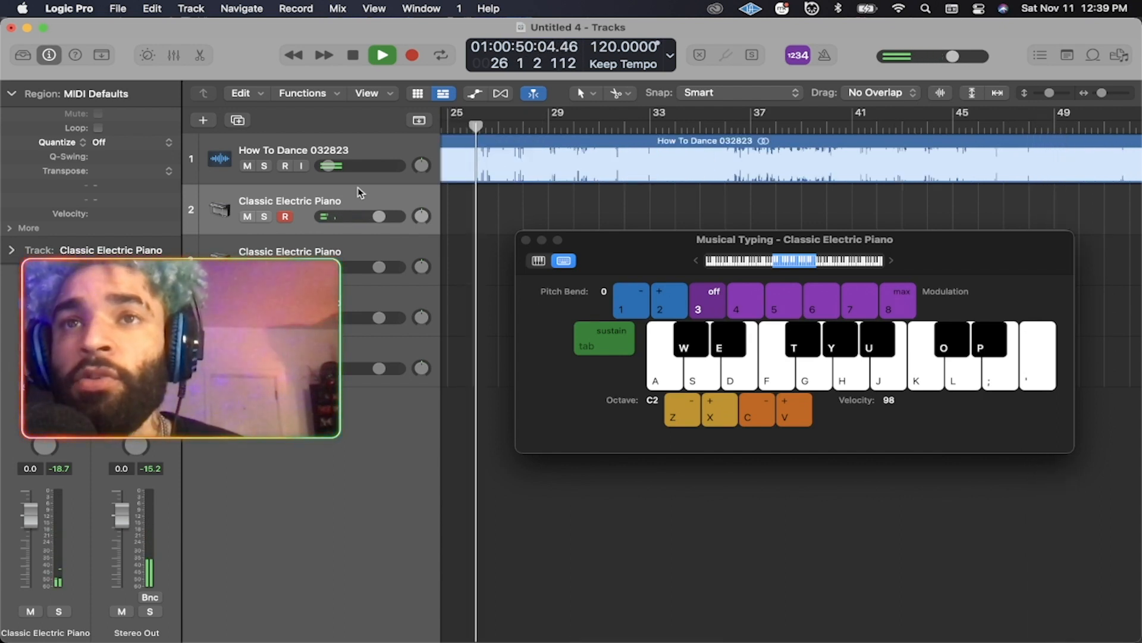
{"action": "key", "text": "s"}
{"action": "key", "text": "s"}
{"action": "key", "text": "s"}
{"action": "key", "text": "s"}
{"action": "key", "text": "s"}
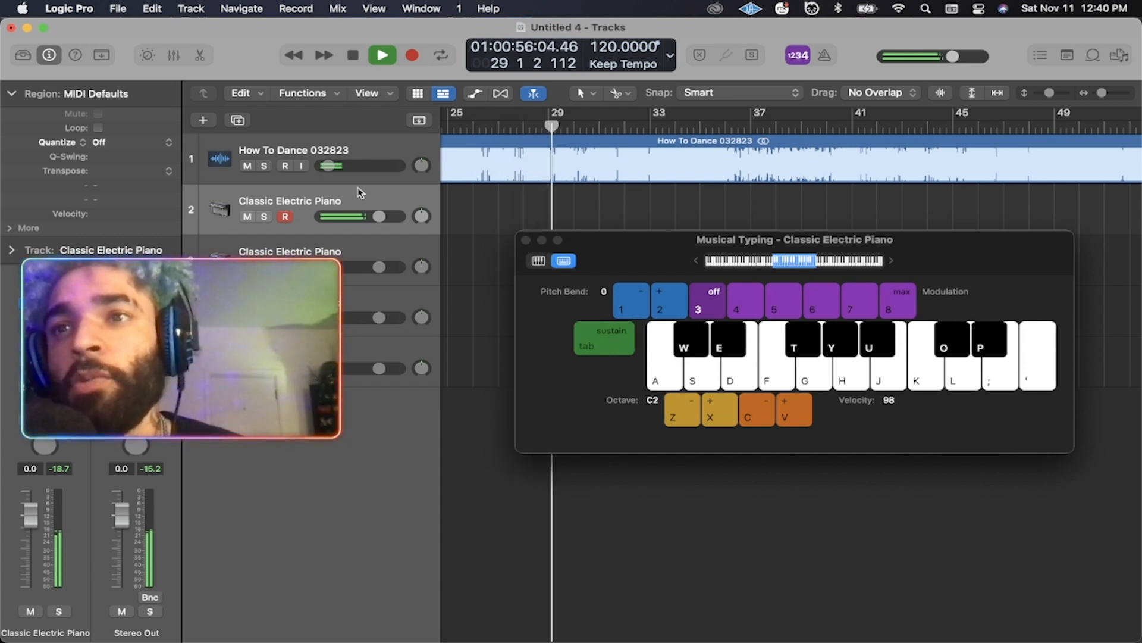
{"action": "key", "text": "s"}
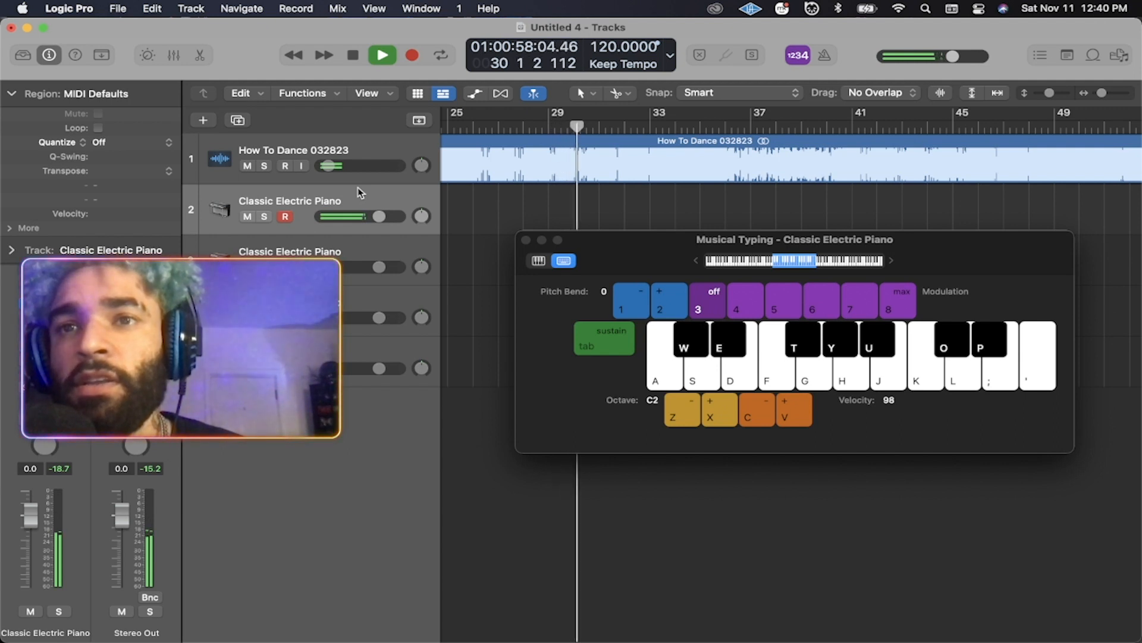
{"action": "key", "text": "s"}
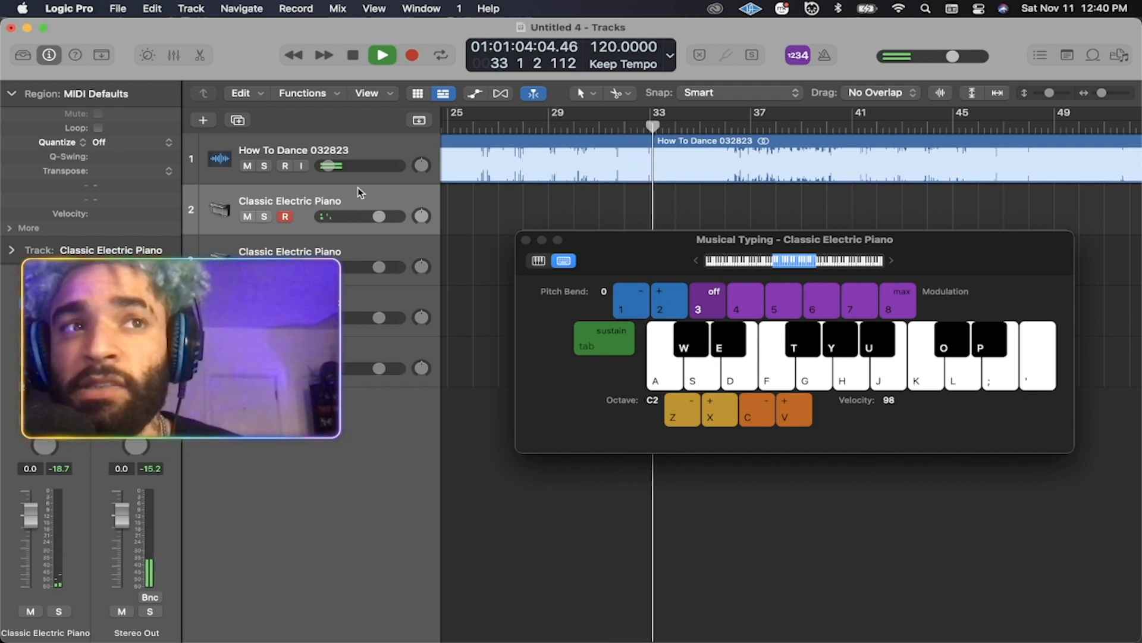
Play a short S-D-F-T melody on the electric piano, then stop near bar 42.
{"action": "key", "text": "d"}
{"action": "key", "text": "f"}
{"action": "key", "text": "f"}
{"action": "key", "text": "s"}
{"action": "key", "text": "d"}
{"action": "key", "text": "f"}
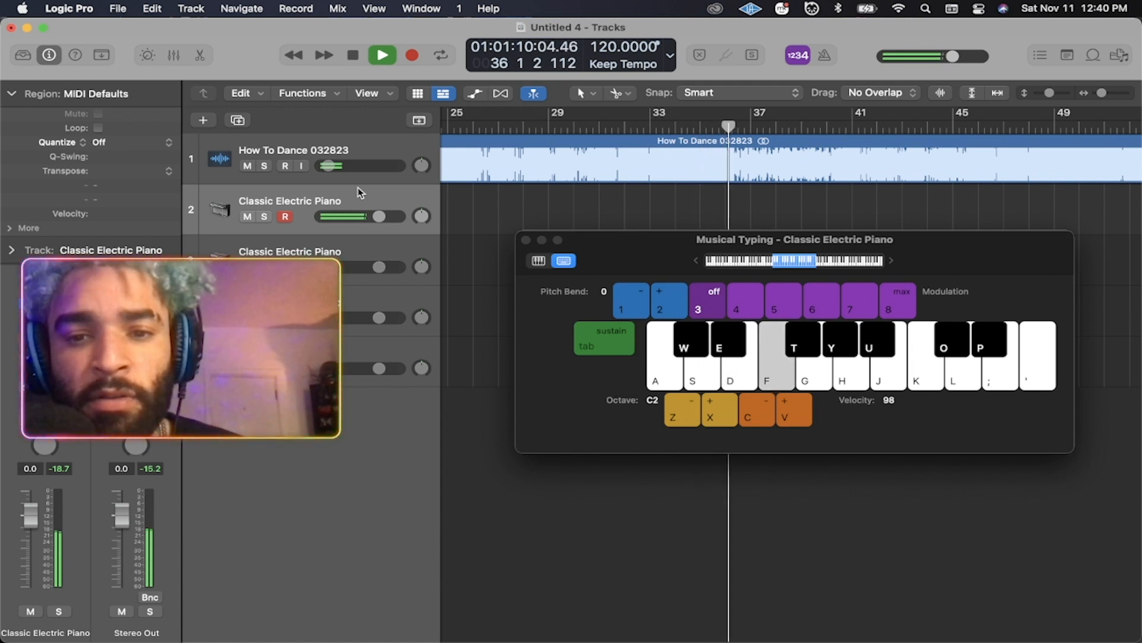
{"action": "key", "text": "f"}
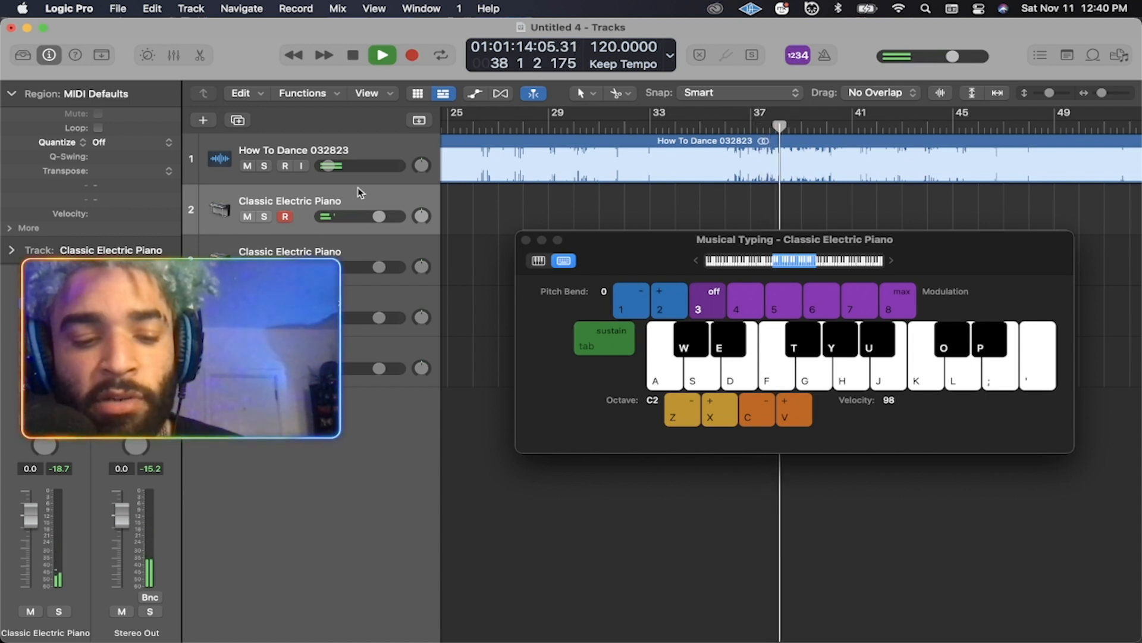
{"action": "key", "text": "s"}
{"action": "key", "text": "d"}
{"action": "key", "text": "t"}
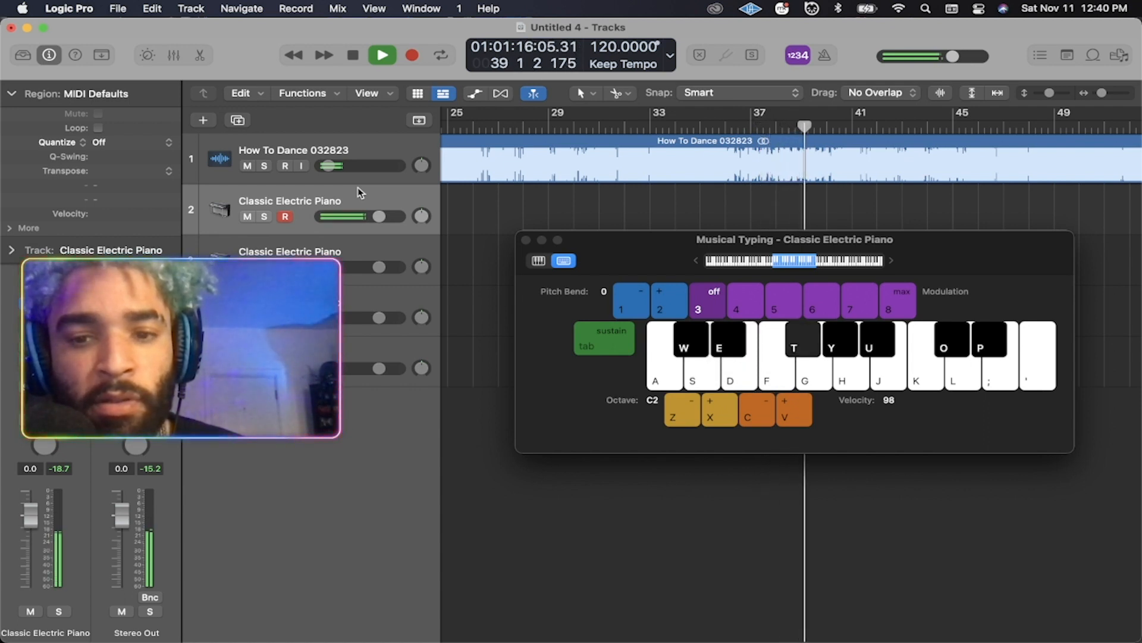
{"action": "key", "text": "t"}
{"action": "key", "text": "t"}
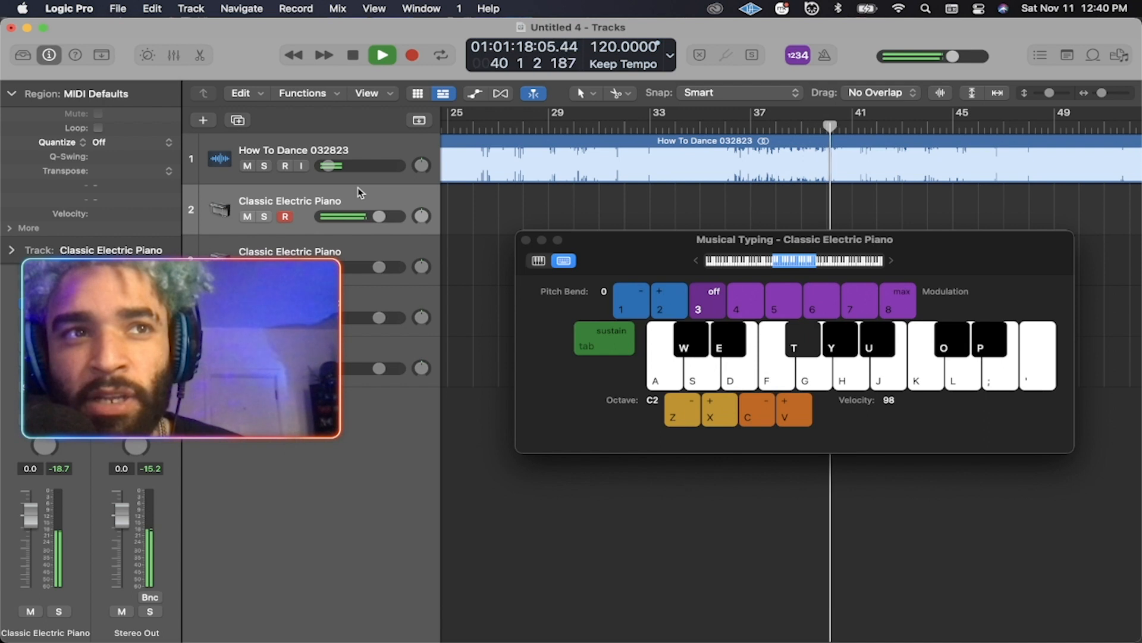
{"action": "key", "text": "s"}
{"action": "key", "text": "f"}
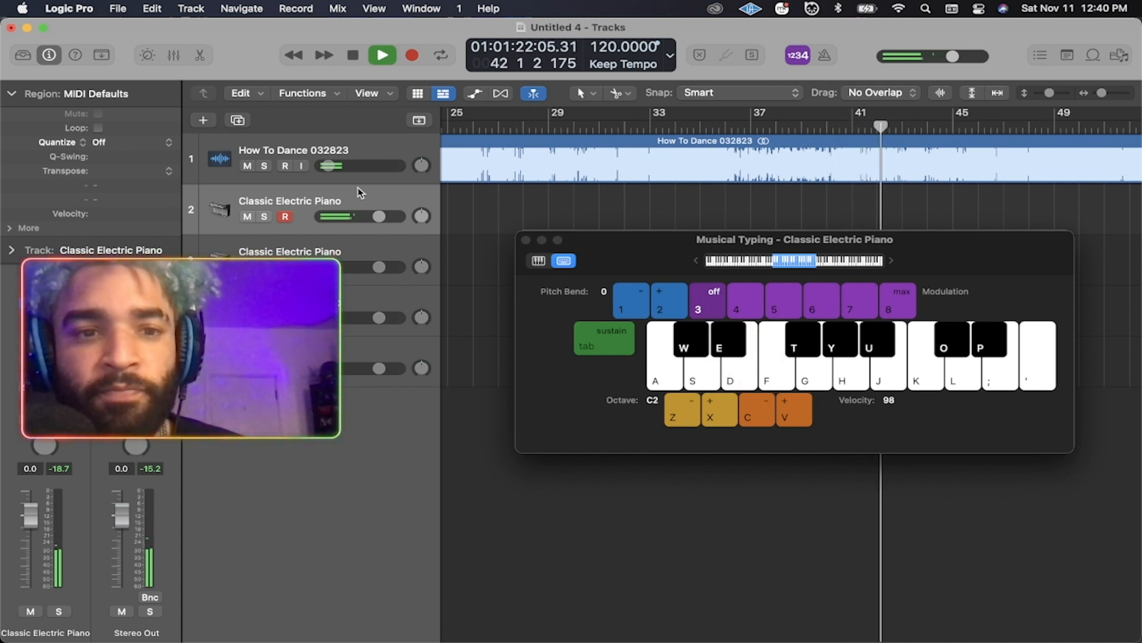
{"action": "key", "text": "space"}
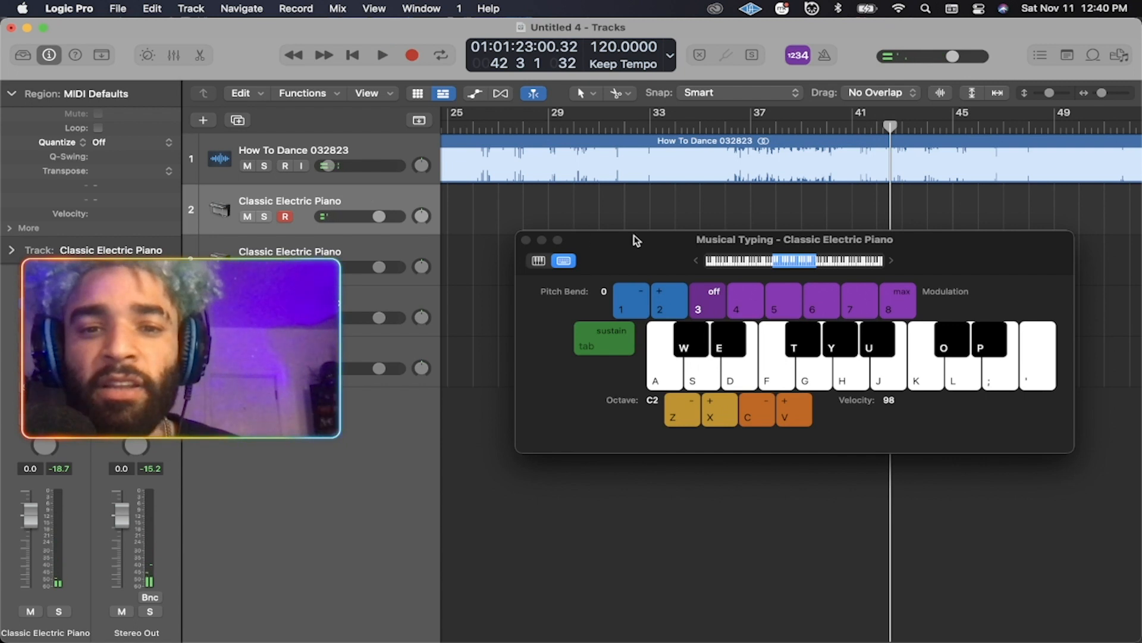
{"action": "left_click_drag", "start_coordinate": [637, 239], "coordinate": [624, 228]}
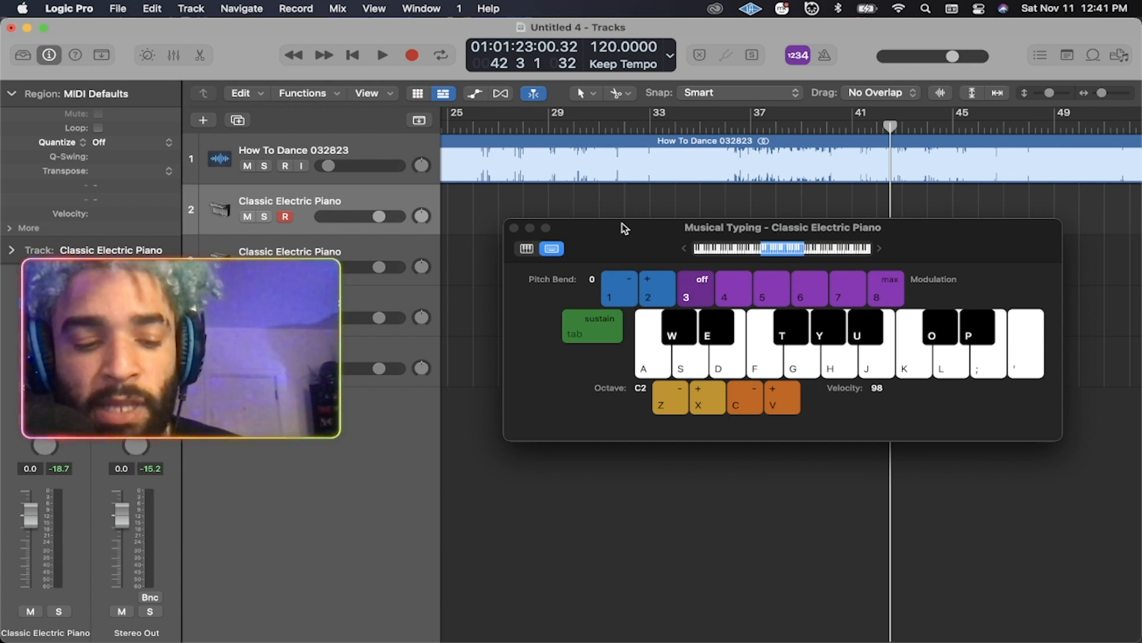
{"action": "key", "text": "a"}
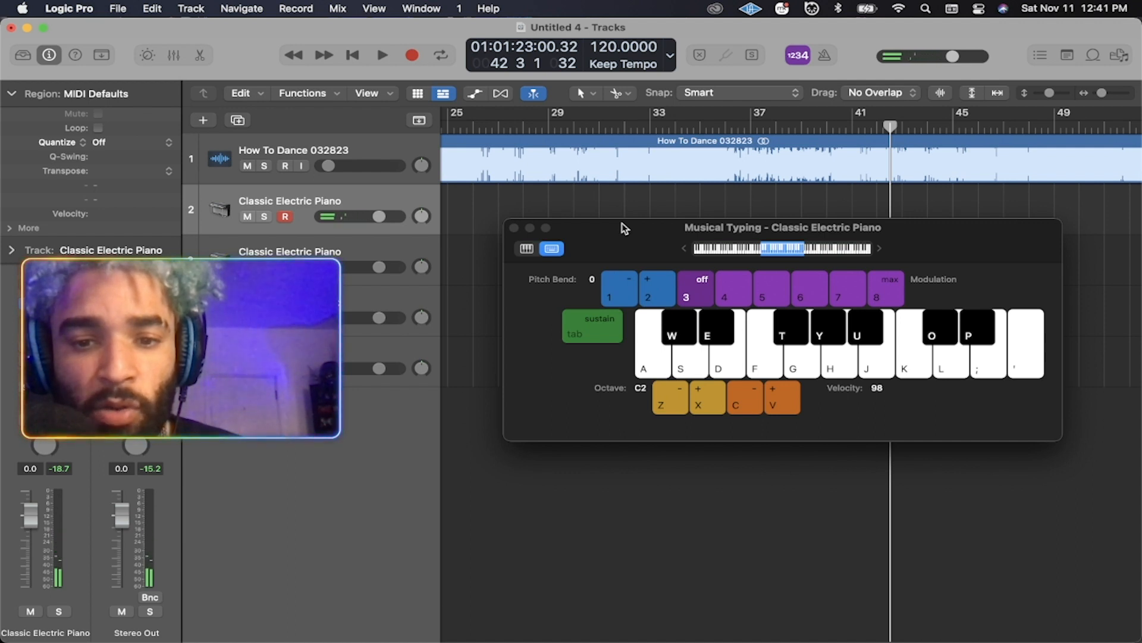
{"action": "key", "text": "s"}
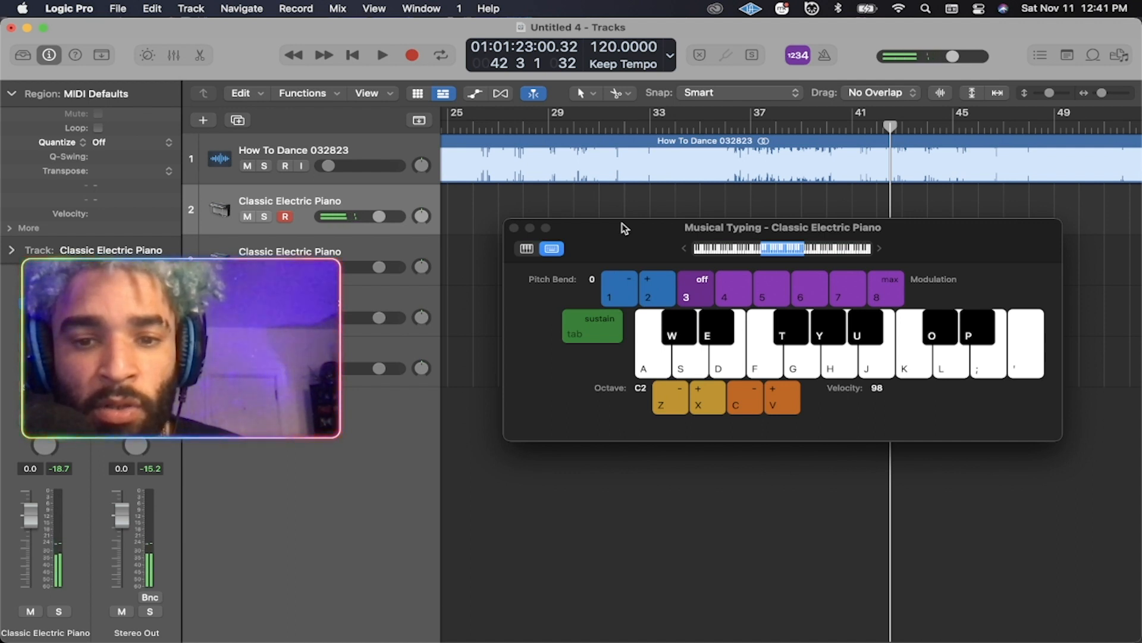
{"action": "key", "text": "d"}
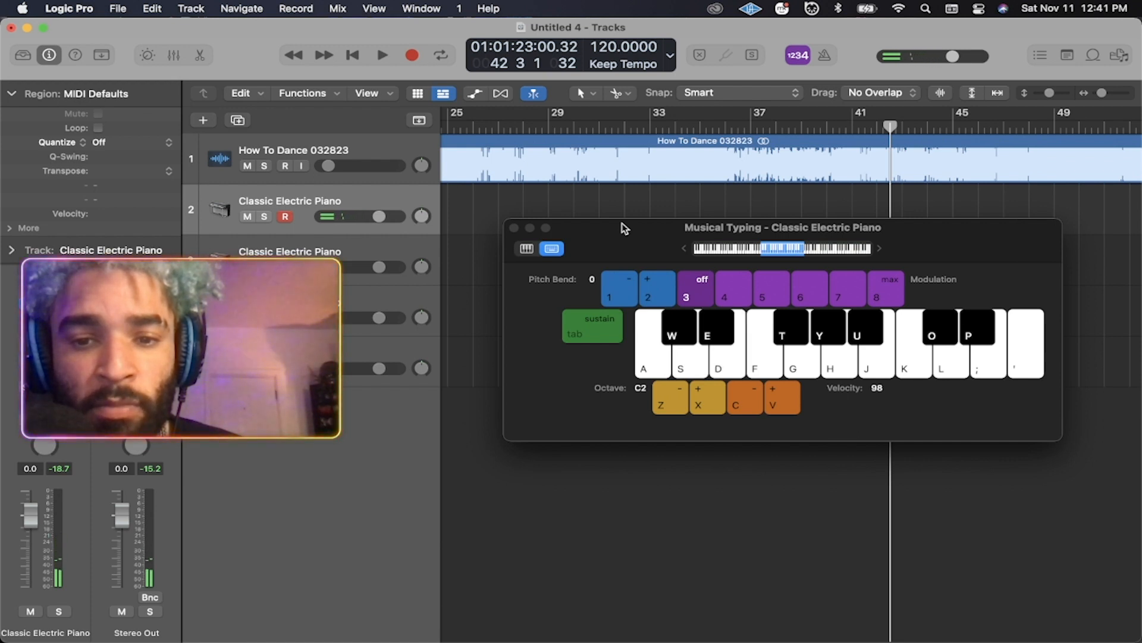
{"action": "key", "text": "f"}
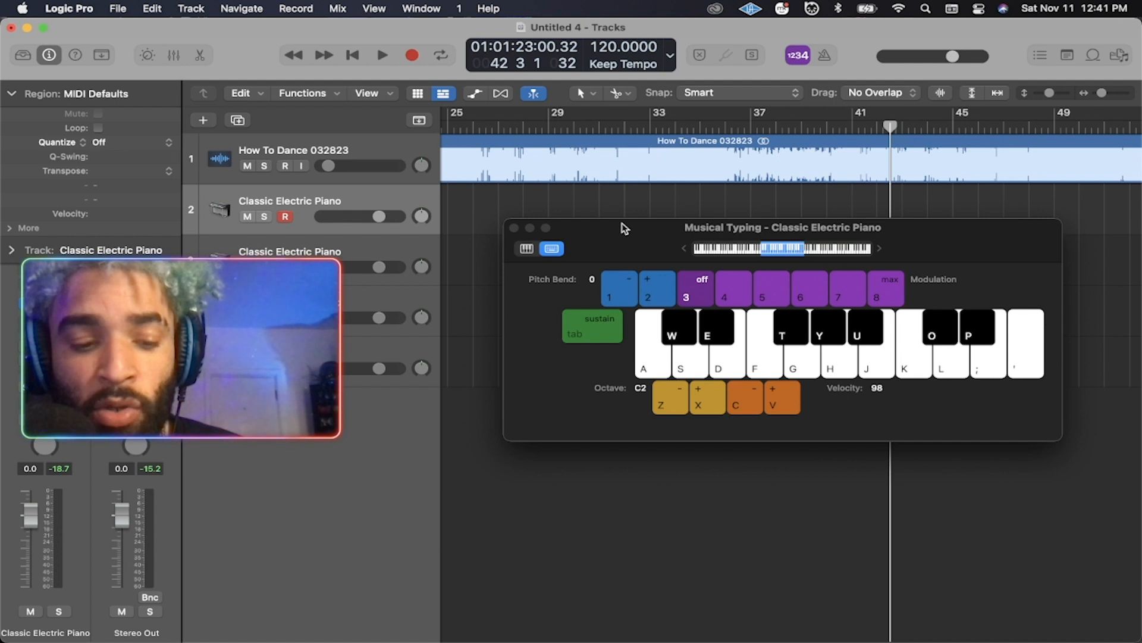
{"action": "key", "text": "d"}
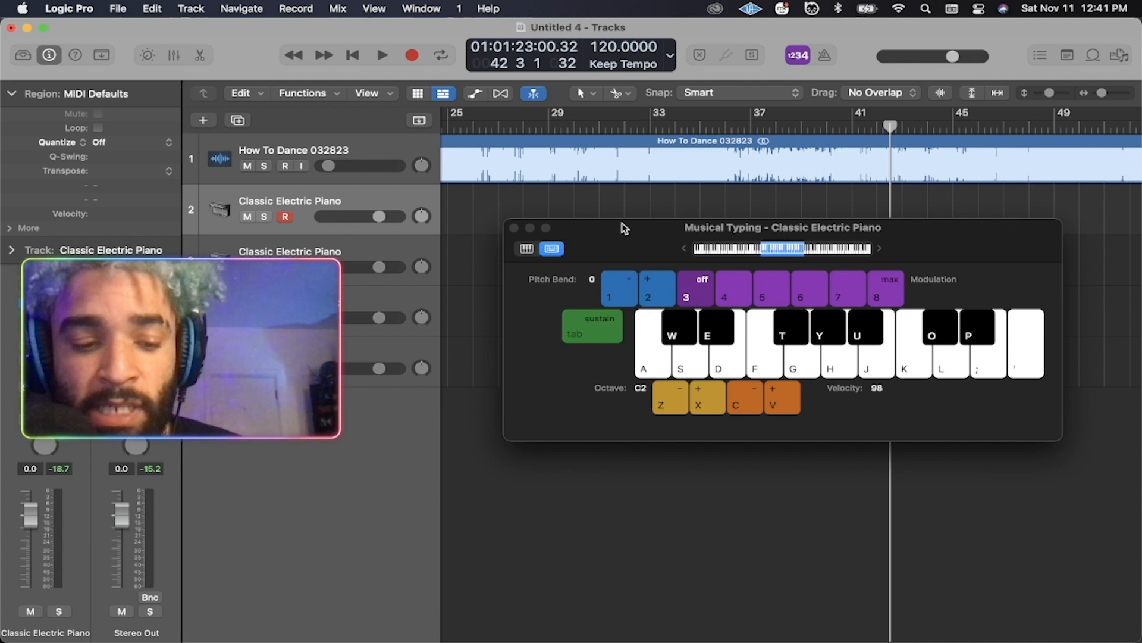
{"action": "left_click", "coordinate": [686, 369]}
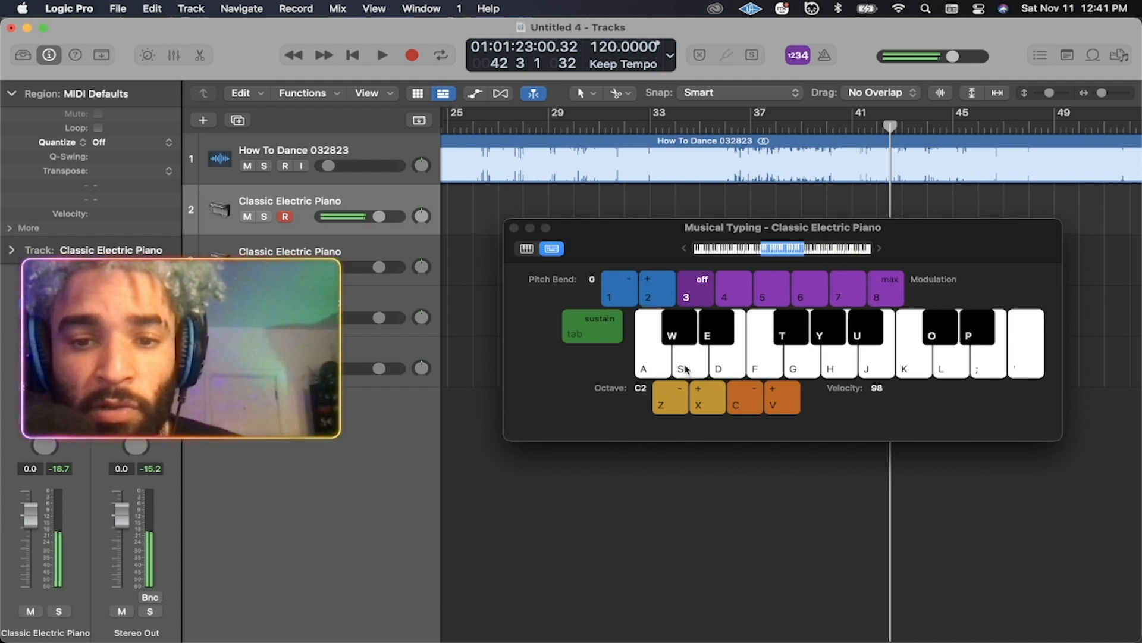
{"action": "left_click", "coordinate": [729, 376]}
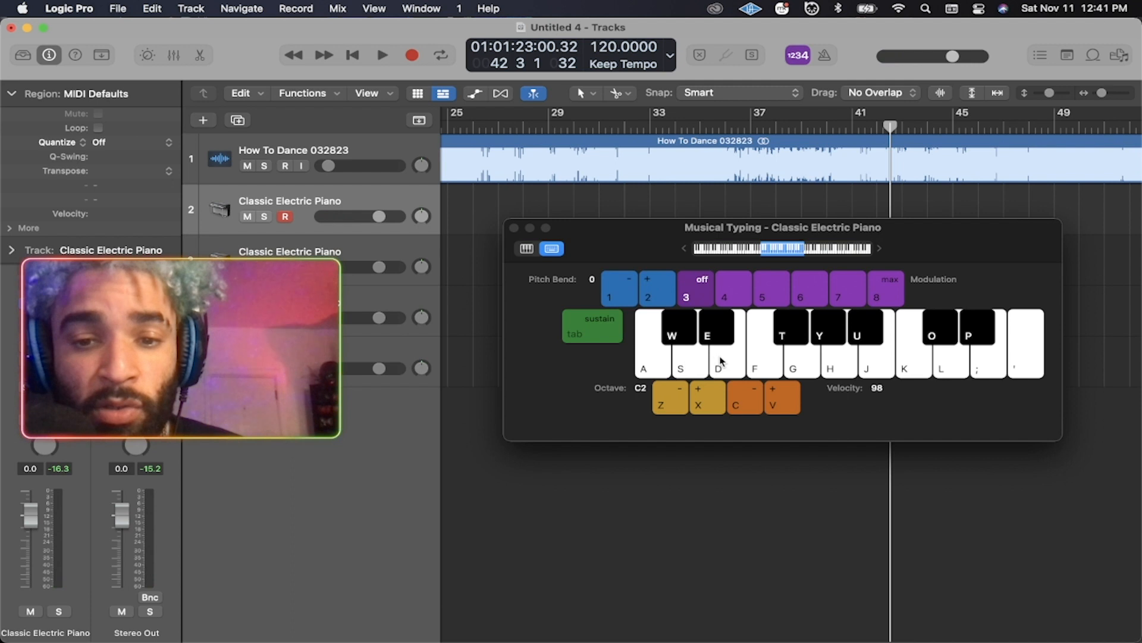
{"action": "left_click", "coordinate": [692, 369]}
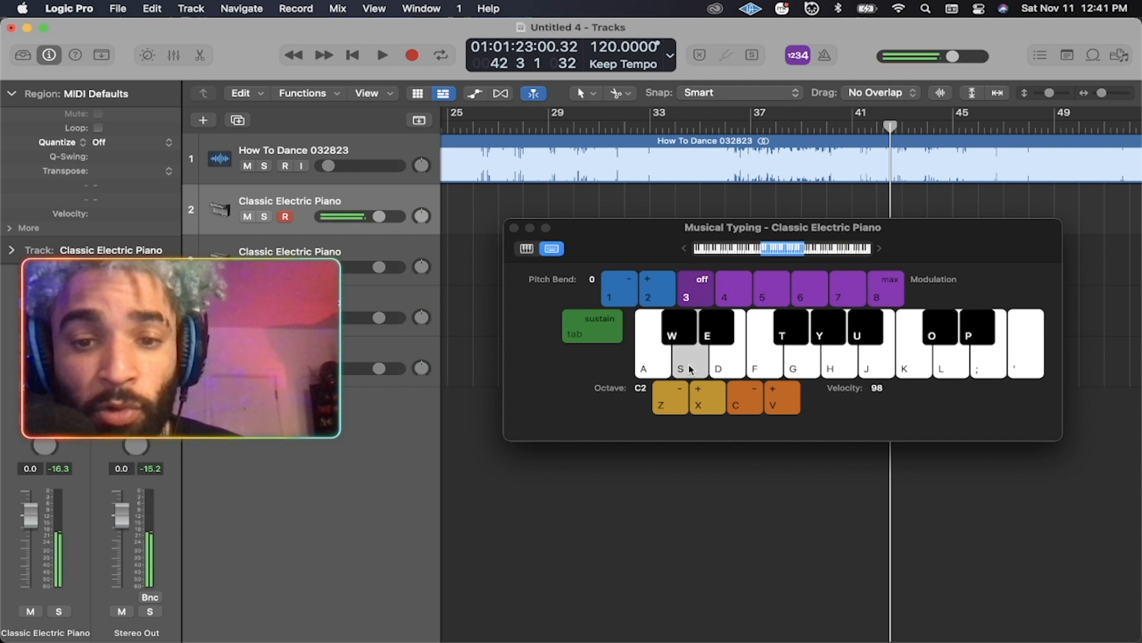
{"action": "left_click", "coordinate": [728, 361]}
{"action": "left_click", "coordinate": [766, 356]}
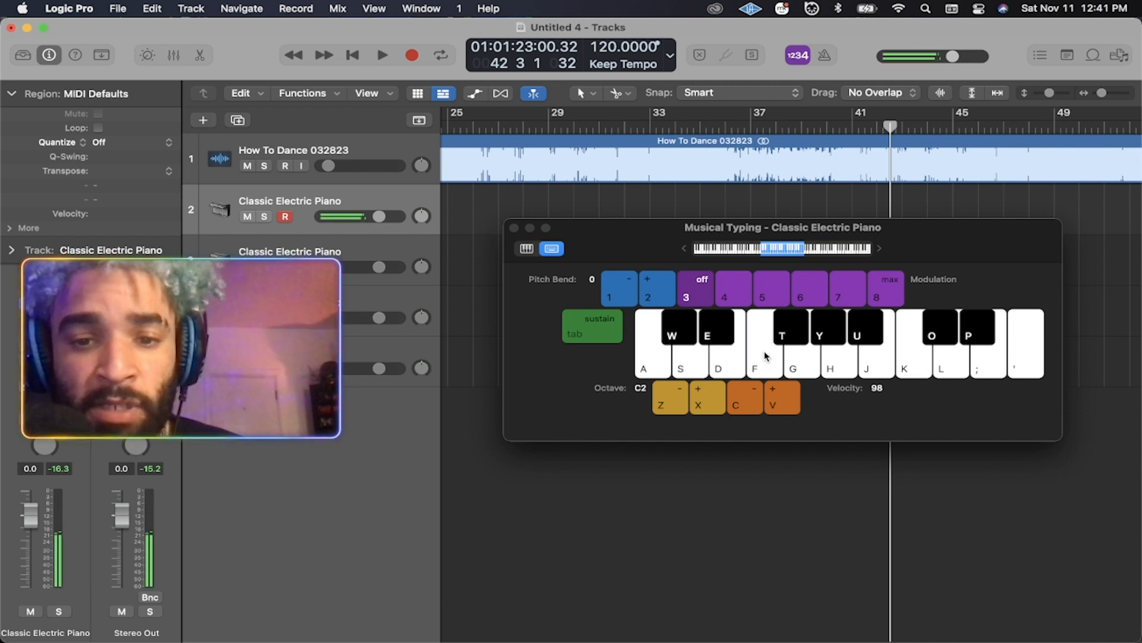
{"action": "left_click", "coordinate": [691, 365]}
{"action": "left_click", "coordinate": [727, 361]}
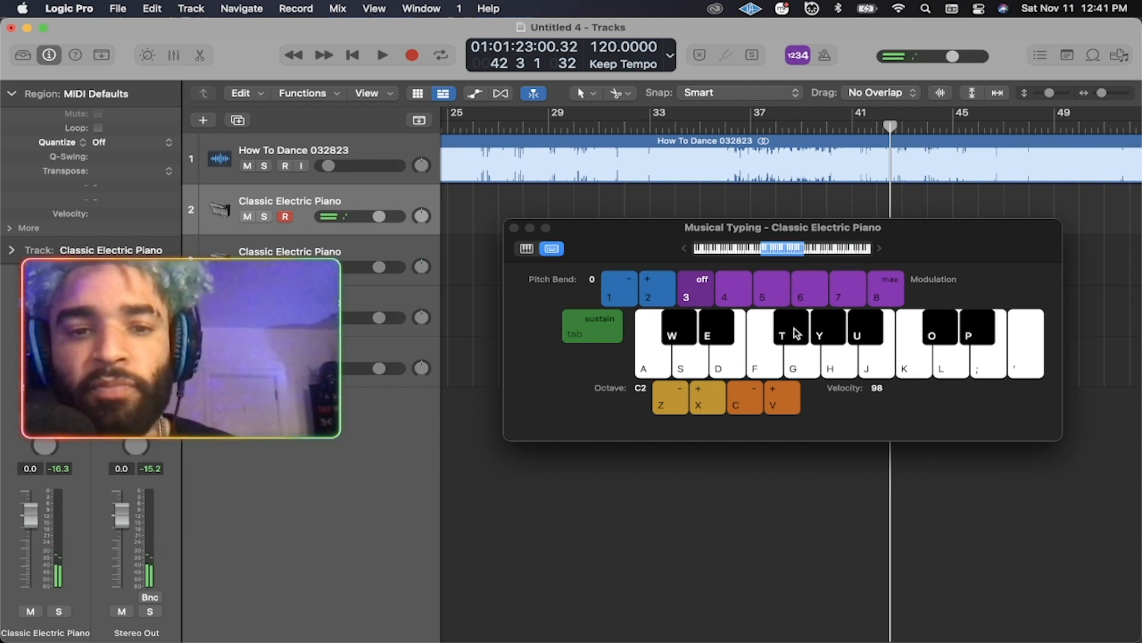
Close Musical Typing and play the song from bar 1.
{"action": "left_click", "coordinate": [514, 228]}
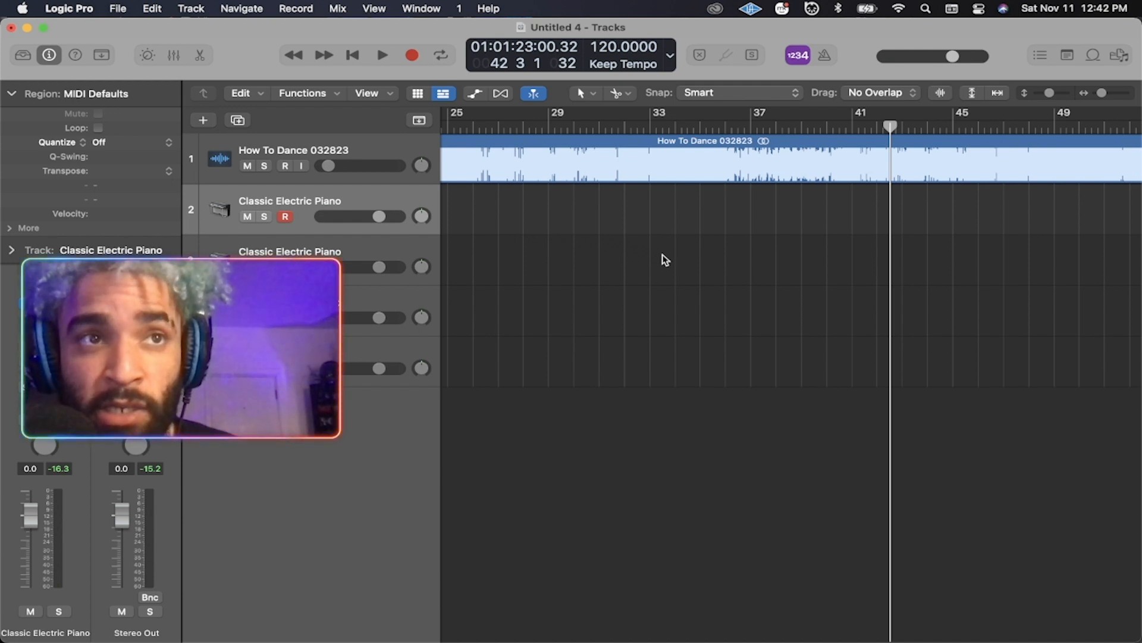
{"action": "key", "text": "Return"}
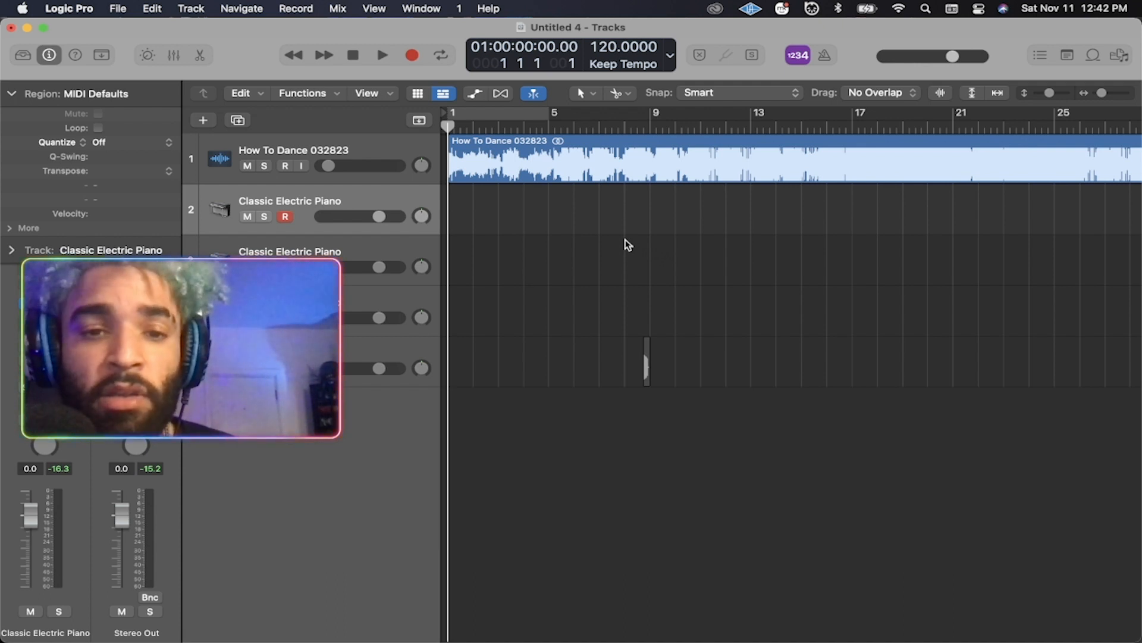
{"action": "key", "text": "space"}
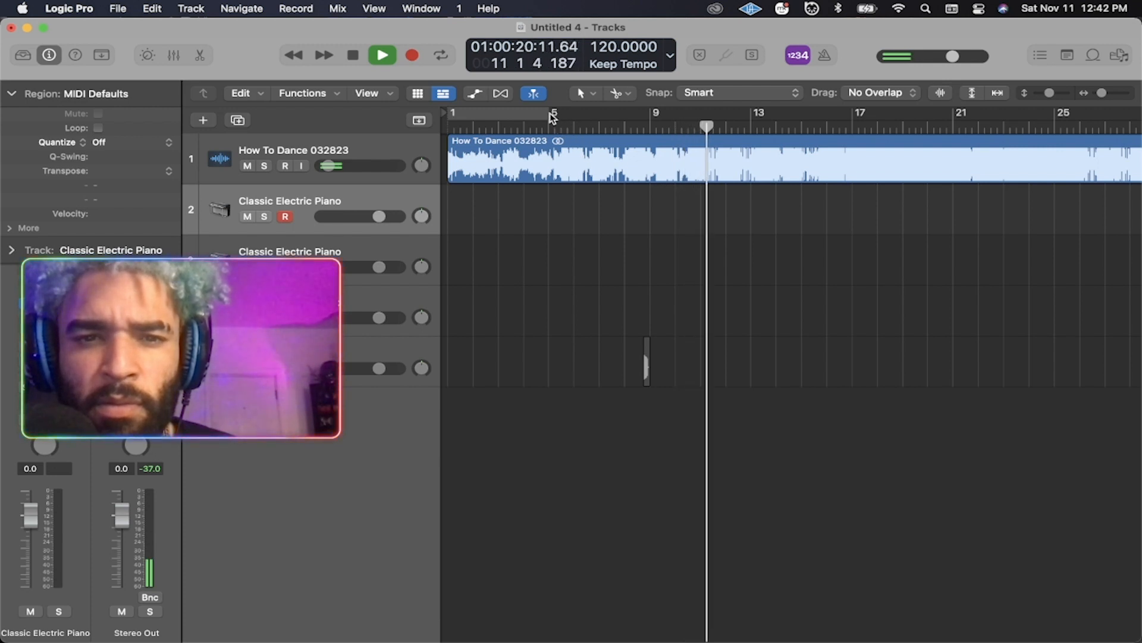
Stop, rewind to bar 1, replay, and stop again at bar 5, beat 4.
{"action": "key", "text": "space"}
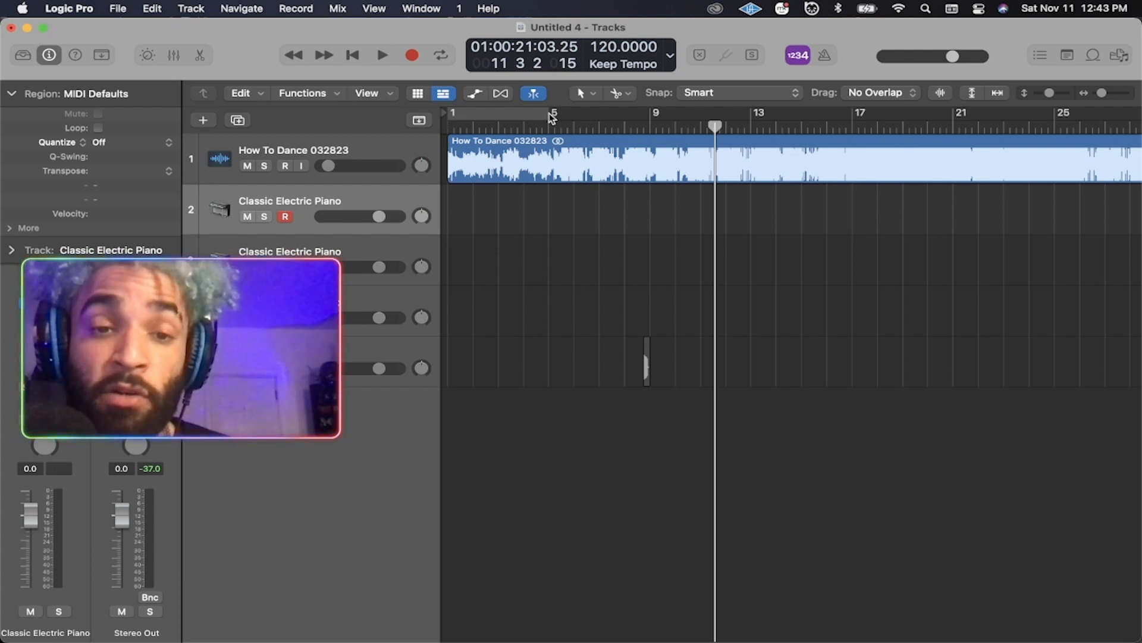
{"action": "scroll", "coordinate": [552, 118], "scroll_direction": "right", "scroll_amount": 1}
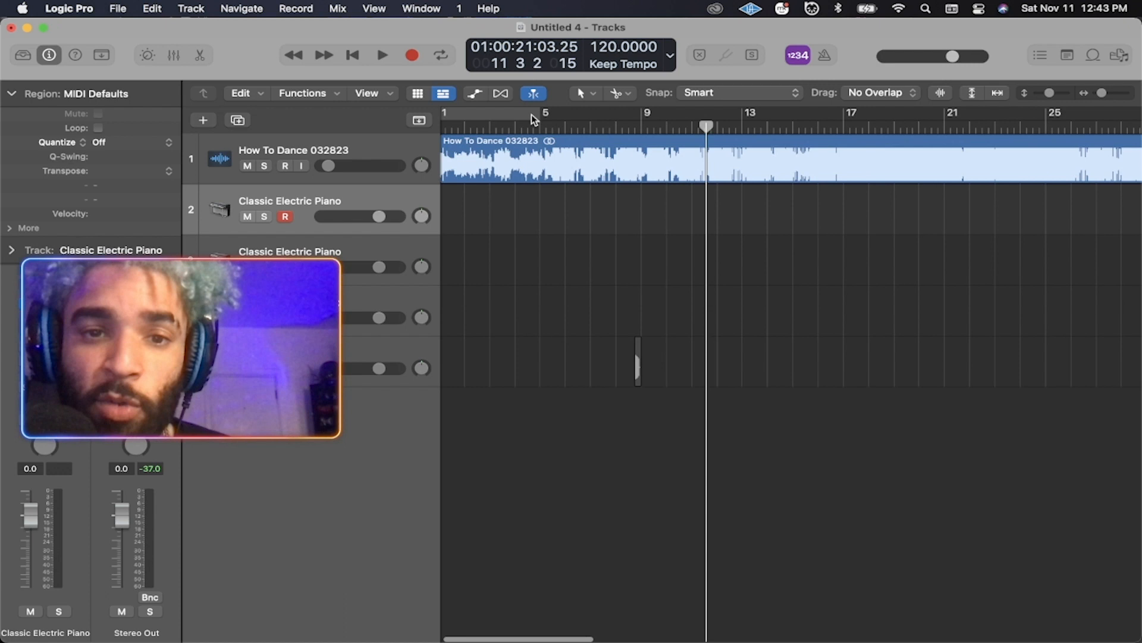
{"action": "key", "text": "Return"}
{"action": "key", "text": "space"}
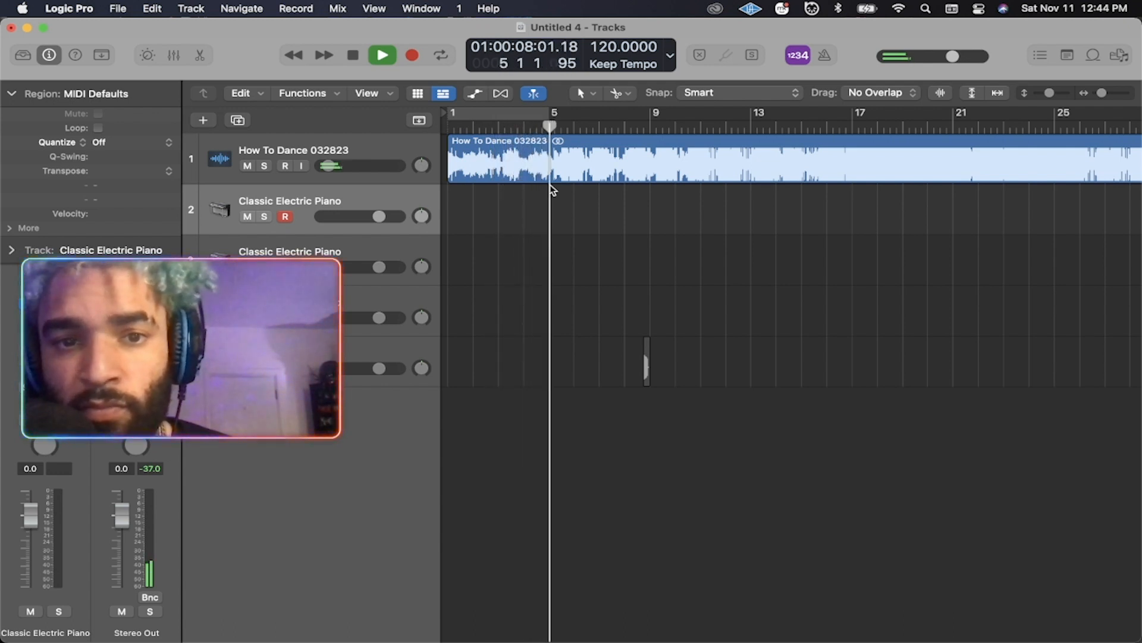
{"action": "key", "text": "space"}
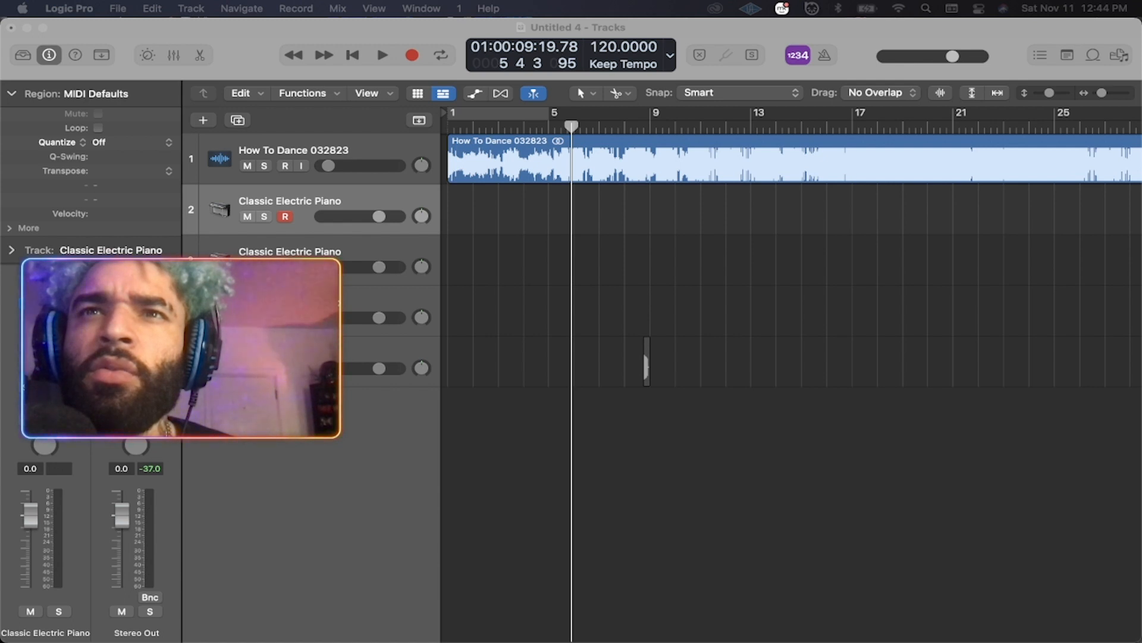
Place the Finder window over Logic and open free-midi-progressions-20230106 > Minor to browse its MIDI files.
{"action": "left_click_drag", "start_coordinate": [851, 5], "coordinate": [369, 174]}
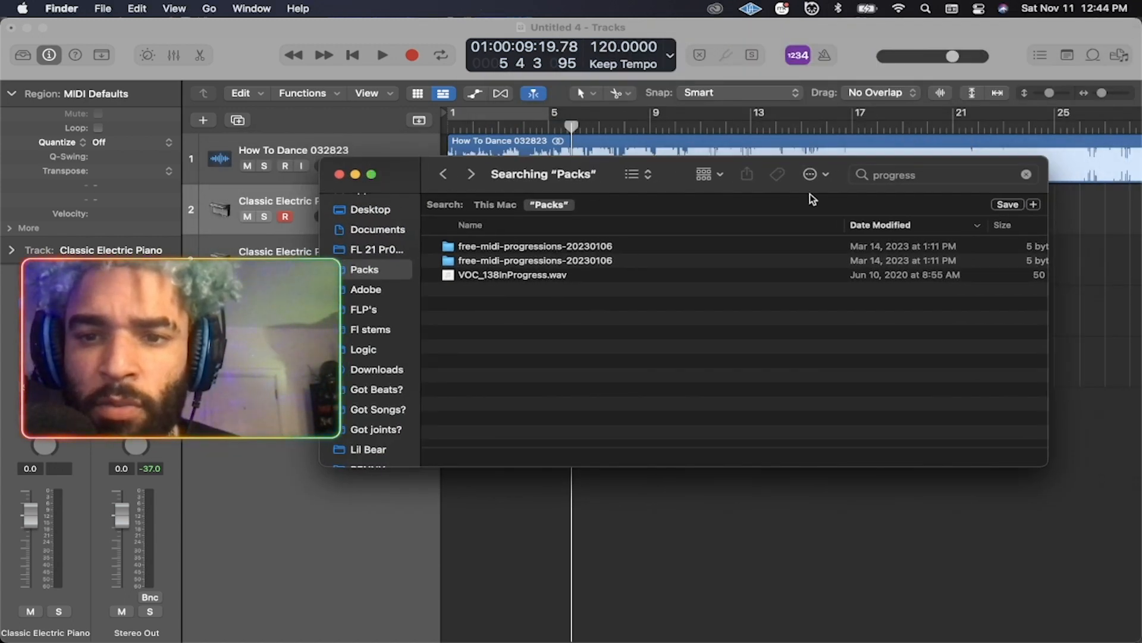
{"action": "double_click", "coordinate": [535, 252]}
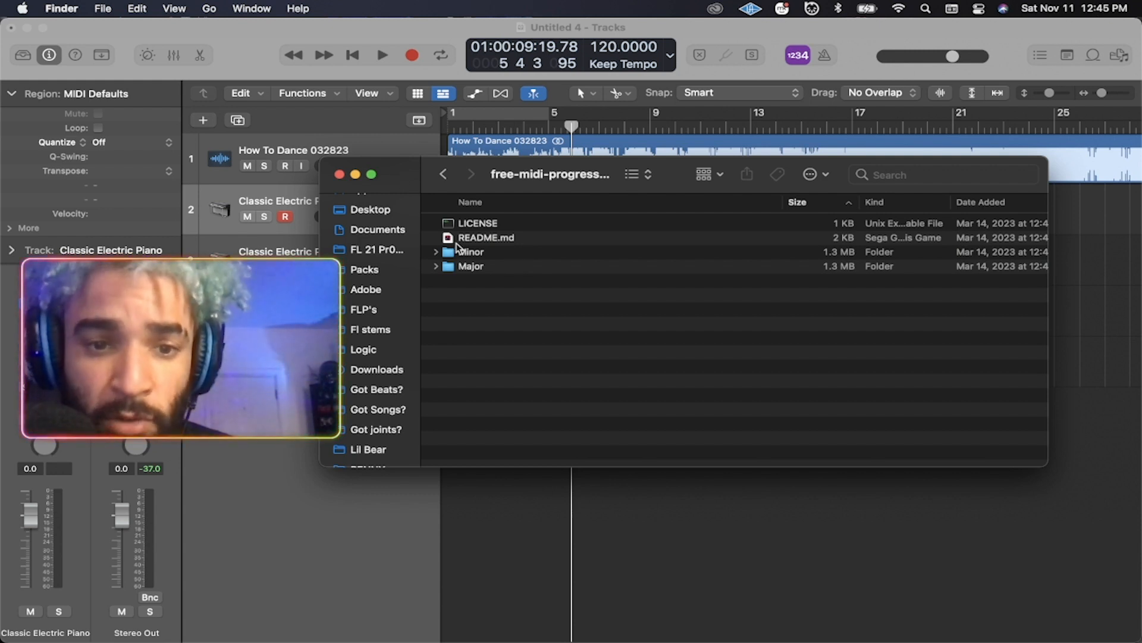
{"action": "double_click", "coordinate": [494, 252]}
{"action": "scroll", "coordinate": [541, 266], "scroll_direction": "up", "scroll_amount": 1}
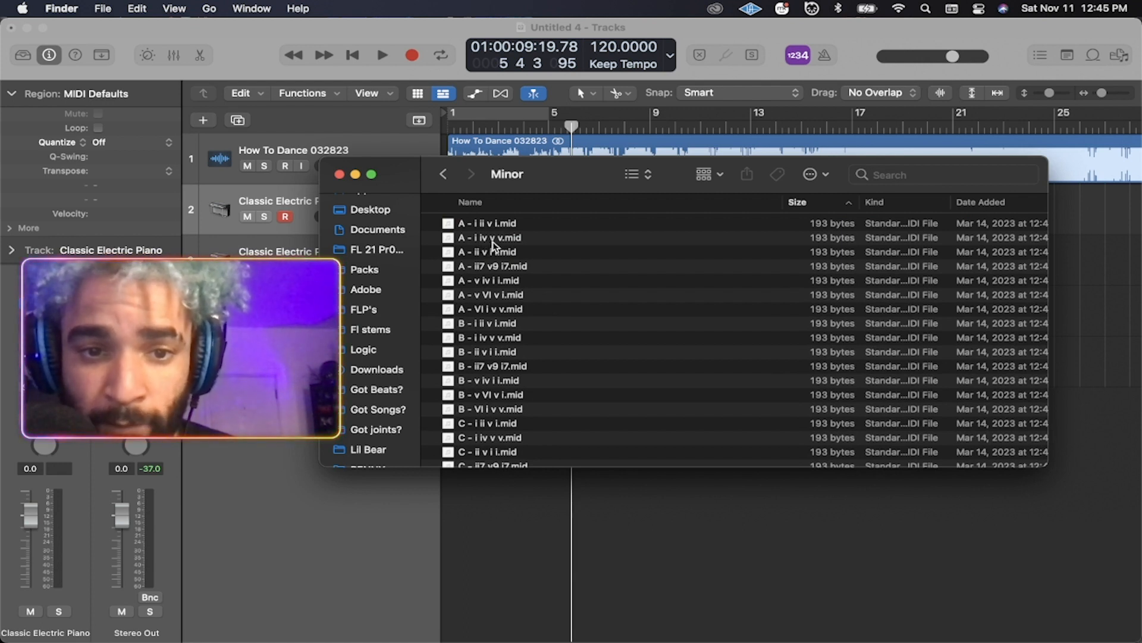
{"action": "scroll", "coordinate": [531, 259], "scroll_direction": "down", "scroll_amount": 2}
{"action": "scroll", "coordinate": [464, 261], "scroll_direction": "up", "scroll_amount": 2}
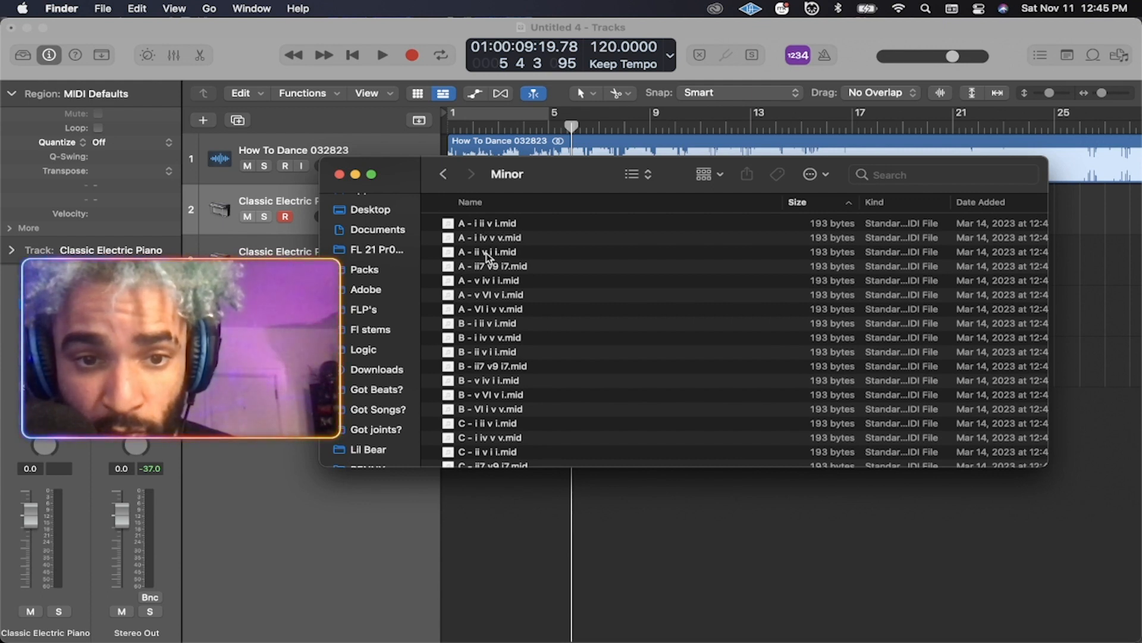
{"action": "scroll", "coordinate": [500, 257], "scroll_direction": "down", "scroll_amount": 5}
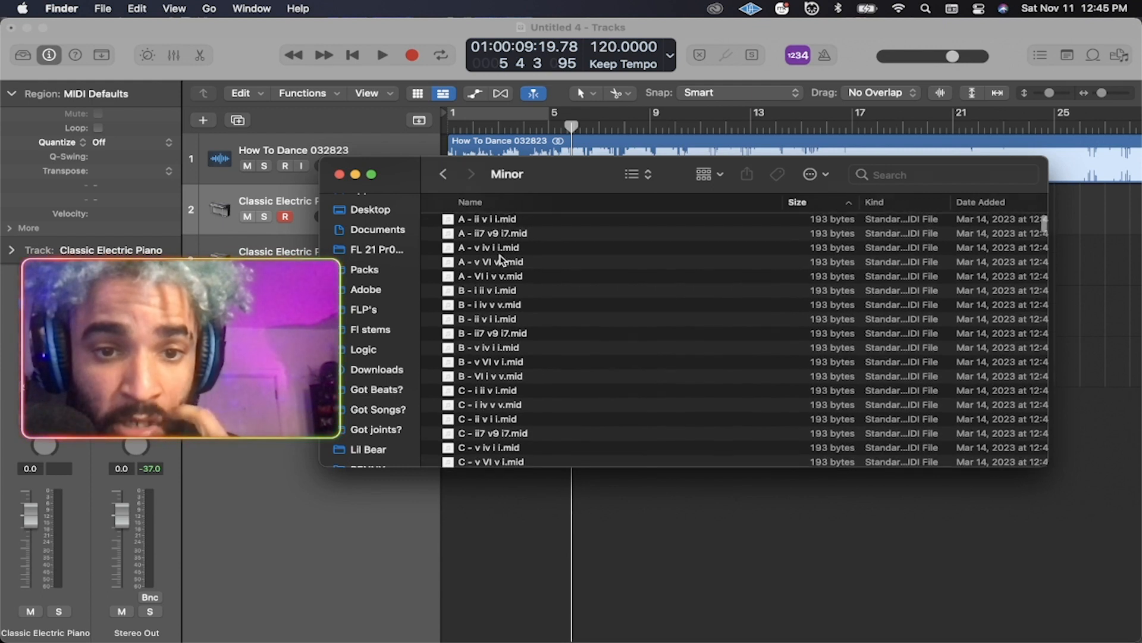
{"action": "scroll", "coordinate": [501, 256], "scroll_direction": "up", "scroll_amount": 5}
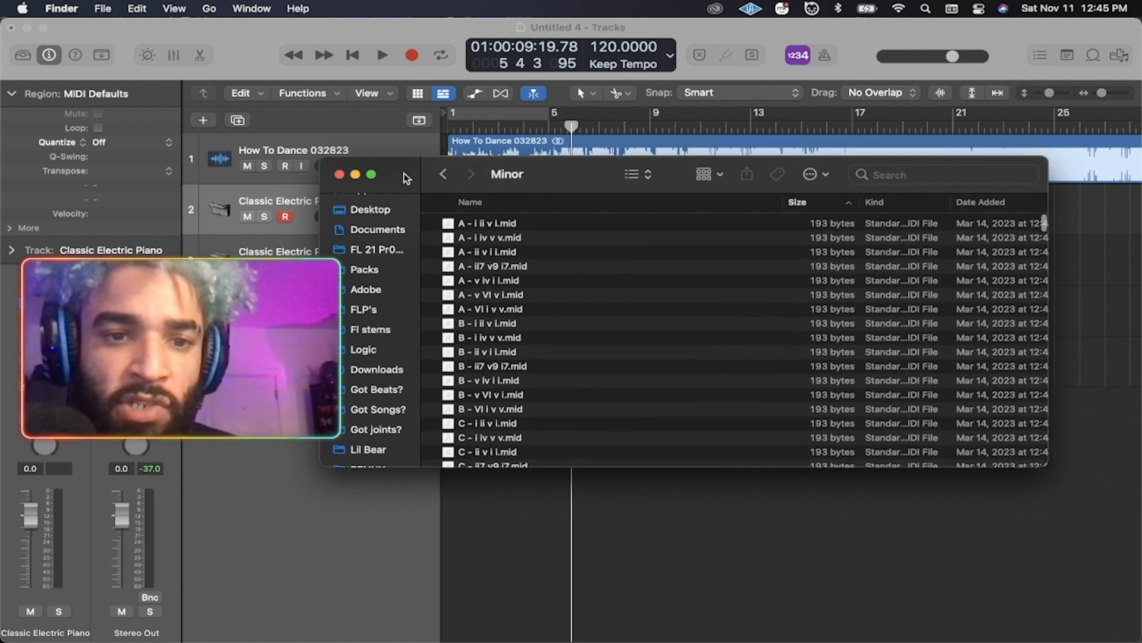
{"action": "left_click_drag", "start_coordinate": [408, 179], "coordinate": [612, 141]}
{"action": "scroll", "coordinate": [713, 189], "scroll_direction": "down", "scroll_amount": 1}
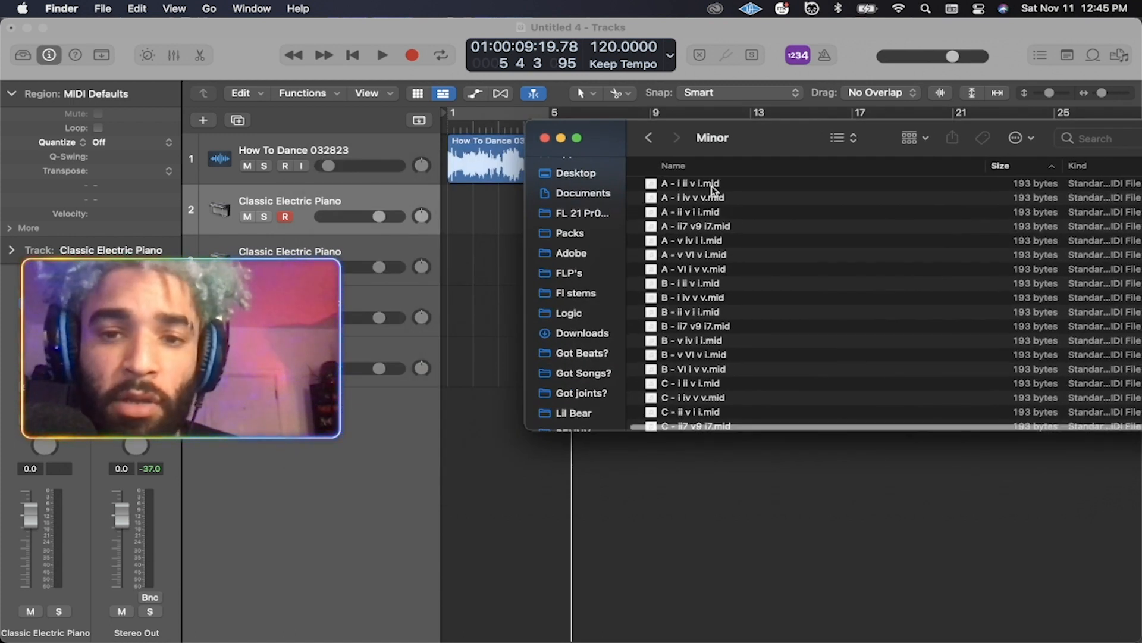
Drag 'A - i ii v i.mid' onto the Classic Electric Piano track and mute How To Dance.
{"action": "left_click_drag", "start_coordinate": [605, 141], "coordinate": [758, 119]}
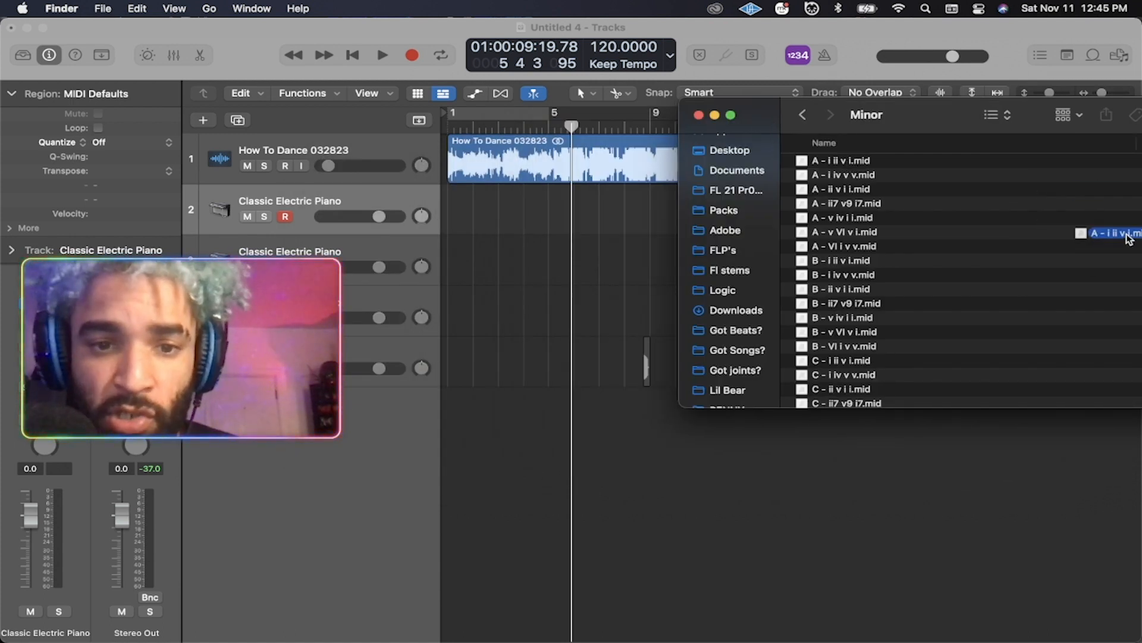
{"action": "left_click_drag", "start_coordinate": [885, 320], "coordinate": [490, 265]}
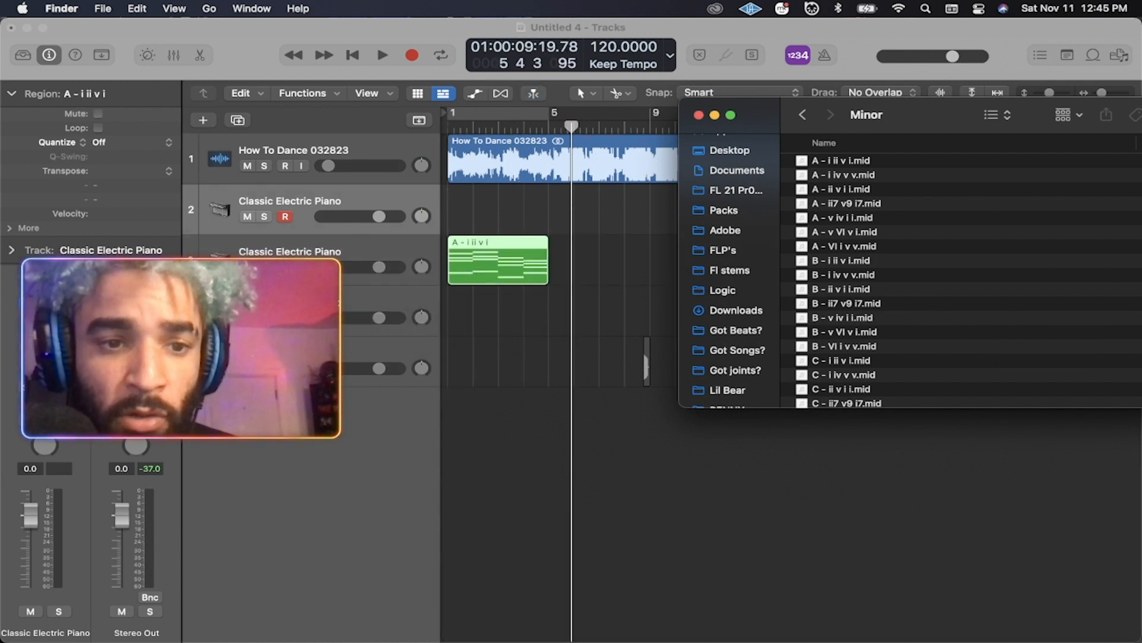
{"action": "left_click", "coordinate": [248, 166]}
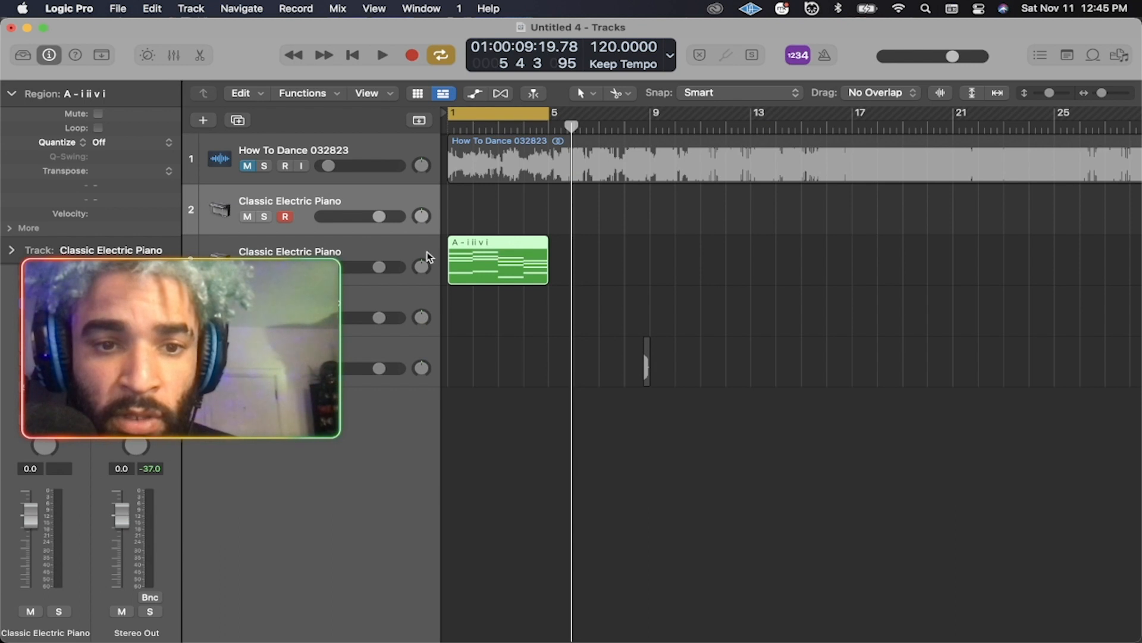
{"action": "left_click", "coordinate": [353, 241]}
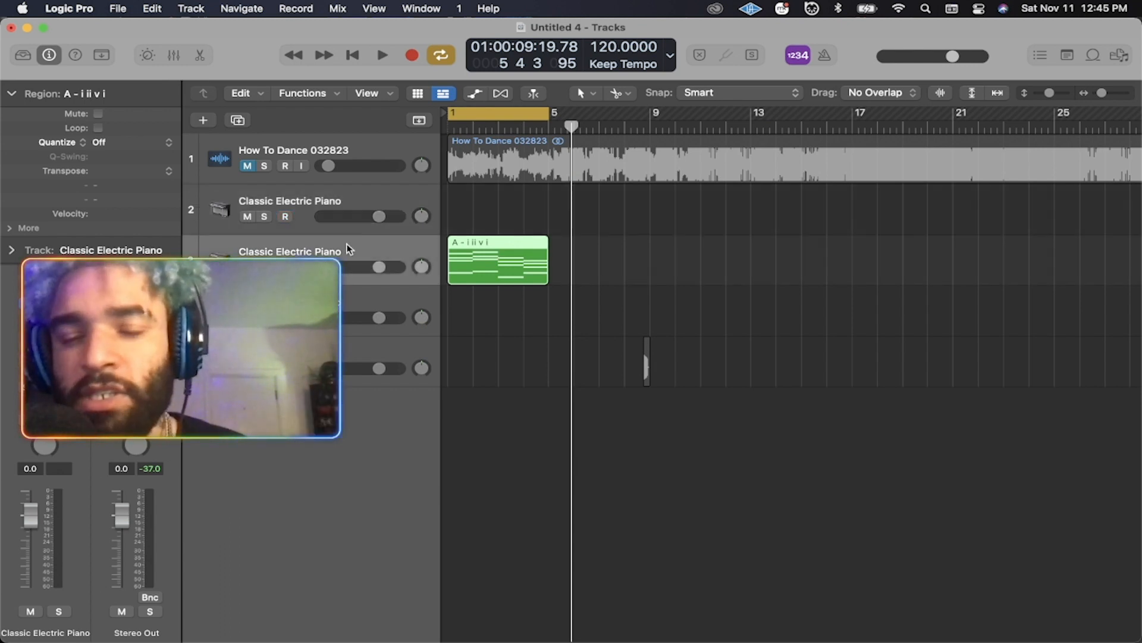
Inspect the A - i ii v i region's chords in the Piano Roll, then close it.
{"action": "scroll", "coordinate": [510, 279], "scroll_direction": "right", "scroll_amount": 1}
{"action": "double_click", "coordinate": [510, 279]}
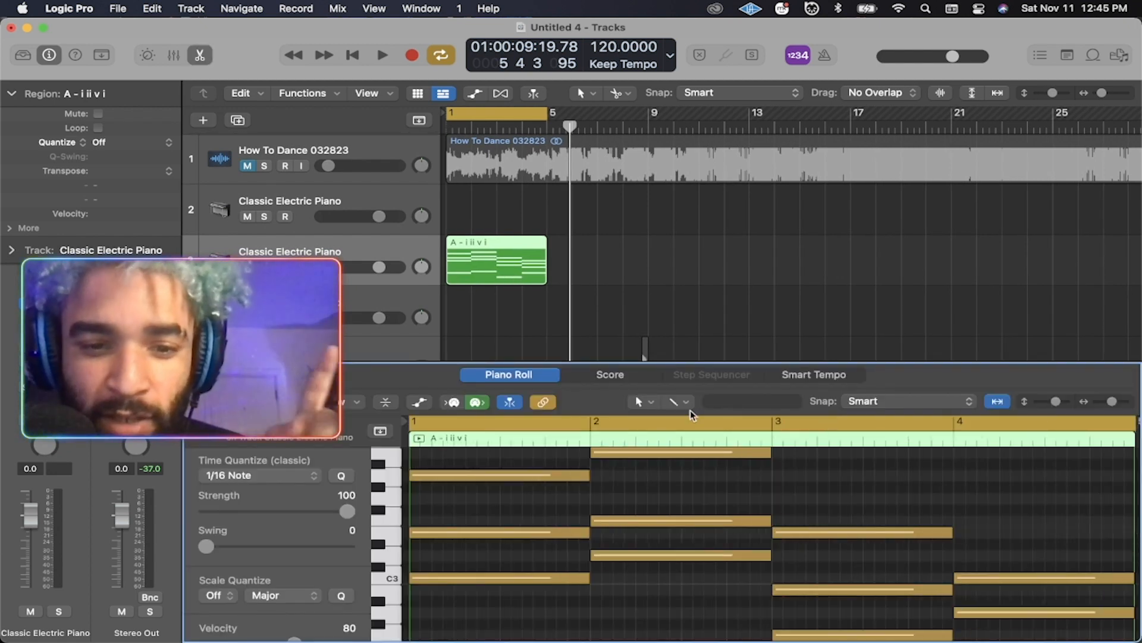
{"action": "left_click_drag", "start_coordinate": [740, 363], "coordinate": [740, 185]}
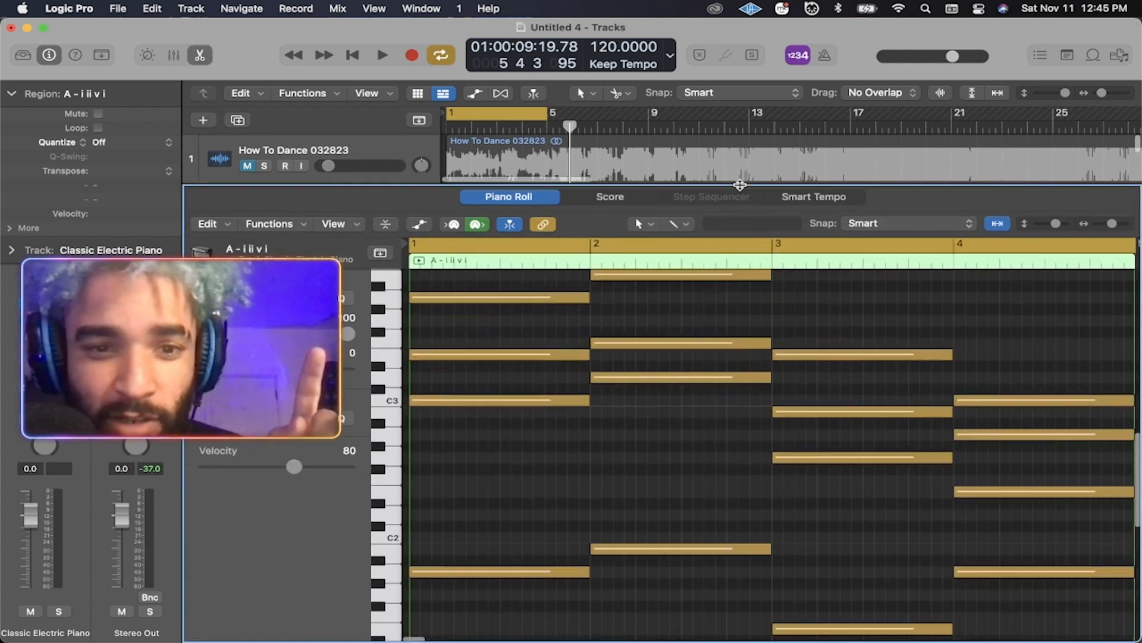
{"action": "scroll", "coordinate": [744, 434], "scroll_direction": "up", "scroll_amount": 2}
{"action": "left_click_drag", "start_coordinate": [1112, 224], "coordinate": [1109, 224]}
{"action": "scroll", "coordinate": [589, 353], "scroll_direction": "left", "scroll_amount": 5}
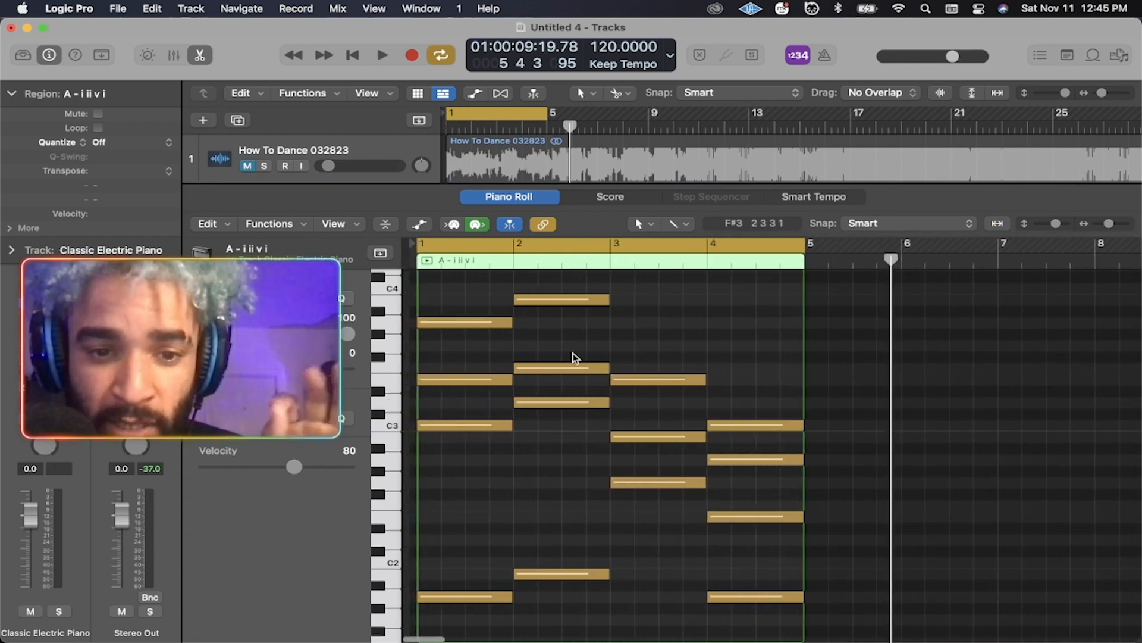
{"action": "scroll", "coordinate": [570, 392], "scroll_direction": "down", "scroll_amount": 5}
{"action": "scroll", "coordinate": [570, 393], "scroll_direction": "up", "scroll_amount": 2}
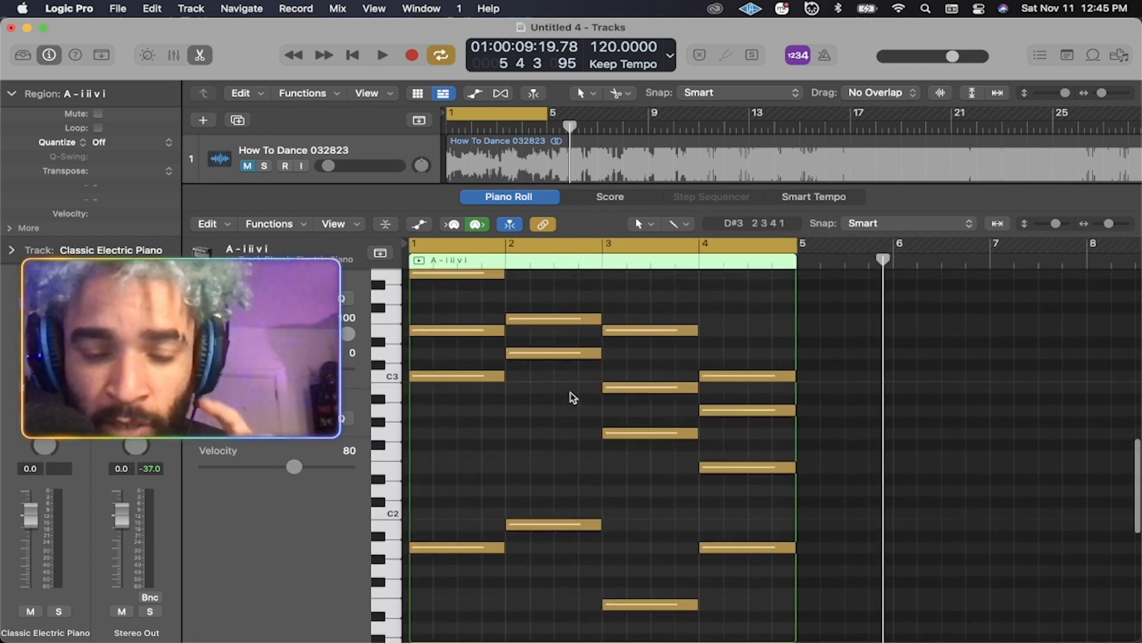
{"action": "scroll", "coordinate": [570, 391], "scroll_direction": "up", "scroll_amount": 2}
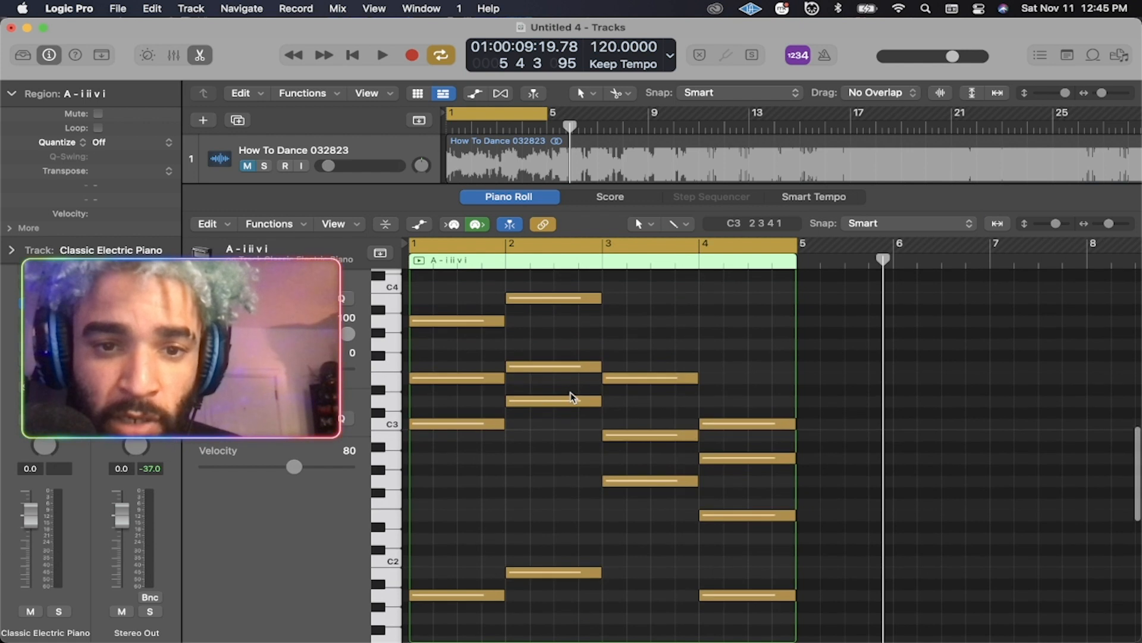
{"action": "left_click", "coordinate": [518, 197]}
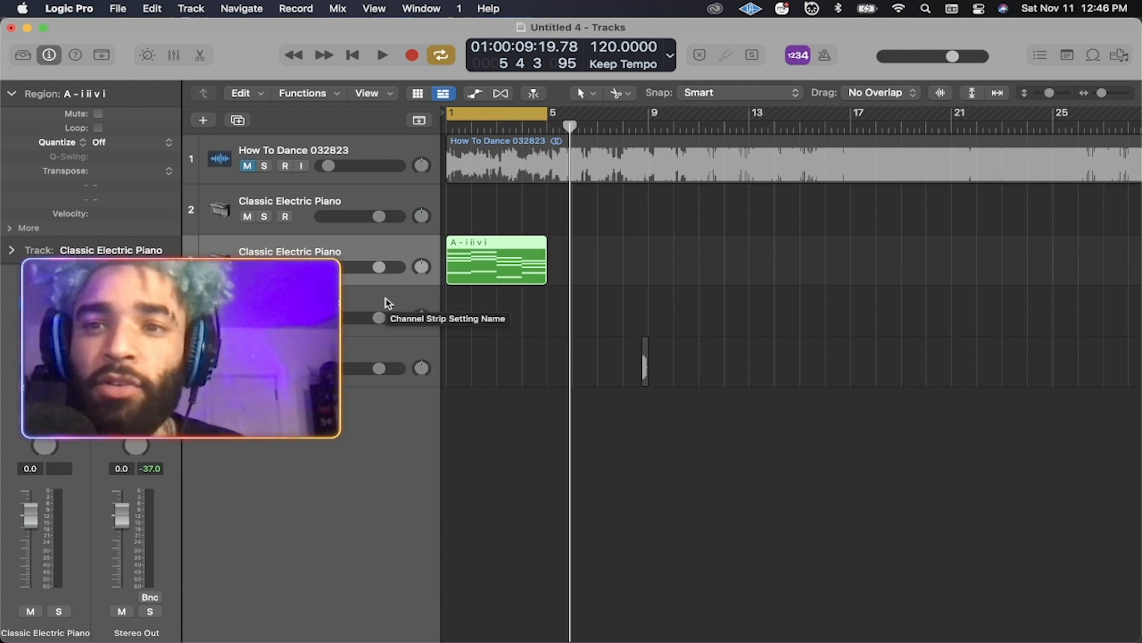
Play the song and lower the Classic Electric Piano fader to -7.8 dB, then stop.
{"action": "key", "text": "space"}
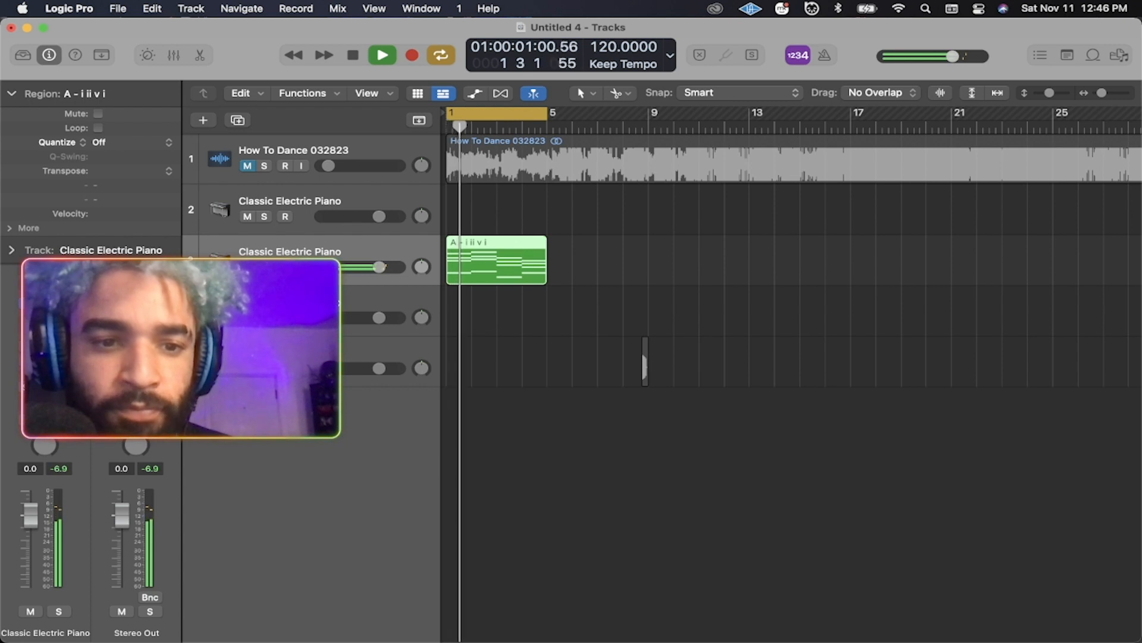
{"action": "left_click_drag", "start_coordinate": [30, 515], "coordinate": [30, 543]}
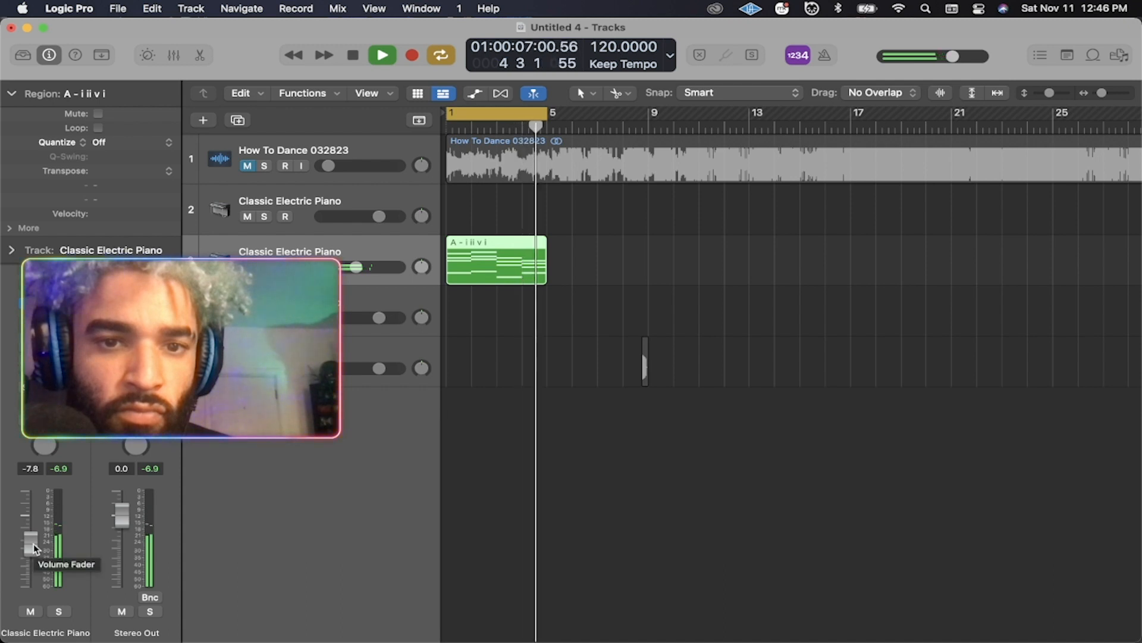
{"action": "key", "text": "space"}
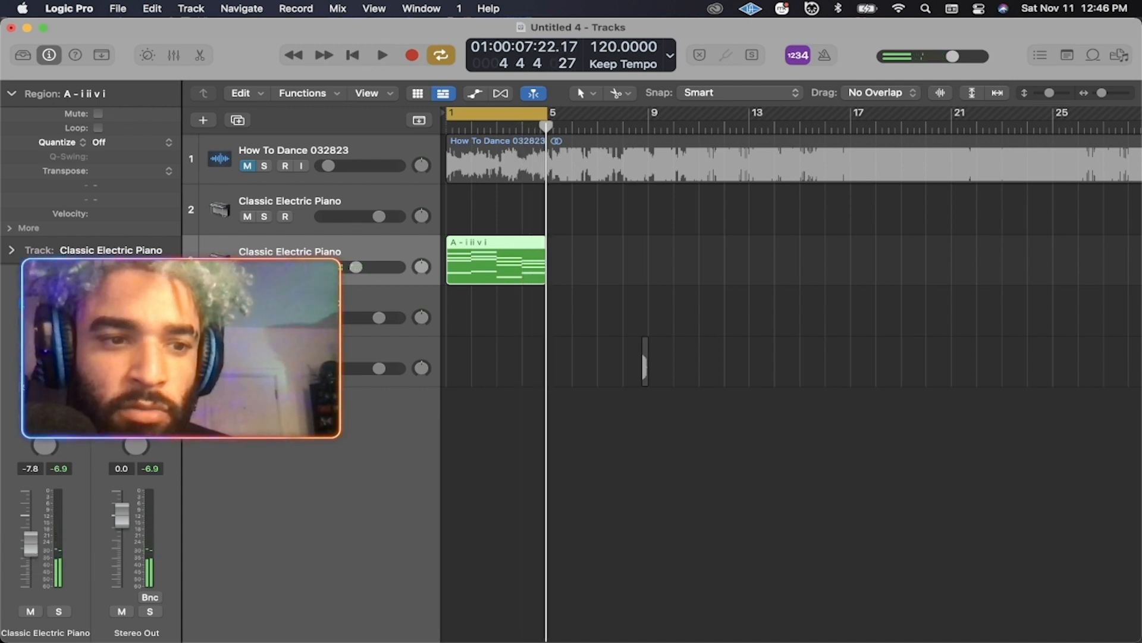
Load Analog Lab V (Stereo) from AU Instruments > Arturia onto the electric piano track.
{"action": "left_click", "coordinate": [67, 326]}
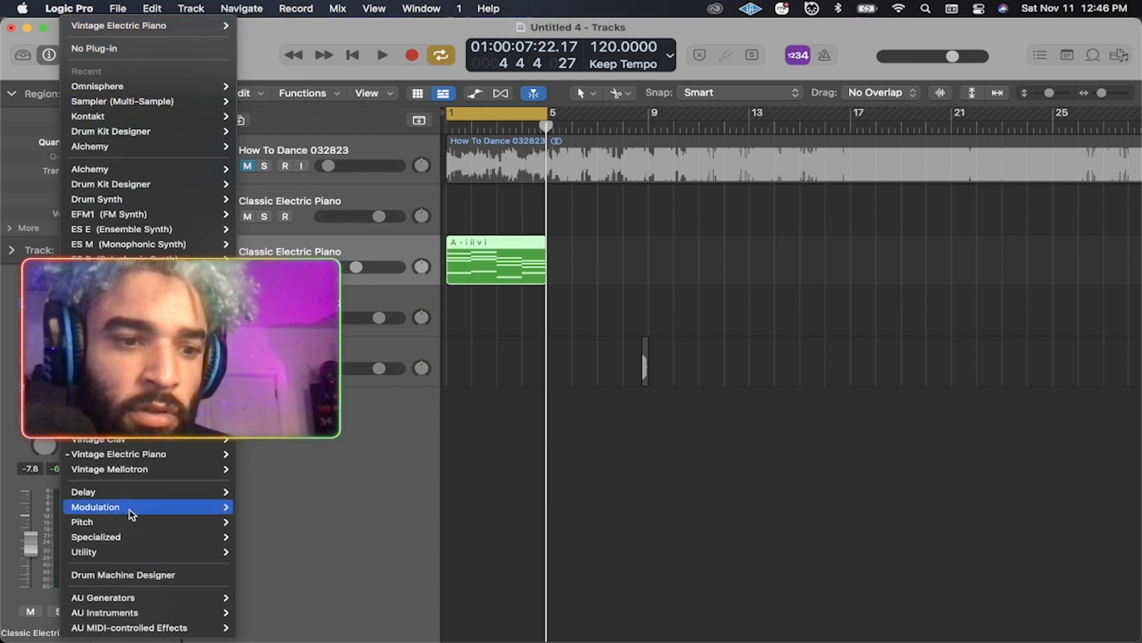
{"action": "mouse_move", "coordinate": [135, 615]}
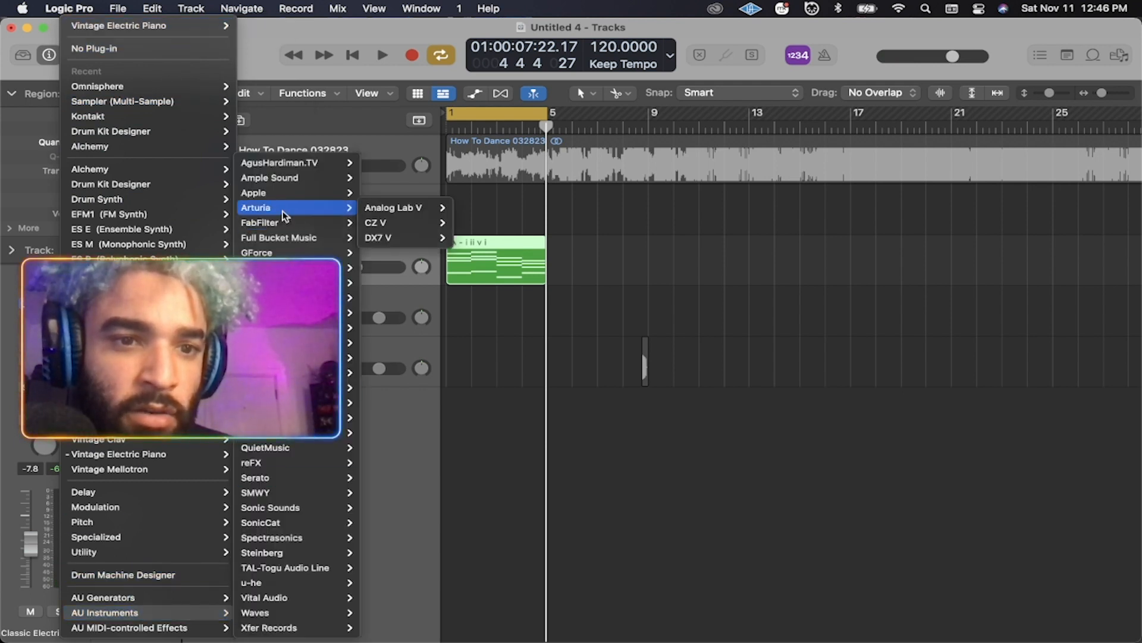
{"action": "mouse_move", "coordinate": [318, 163]}
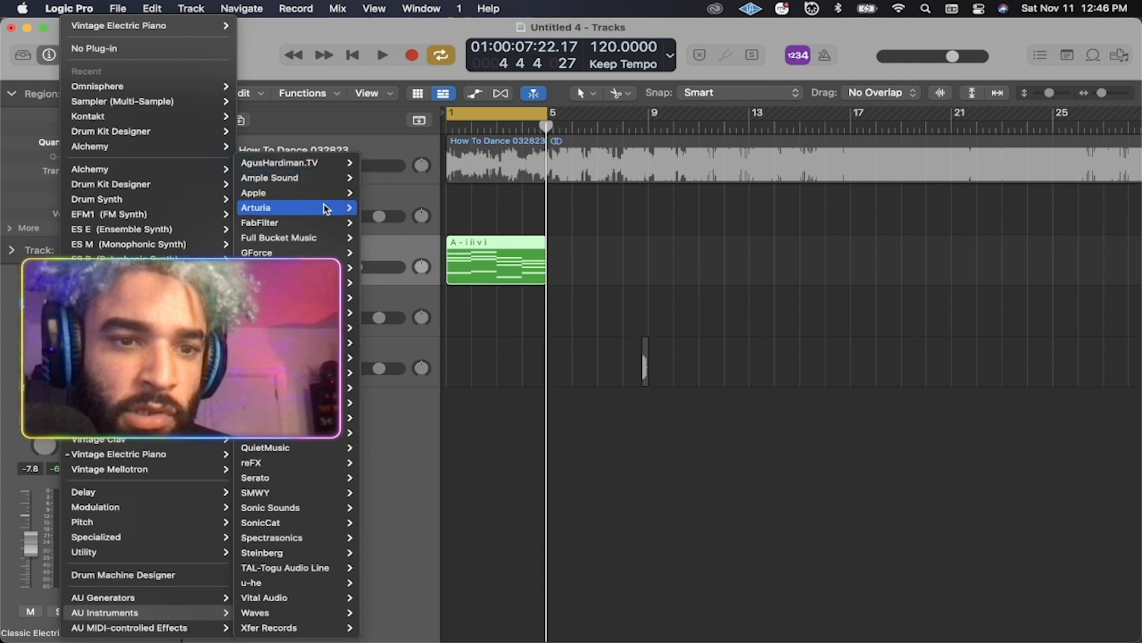
{"action": "mouse_move", "coordinate": [320, 194]}
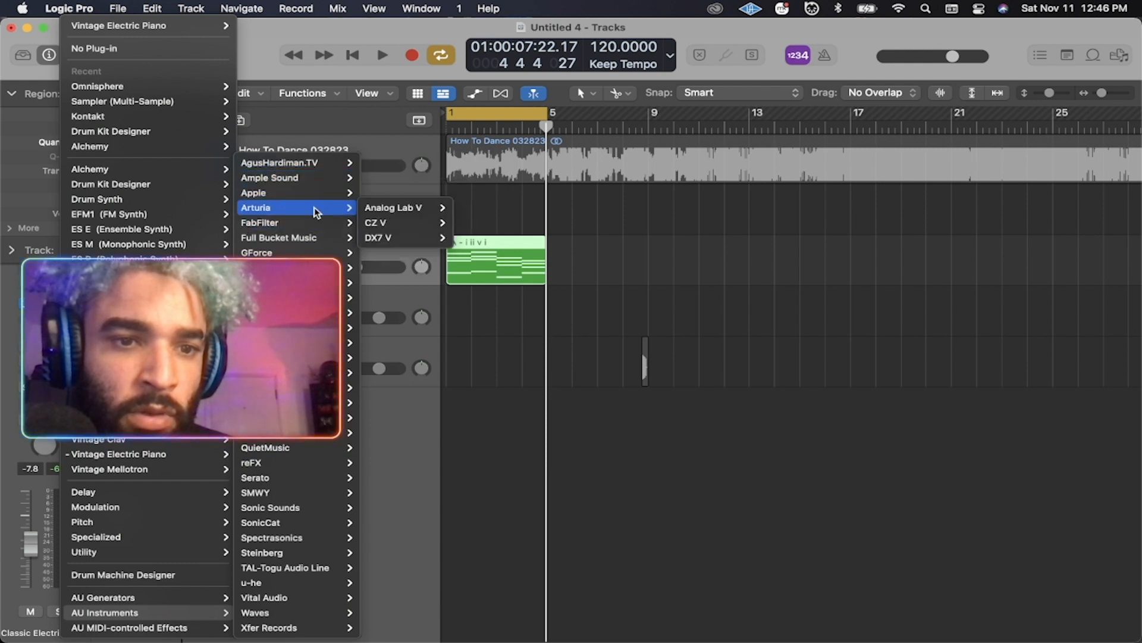
{"action": "left_click", "coordinate": [471, 208]}
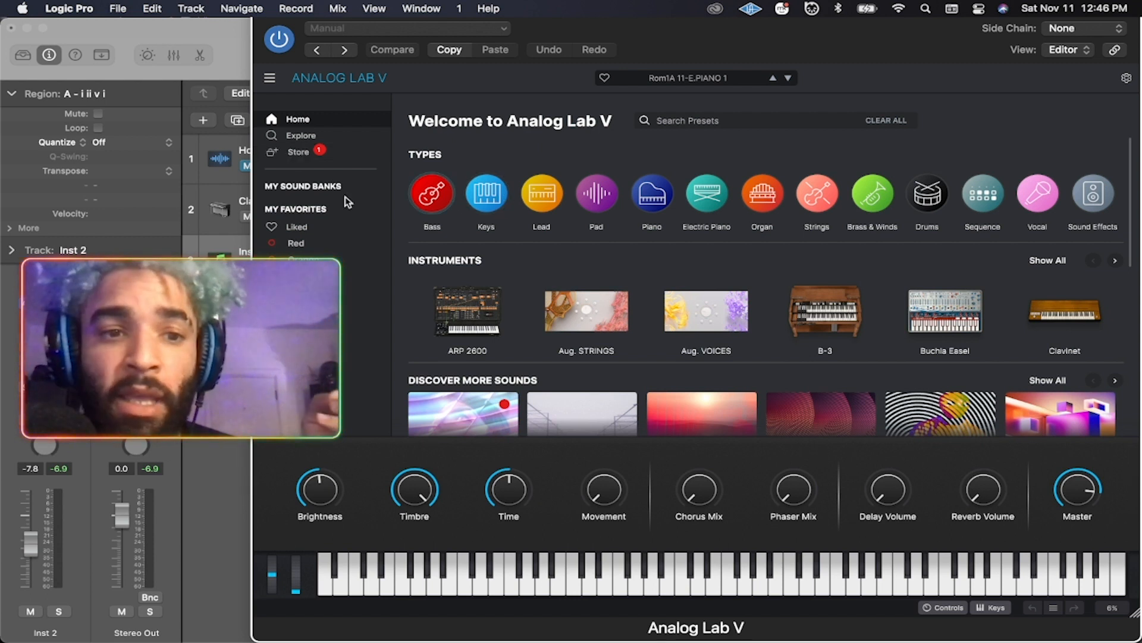
Browse Analog Lab V presets, trying Wawwub before settling on We Were Young.
{"action": "left_click", "coordinate": [294, 136]}
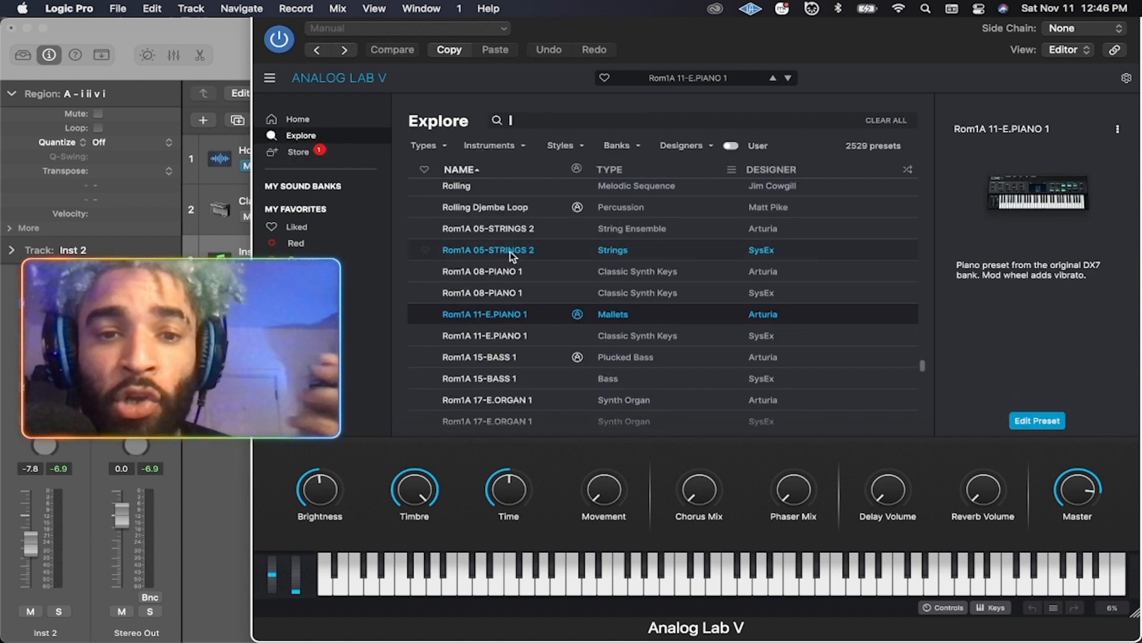
{"action": "left_click", "coordinate": [908, 171]}
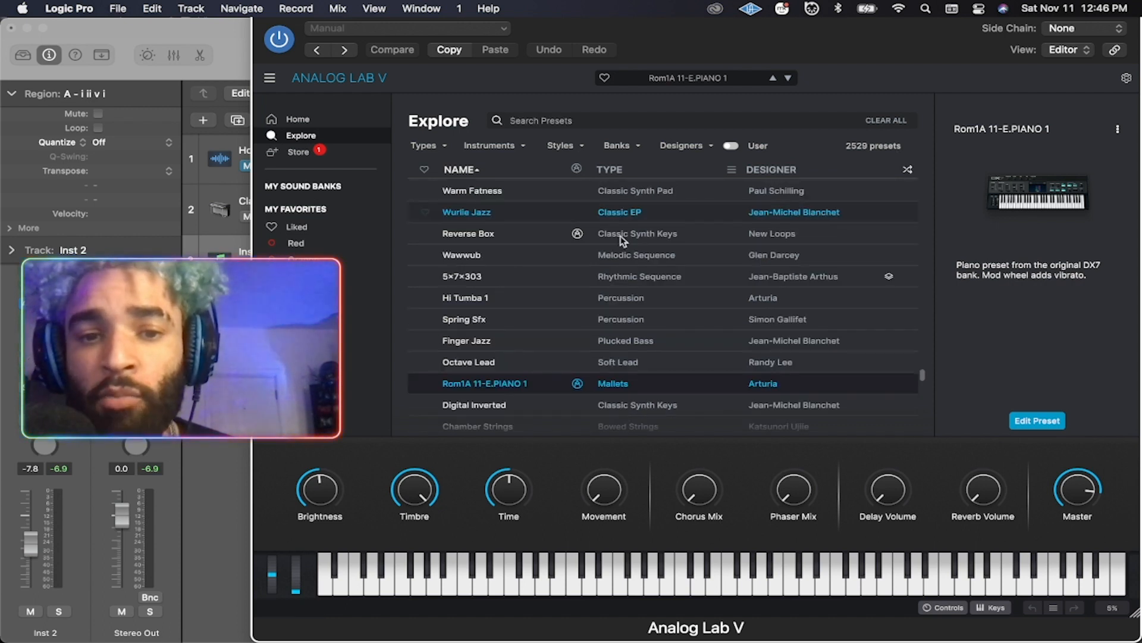
{"action": "left_click", "coordinate": [497, 253]}
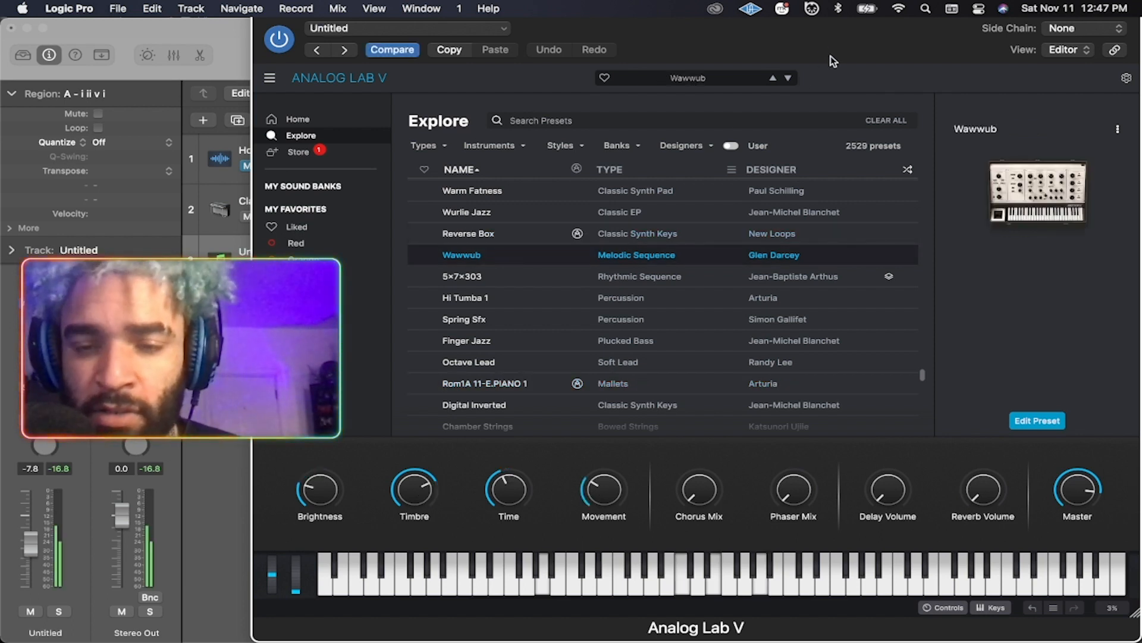
{"action": "left_click", "coordinate": [909, 169]}
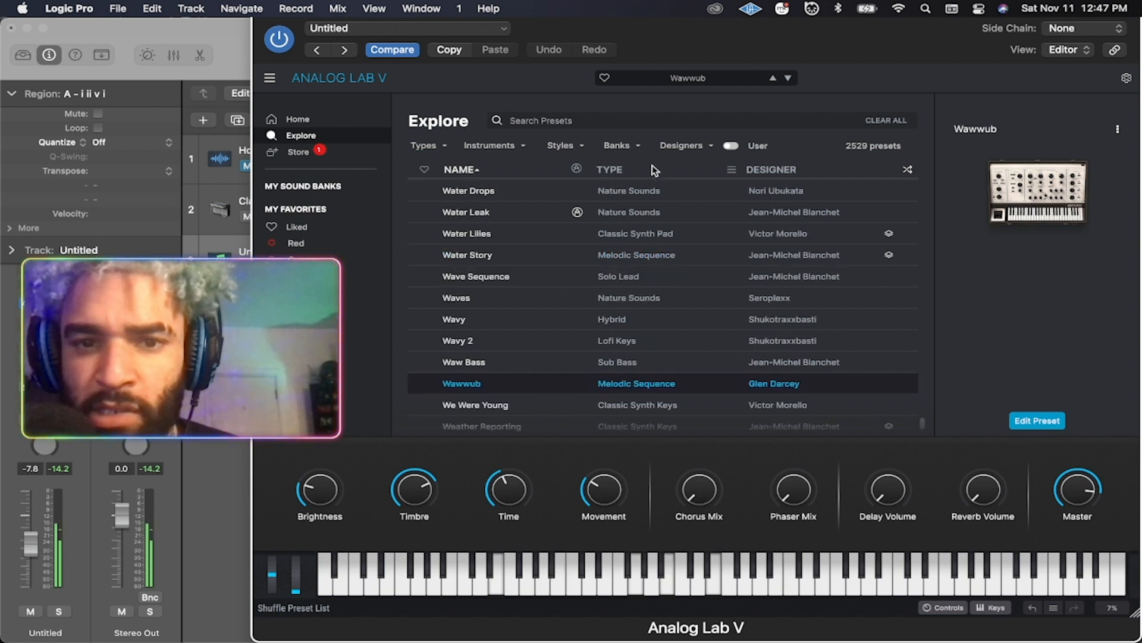
{"action": "left_click", "coordinate": [789, 77]}
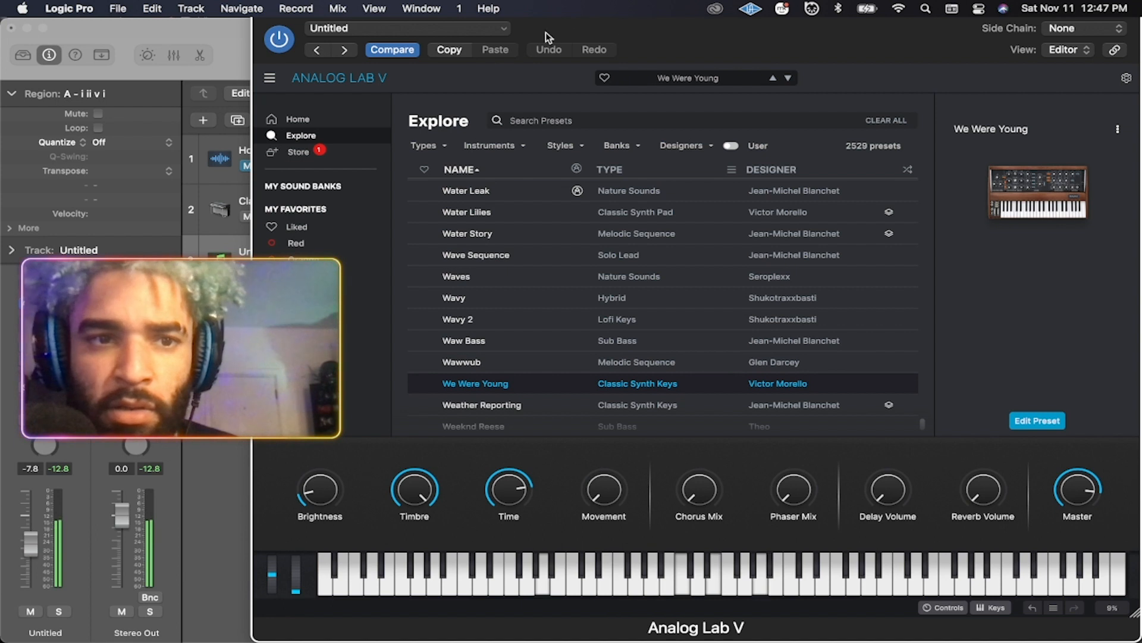
Reposition the Analog Lab V window, then close it.
{"action": "left_click_drag", "start_coordinate": [300, 30], "coordinate": [230, 48]}
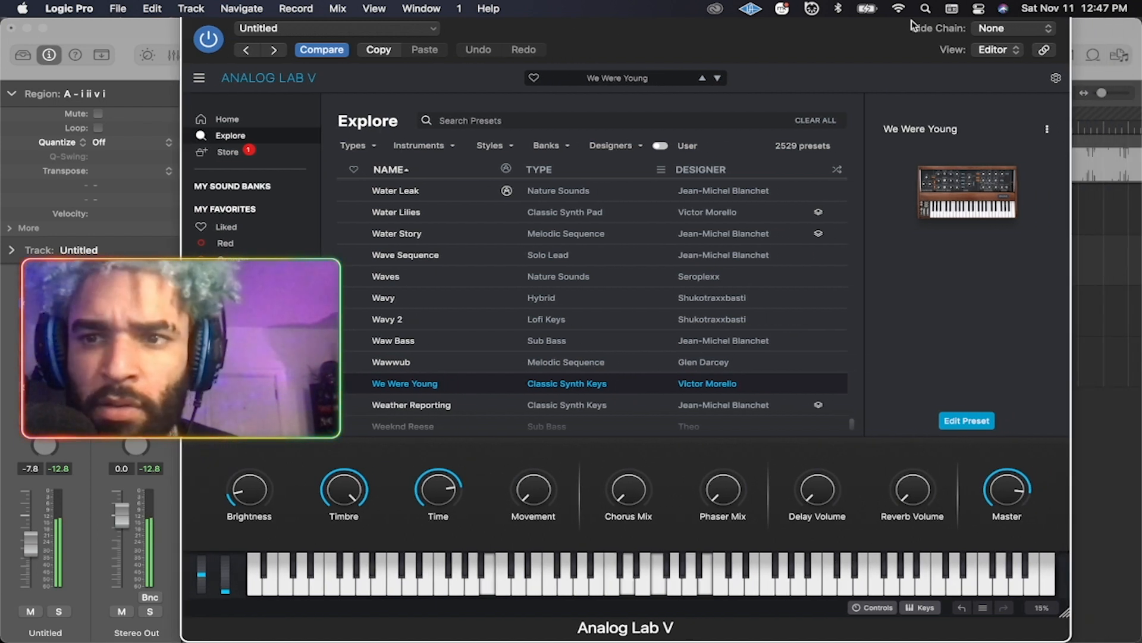
{"action": "left_click_drag", "start_coordinate": [947, 17], "coordinate": [904, 94]}
{"action": "left_click_drag", "start_coordinate": [321, 87], "coordinate": [359, 58]}
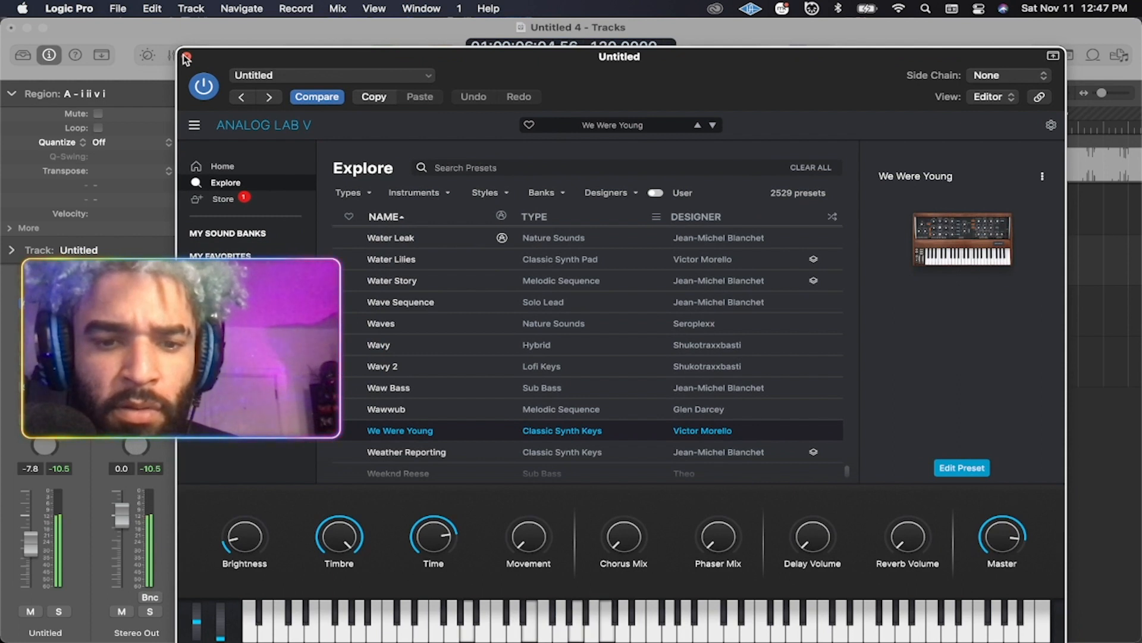
{"action": "left_click", "coordinate": [186, 58]}
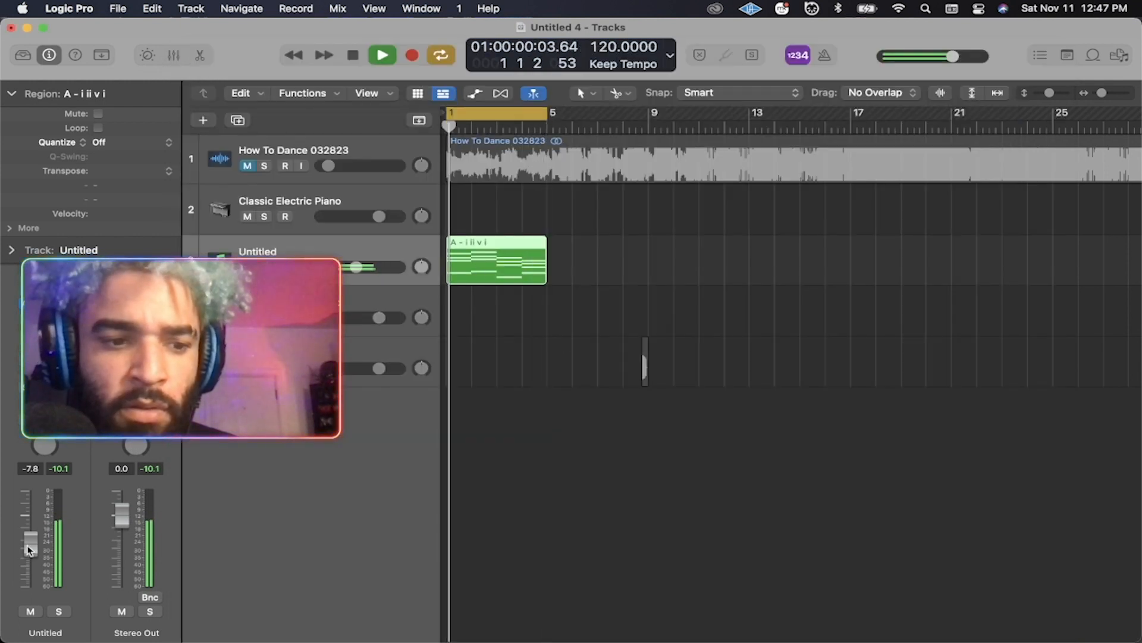
Pull the Untitled channel fader down to -23.5 dB, leaving its instrument unchanged.
{"action": "left_click_drag", "start_coordinate": [25, 551], "coordinate": [25, 553]}
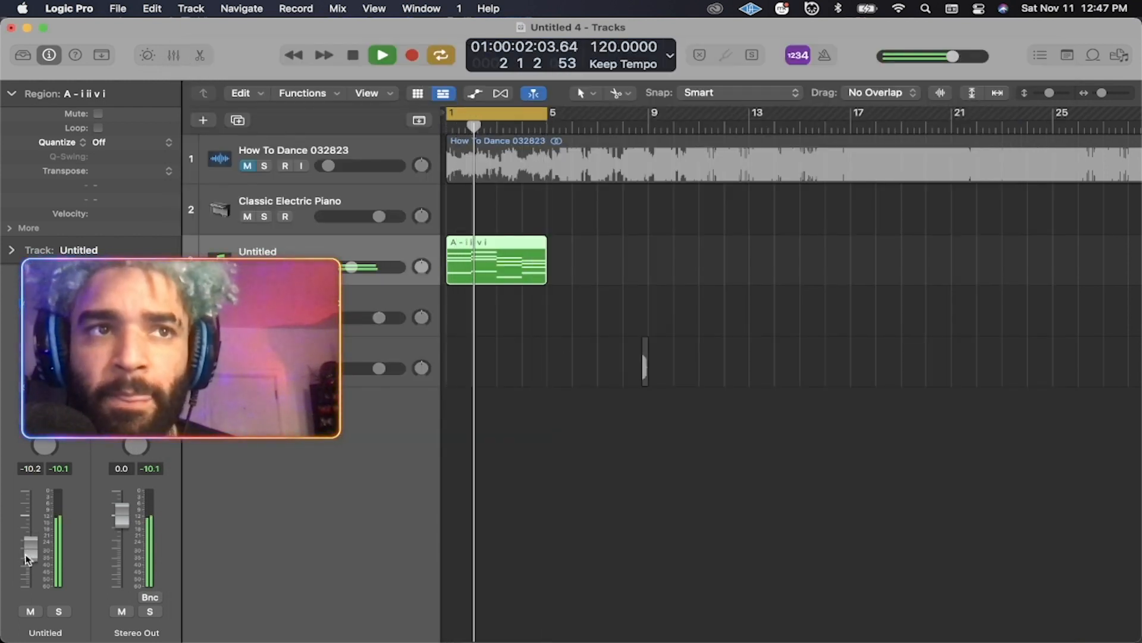
{"action": "left_click_drag", "start_coordinate": [26, 553], "coordinate": [26, 573]}
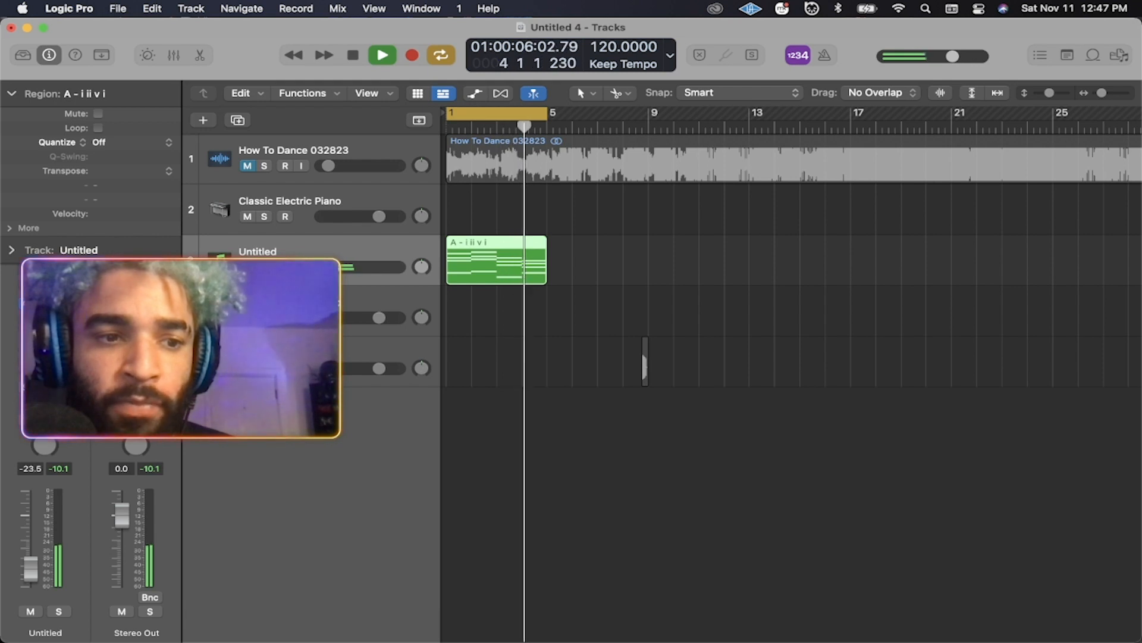
{"action": "left_click", "coordinate": [64, 304]}
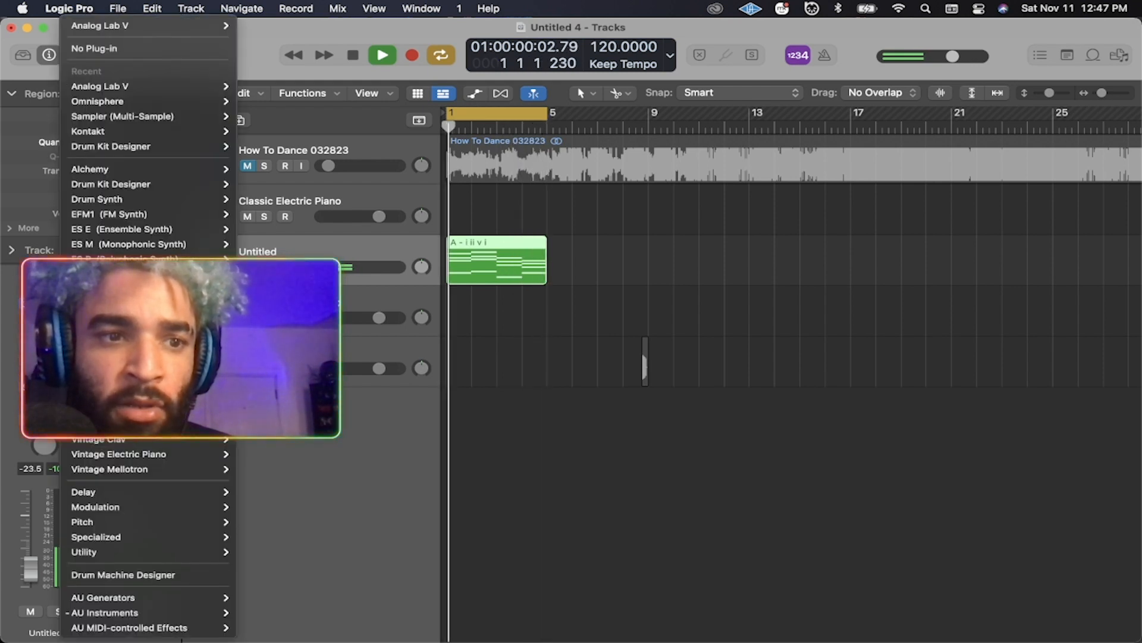
{"action": "mouse_move", "coordinate": [168, 181]}
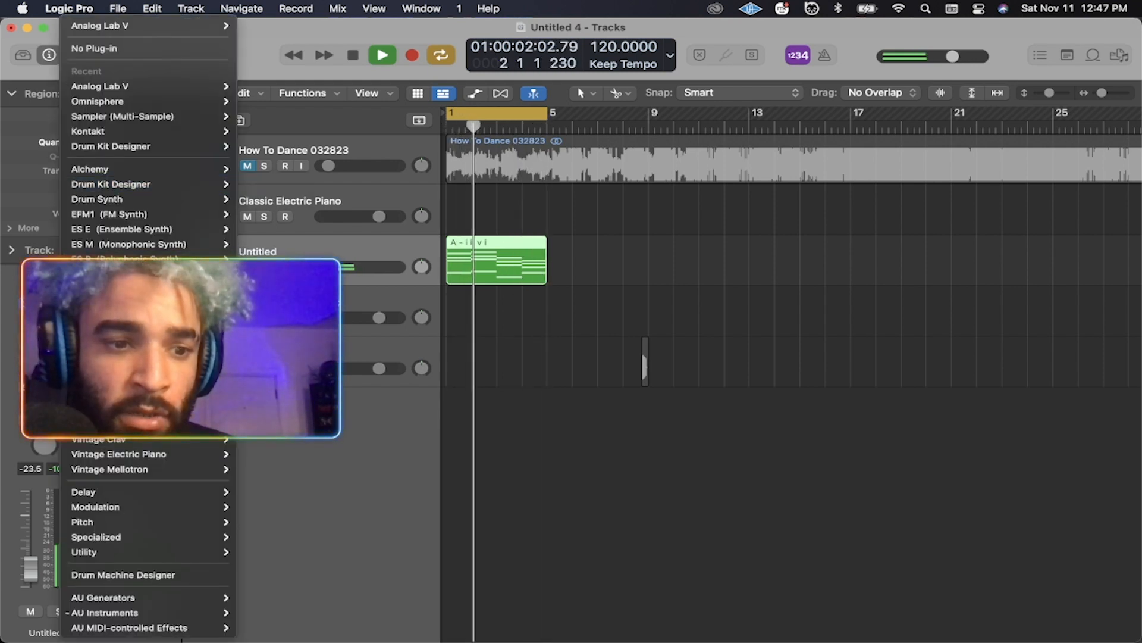
{"action": "left_click", "coordinate": [4, 152]}
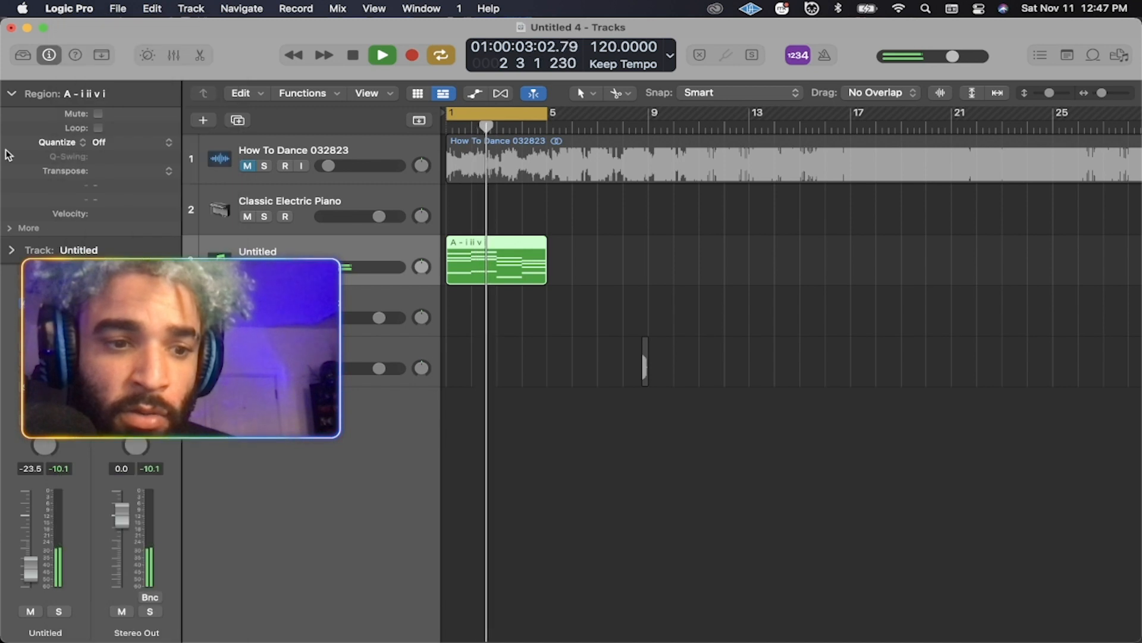
Switch track 3 to the Vintage B3 Organ's Fixer Upper Organ patch and hide the Library.
{"action": "left_click", "coordinate": [23, 54]}
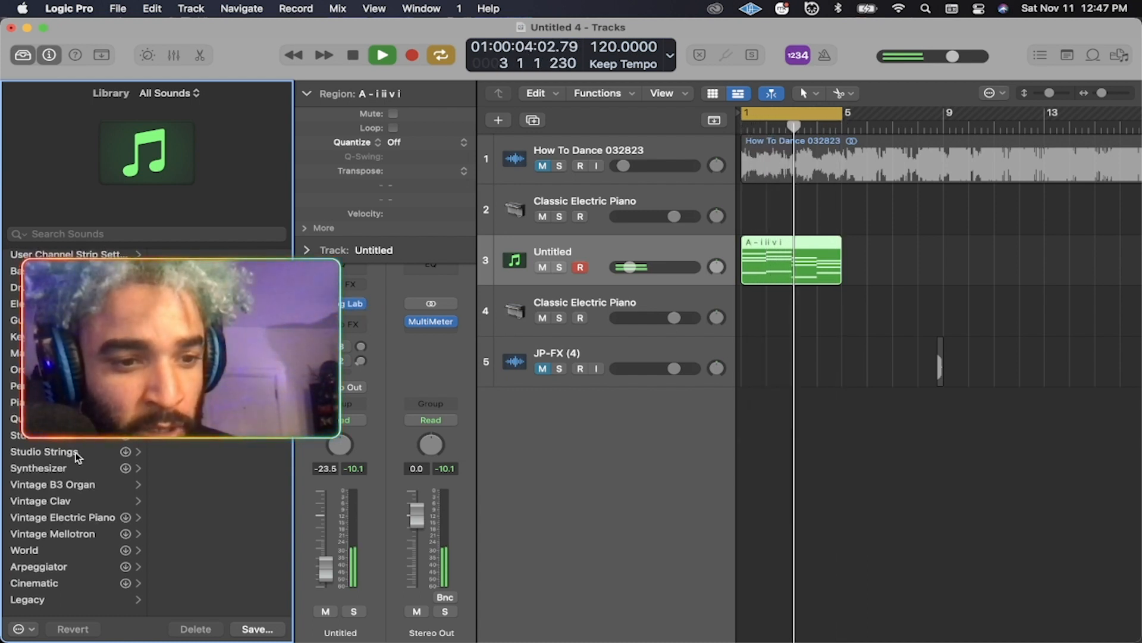
{"action": "left_click", "coordinate": [78, 487]}
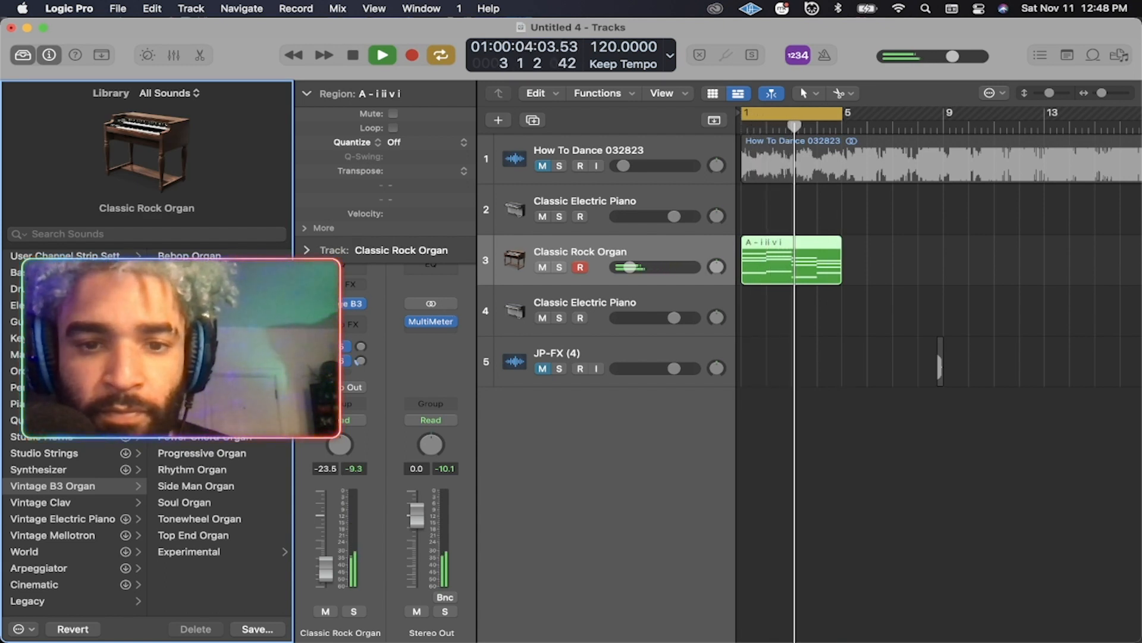
{"action": "key", "text": "Down"}
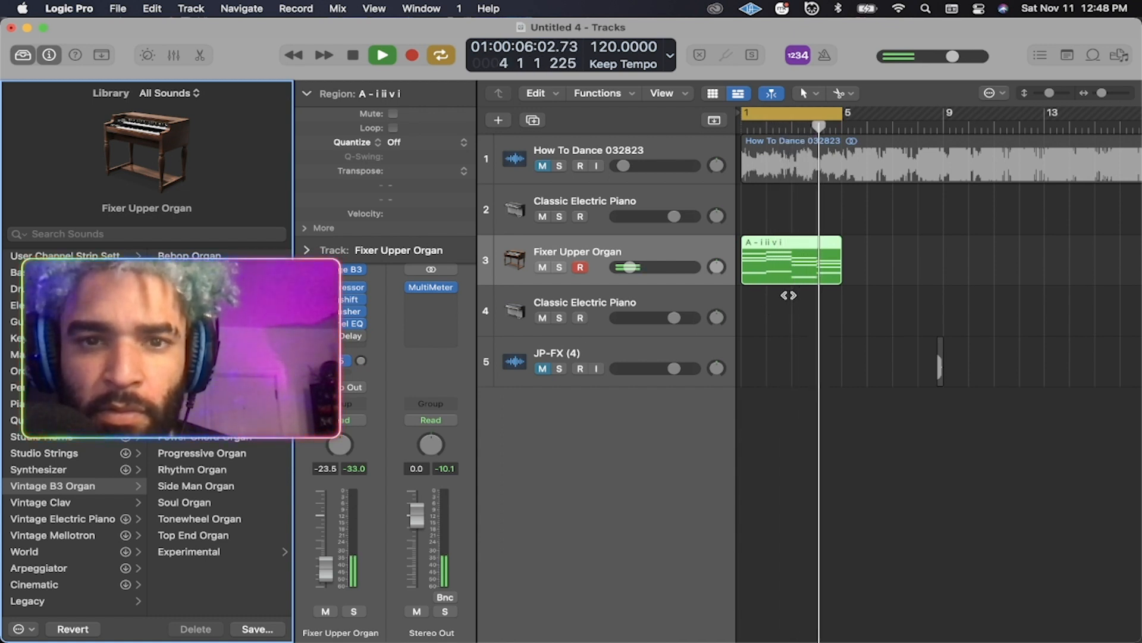
{"action": "left_click", "coordinate": [15, 56]}
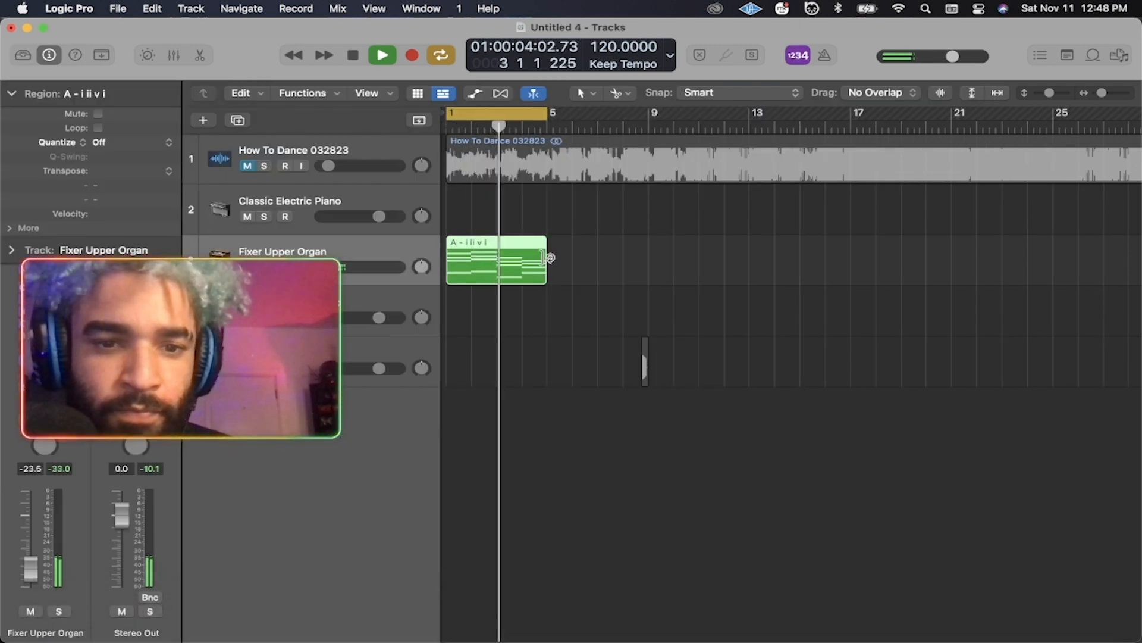
{"action": "double_click", "coordinate": [502, 255]}
{"action": "scroll", "coordinate": [562, 472], "scroll_direction": "down", "scroll_amount": 1}
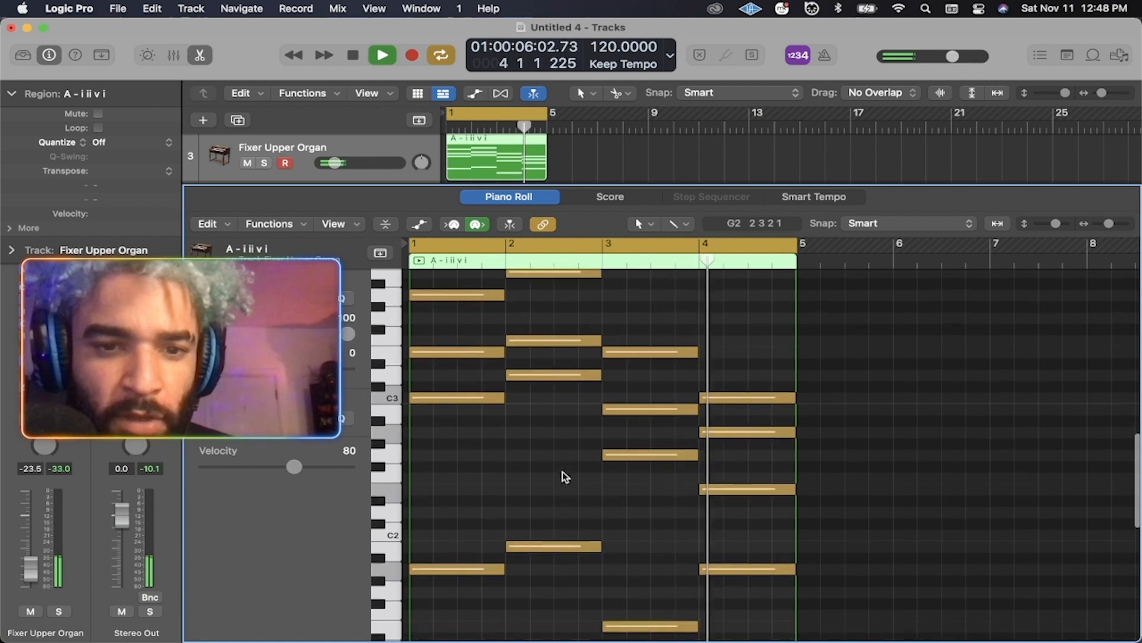
{"action": "scroll", "coordinate": [563, 472], "scroll_direction": "up", "scroll_amount": 4}
{"action": "scroll", "coordinate": [674, 352], "scroll_direction": "down", "scroll_amount": 1}
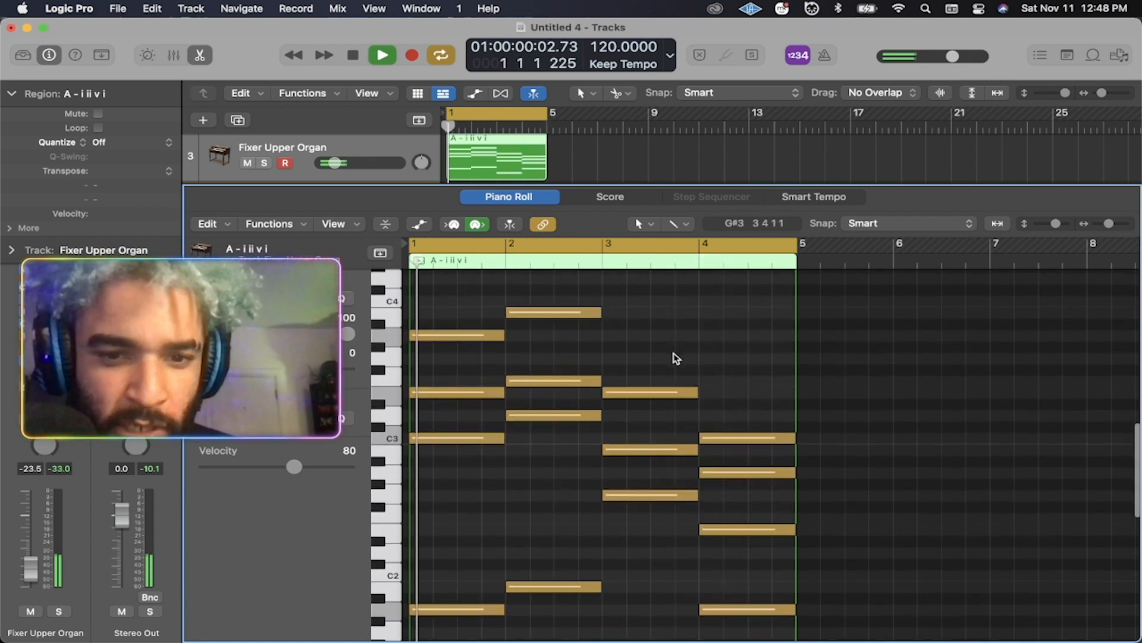
{"action": "left_click", "coordinate": [523, 195]}
{"action": "mouse_move", "coordinate": [875, 641]}
{"action": "left_click", "coordinate": [405, 611]}
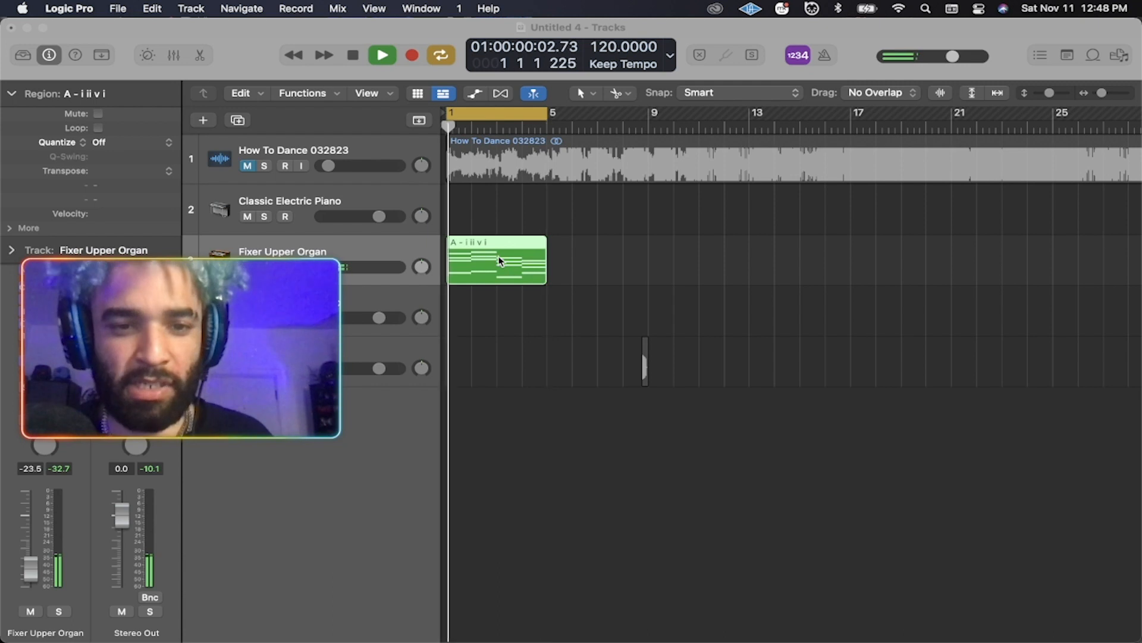
Check the Stereo Out MultiMeter in Logic Pro, then close it.
{"action": "mouse_move", "coordinate": [548, 637]}
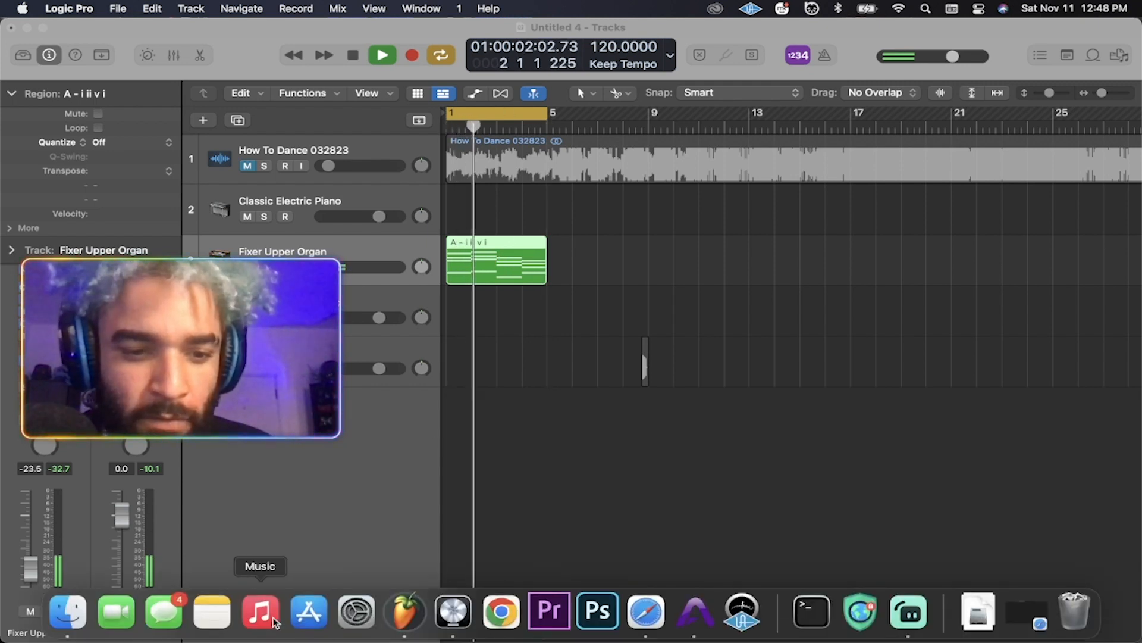
{"action": "left_click", "coordinate": [404, 618]}
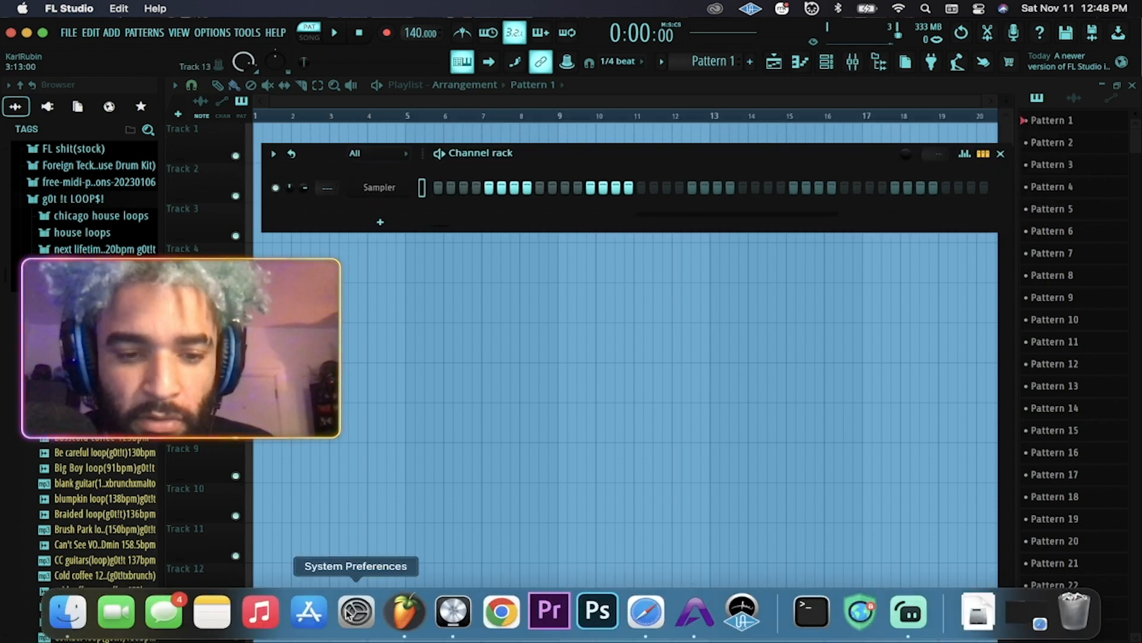
{"action": "left_click", "coordinate": [452, 611]}
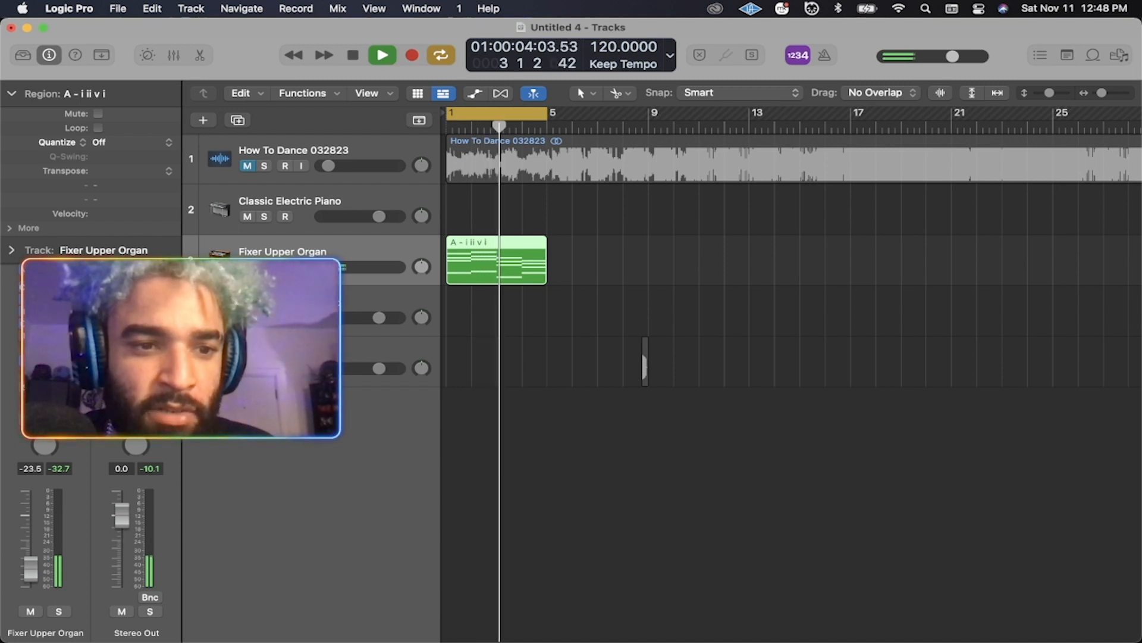
{"action": "left_click", "coordinate": [136, 333]}
{"action": "left_click_drag", "start_coordinate": [626, 91], "coordinate": [788, 125]}
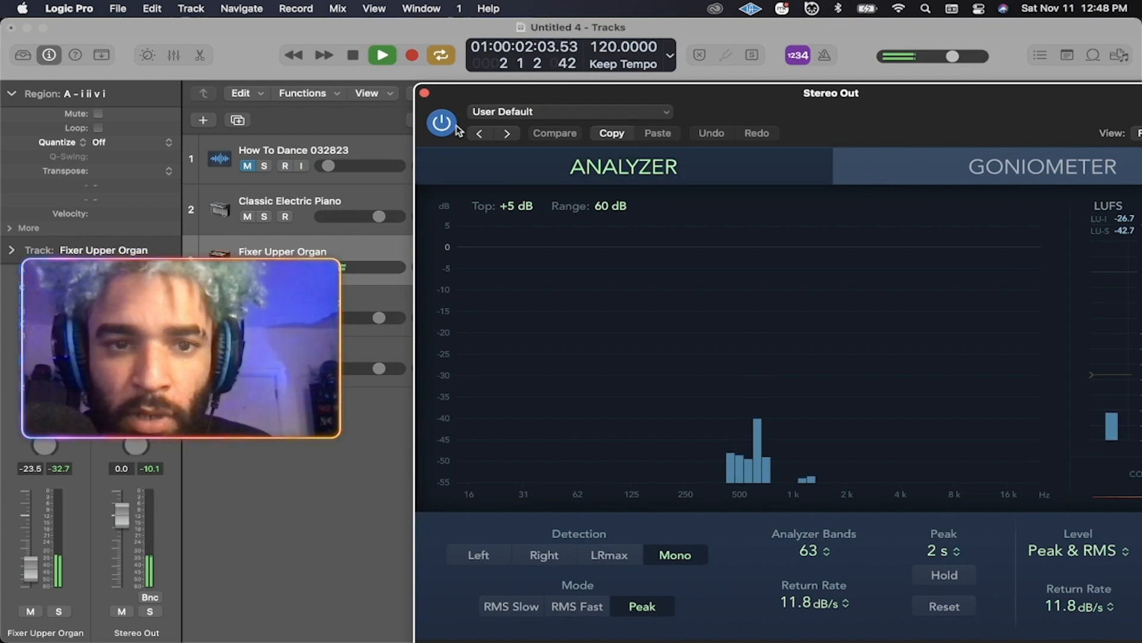
{"action": "left_click", "coordinate": [425, 94]}
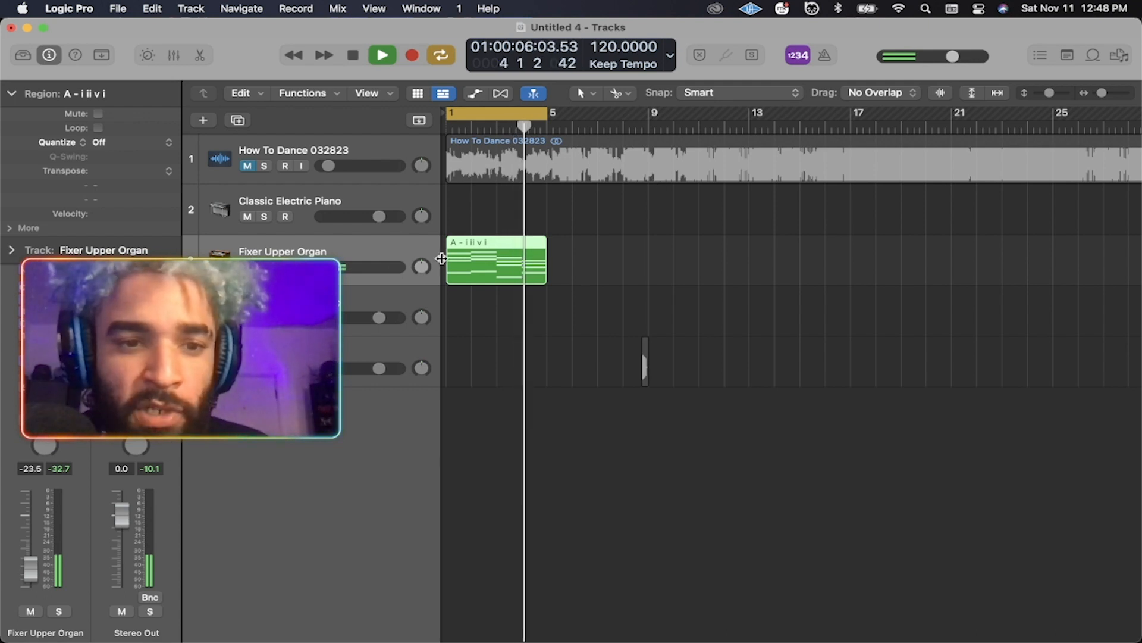
Bring FL Studio to the front with its channel rack showing.
{"action": "left_click", "coordinate": [408, 635]}
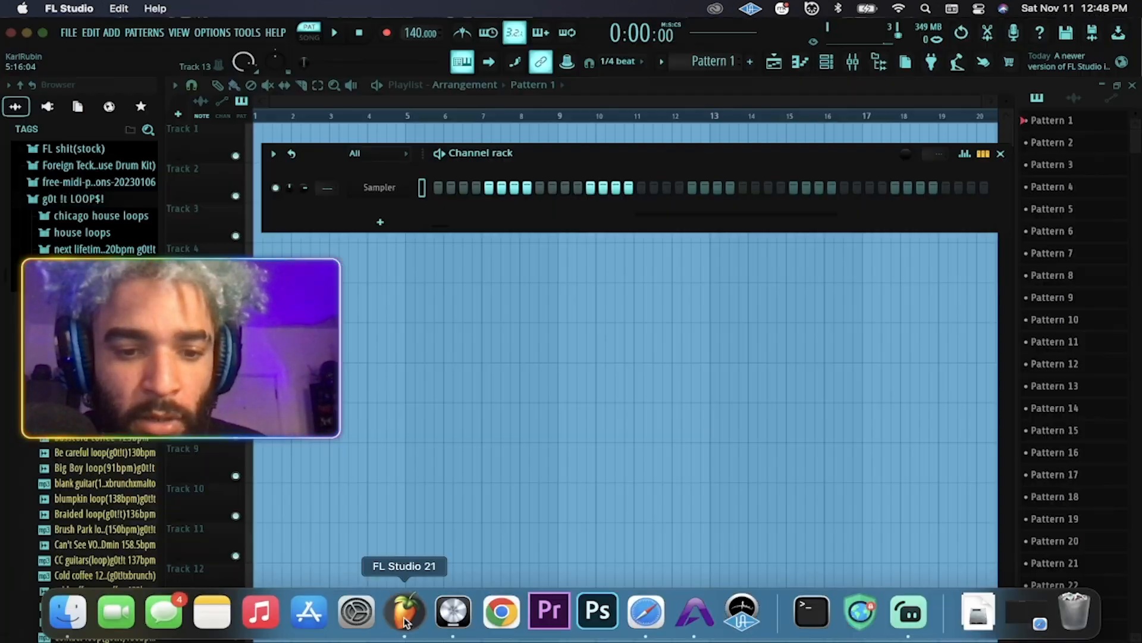
{"action": "mouse_move", "coordinate": [566, 146]}
{"action": "left_mouse_down"}
{"action": "mouse_move", "coordinate": [537, 149]}
{"action": "mouse_move", "coordinate": [567, 150]}
{"action": "left_mouse_up"}
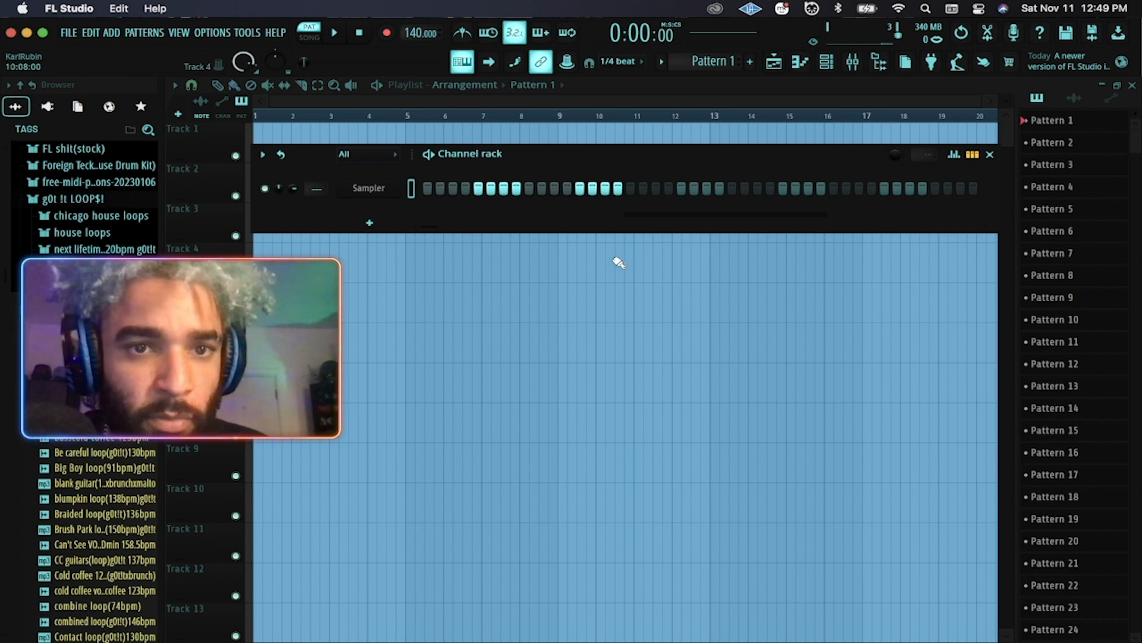
{"action": "mouse_move", "coordinate": [357, 632]}
{"action": "left_click", "coordinate": [449, 614]}
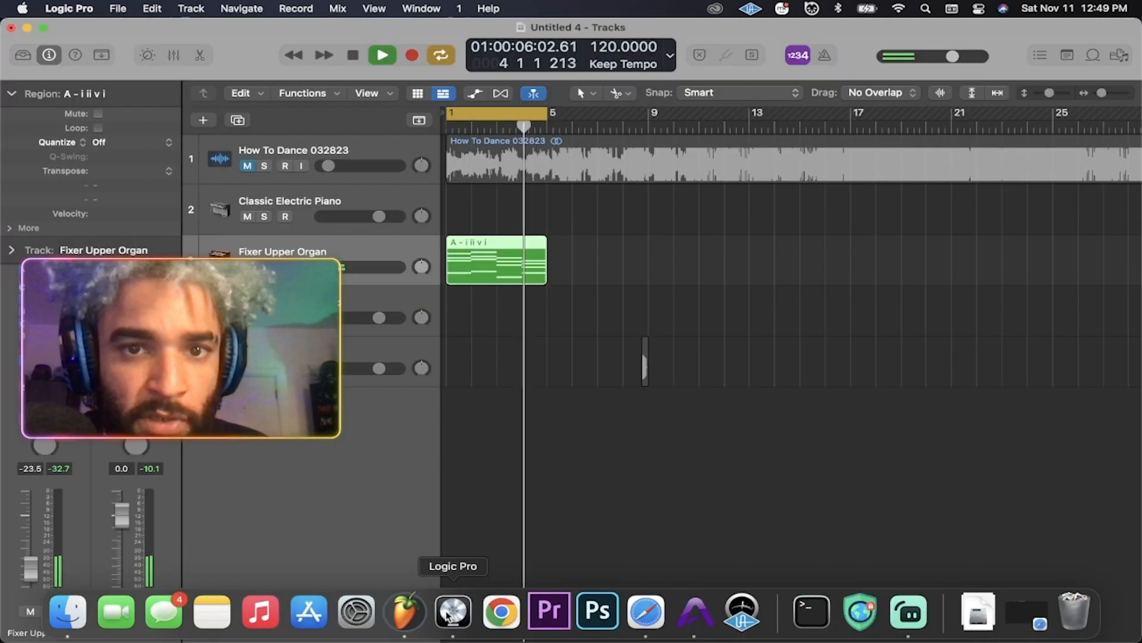
{"action": "left_click", "coordinate": [406, 614]}
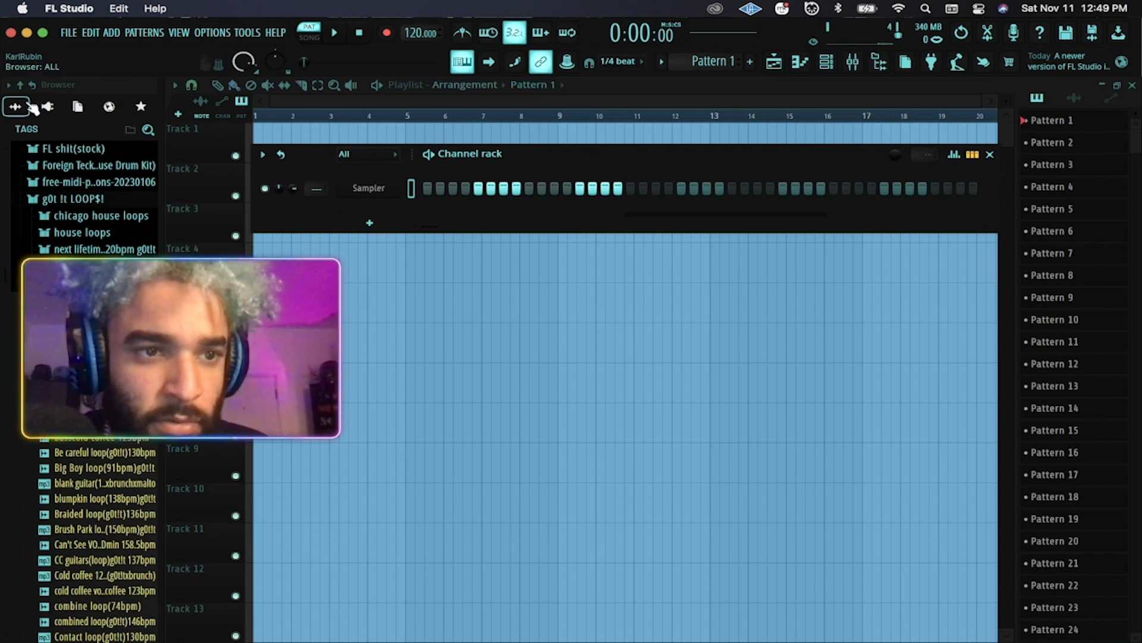
Scroll through the browser's sample packs and expand the Charlie Heat Kit folder.
{"action": "left_click", "coordinate": [21, 85]}
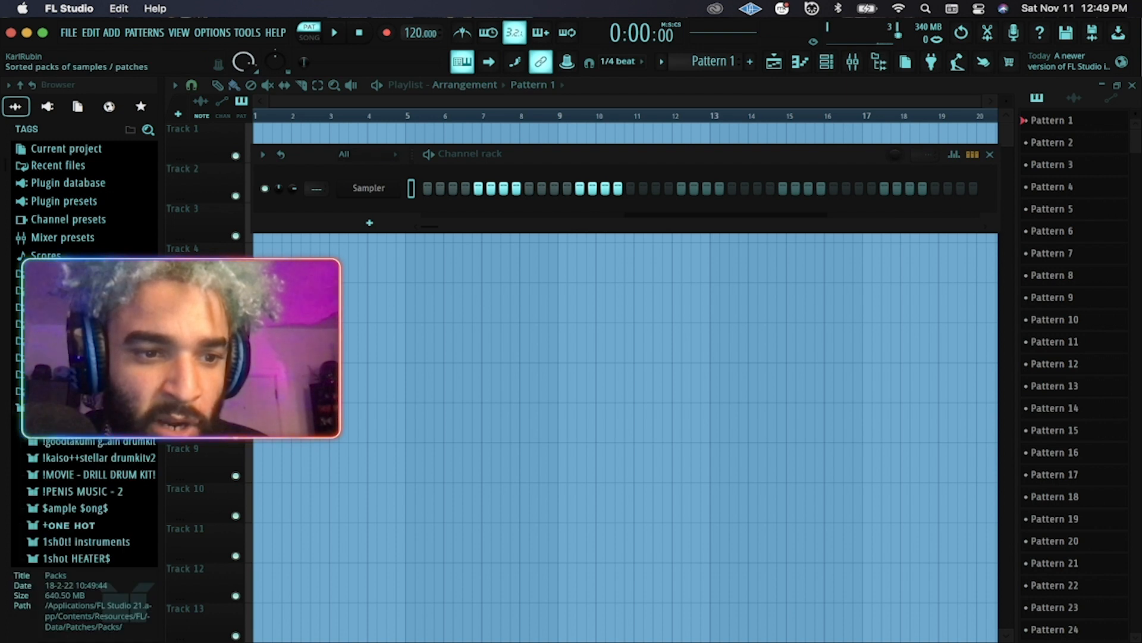
{"action": "scroll", "coordinate": [83, 357], "scroll_direction": "down", "scroll_amount": 5}
{"action": "scroll", "coordinate": [84, 357], "scroll_direction": "down", "scroll_amount": 10}
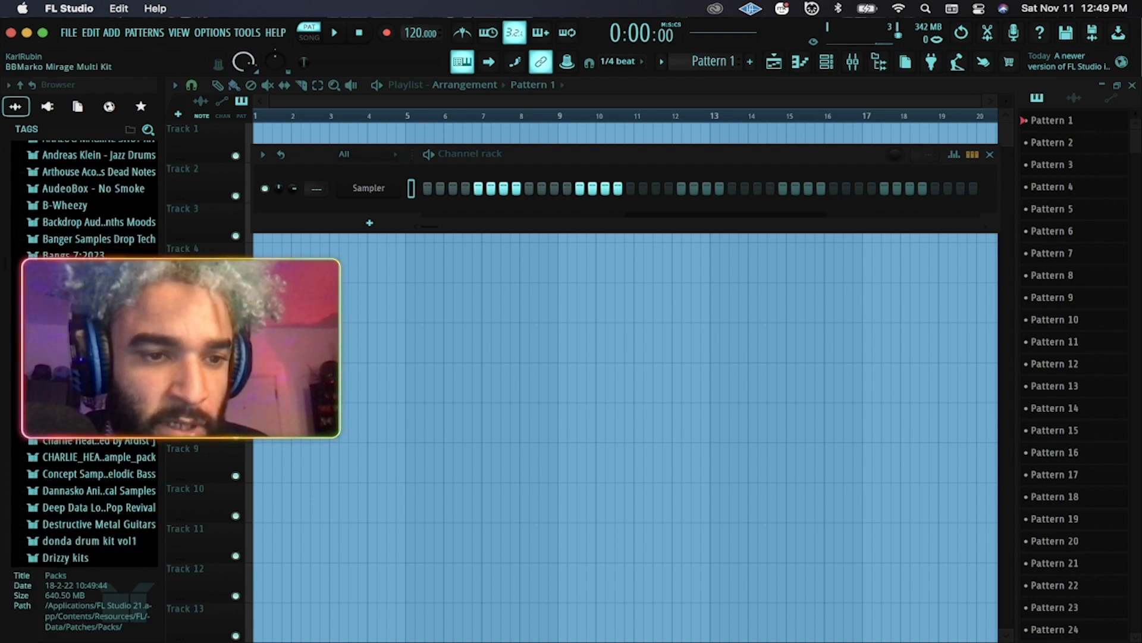
{"action": "scroll", "coordinate": [83, 357], "scroll_direction": "down", "scroll_amount": 2}
{"action": "scroll", "coordinate": [83, 357], "scroll_direction": "down", "scroll_amount": 7}
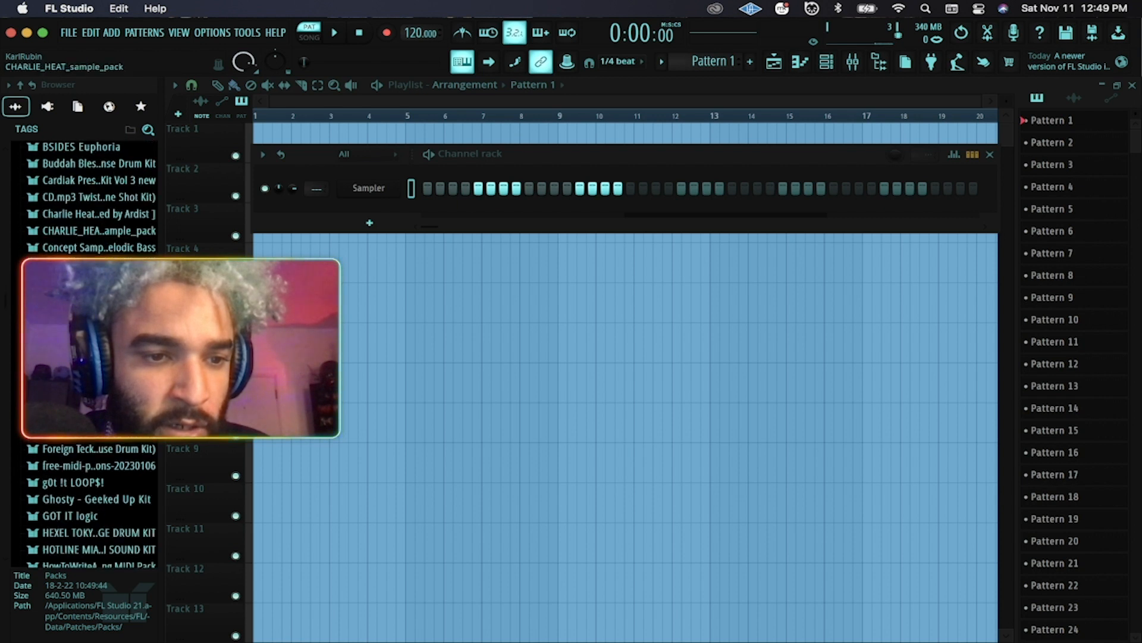
{"action": "scroll", "coordinate": [83, 357], "scroll_direction": "down", "scroll_amount": 4}
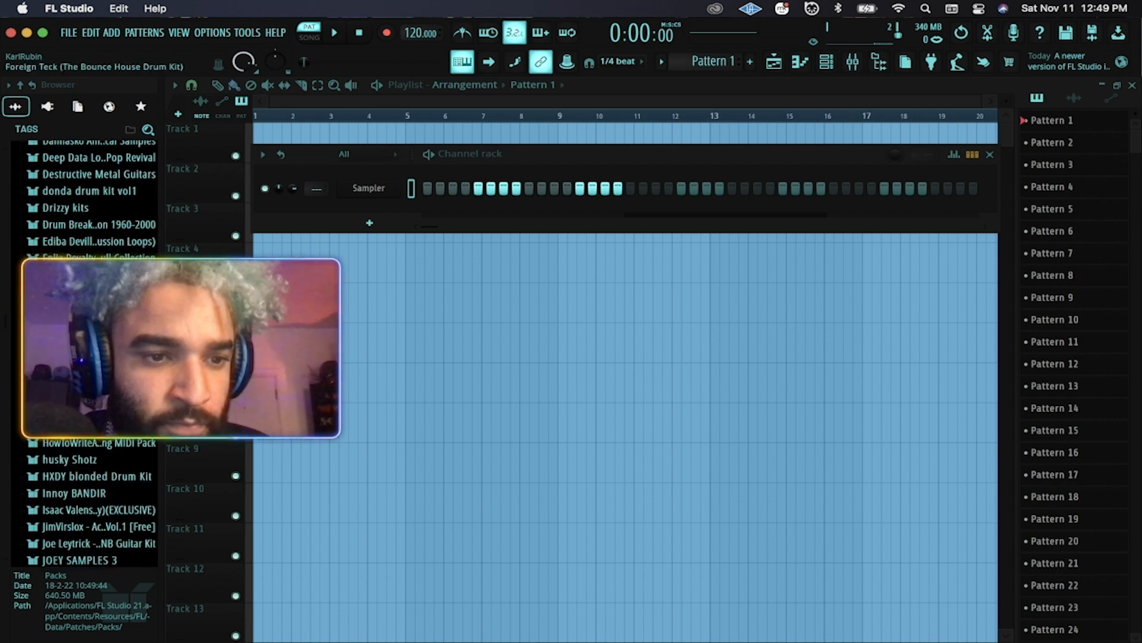
{"action": "scroll", "coordinate": [83, 357], "scroll_direction": "up", "scroll_amount": 5}
{"action": "scroll", "coordinate": [83, 357], "scroll_direction": "up", "scroll_amount": 5}
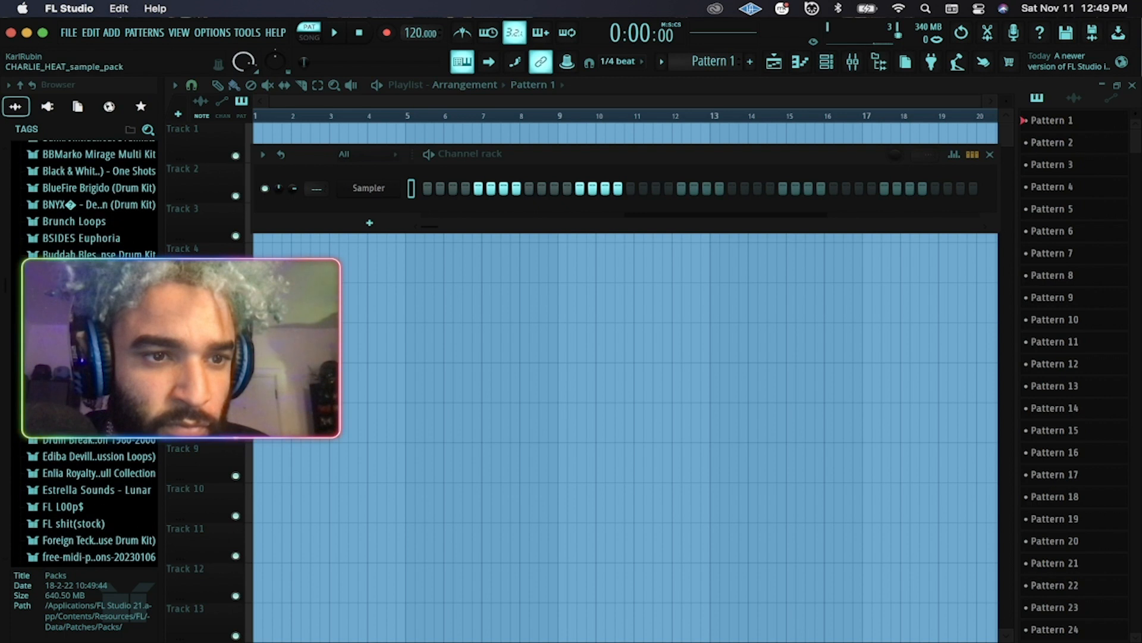
{"action": "left_click", "coordinate": [89, 304]}
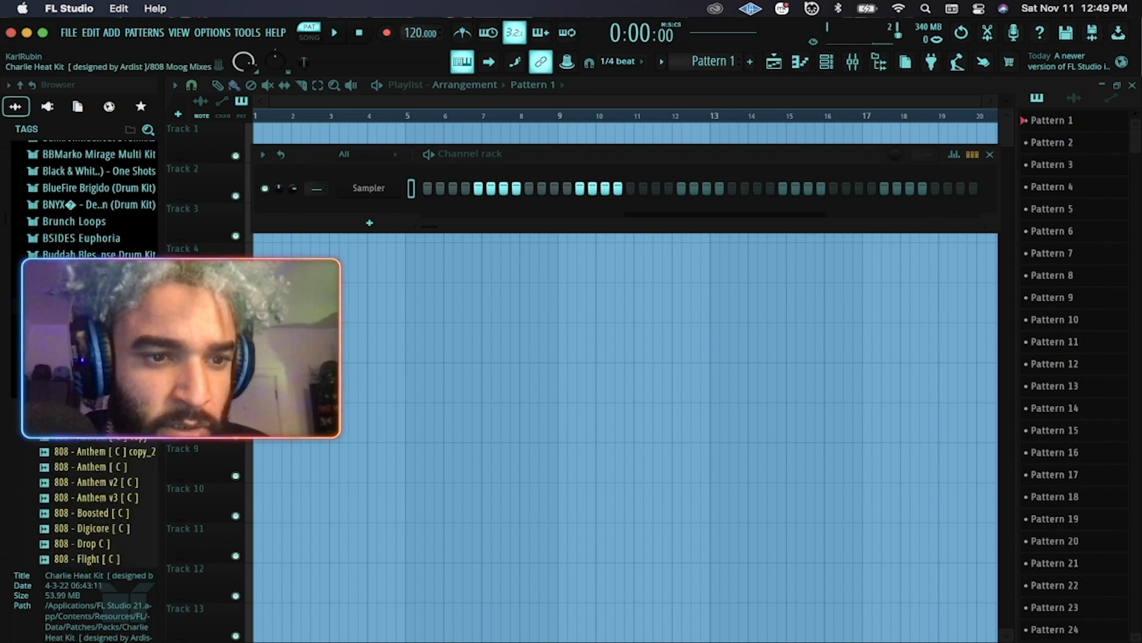
{"action": "scroll", "coordinate": [90, 304], "scroll_direction": "down", "scroll_amount": 2}
{"action": "left_click", "coordinate": [89, 327]}
{"action": "scroll", "coordinate": [98, 298], "scroll_direction": "down", "scroll_amount": 2}
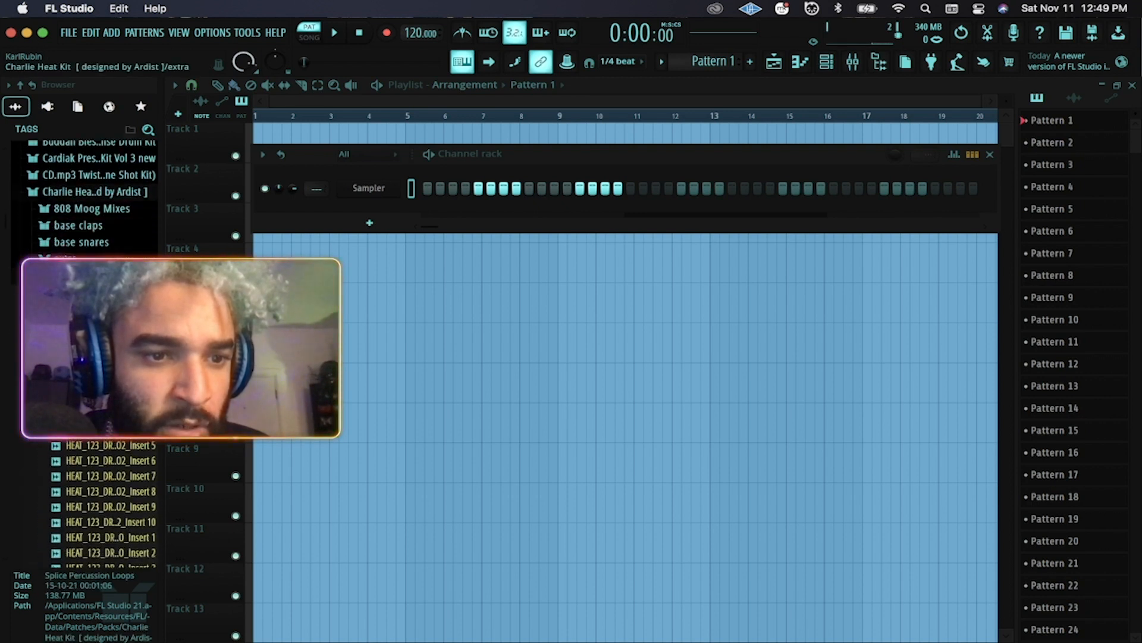
{"action": "left_click", "coordinate": [100, 266]}
Audition the base claps samples, including CLAP-dx200-Clapzzz and 707_HCP.
{"action": "left_click", "coordinate": [97, 219]}
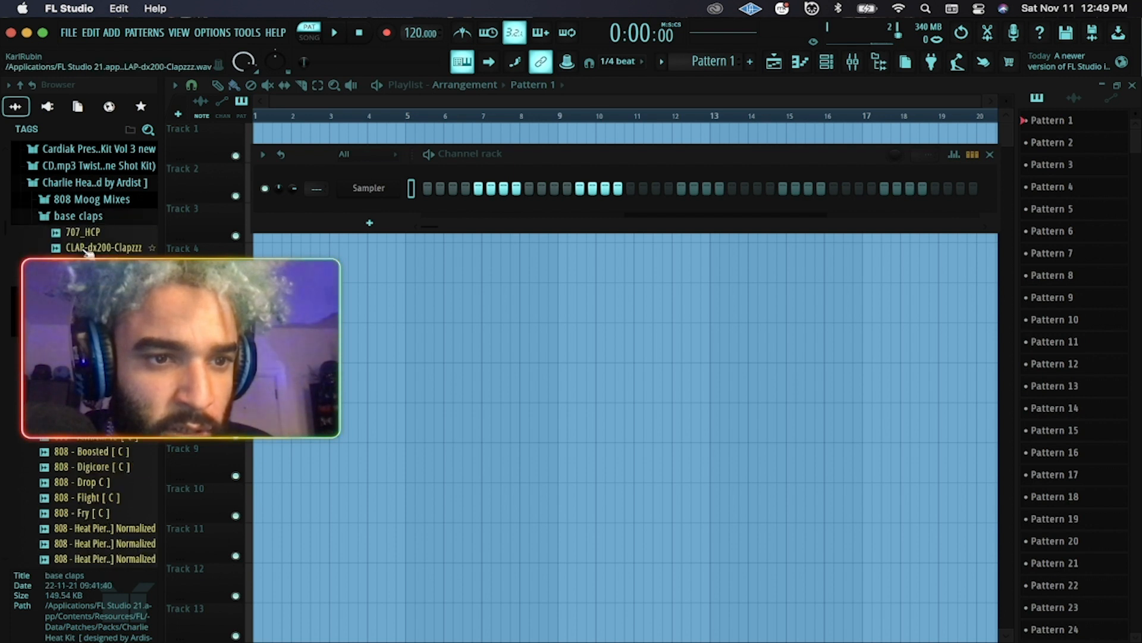
{"action": "left_click", "coordinate": [90, 247]}
{"action": "left_click", "coordinate": [97, 233]}
{"action": "left_click", "coordinate": [97, 263]}
{"action": "left_click", "coordinate": [97, 294]}
{"action": "left_click", "coordinate": [97, 278]}
{"action": "left_click", "coordinate": [99, 218]}
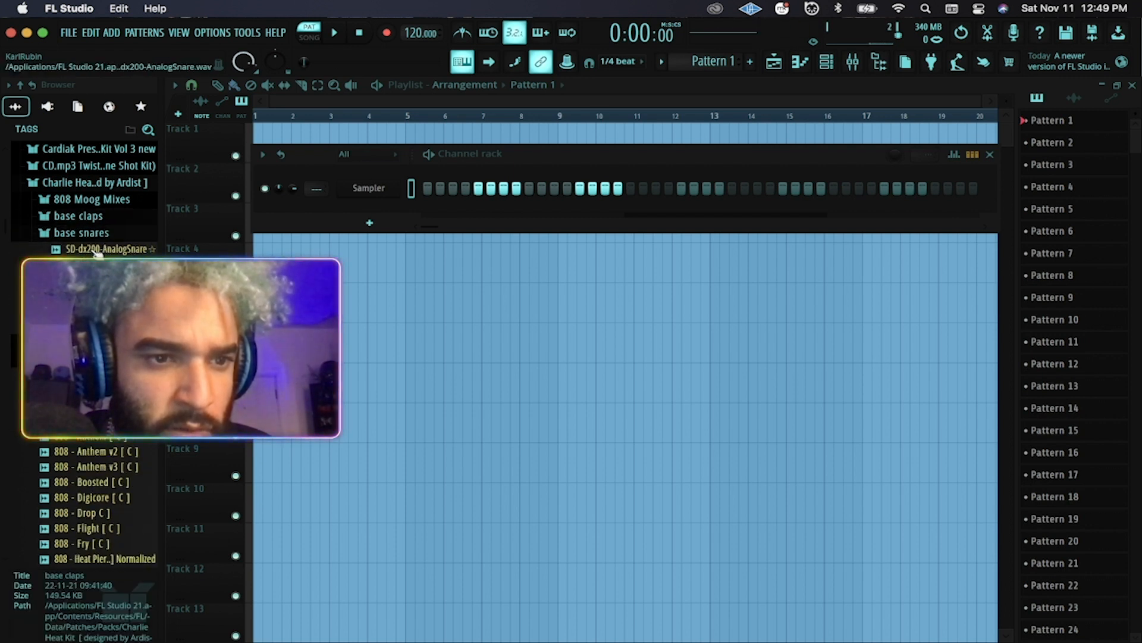
Audition base snares such as SD-dx200-AnalogSnare, TR-808Snare08 and SP12ishRapSnare.
{"action": "left_click", "coordinate": [99, 248]}
{"action": "left_click", "coordinate": [98, 295]}
{"action": "left_click", "coordinate": [98, 310]}
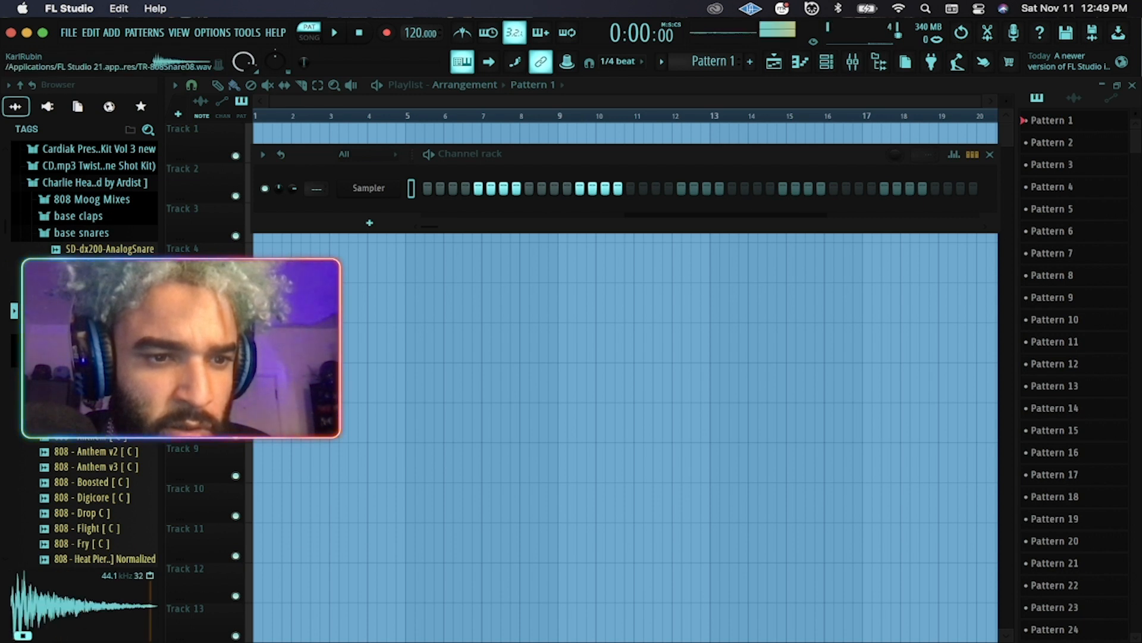
{"action": "left_click", "coordinate": [109, 264]}
{"action": "left_click", "coordinate": [110, 234]}
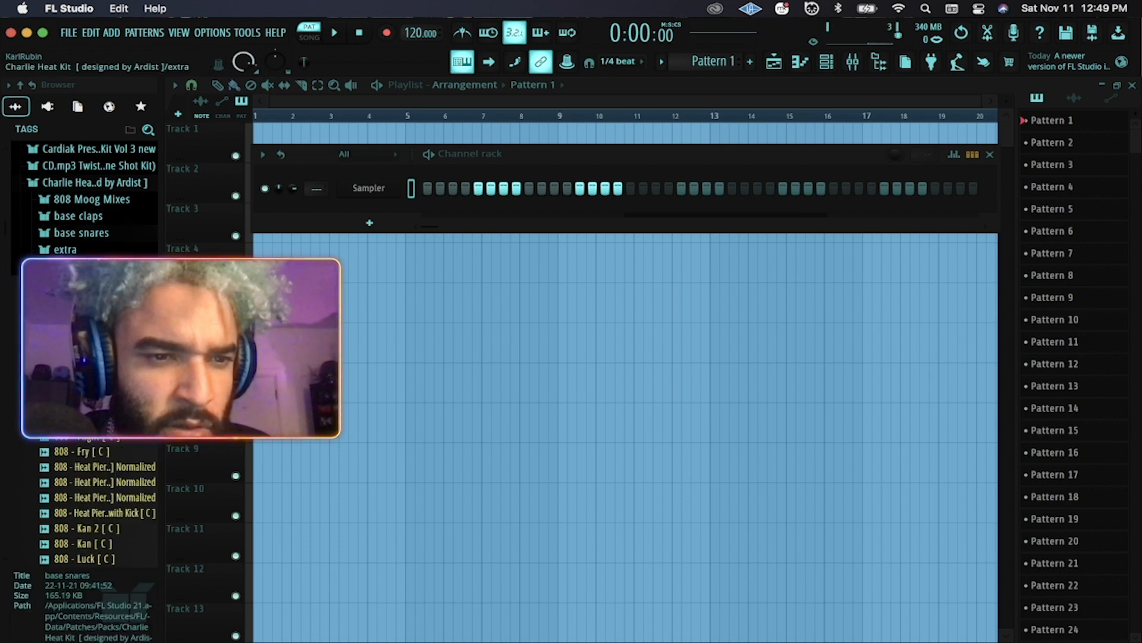
{"action": "left_click", "coordinate": [102, 236]}
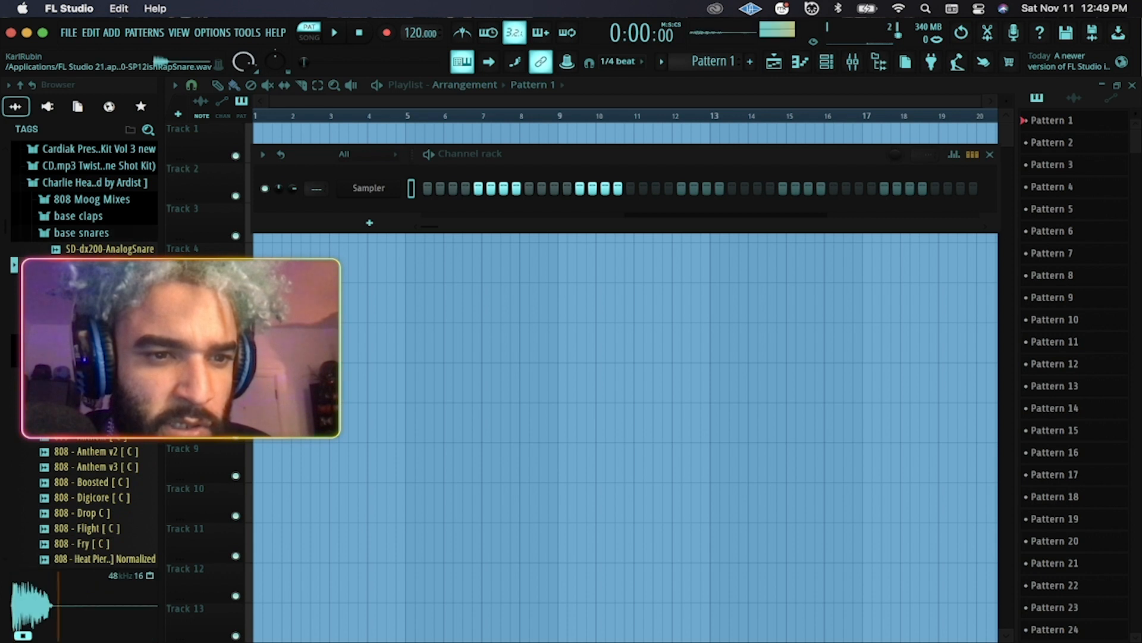
Drag SD-dx200-AnalogSnare from base snares into the channel rack as a new channel.
{"action": "left_click_drag", "start_coordinate": [110, 248], "coordinate": [364, 206]}
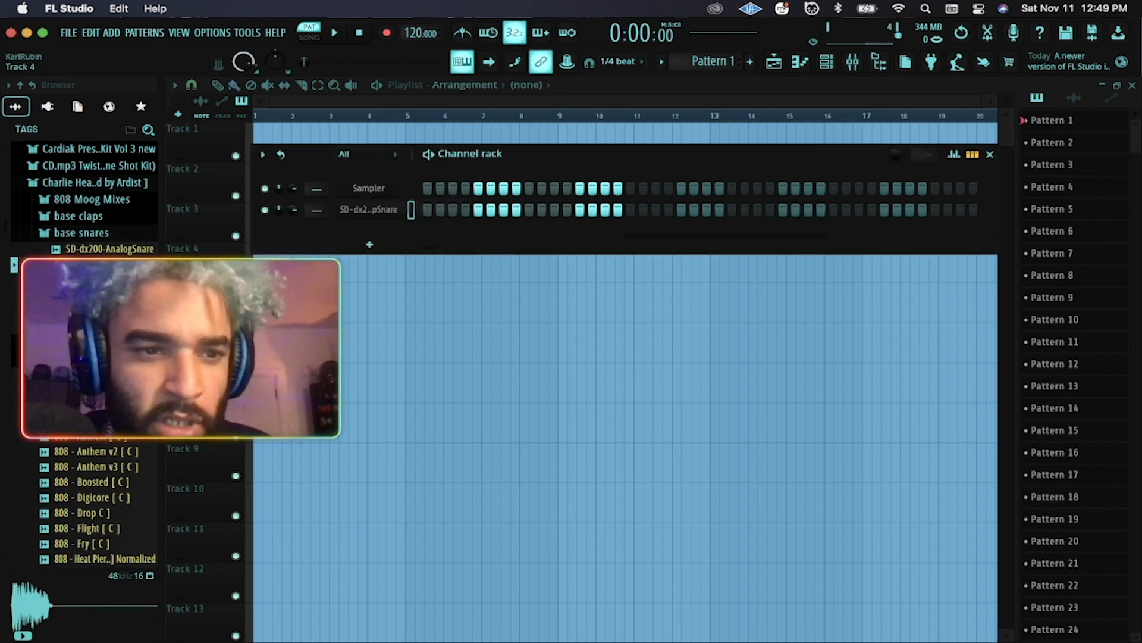
{"action": "left_click", "coordinate": [83, 232]}
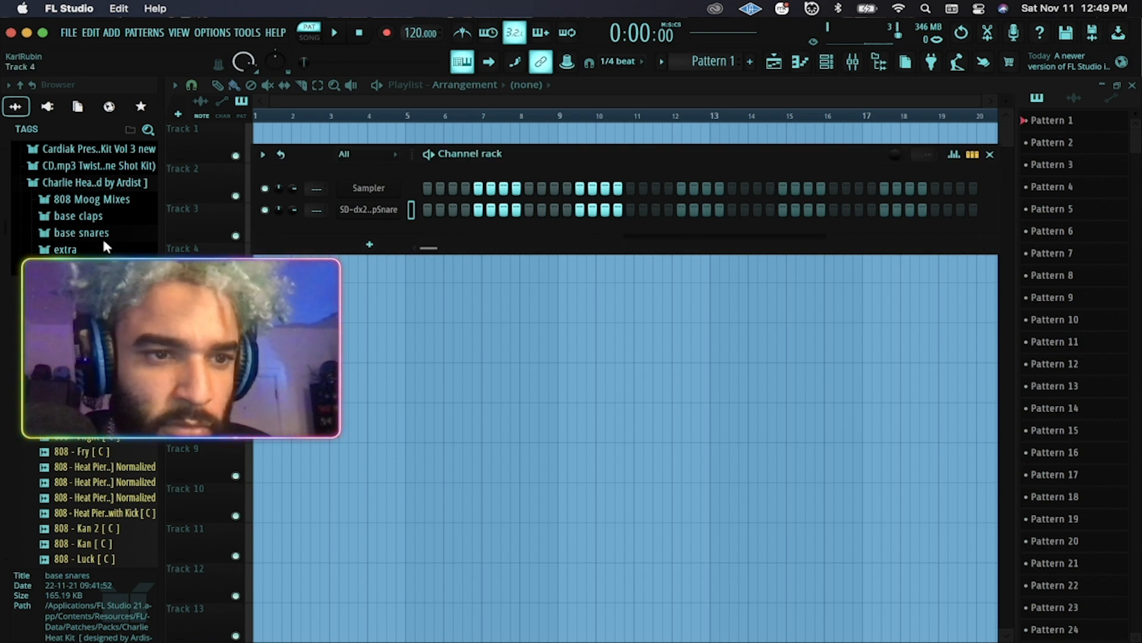
{"action": "left_click", "coordinate": [89, 342]}
{"action": "left_click", "coordinate": [90, 342]}
Audition 808 samples in the extra folder and load 808 - Hyperloop [ C ] into the second channel.
{"action": "left_click", "coordinate": [83, 251]}
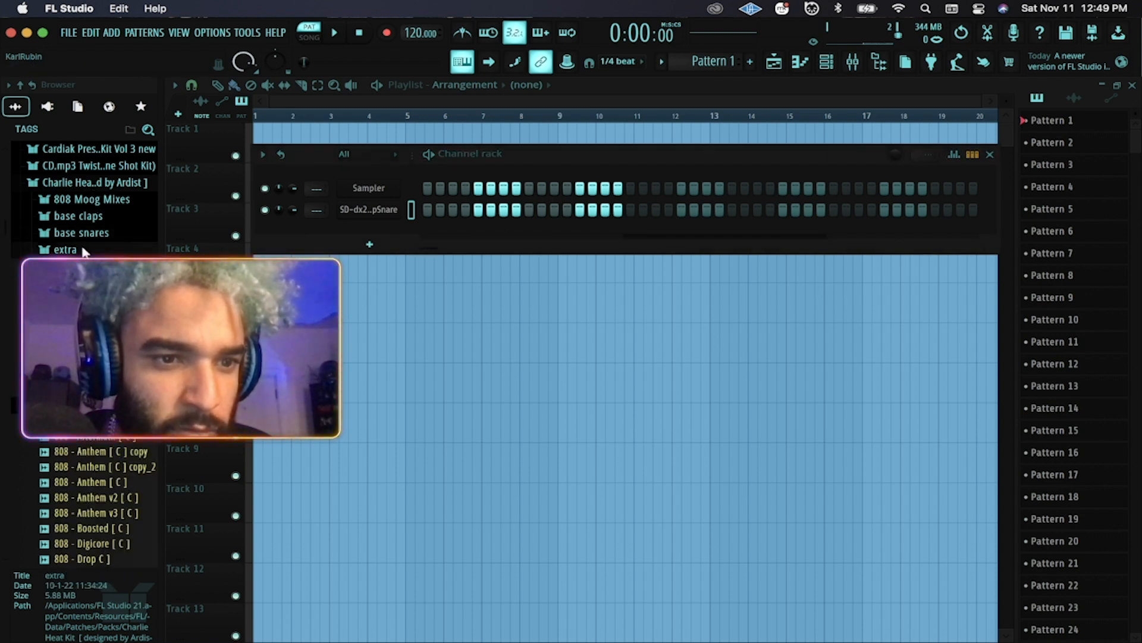
{"action": "left_click", "coordinate": [84, 266]}
{"action": "left_click", "coordinate": [83, 281]}
{"action": "left_click", "coordinate": [83, 296]}
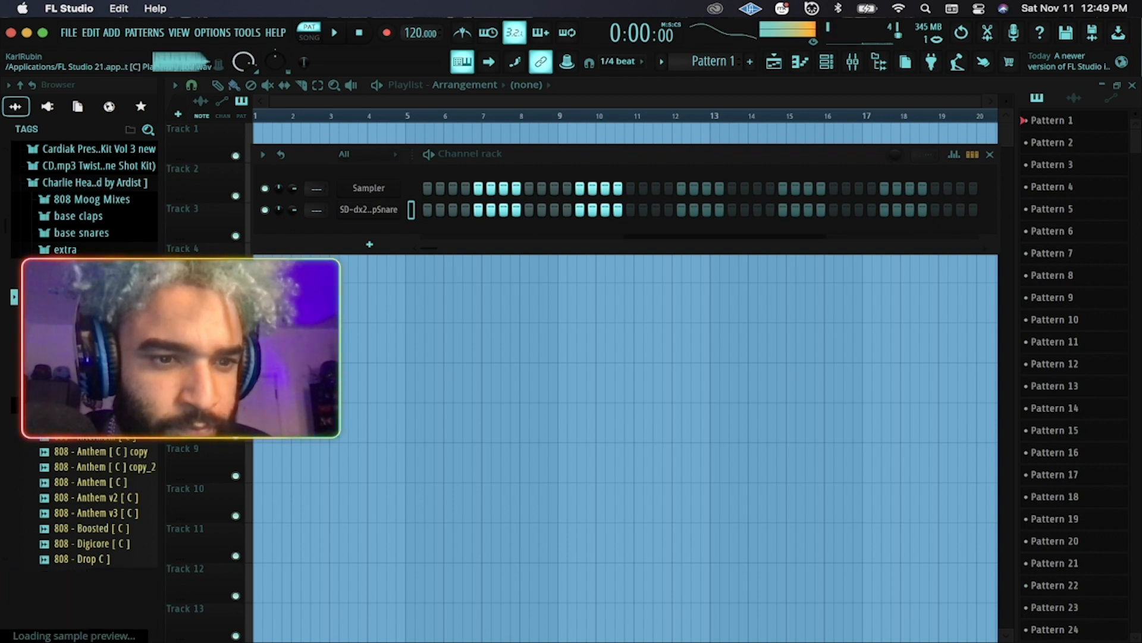
{"action": "left_click", "coordinate": [84, 313]}
{"action": "left_click", "coordinate": [84, 327]}
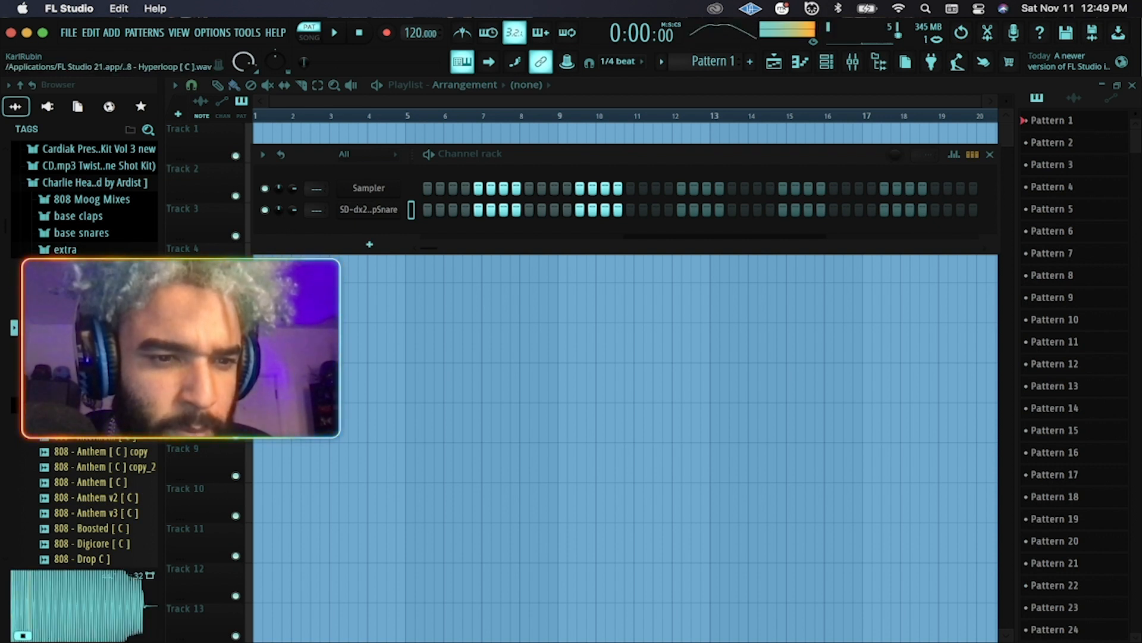
{"action": "left_click", "coordinate": [83, 344]}
{"action": "left_click", "coordinate": [83, 358]}
{"action": "left_click", "coordinate": [84, 374]}
{"action": "left_click", "coordinate": [83, 389]}
{"action": "left_click", "coordinate": [83, 344]}
{"action": "left_click_drag", "start_coordinate": [83, 343], "coordinate": [369, 210]}
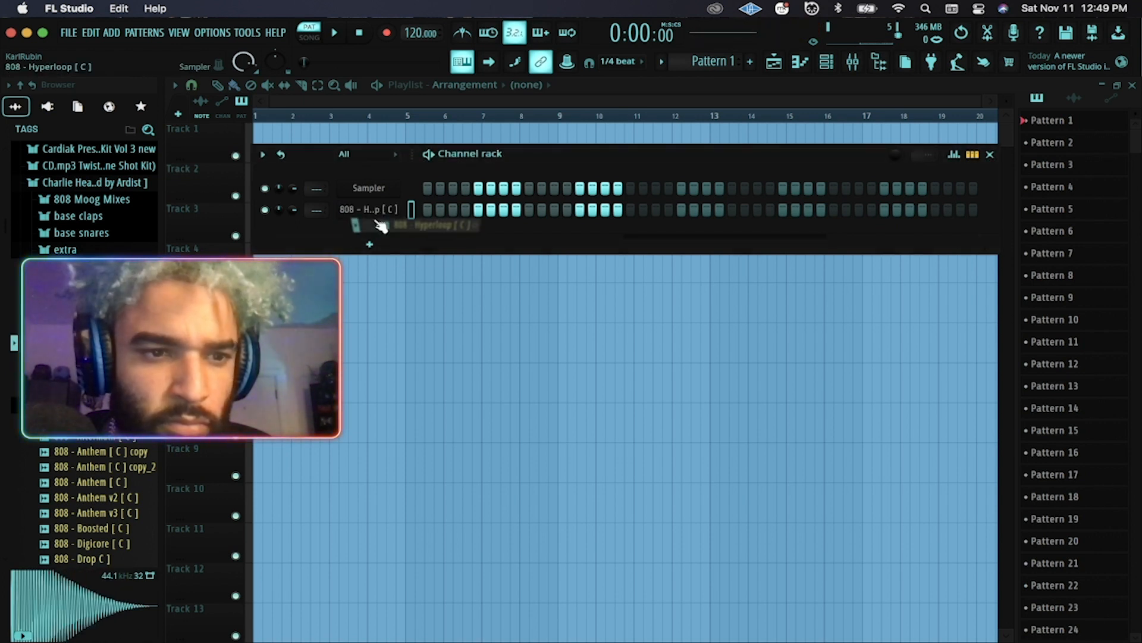
Preview the SD-dx200 analog snare again and add it to the rack as a new channel.
{"action": "left_click", "coordinate": [84, 250]}
{"action": "left_click", "coordinate": [100, 233]}
{"action": "left_click", "coordinate": [98, 265]}
{"action": "left_click", "coordinate": [98, 265]}
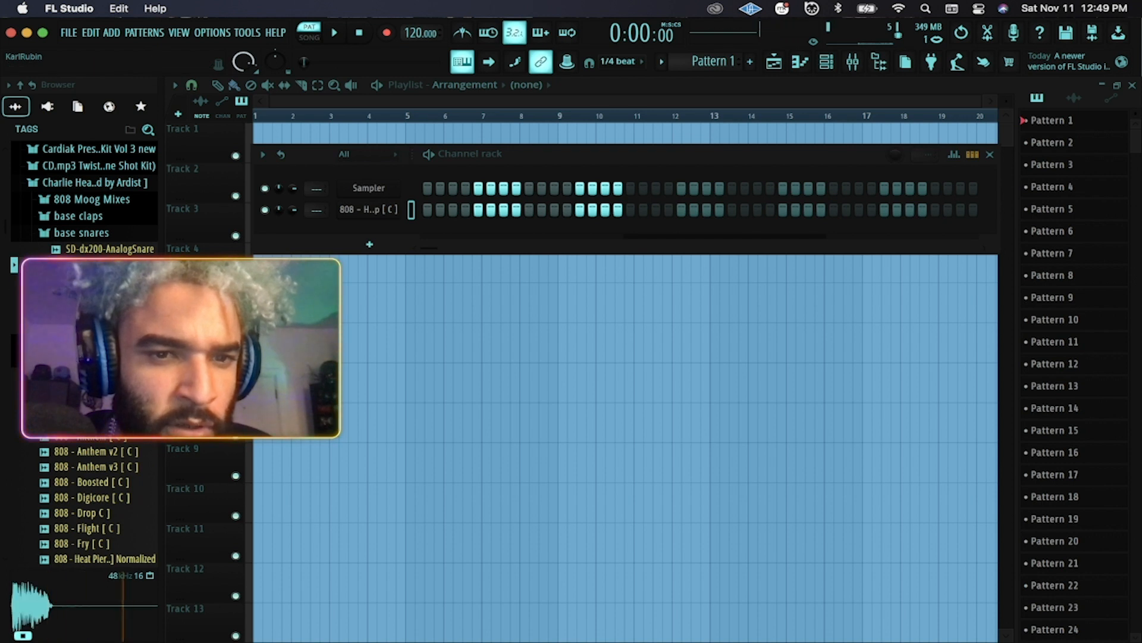
{"action": "left_click_drag", "start_coordinate": [410, 208], "coordinate": [394, 196]}
{"action": "left_click", "coordinate": [100, 233]}
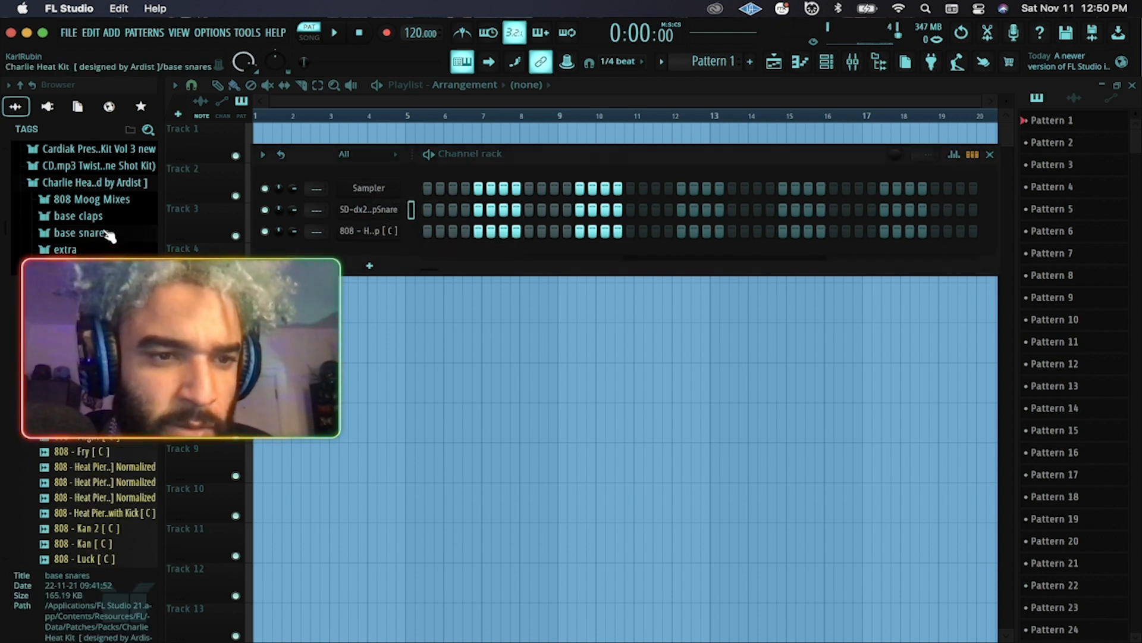
{"action": "scroll", "coordinate": [110, 238], "scroll_direction": "down", "scroll_amount": 2}
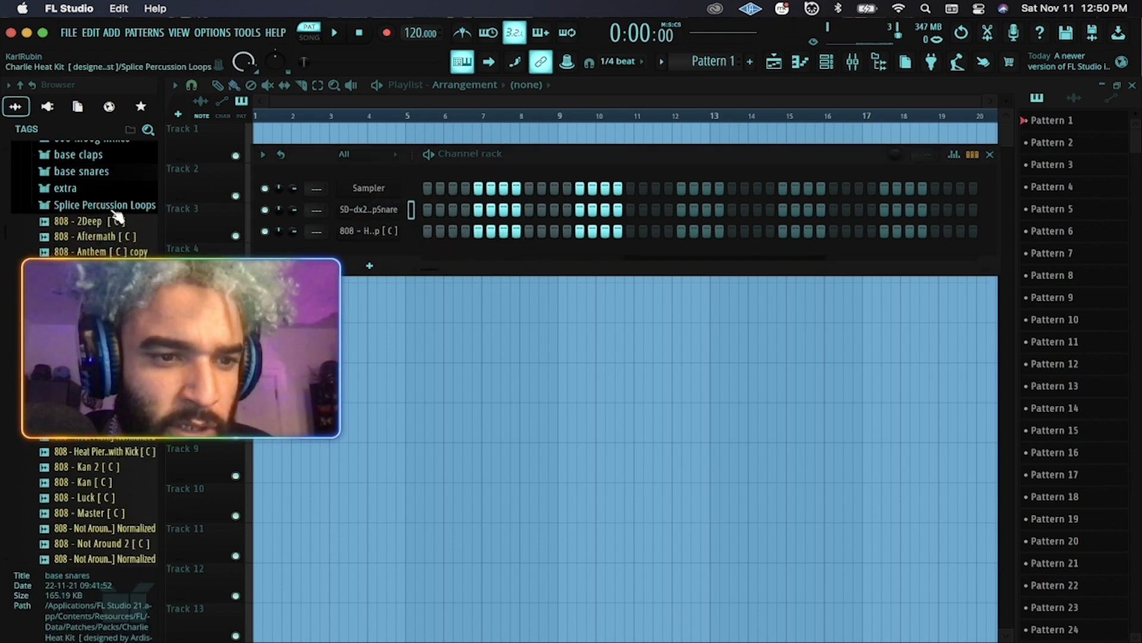
{"action": "left_click", "coordinate": [114, 210]}
{"action": "left_click", "coordinate": [108, 204]}
{"action": "scroll", "coordinate": [108, 188], "scroll_direction": "up", "scroll_amount": 5}
Navigate the browser to CHARLIE_HEAT > CHARLIEHEAT_drums one-shots > CHARLIEHEAT_hihats.
{"action": "scroll", "coordinate": [99, 278], "scroll_direction": "down", "scroll_amount": 12}
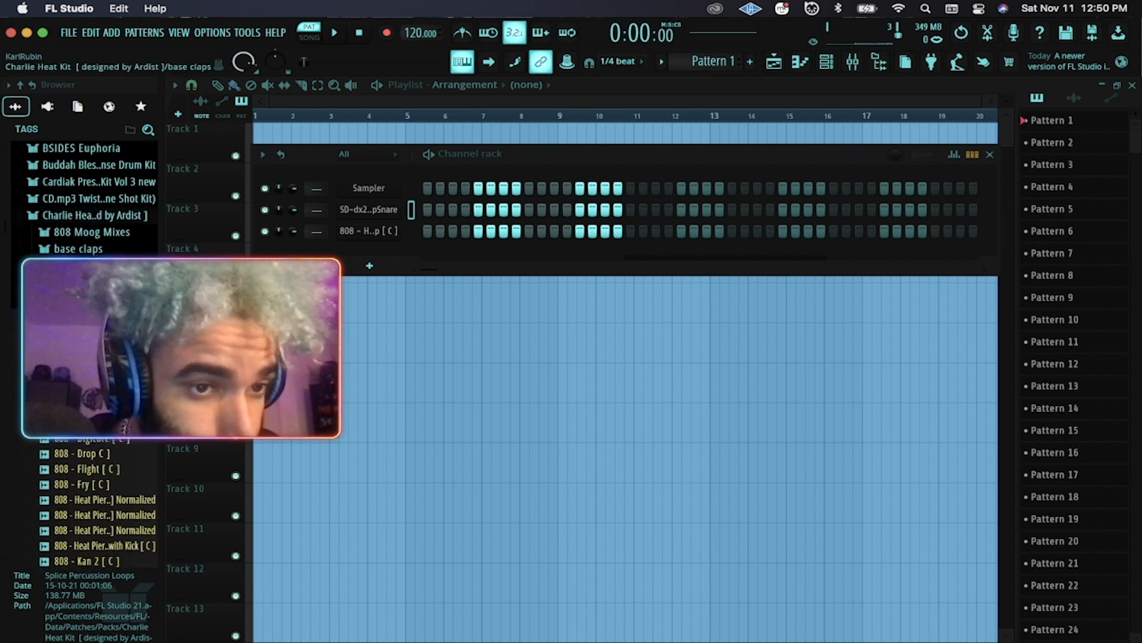
{"action": "scroll", "coordinate": [98, 279], "scroll_direction": "up", "scroll_amount": 10}
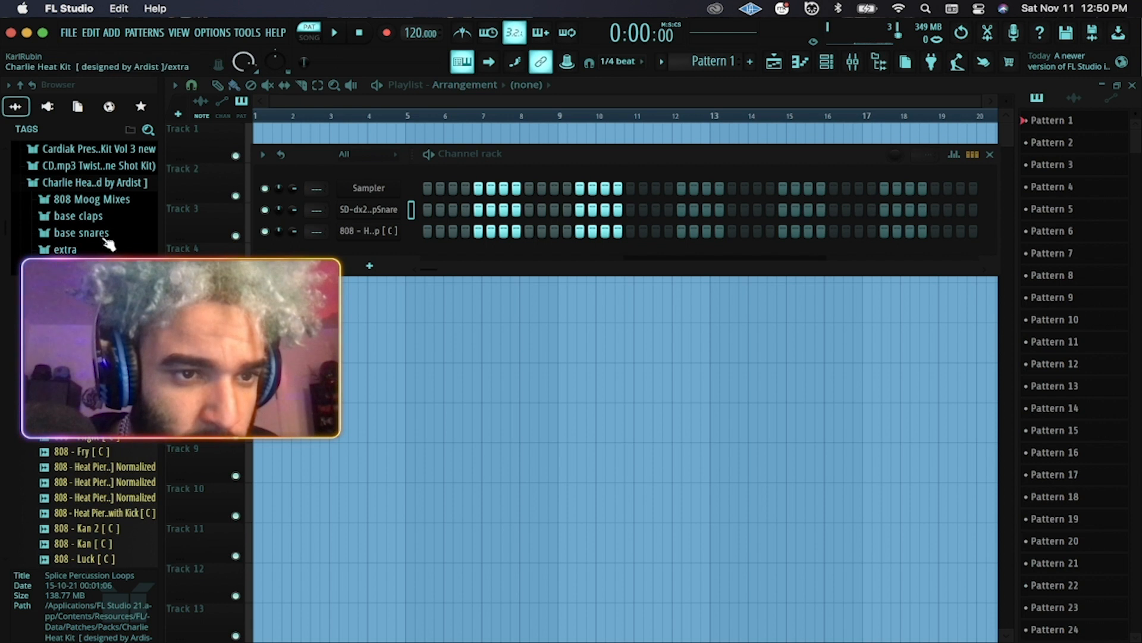
{"action": "left_click", "coordinate": [125, 183]}
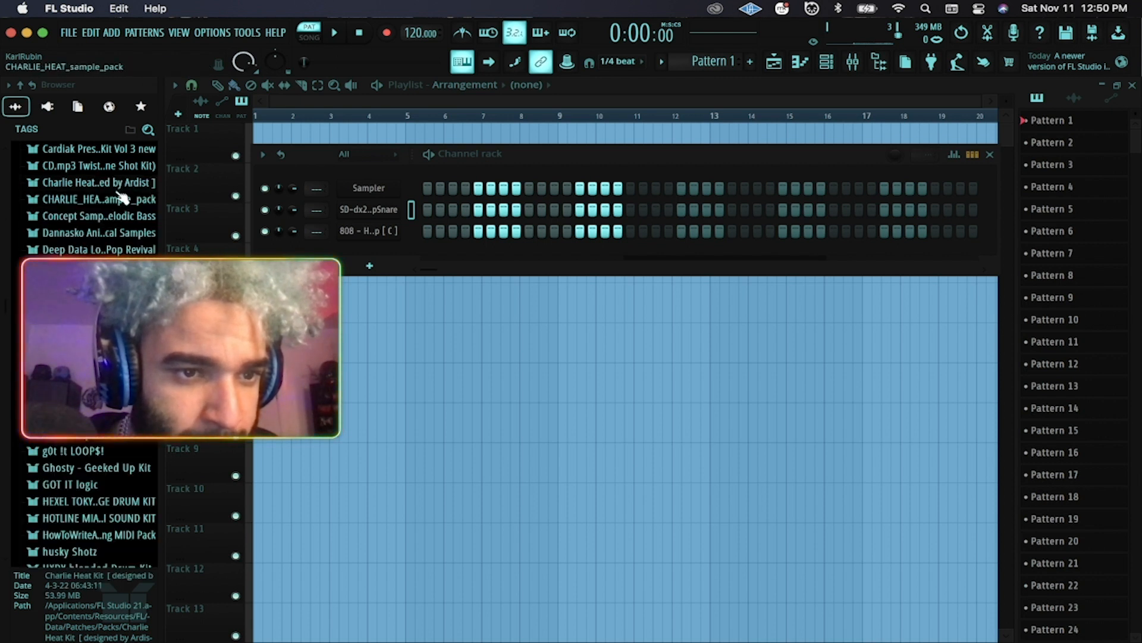
{"action": "left_click", "coordinate": [113, 200]}
{"action": "left_click", "coordinate": [108, 220]}
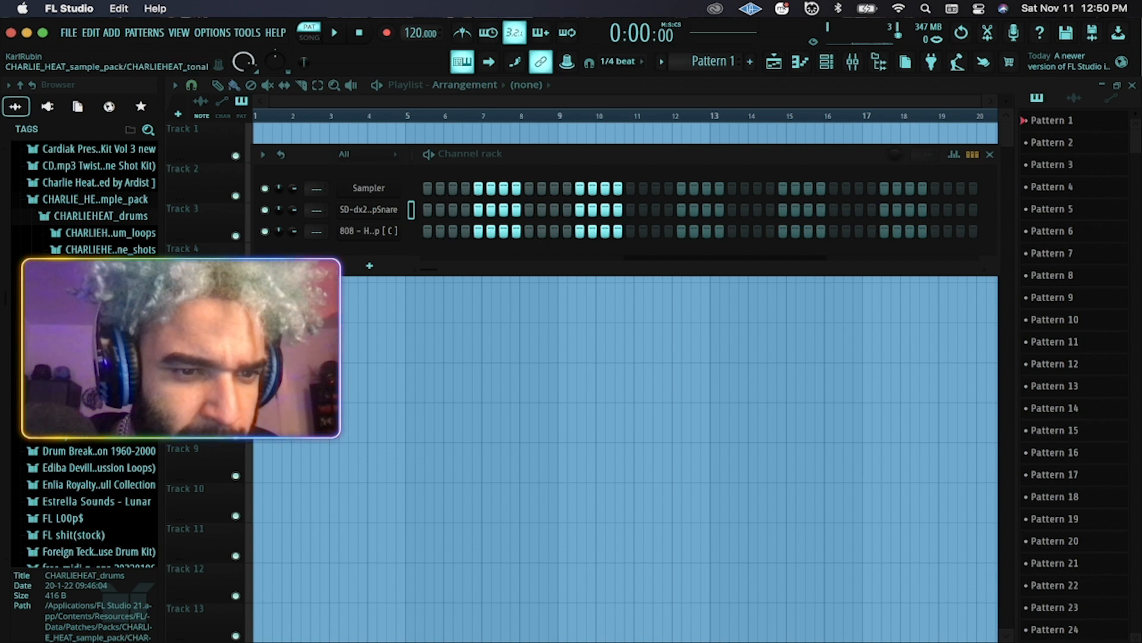
{"action": "left_click", "coordinate": [116, 249]}
{"action": "left_click", "coordinate": [113, 299]}
Audition hi-hats, including forbesclub, and add the chosen one as a new channel.
{"action": "left_click", "coordinate": [113, 316]}
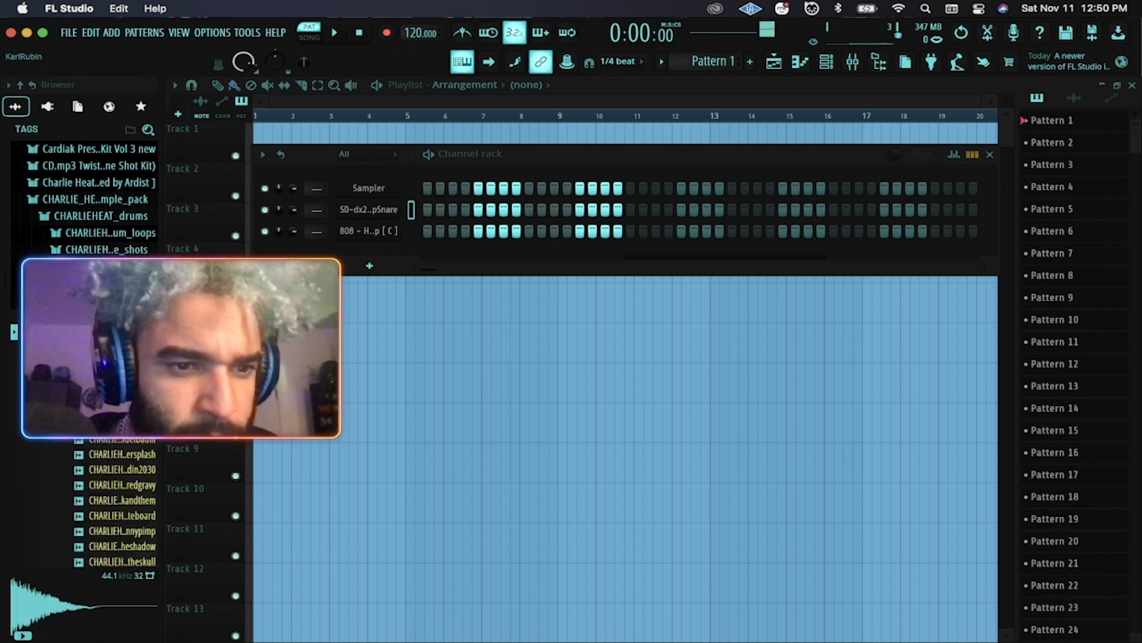
{"action": "left_click", "coordinate": [113, 299]}
{"action": "left_click", "coordinate": [113, 299]}
{"action": "left_click", "coordinate": [113, 332]}
{"action": "left_click", "coordinate": [113, 347]}
{"action": "left_click", "coordinate": [113, 363]}
{"action": "key", "text": "Down"}
{"action": "key", "text": "Down"}
{"action": "key", "text": "Down"}
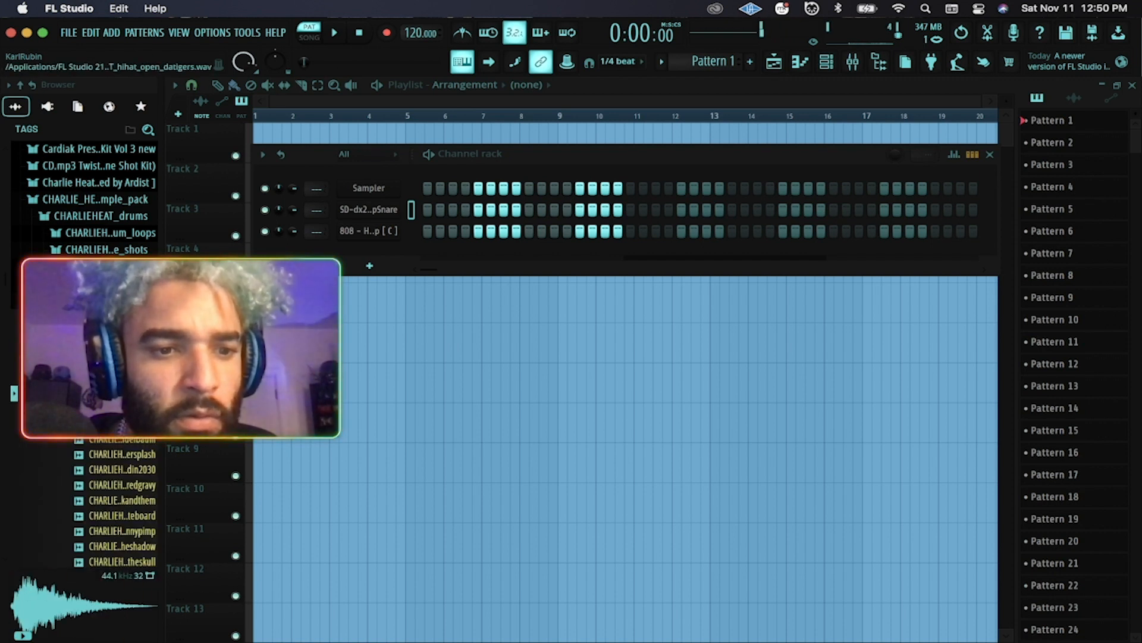
{"action": "left_click_drag", "start_coordinate": [113, 363], "coordinate": [381, 208]}
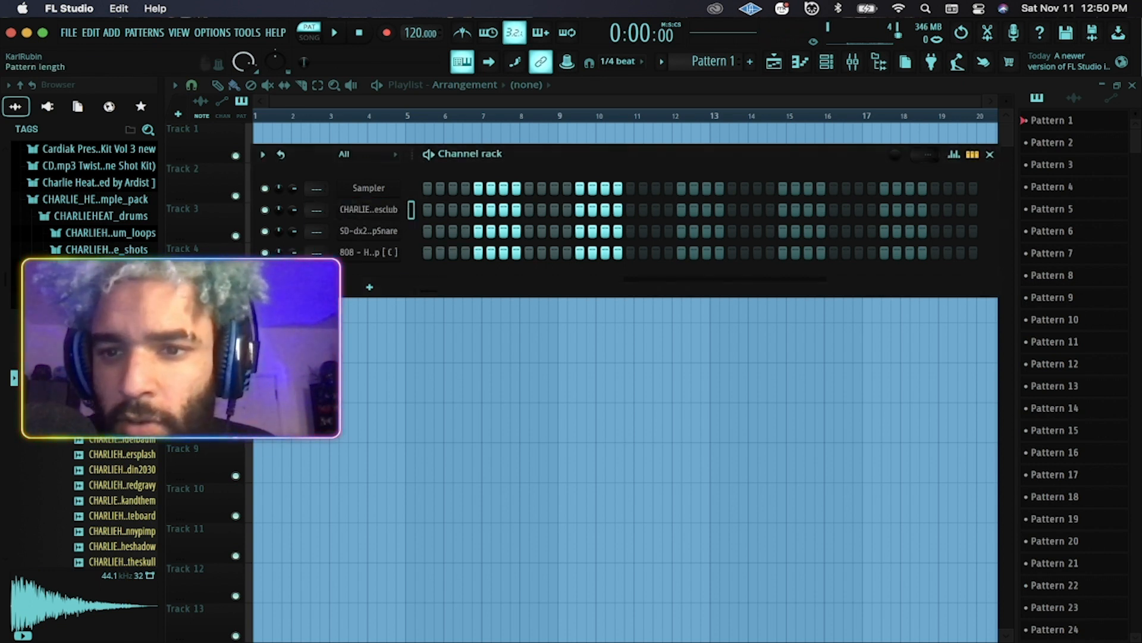
Lengthen the pattern and place Pattern 1 at the start of Track 1 in the playlist.
{"action": "left_click_drag", "start_coordinate": [923, 155], "coordinate": [923, 153]}
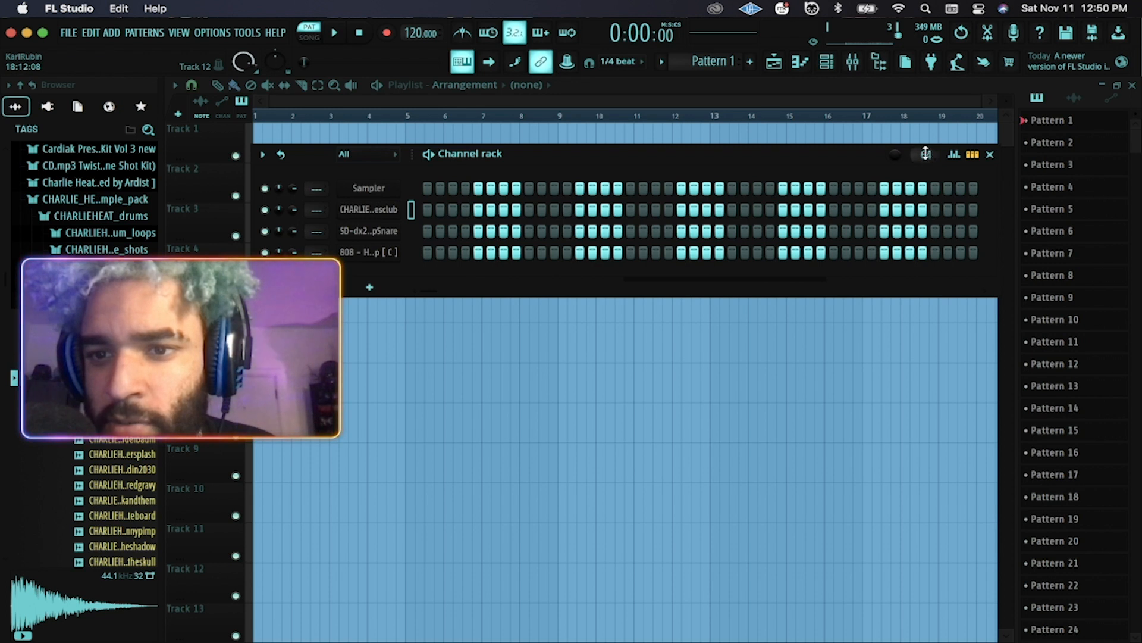
{"action": "left_click", "coordinate": [991, 154]}
{"action": "left_click_drag", "start_coordinate": [1053, 120], "coordinate": [330, 141]}
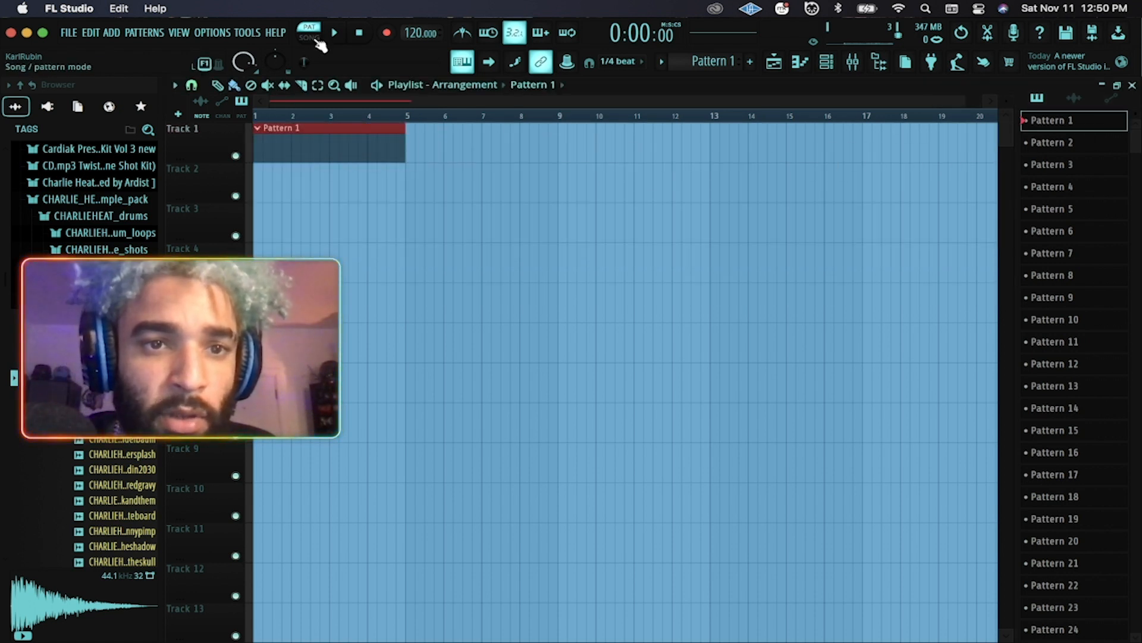
Fill every other step of the hi-hat channel using Fill each 2 steps.
{"action": "left_click", "coordinate": [825, 64]}
{"action": "left_click_drag", "start_coordinate": [534, 156], "coordinate": [532, 155]}
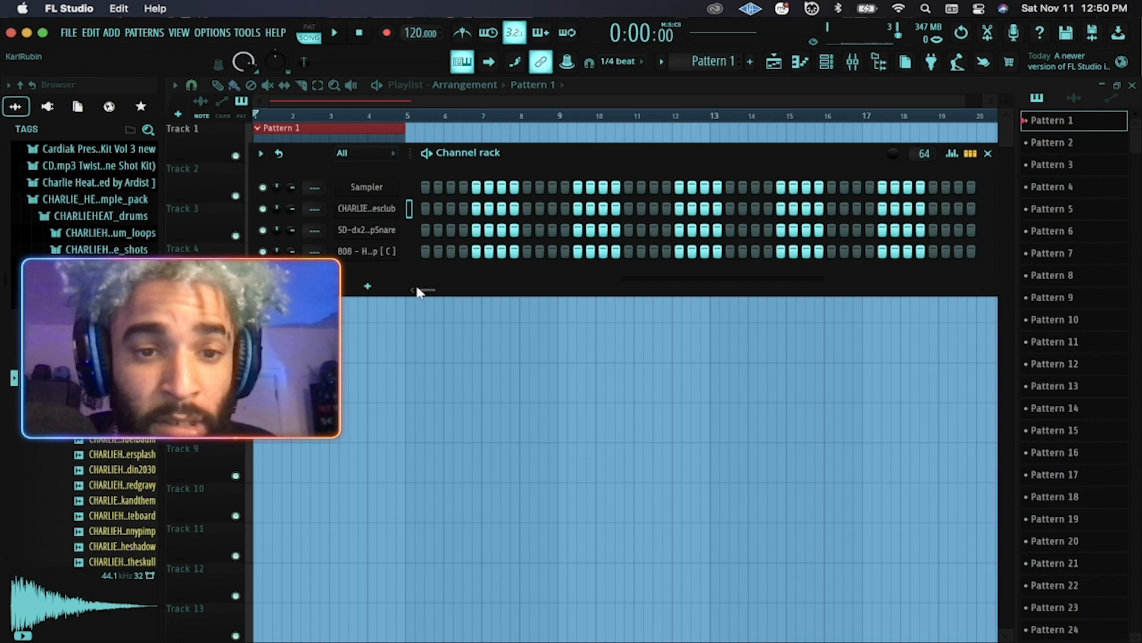
{"action": "right_click", "coordinate": [364, 209]}
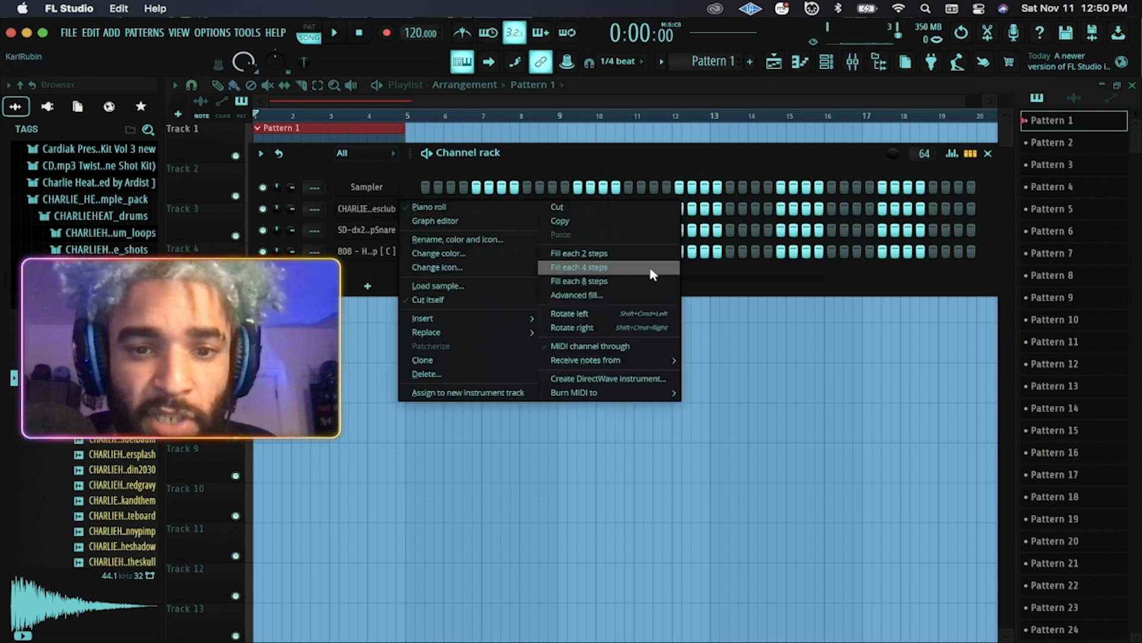
{"action": "left_click", "coordinate": [586, 254]}
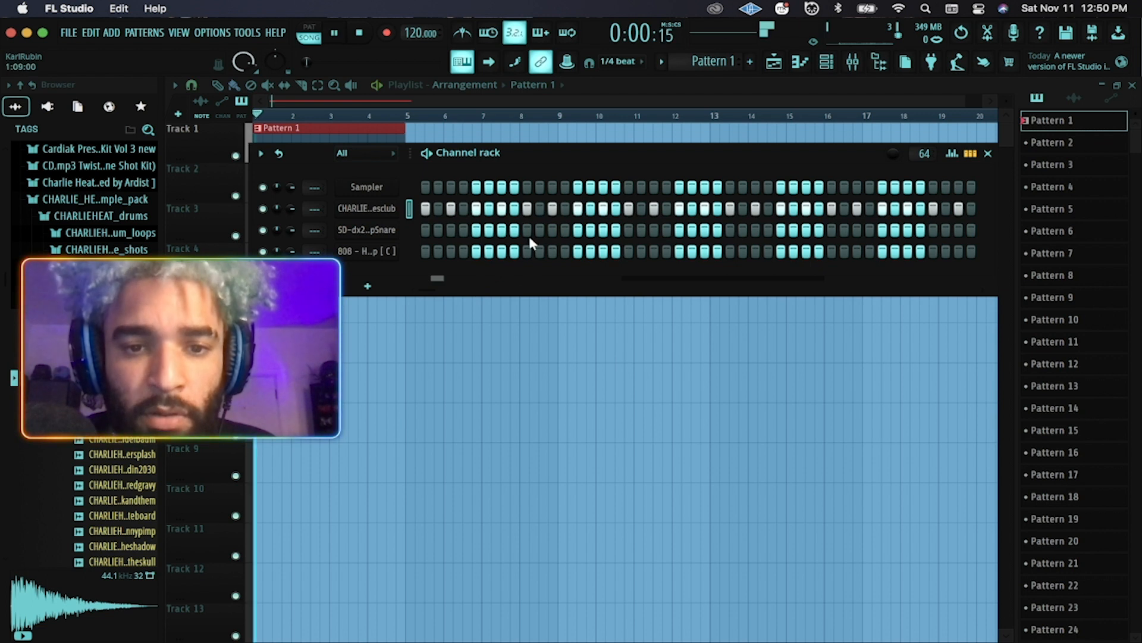
Add four extra snare hits across the pattern's steps.
{"action": "left_click", "coordinate": [730, 229]}
{"action": "left_click", "coordinate": [933, 230]}
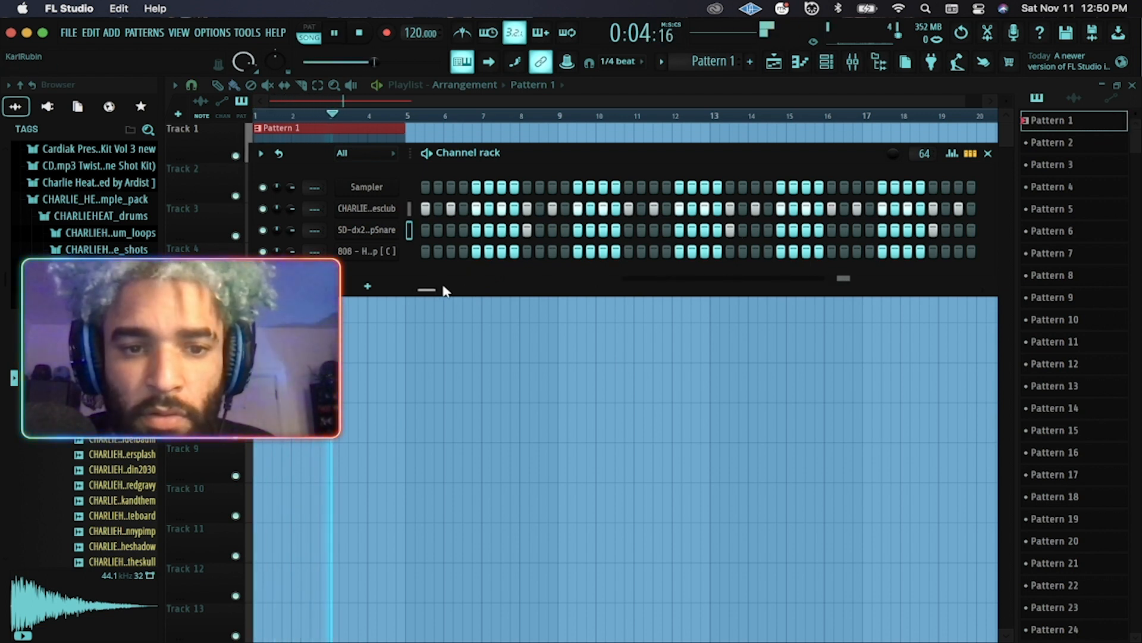
{"action": "left_click_drag", "start_coordinate": [433, 288], "coordinate": [445, 288]}
{"action": "left_click", "coordinate": [819, 230]}
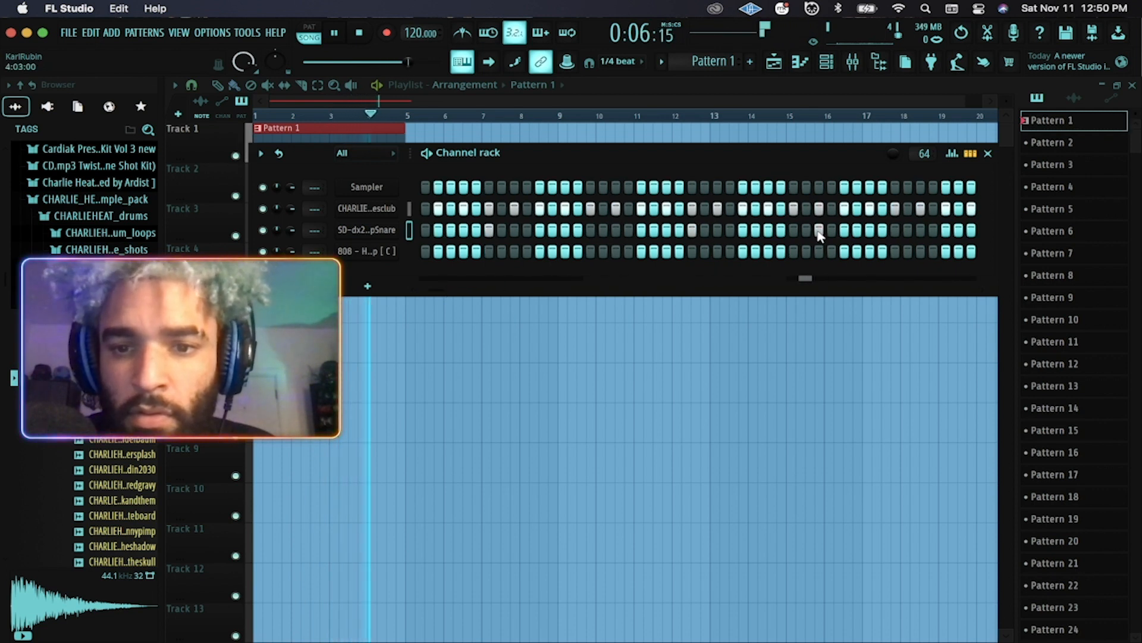
{"action": "left_click", "coordinate": [894, 230]}
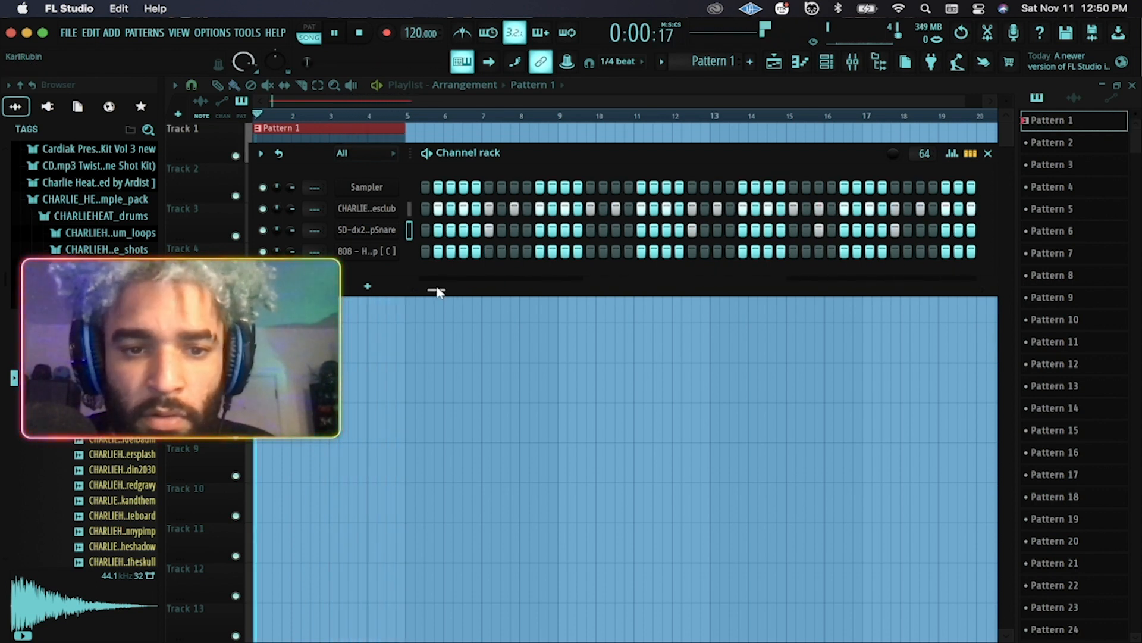
{"action": "left_click_drag", "start_coordinate": [437, 289], "coordinate": [424, 289]}
{"action": "right_click", "coordinate": [386, 251]}
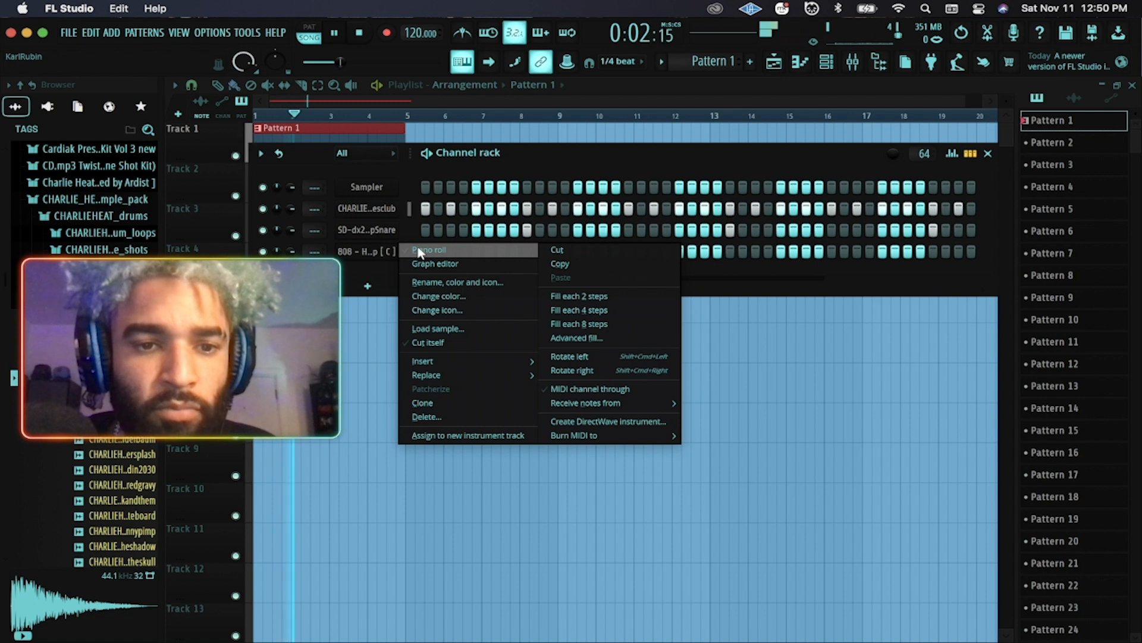
Open the 808 - Hyperloop [ C ] channel in the piano roll.
{"action": "left_click", "coordinate": [420, 251]}
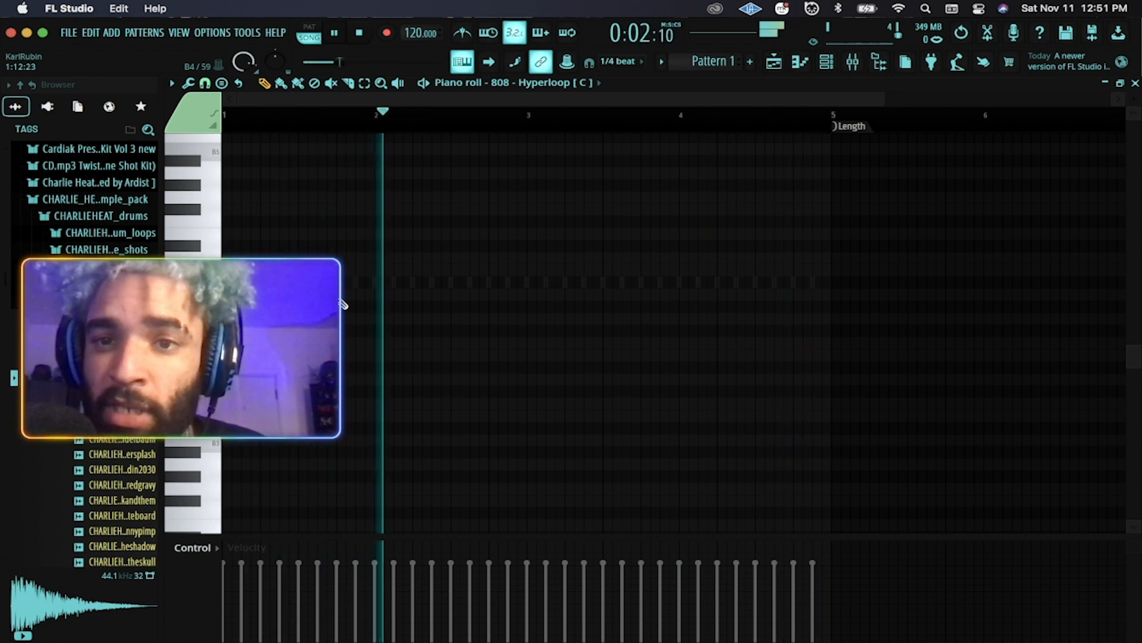
{"action": "mouse_move", "coordinate": [726, 639]}
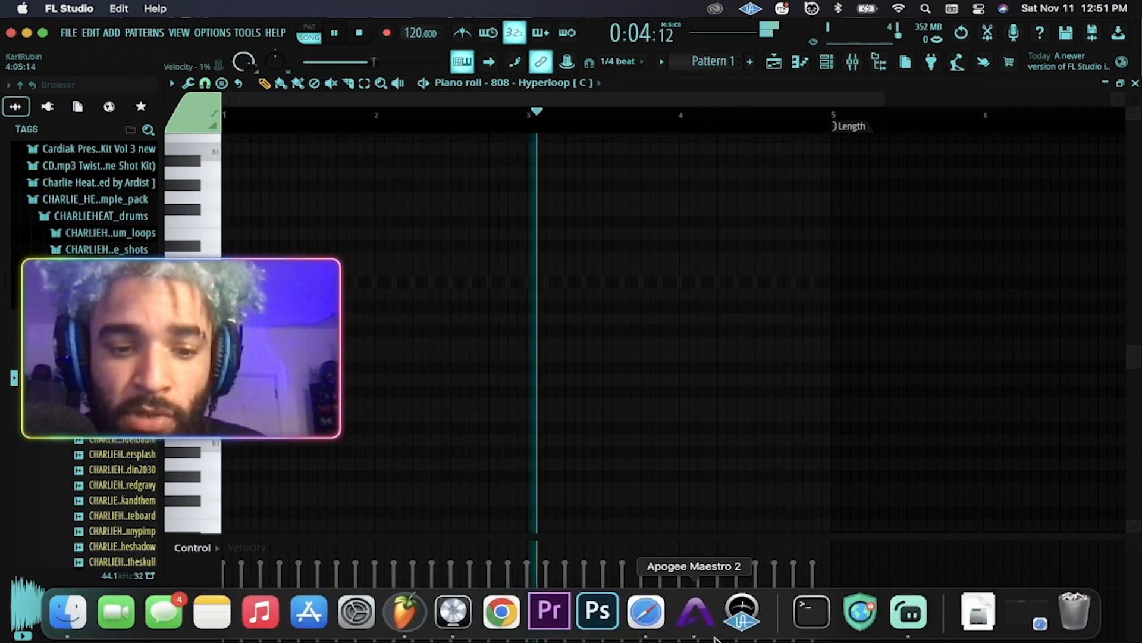
{"action": "left_click", "coordinate": [453, 612]}
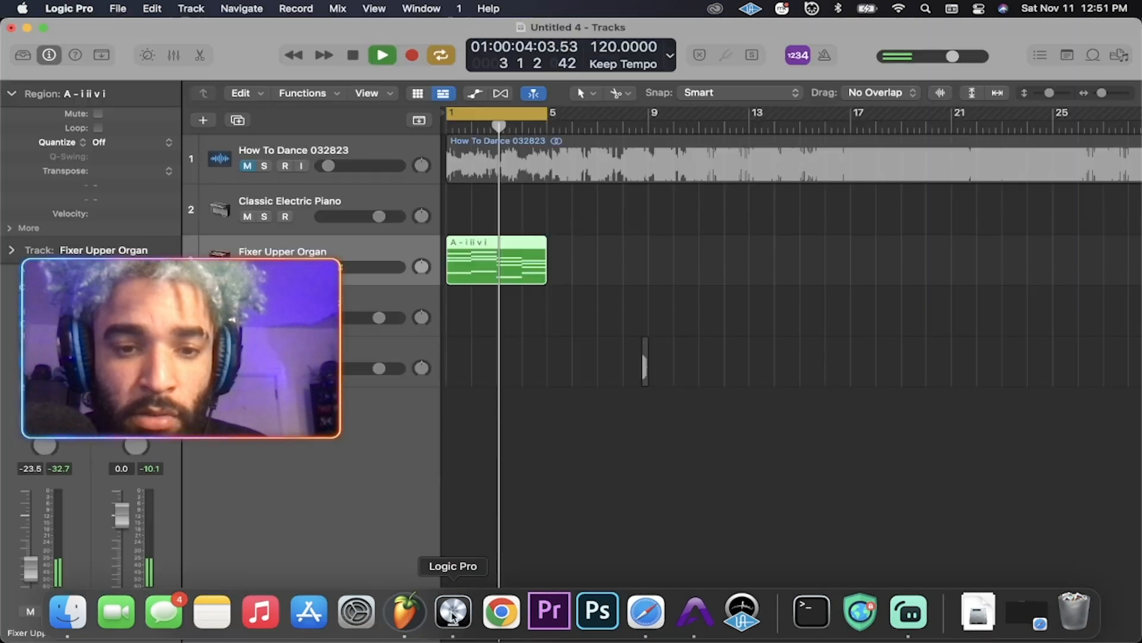
{"action": "double_click", "coordinate": [495, 262]}
{"action": "scroll", "coordinate": [497, 340], "scroll_direction": "down", "scroll_amount": 3}
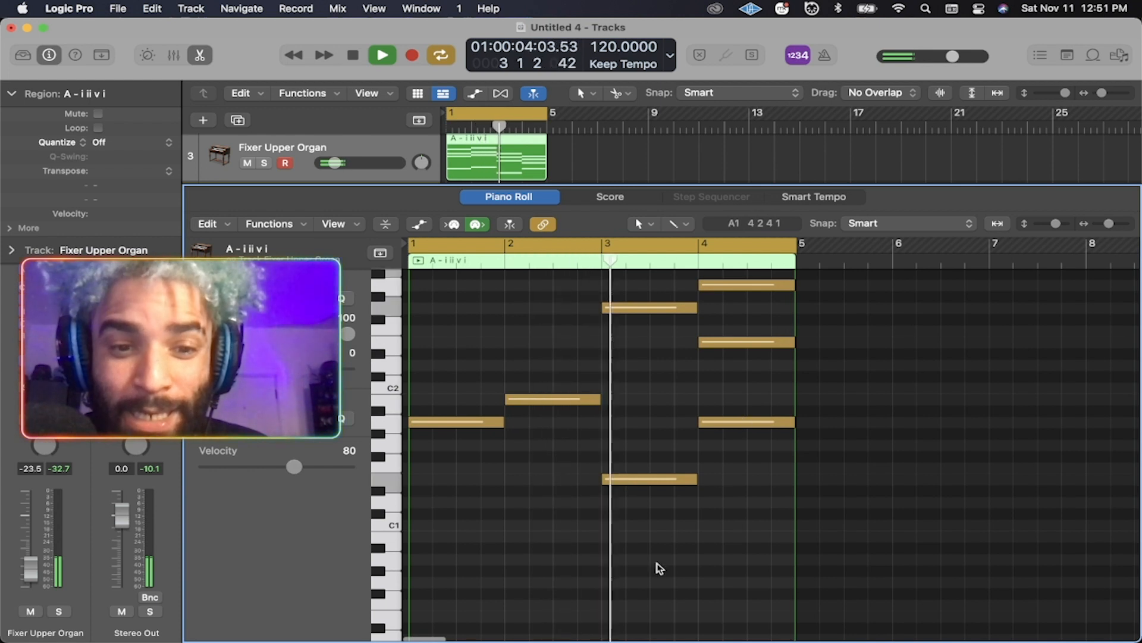
{"action": "mouse_move", "coordinate": [646, 612]}
{"action": "left_click", "coordinate": [387, 611]}
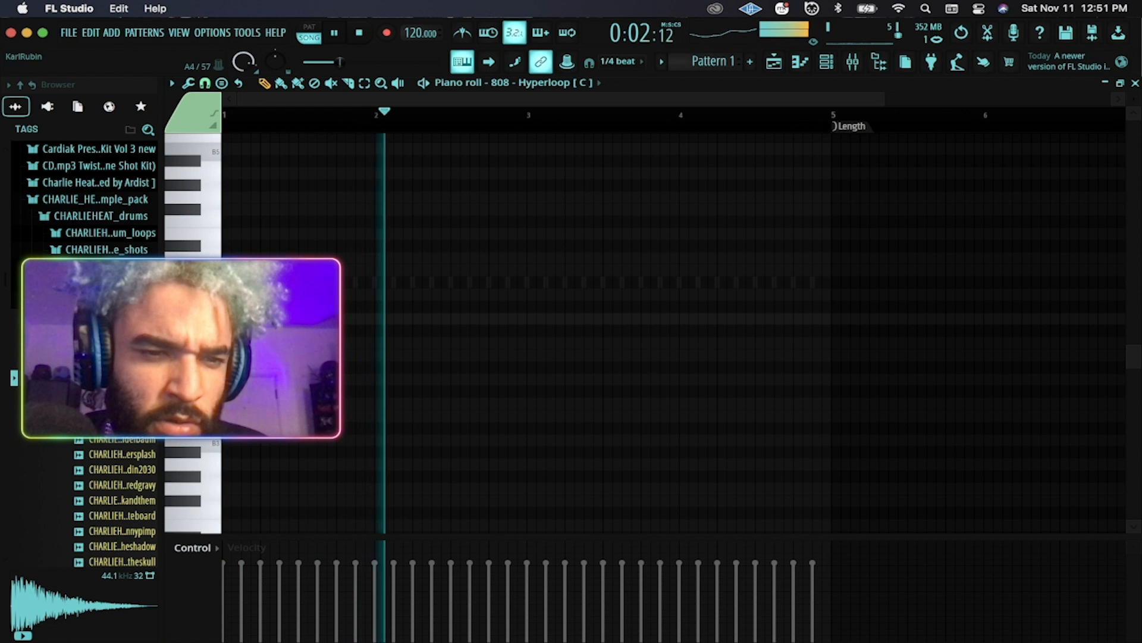
Audition the beat, then add a B4 note near bar 2, drop one note to E4, and add an A4 at bar 4.
{"action": "key", "text": "space"}
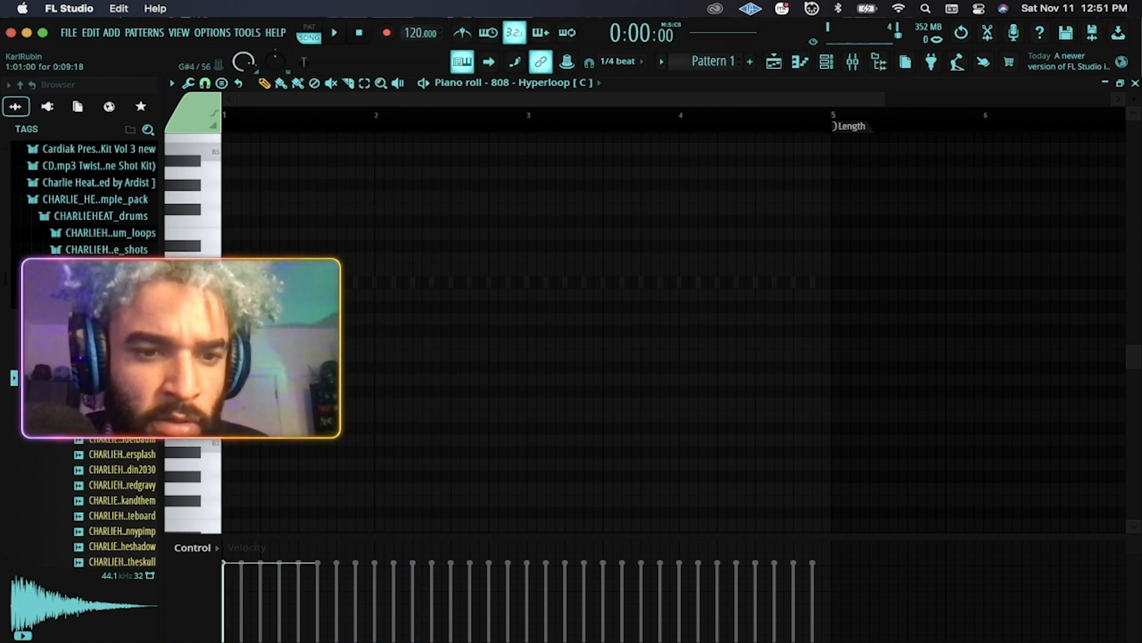
{"action": "key", "text": "space"}
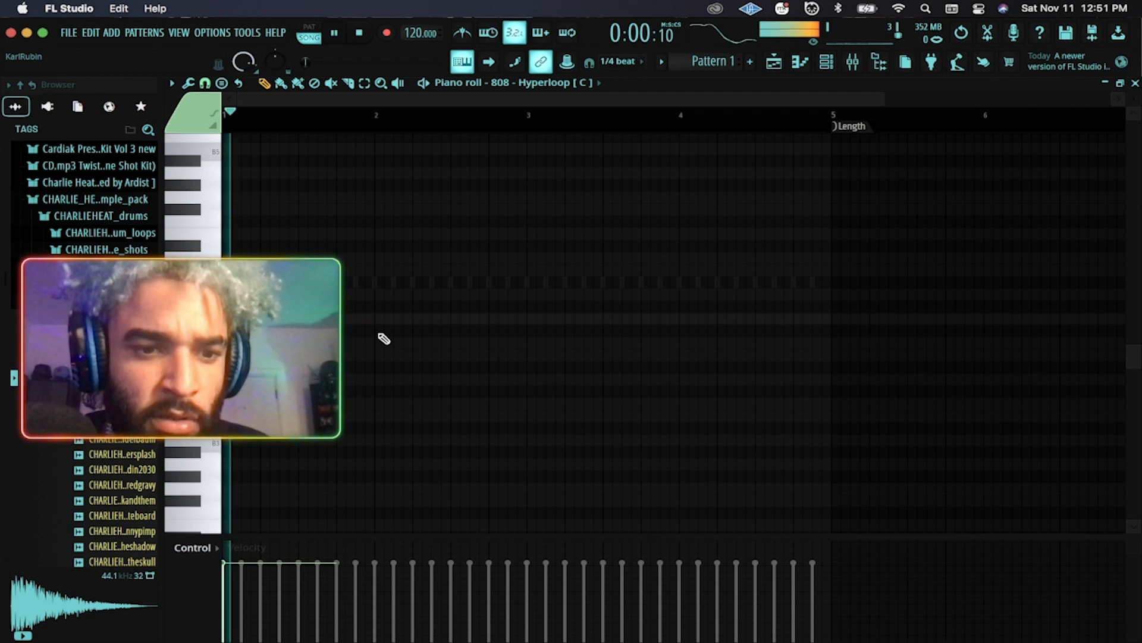
{"action": "key", "text": "space"}
{"action": "left_click", "coordinate": [420, 294]}
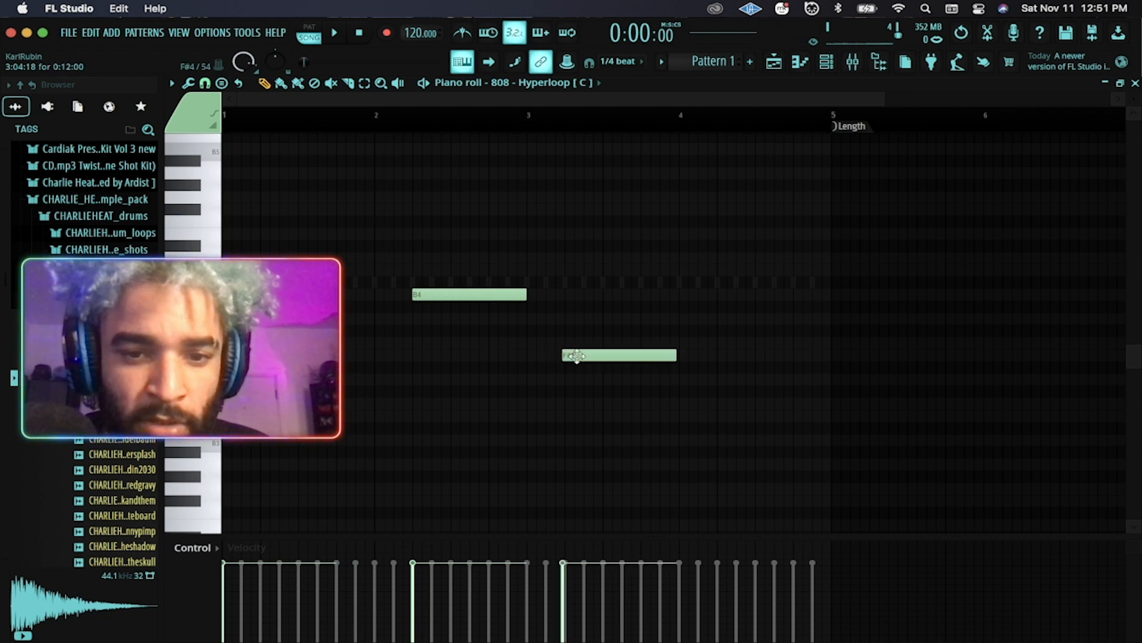
{"action": "left_click_drag", "start_coordinate": [577, 356], "coordinate": [582, 381]}
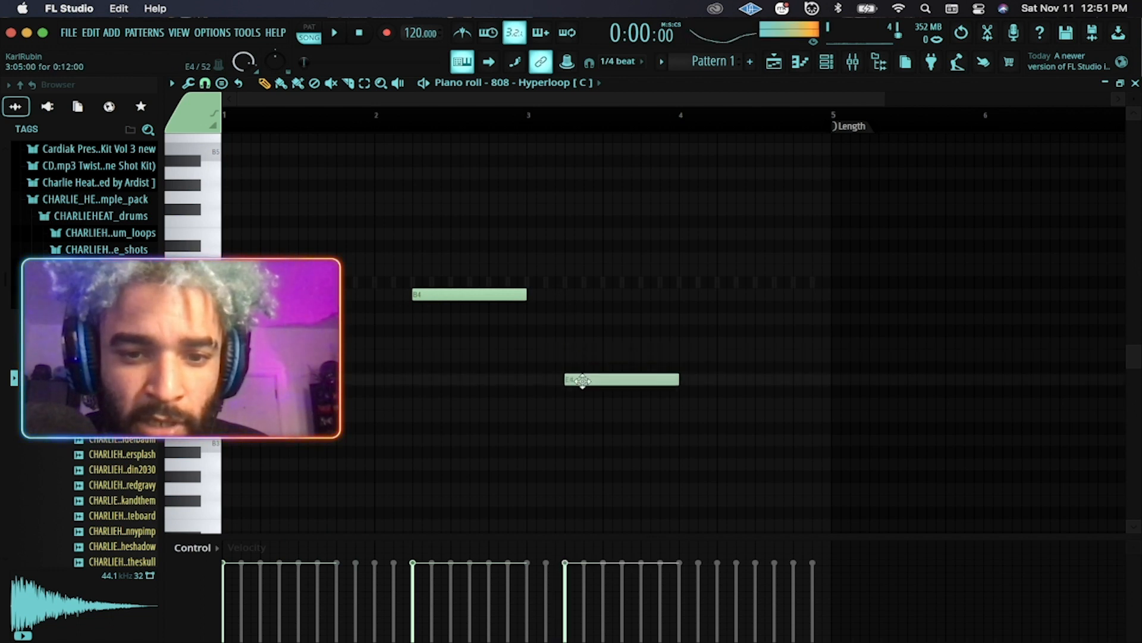
{"action": "left_click", "coordinate": [679, 319]}
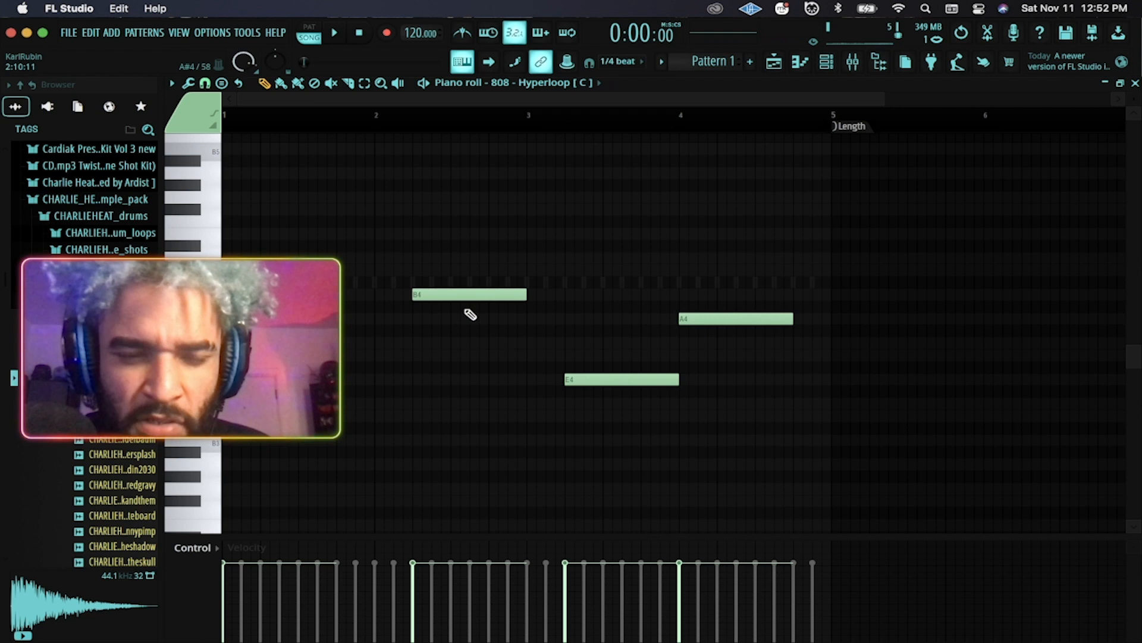
{"action": "left_click_drag", "start_coordinate": [631, 407], "coordinate": [602, 364]}
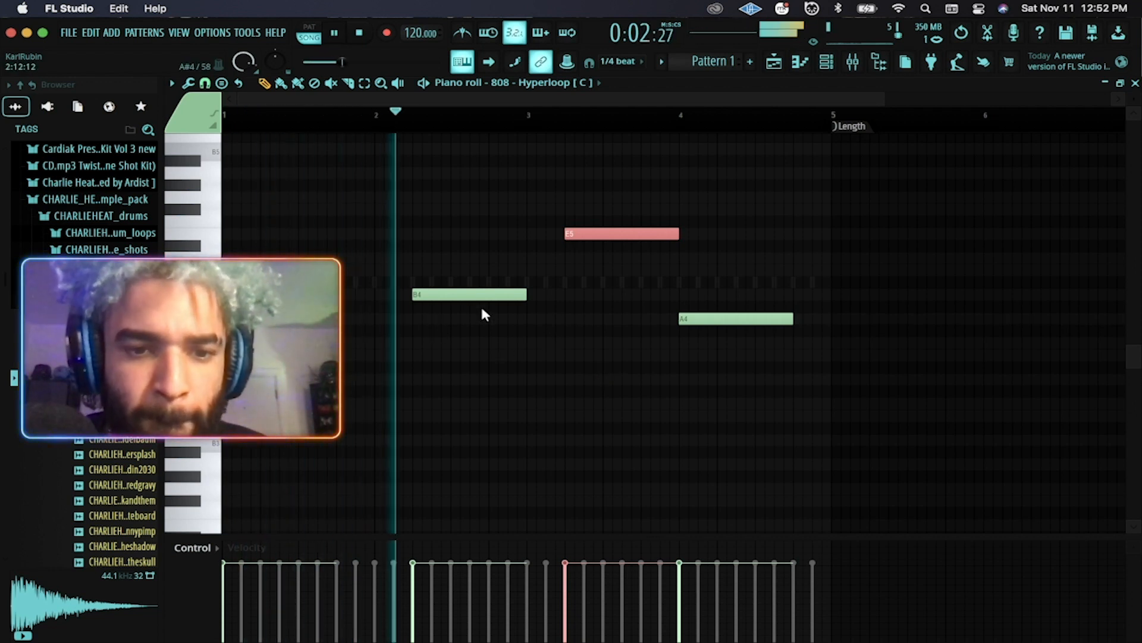
Move the E5 note to bar 3, shift and shorten the A4 notes, and add an extra A4 and a second E5.
{"action": "left_click_drag", "start_coordinate": [581, 232], "coordinate": [543, 232]}
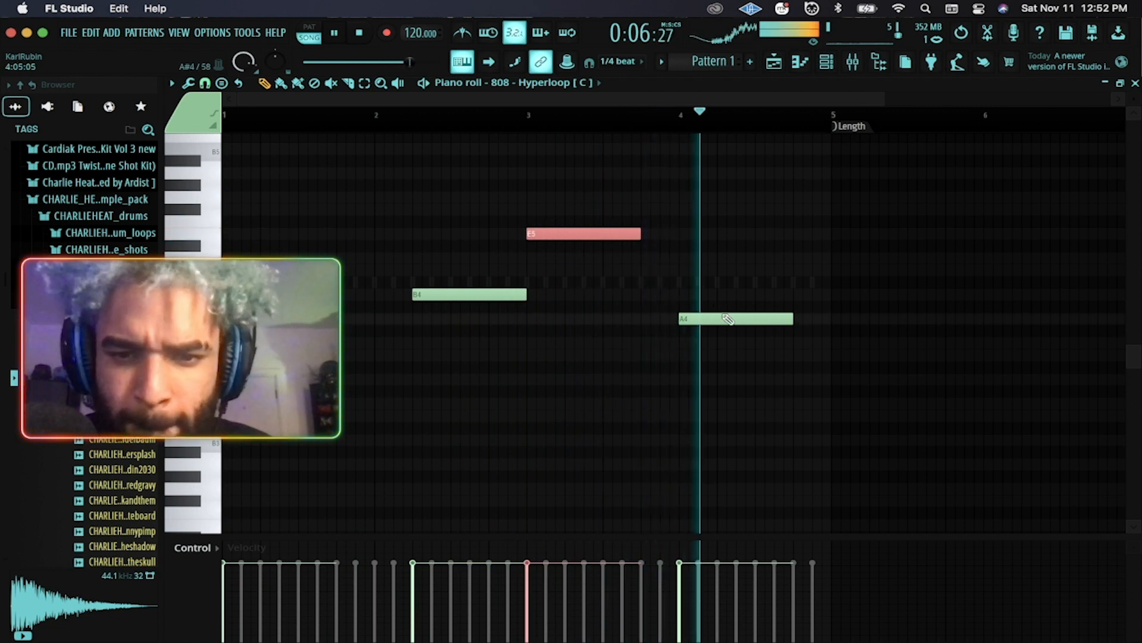
{"action": "left_click_drag", "start_coordinate": [722, 317], "coordinate": [759, 317]}
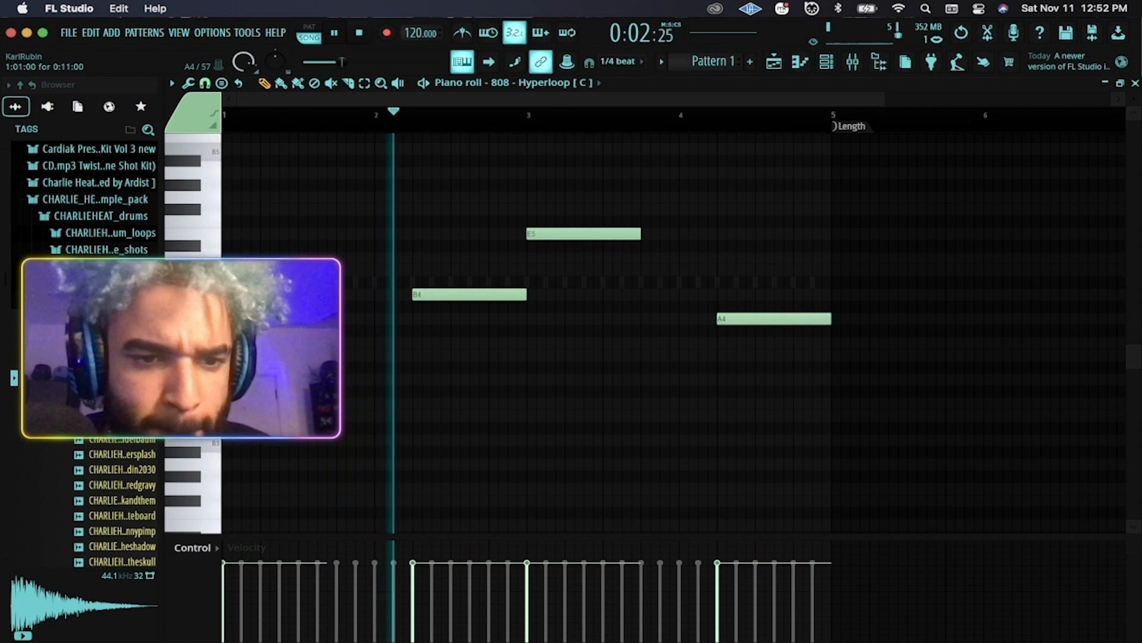
{"action": "left_click_drag", "start_coordinate": [325, 318], "coordinate": [316, 319]}
{"action": "left_click", "coordinate": [323, 319]}
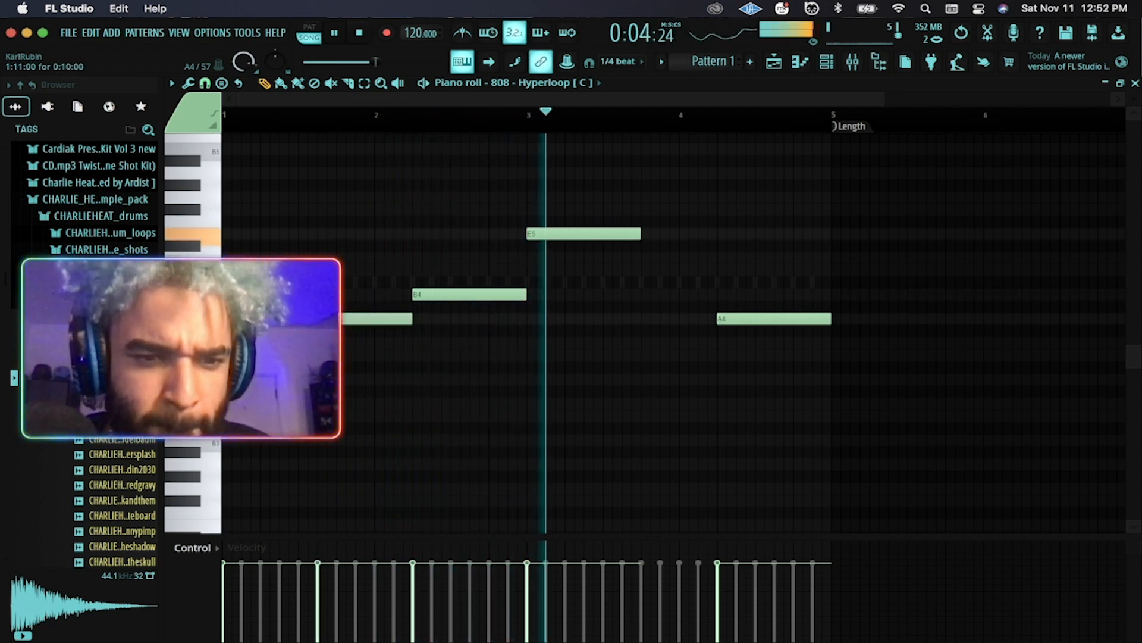
{"action": "left_click", "coordinate": [653, 233]}
{"action": "left_click_drag", "start_coordinate": [671, 233], "coordinate": [663, 233]}
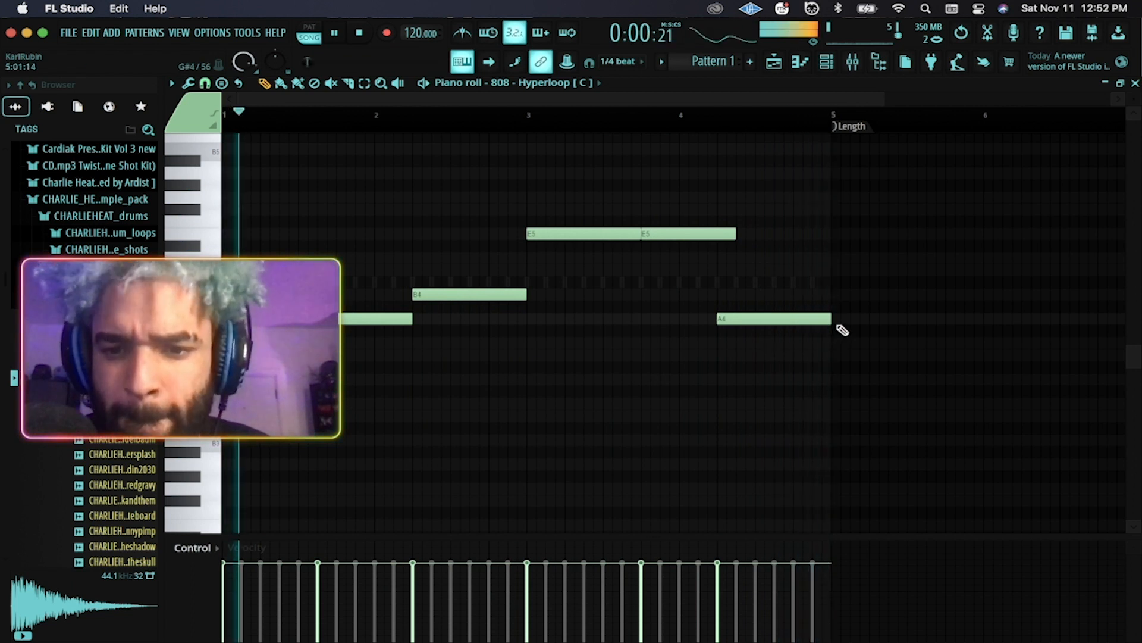
Tighten the ending with another A4 and a shortened second E5, stop playback and bring up the Channel rack.
{"action": "mouse_move", "coordinate": [830, 319]}
{"action": "left_mouse_down"}
{"action": "mouse_move", "coordinate": [783, 318]}
{"action": "mouse_move", "coordinate": [832, 319]}
{"action": "left_mouse_up"}
{"action": "left_click", "coordinate": [797, 319]}
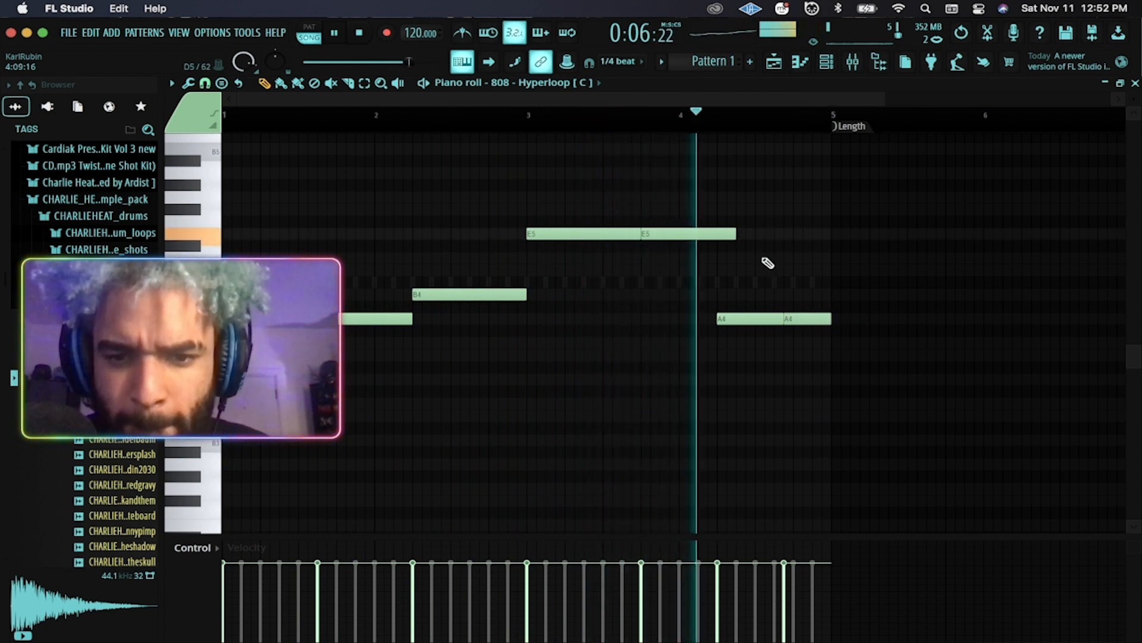
{"action": "left_click_drag", "start_coordinate": [736, 233], "coordinate": [717, 234]}
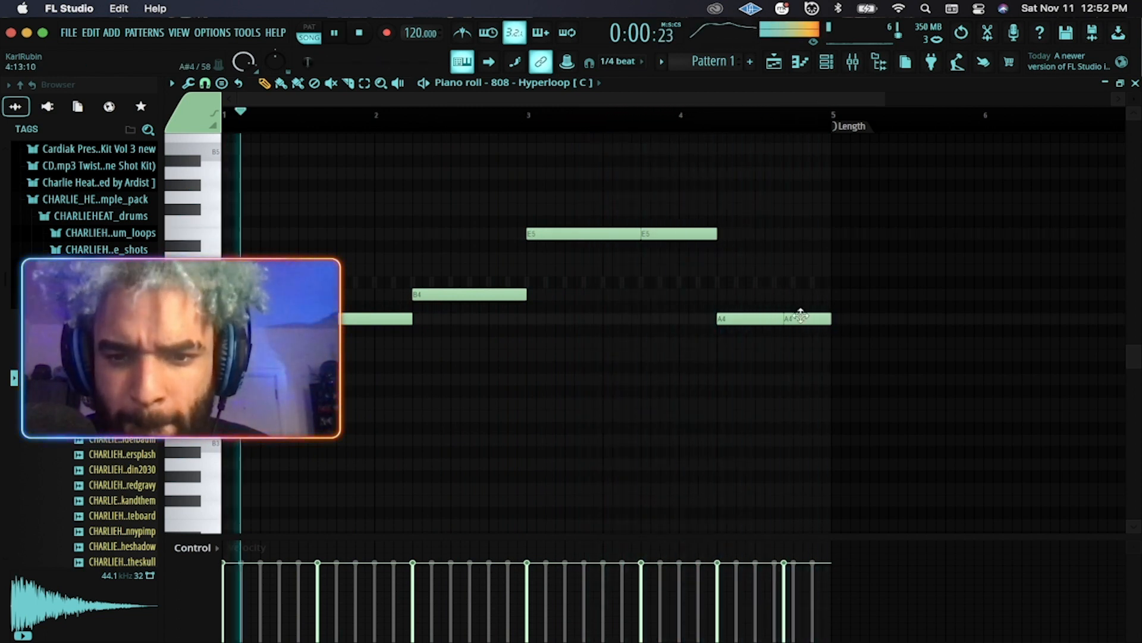
{"action": "mouse_move", "coordinate": [778, 320]}
{"action": "left_mouse_down"}
{"action": "mouse_move", "coordinate": [817, 319]}
{"action": "mouse_move", "coordinate": [770, 321]}
{"action": "left_mouse_up"}
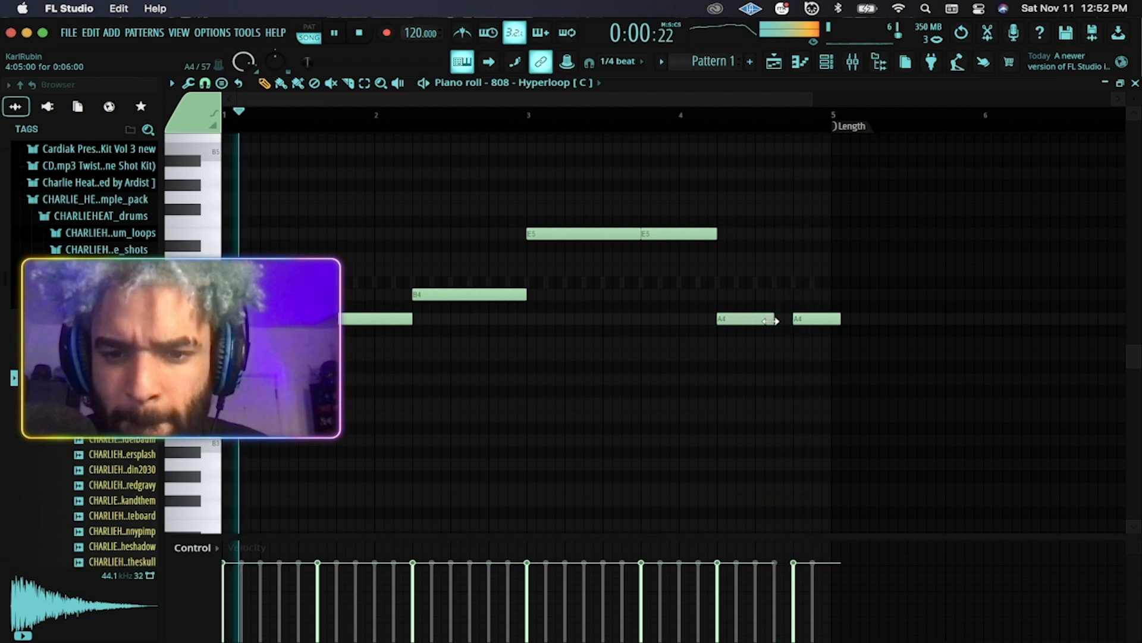
{"action": "mouse_move", "coordinate": [812, 320]}
{"action": "left_mouse_down"}
{"action": "mouse_move", "coordinate": [793, 321]}
{"action": "mouse_move", "coordinate": [831, 318]}
{"action": "left_mouse_up"}
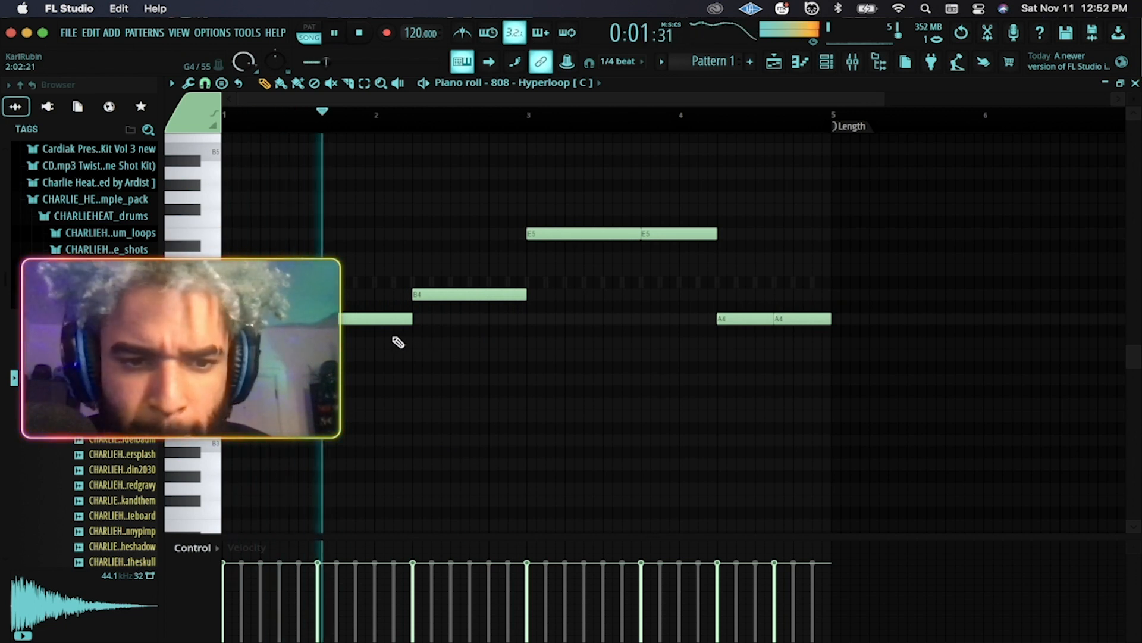
{"action": "key", "text": "space"}
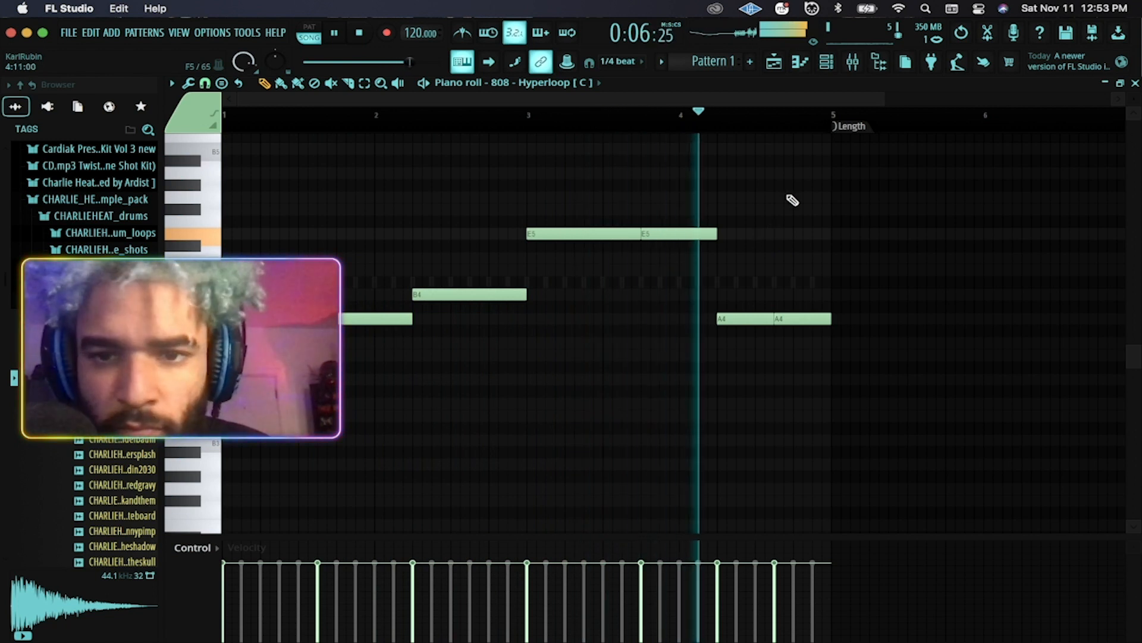
{"action": "key", "text": "F6"}
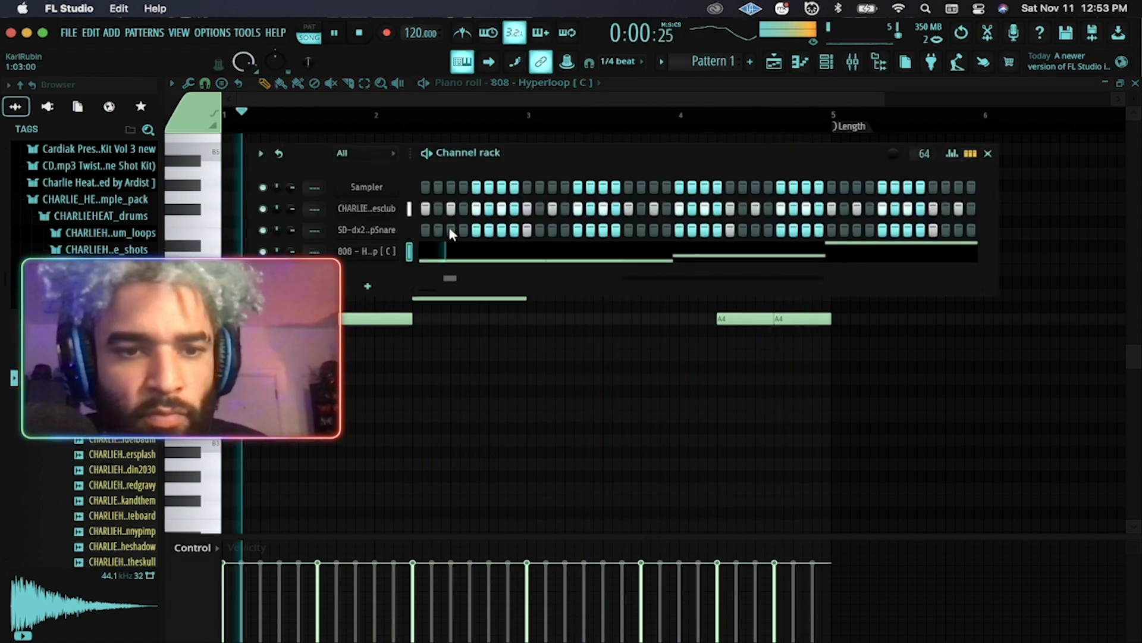
Preview samples in the kicks folder and add CHARLIEHEAT_kick_bigrato as a new channel.
{"action": "left_click", "coordinate": [107, 300]}
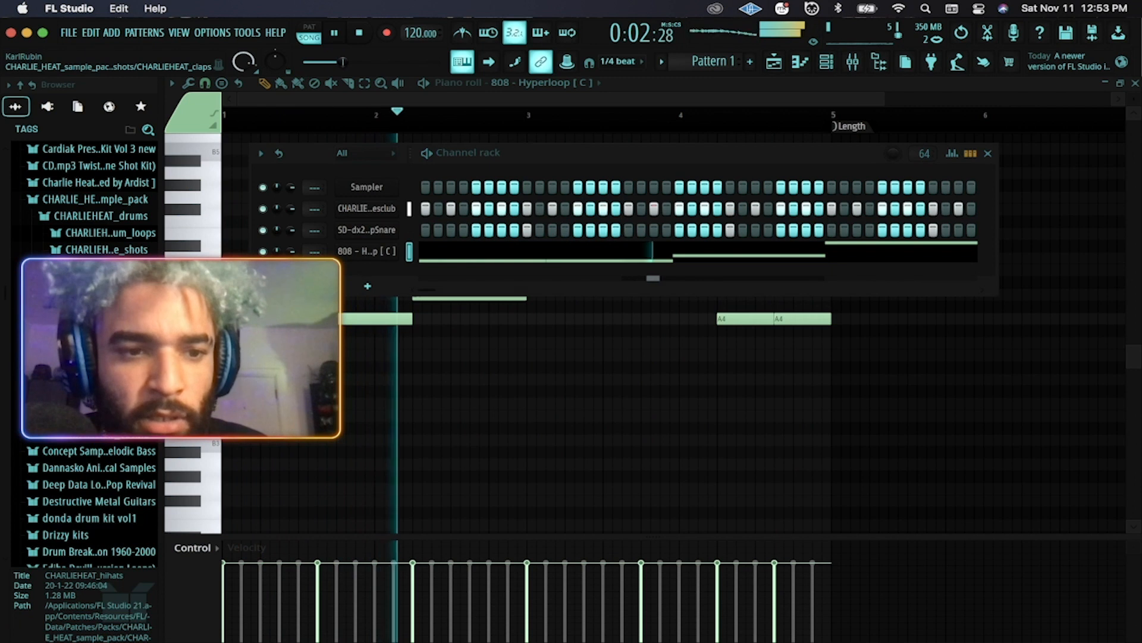
{"action": "key", "text": "space"}
{"action": "left_click", "coordinate": [108, 317]}
{"action": "left_click", "coordinate": [107, 333]}
{"action": "left_click", "coordinate": [107, 350]}
{"action": "left_click", "coordinate": [107, 366]}
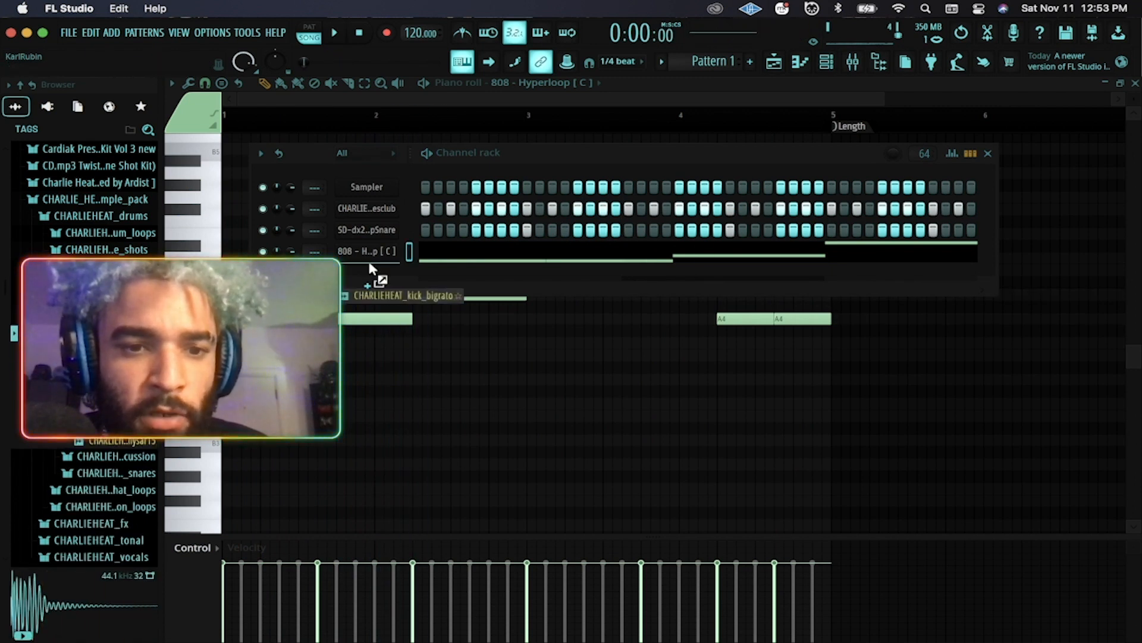
{"action": "left_click_drag", "start_coordinate": [370, 265], "coordinate": [362, 273]}
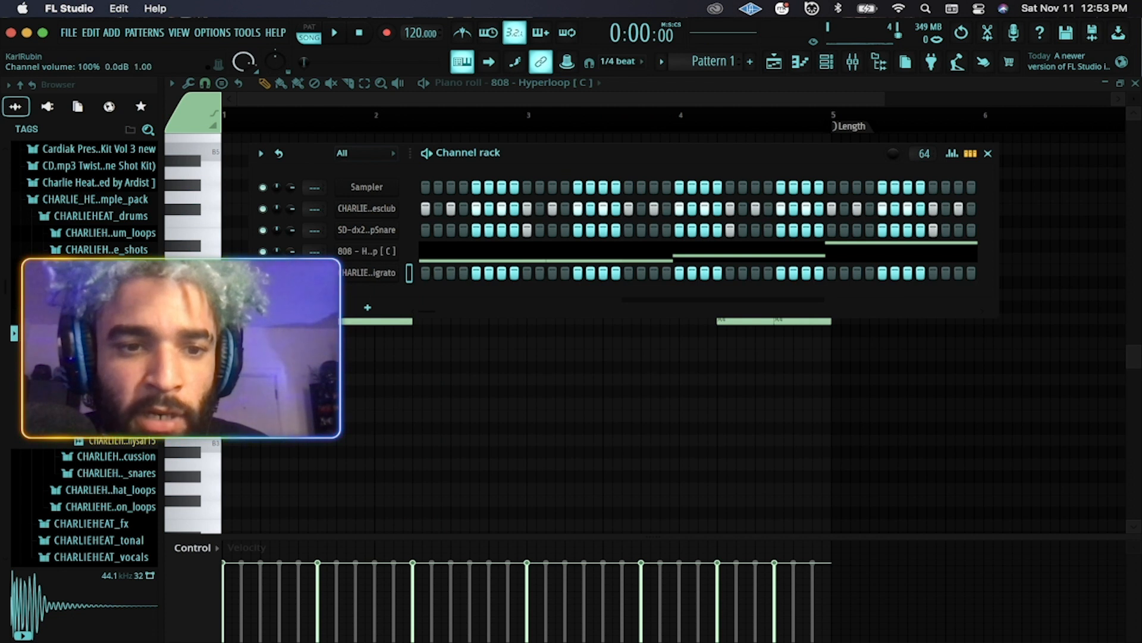
Program the kick on the first step plus three later steps while the pattern plays.
{"action": "left_click", "coordinate": [425, 273]}
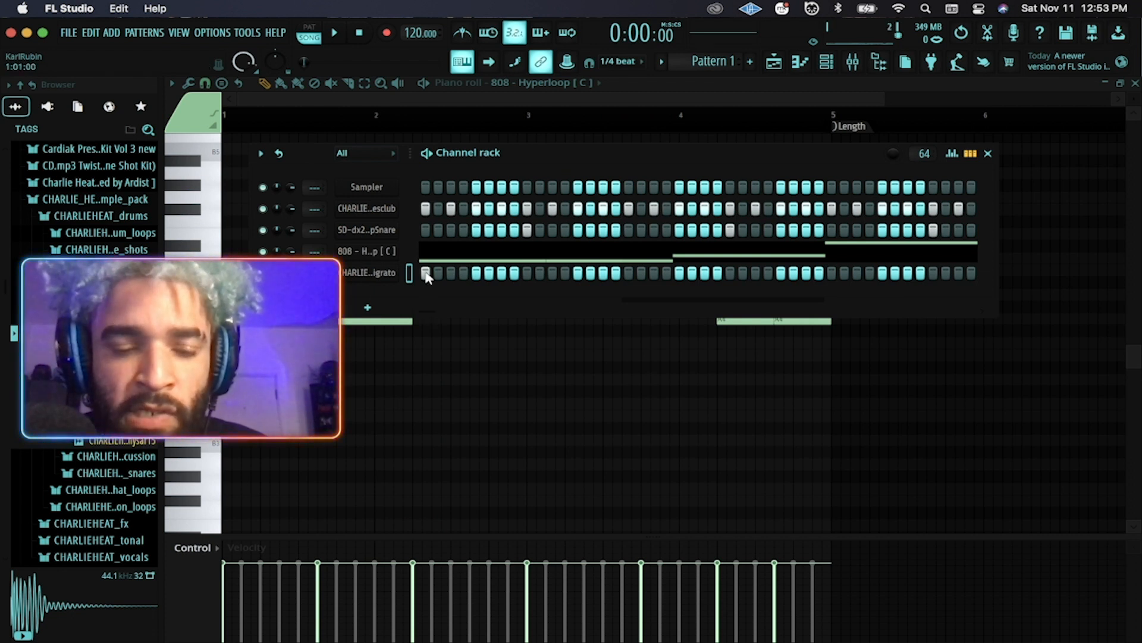
{"action": "key", "text": "space"}
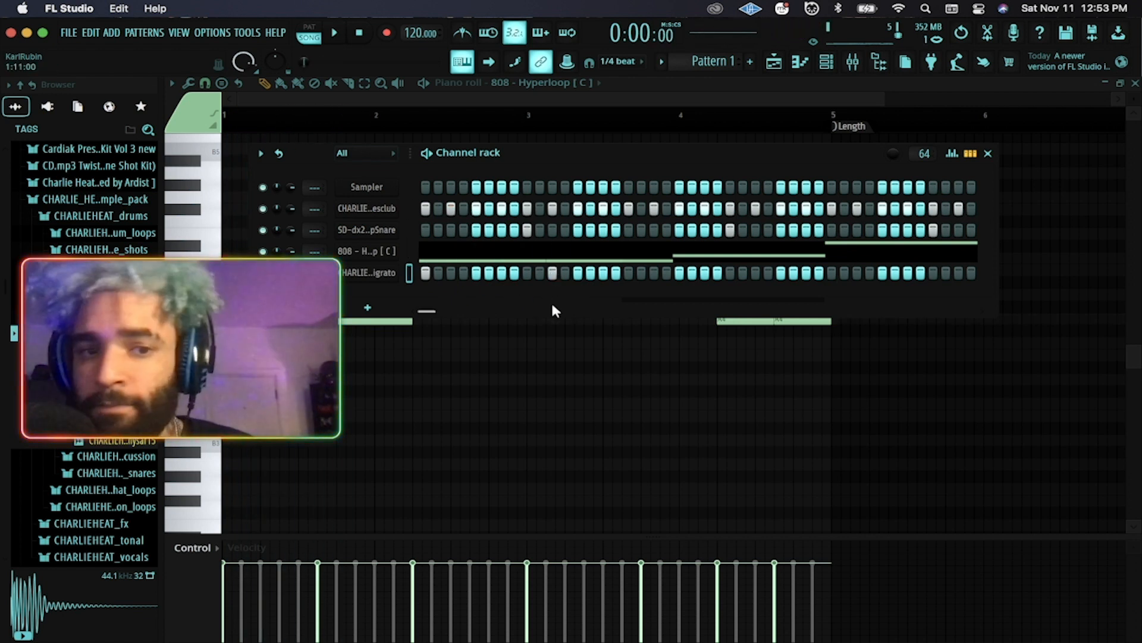
{"action": "key", "text": "space"}
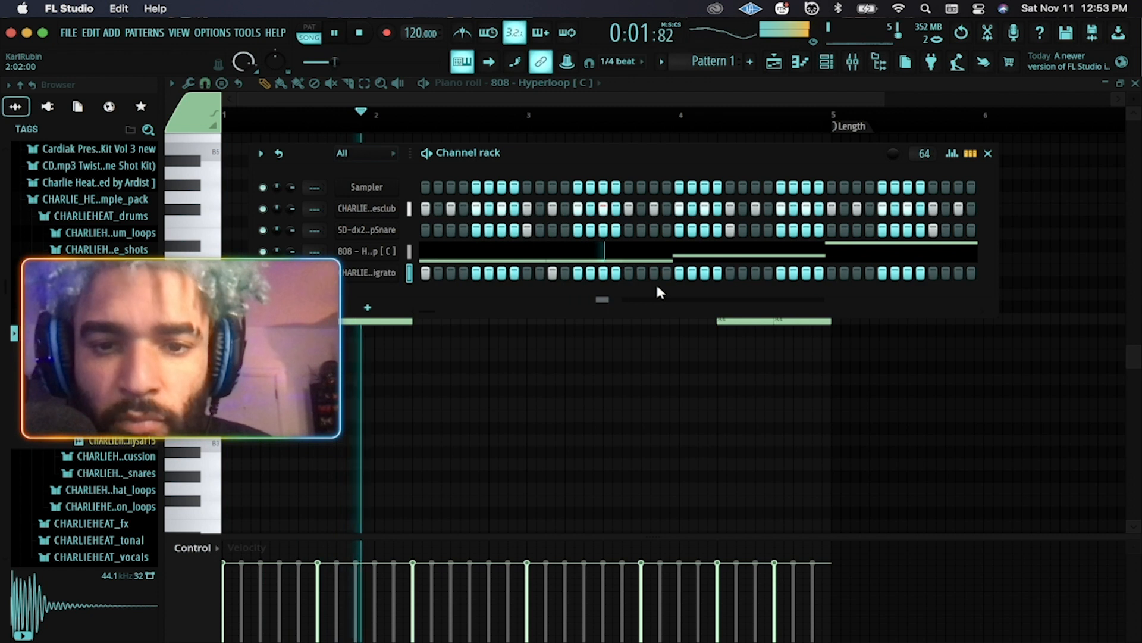
{"action": "left_click", "coordinate": [680, 274]}
{"action": "left_click", "coordinate": [806, 274]}
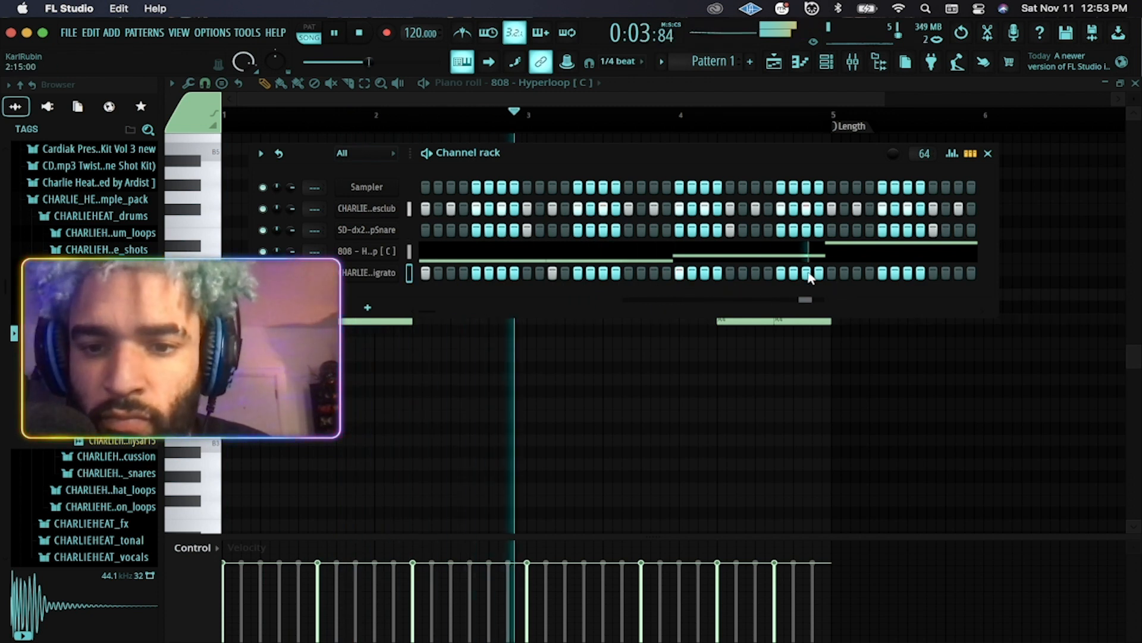
{"action": "left_click", "coordinate": [958, 272]}
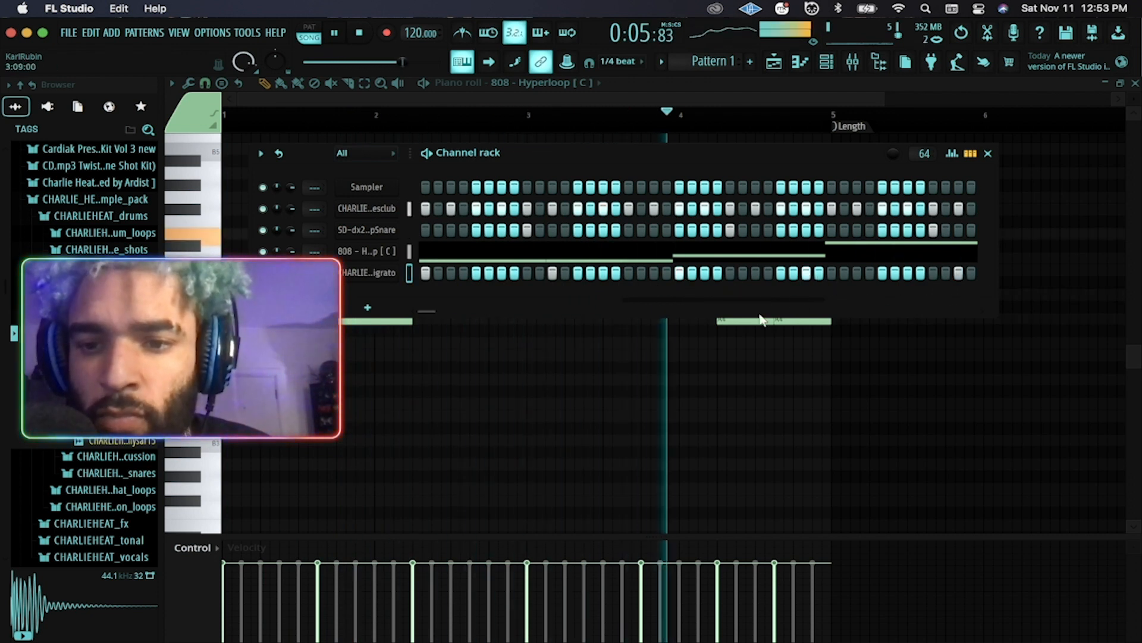
{"action": "mouse_move", "coordinate": [429, 307]}
{"action": "left_mouse_down"}
{"action": "mouse_move", "coordinate": [452, 304]}
{"action": "mouse_move", "coordinate": [429, 312]}
{"action": "mouse_move", "coordinate": [440, 316]}
{"action": "left_mouse_up"}
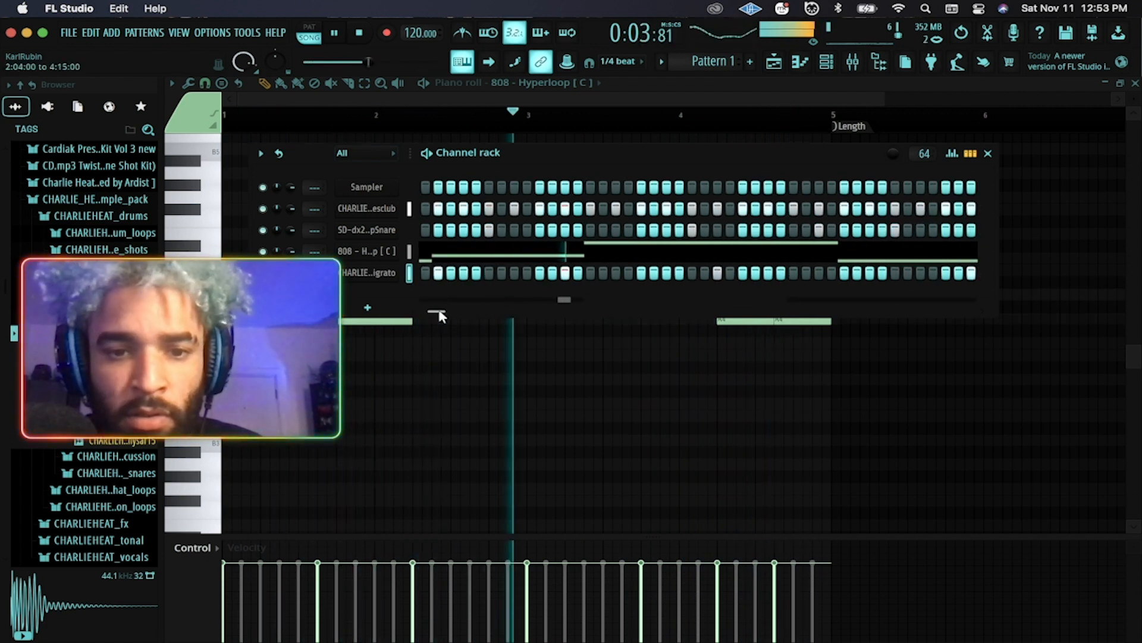
Remove two kick hits, move one to a different step, and stop playback.
{"action": "right_click", "coordinate": [565, 273]}
{"action": "left_click", "coordinate": [590, 273]}
{"action": "right_click", "coordinate": [719, 273]}
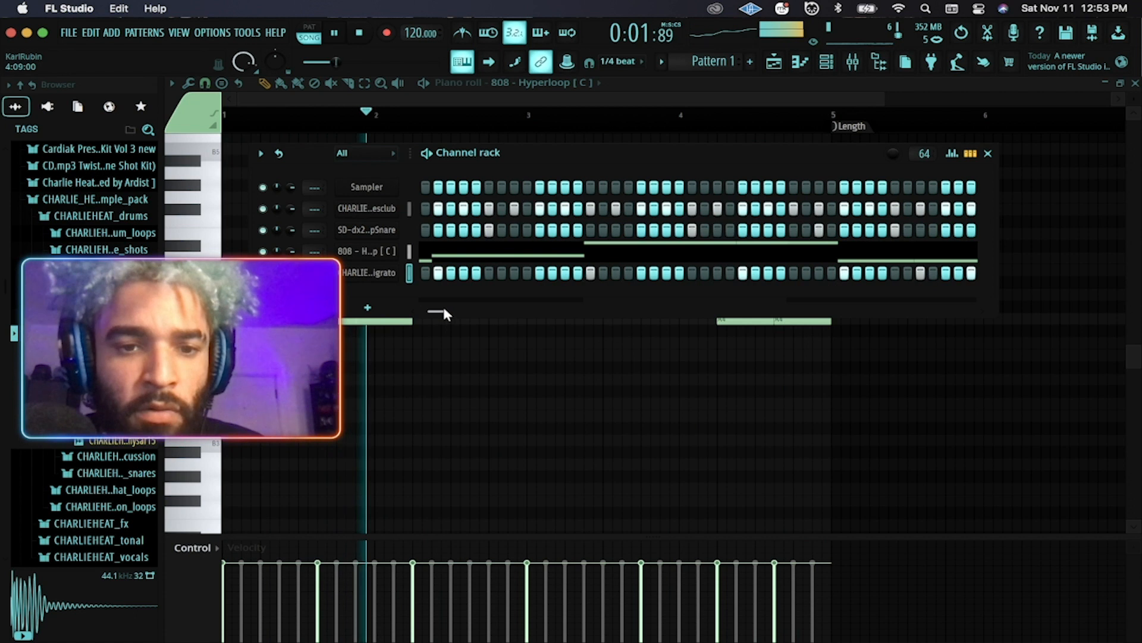
{"action": "left_click_drag", "start_coordinate": [444, 311], "coordinate": [414, 311]}
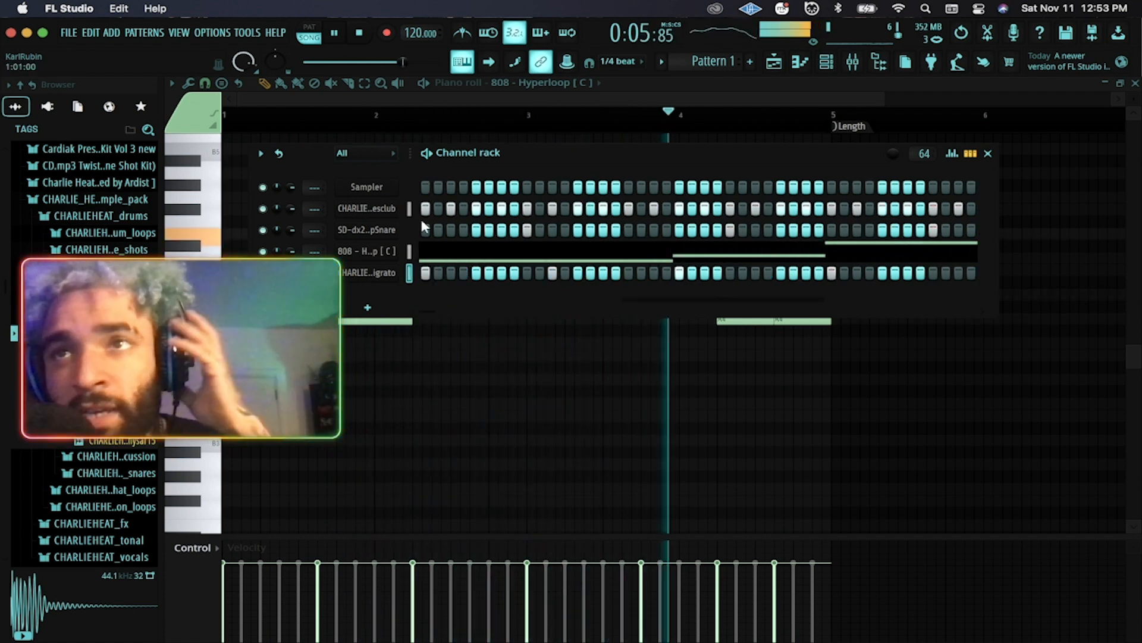
{"action": "key", "text": "space"}
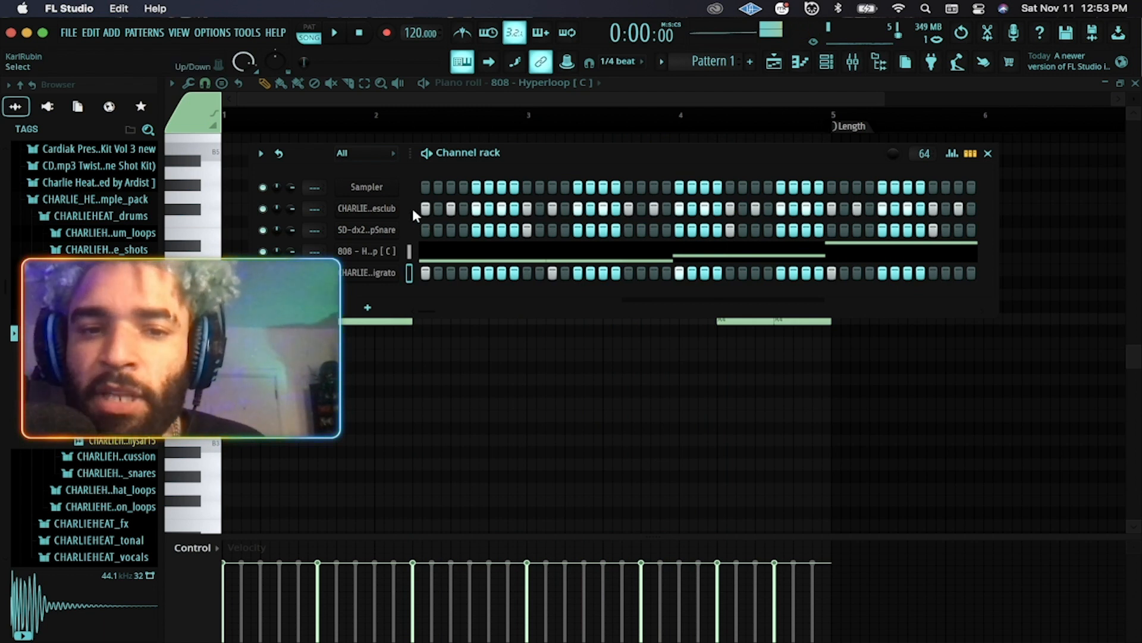
Switch to Logic Pro and start its project playing.
{"action": "mouse_move", "coordinate": [504, 636]}
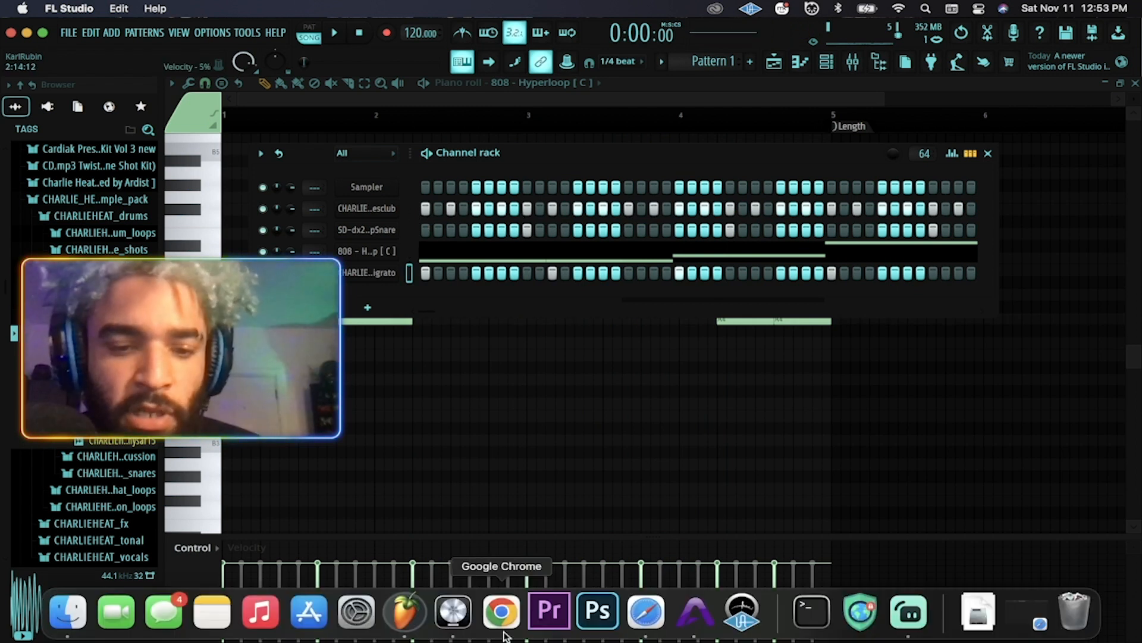
{"action": "left_click", "coordinate": [448, 613]}
{"action": "key", "text": "space"}
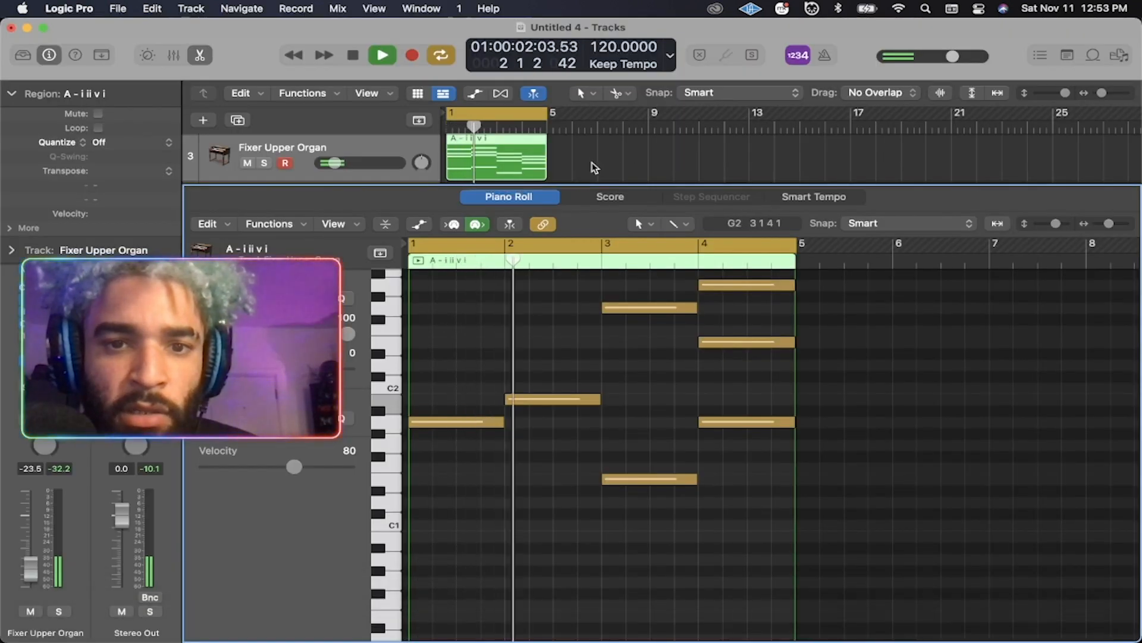
Show all tracks, open the meter plug-in on Stereo Out, and raise the Fixer Upper Organ track's volume.
{"action": "key", "text": "p"}
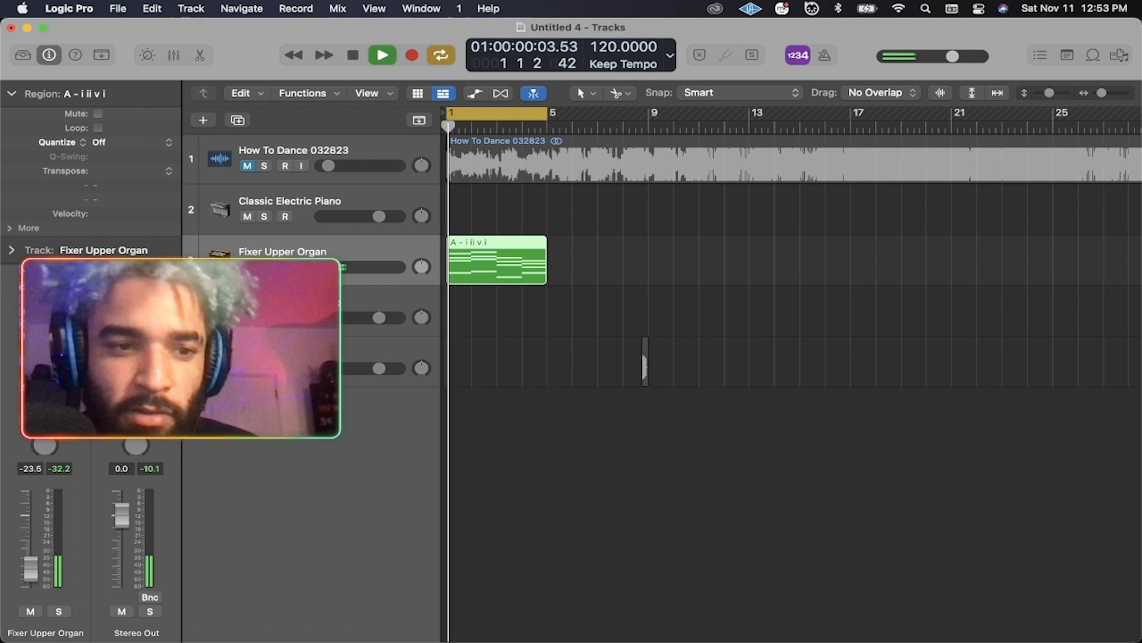
{"action": "key", "text": "v"}
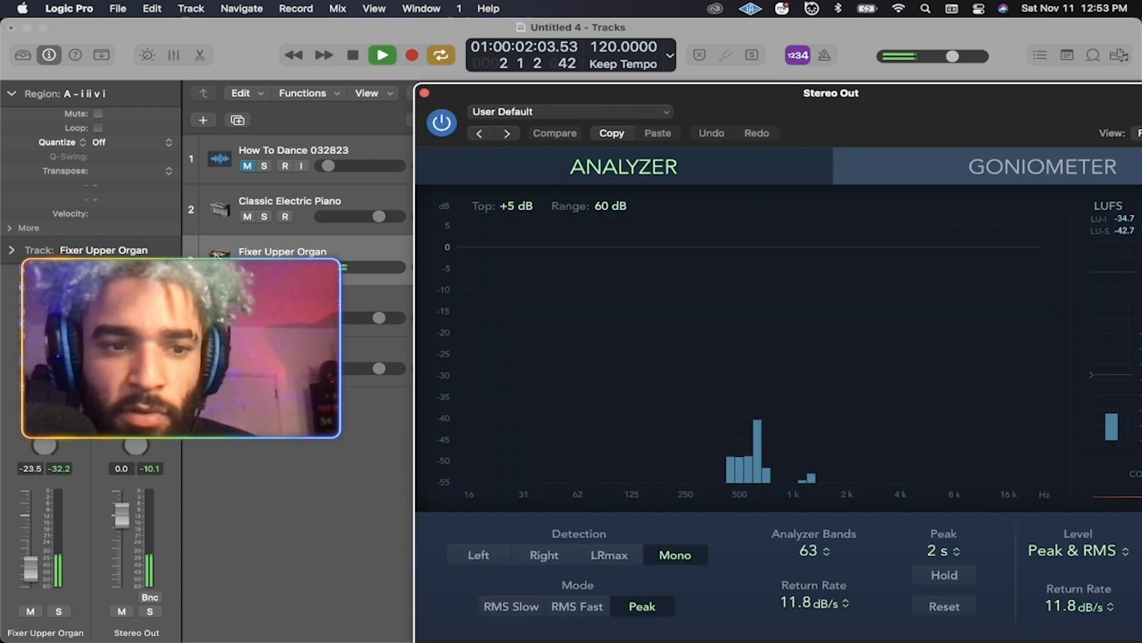
{"action": "left_click_drag", "start_coordinate": [743, 93], "coordinate": [785, 28]}
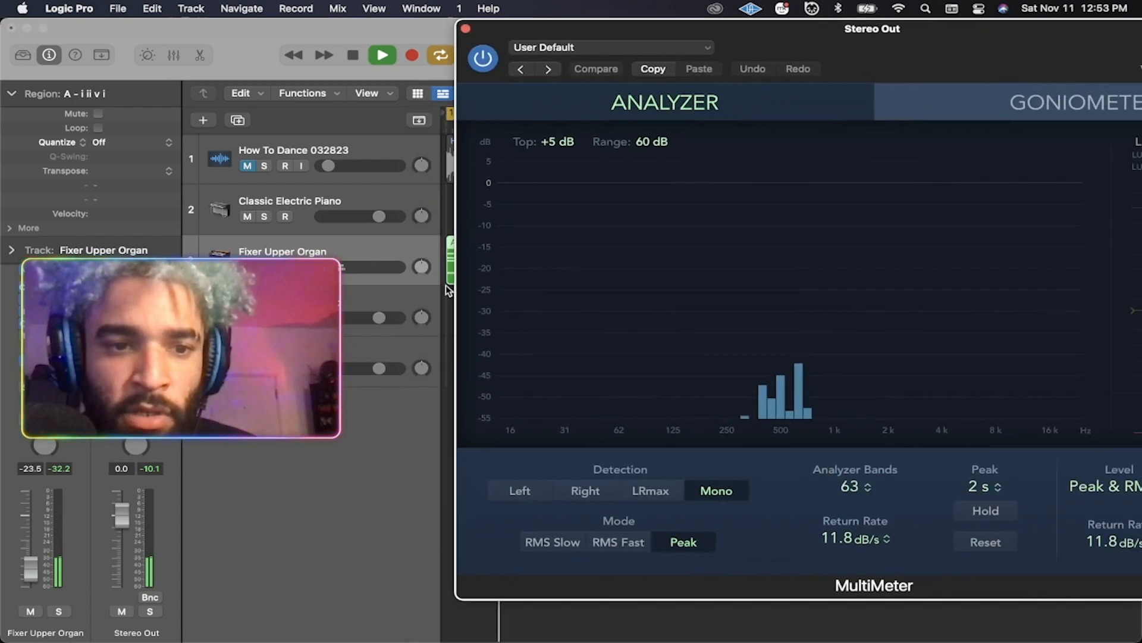
{"action": "left_click", "coordinate": [320, 252]}
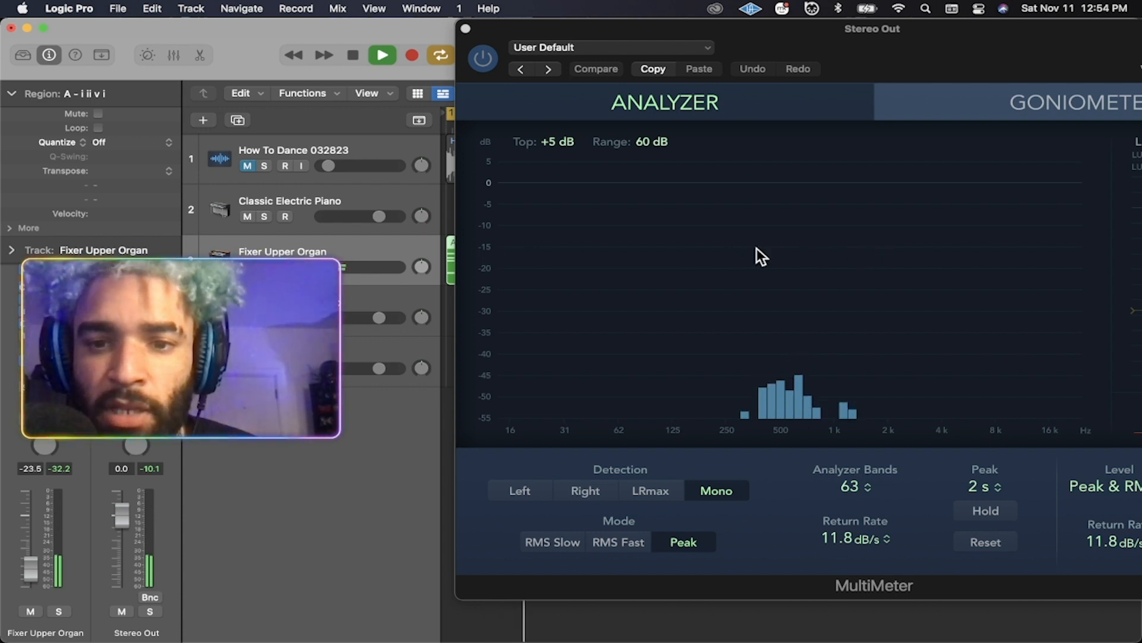
{"action": "left_click_drag", "start_coordinate": [33, 556], "coordinate": [30, 507]}
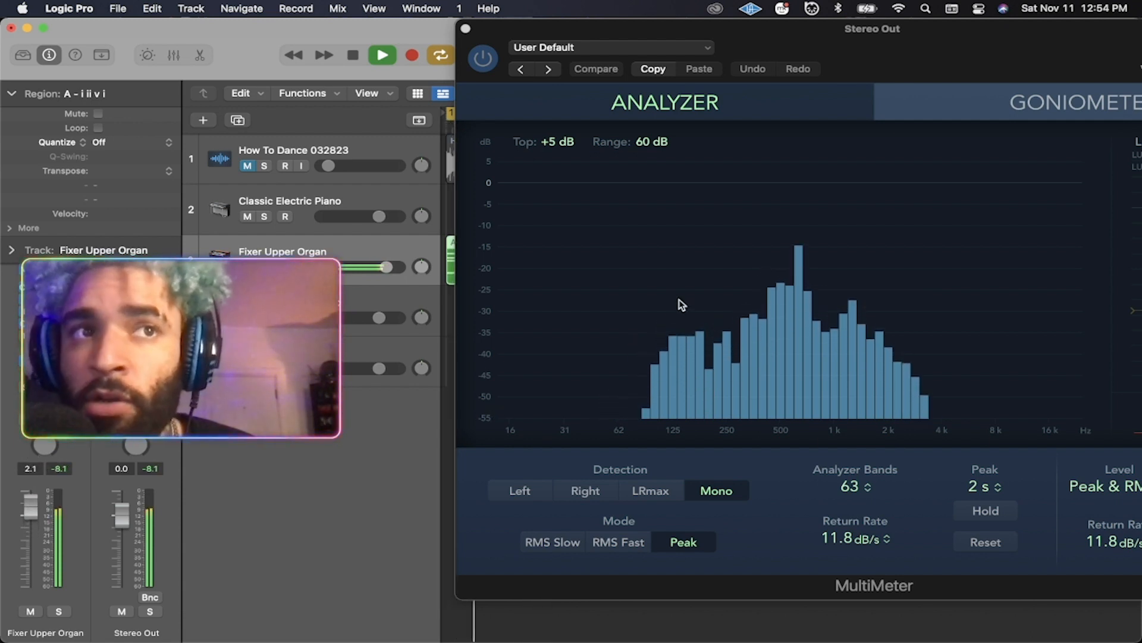
Stop playback, close the analyzer window, and play the project again from the start.
{"action": "key", "text": "space"}
{"action": "left_click_drag", "start_coordinate": [646, 45], "coordinate": [414, 57]}
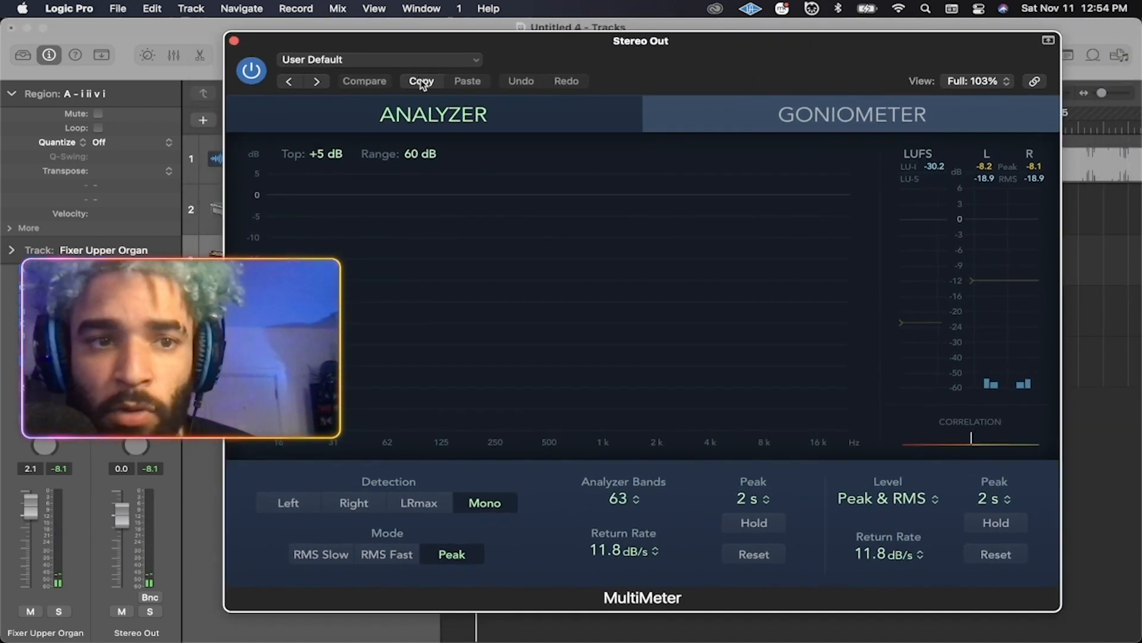
{"action": "left_click", "coordinate": [234, 40]}
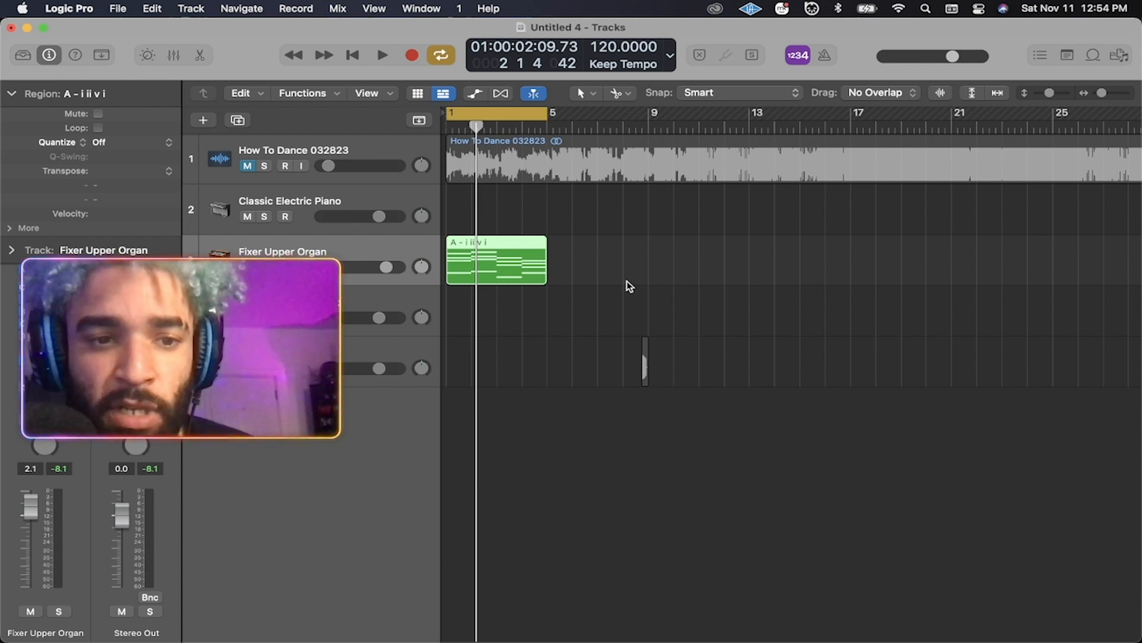
{"action": "key", "text": "space"}
Route the hi-hat, snare, 808 and kick channels to mixer inserts 1–4.
{"action": "mouse_move", "coordinate": [440, 613]}
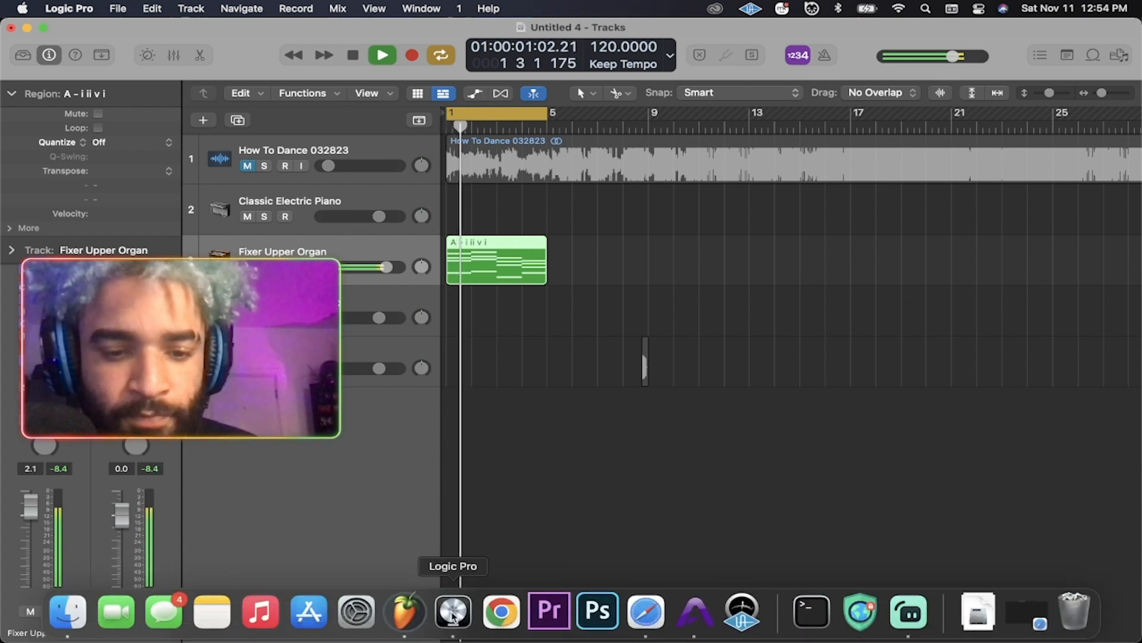
{"action": "left_click", "coordinate": [397, 607]}
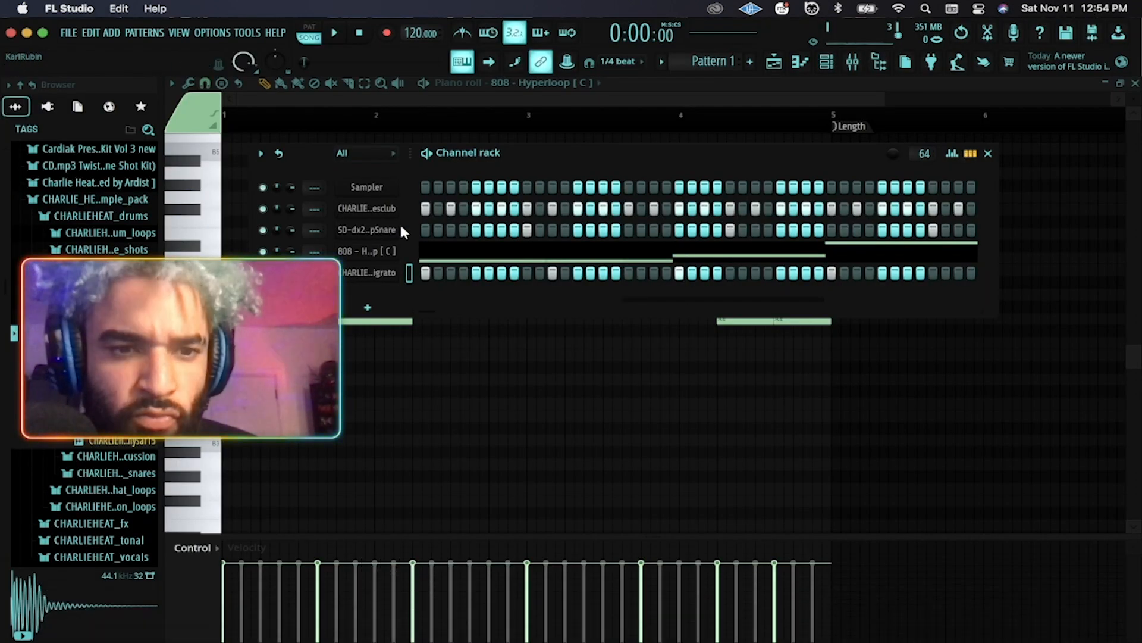
{"action": "left_click_drag", "start_coordinate": [408, 208], "coordinate": [409, 272]}
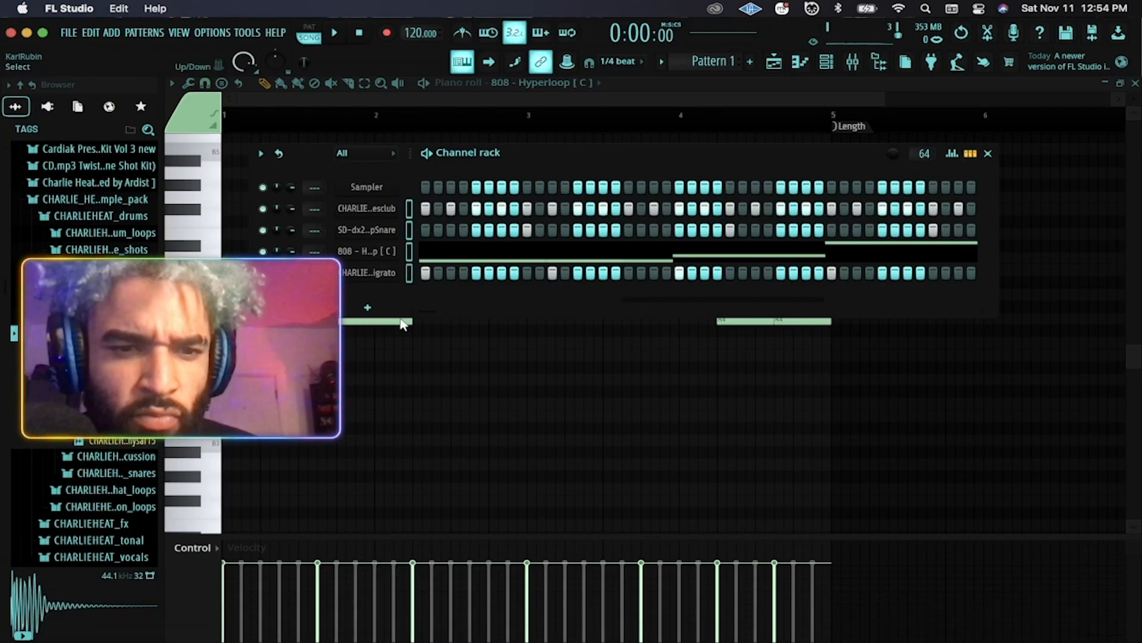
{"action": "left_click", "coordinate": [849, 61]}
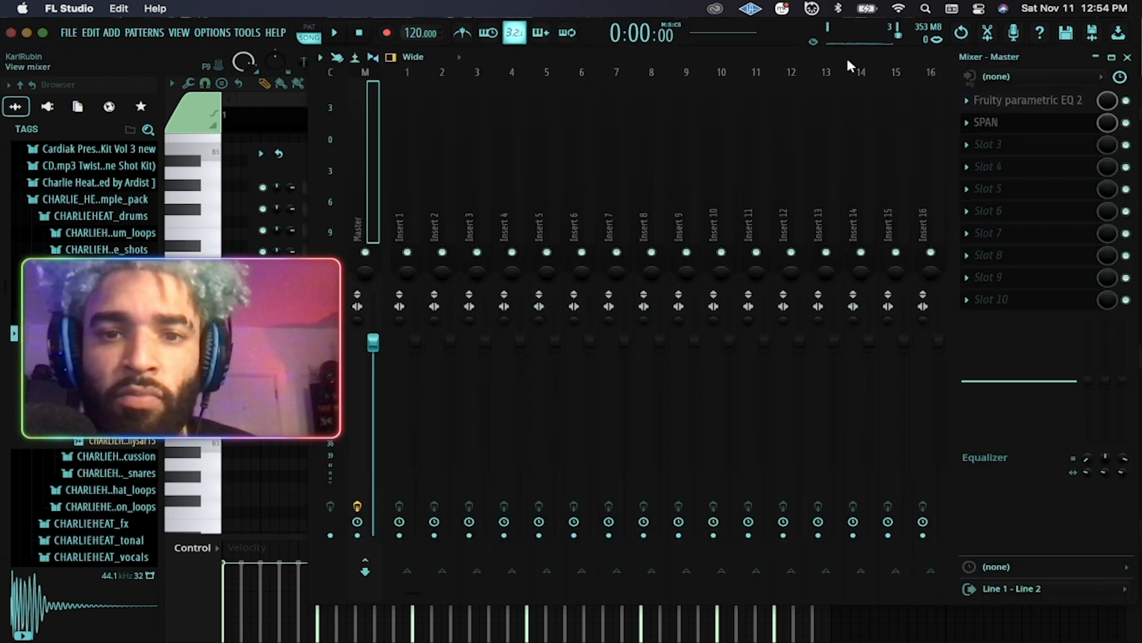
{"action": "right_click", "coordinate": [403, 156]}
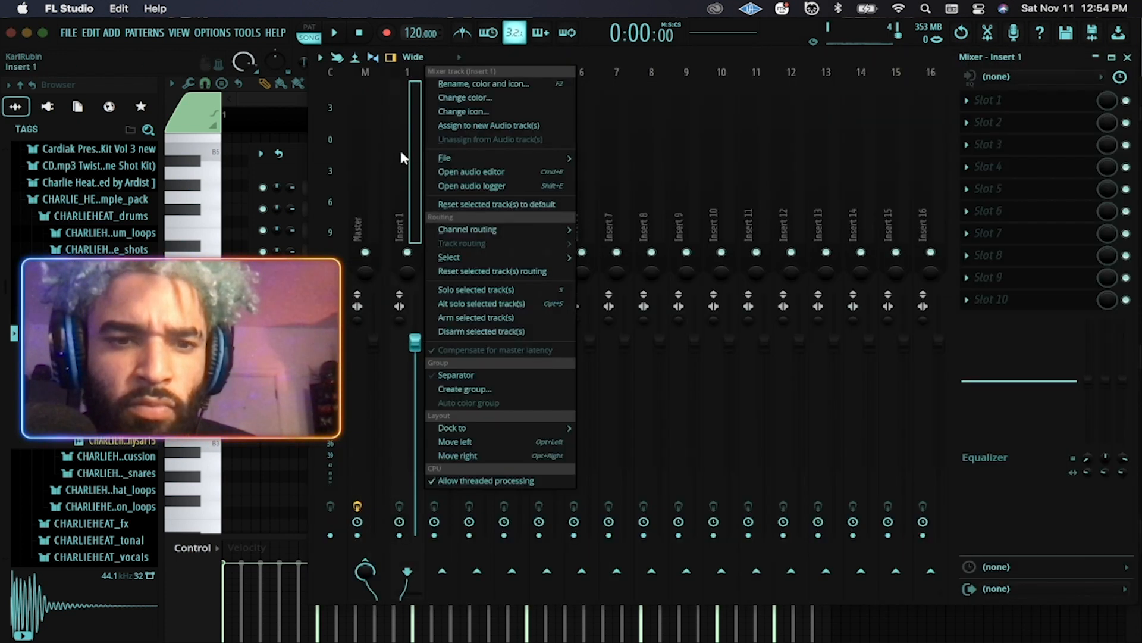
{"action": "mouse_move", "coordinate": [470, 226]}
{"action": "left_click", "coordinate": [601, 244]}
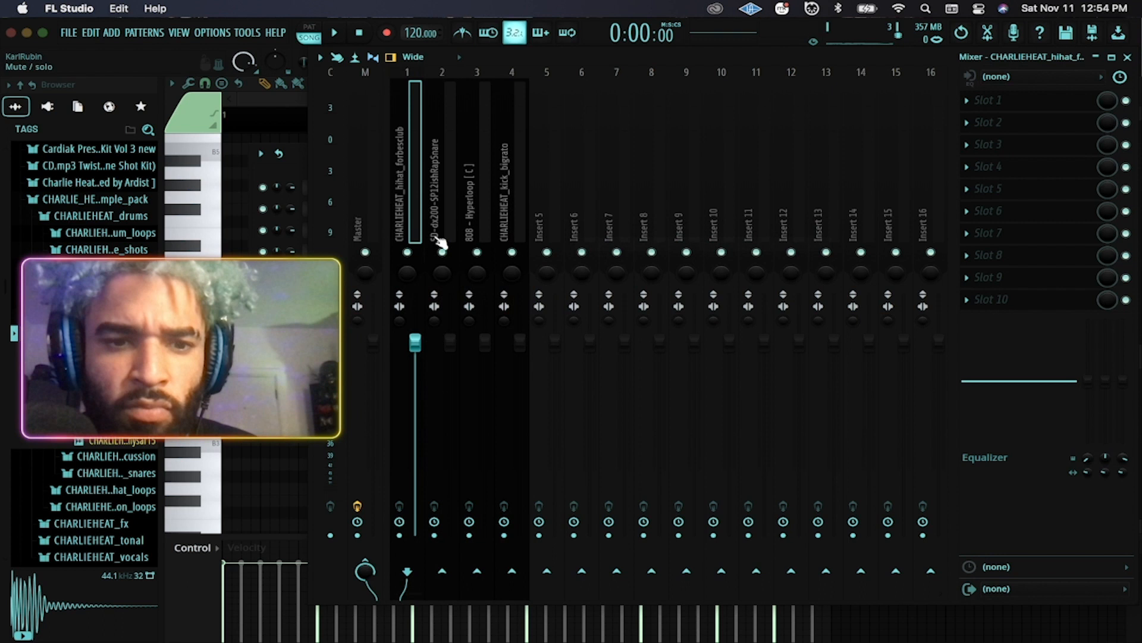
{"action": "left_click", "coordinate": [356, 206]}
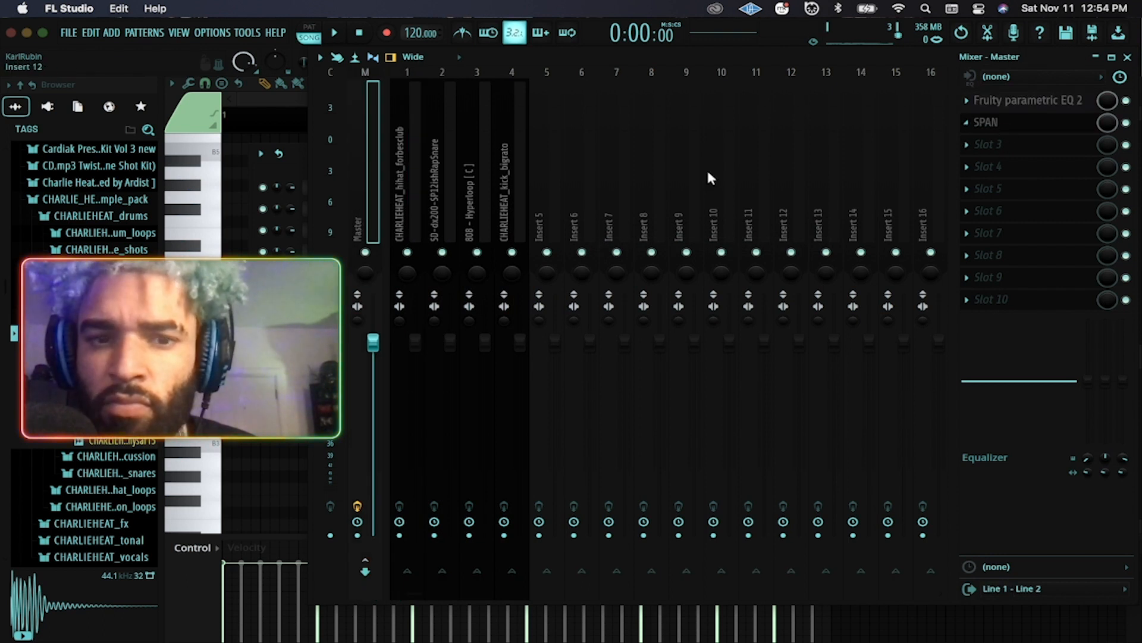
Play the beat and raise the snare insert's fader, then stop playback in both FL Studio and Logic Pro.
{"action": "key", "text": "space"}
{"action": "left_click", "coordinate": [402, 164]}
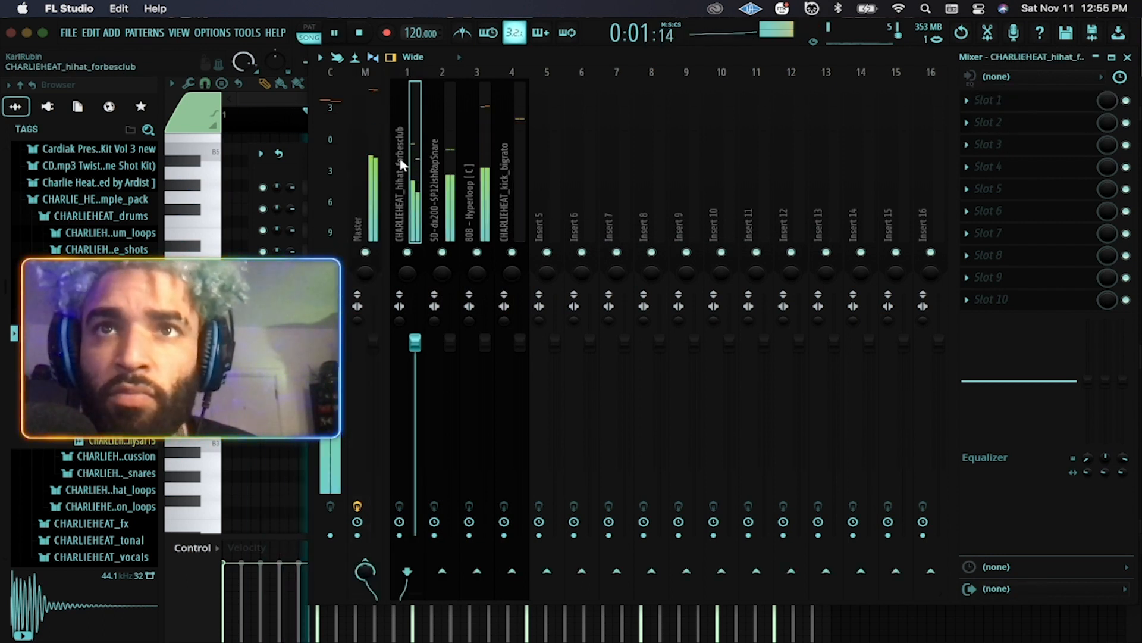
{"action": "left_click_drag", "start_coordinate": [864, 59], "coordinate": [773, 38]}
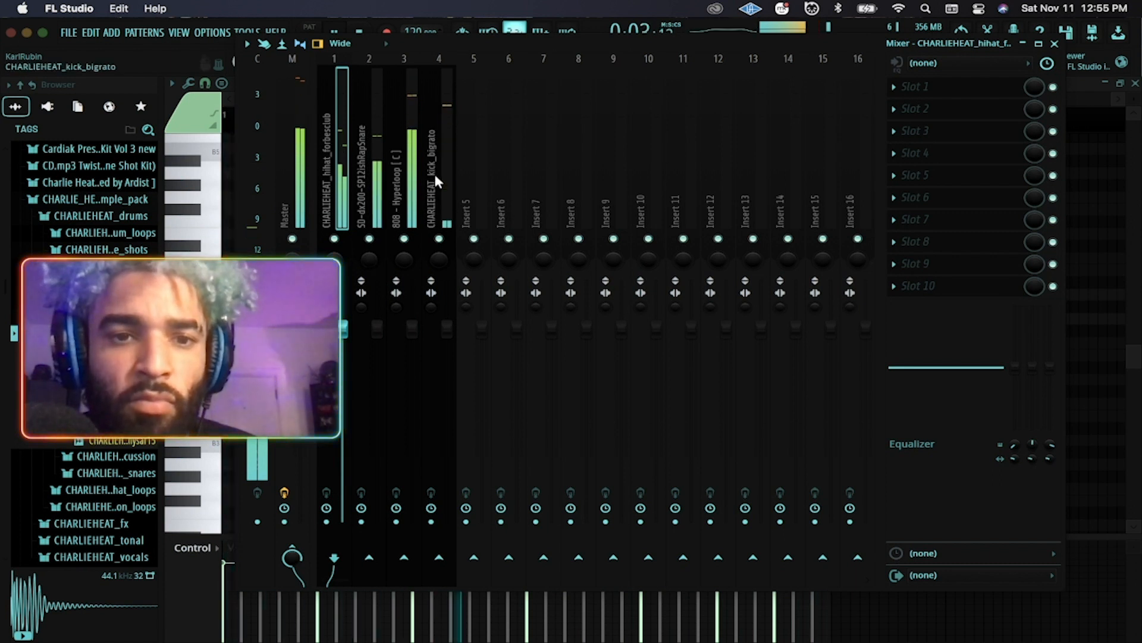
{"action": "left_click", "coordinate": [369, 189]}
{"action": "left_click_drag", "start_coordinate": [376, 328], "coordinate": [377, 285]}
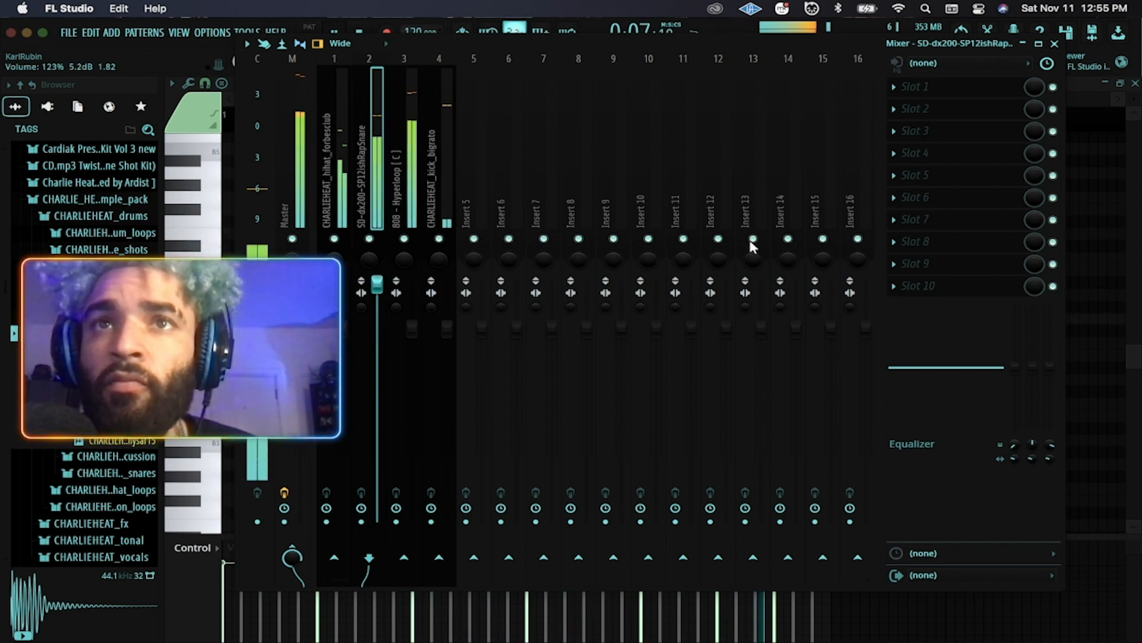
{"action": "key", "text": "space"}
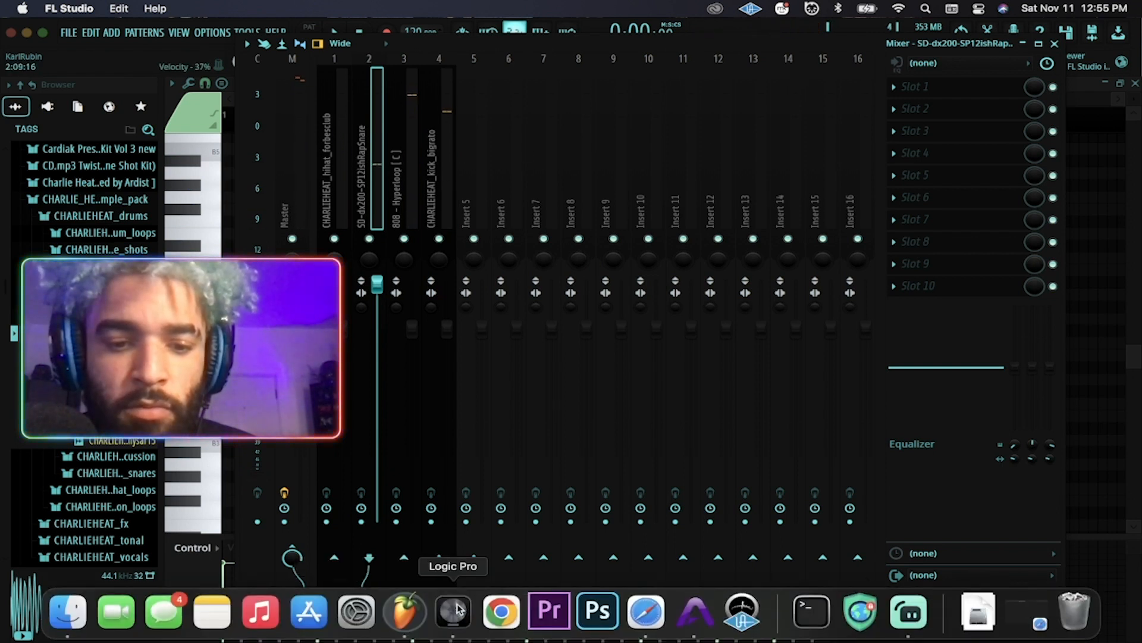
{"action": "left_click", "coordinate": [384, 616]}
{"action": "key", "text": "space"}
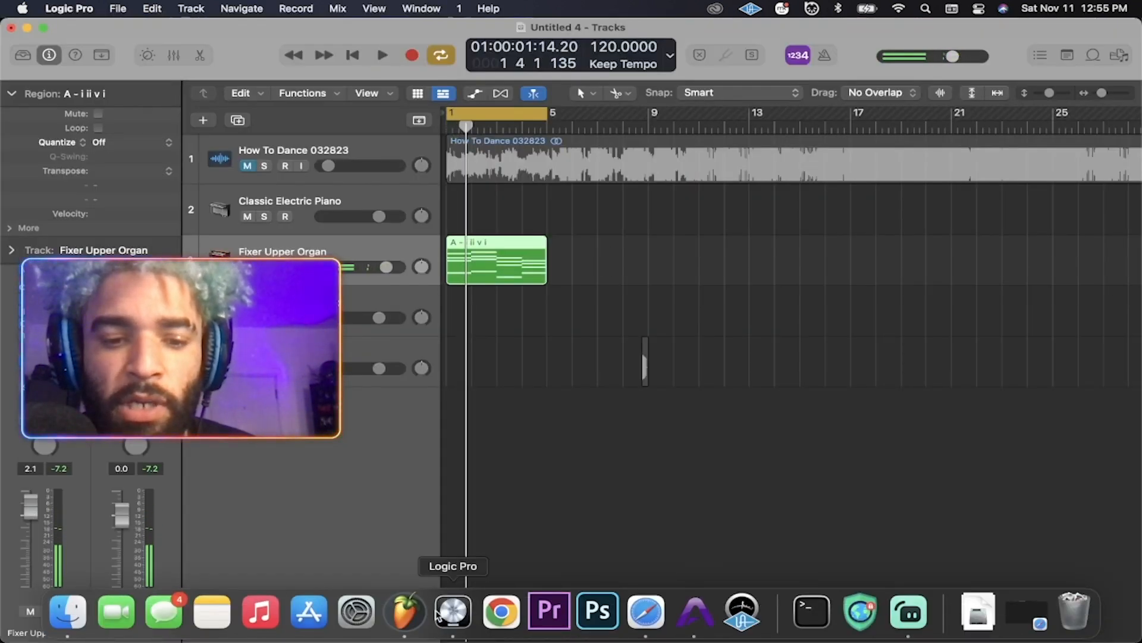
Move the mixer left and narrow it to show inserts 1–8.
{"action": "left_click", "coordinate": [415, 614]}
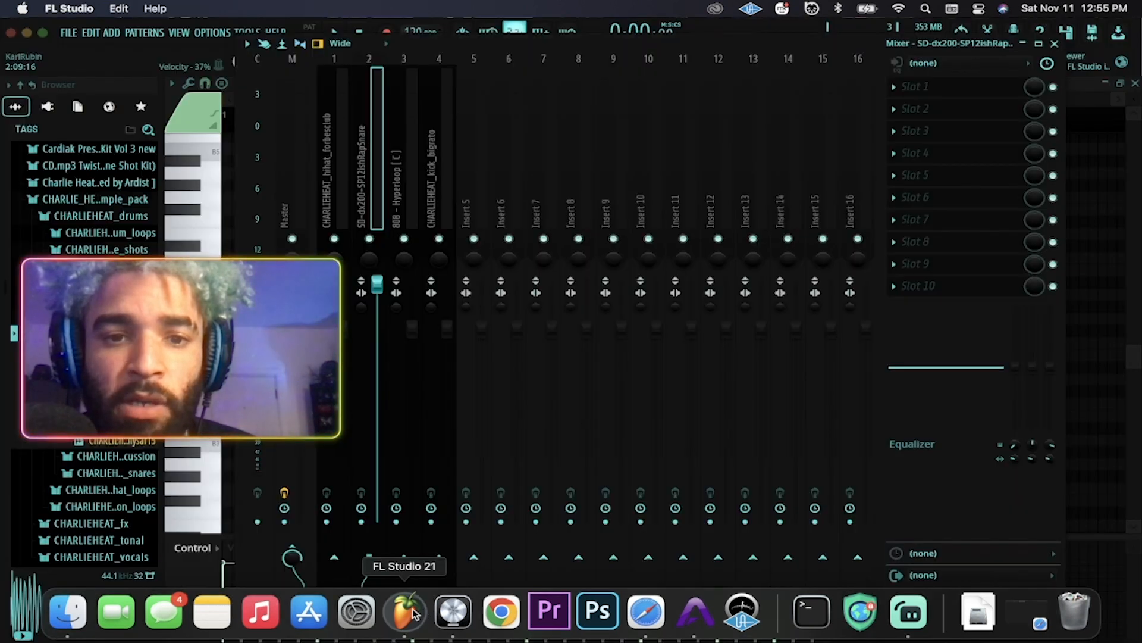
{"action": "left_click_drag", "start_coordinate": [516, 44], "coordinate": [287, 37]}
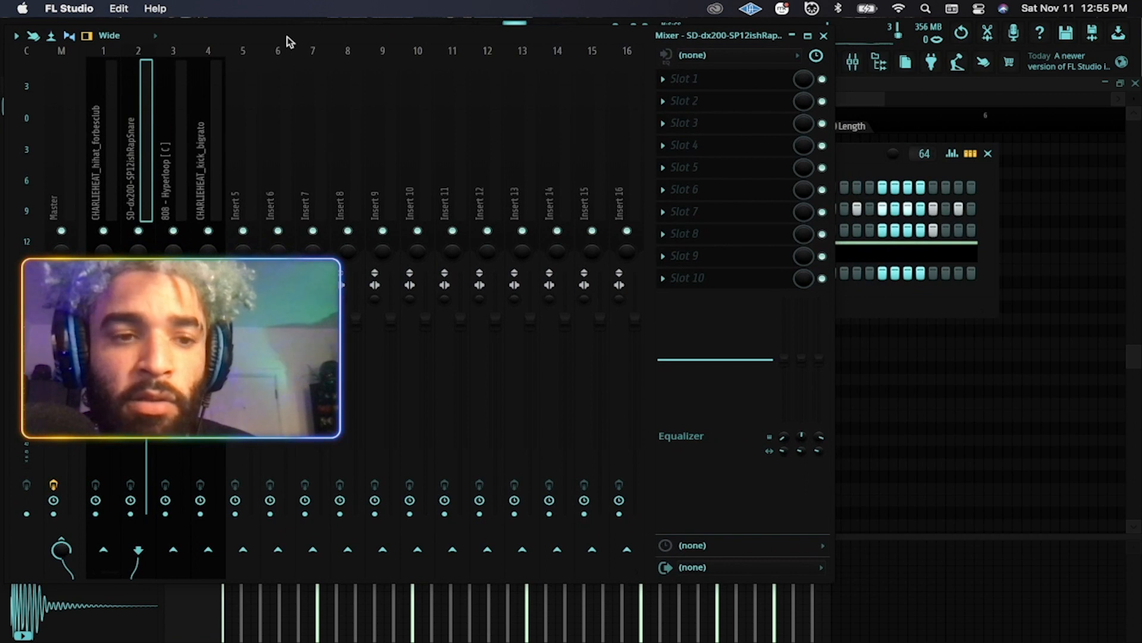
{"action": "left_click_drag", "start_coordinate": [835, 30], "coordinate": [557, 19]}
Open the SPAN analyzer on the Master track and position it beside the mixer.
{"action": "left_click", "coordinate": [61, 285]}
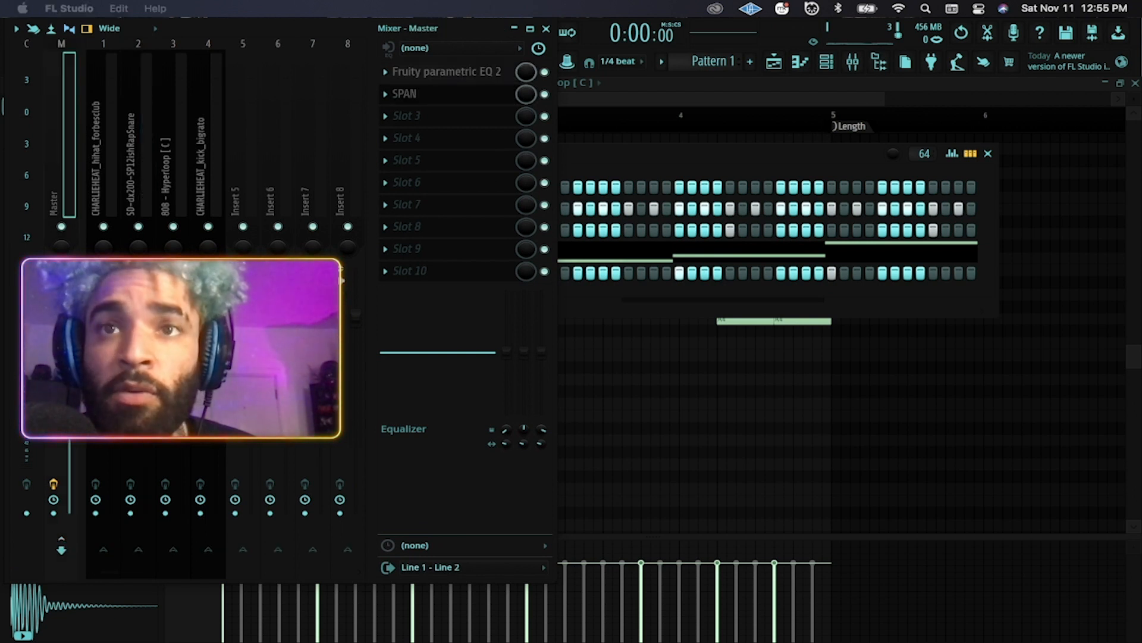
{"action": "left_click", "coordinate": [416, 94]}
{"action": "left_click_drag", "start_coordinate": [1030, 85], "coordinate": [761, 53]}
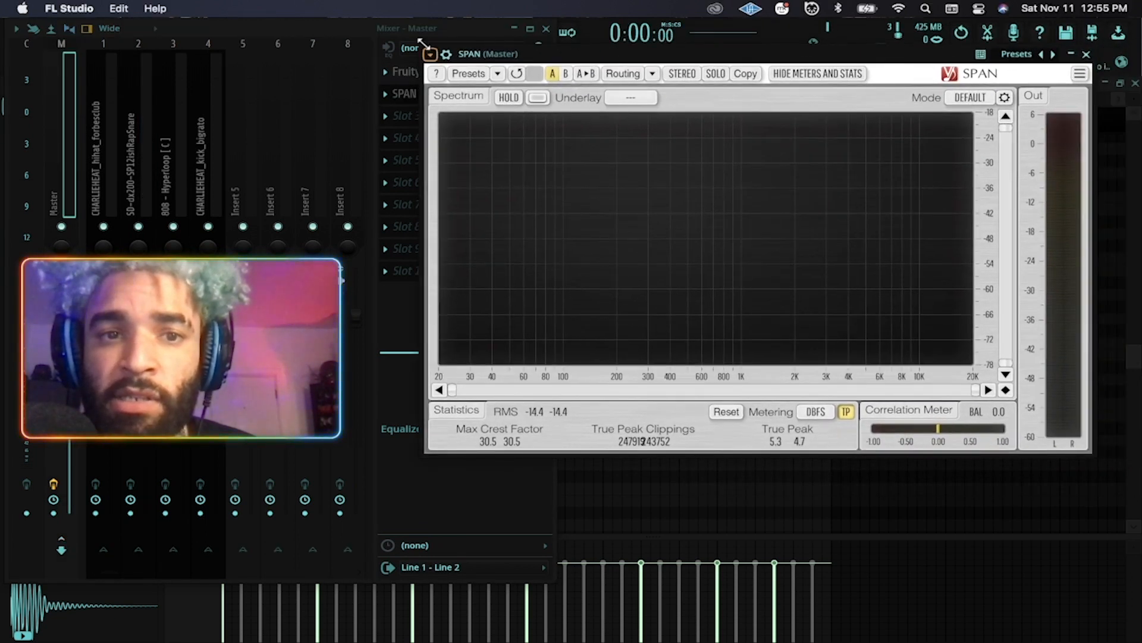
{"action": "left_click_drag", "start_coordinate": [424, 44], "coordinate": [597, 75]}
{"action": "left_click_drag", "start_coordinate": [768, 89], "coordinate": [709, 25]}
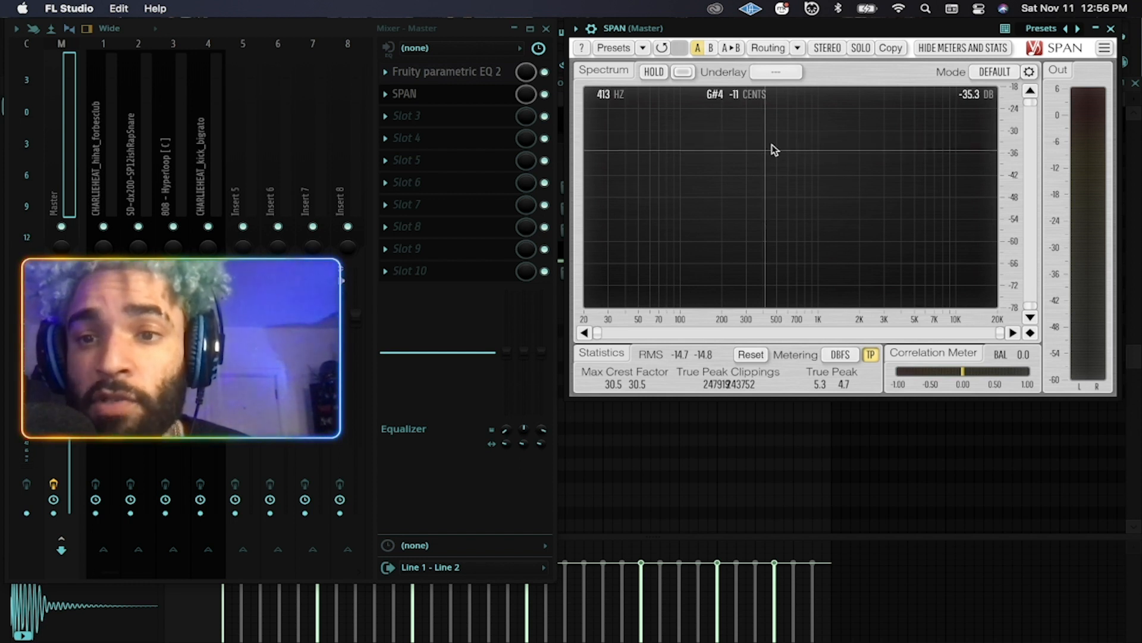
{"action": "left_click_drag", "start_coordinate": [772, 30], "coordinate": [773, 32]}
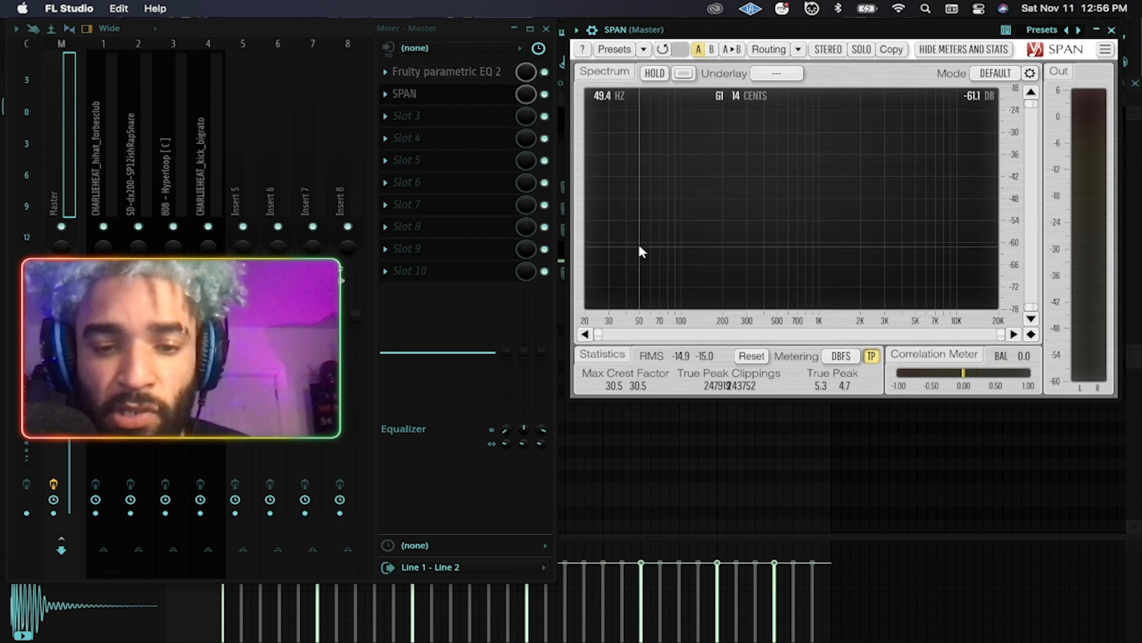
Start the Logic Pro project playing for comparison and return to FL Studio.
{"action": "left_click", "coordinate": [405, 621]}
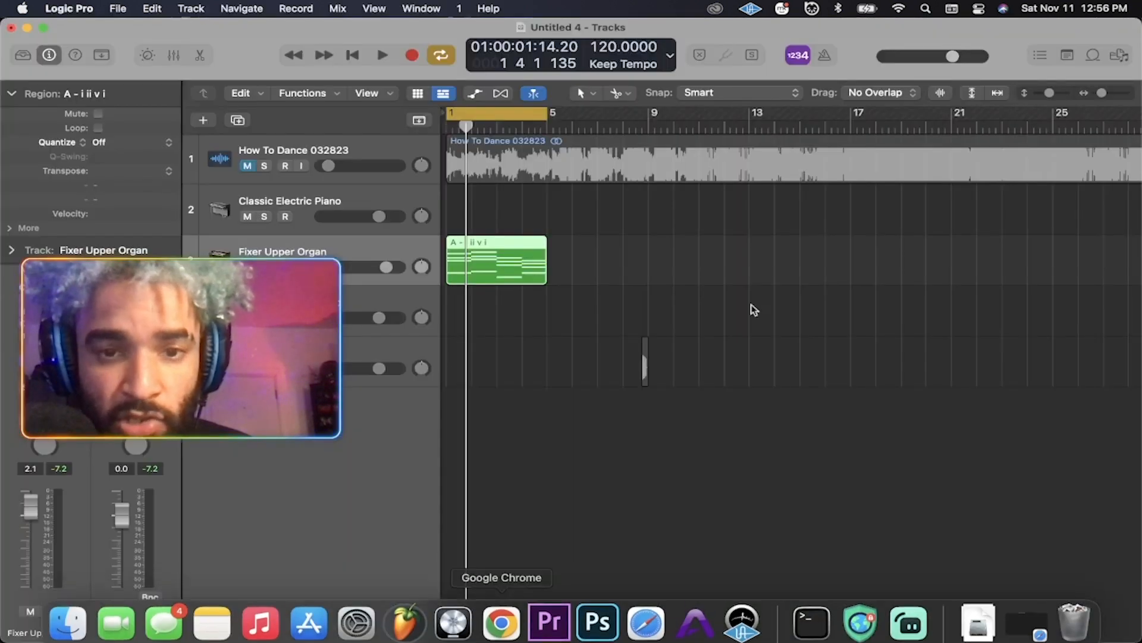
{"action": "key", "text": "space"}
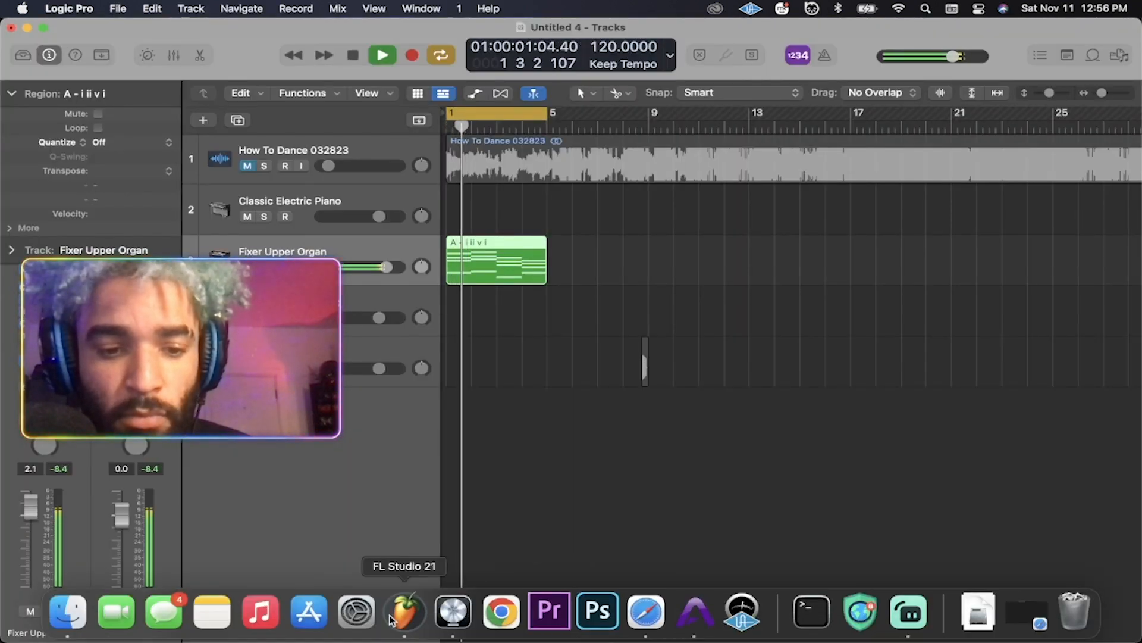
{"action": "left_click", "coordinate": [391, 621]}
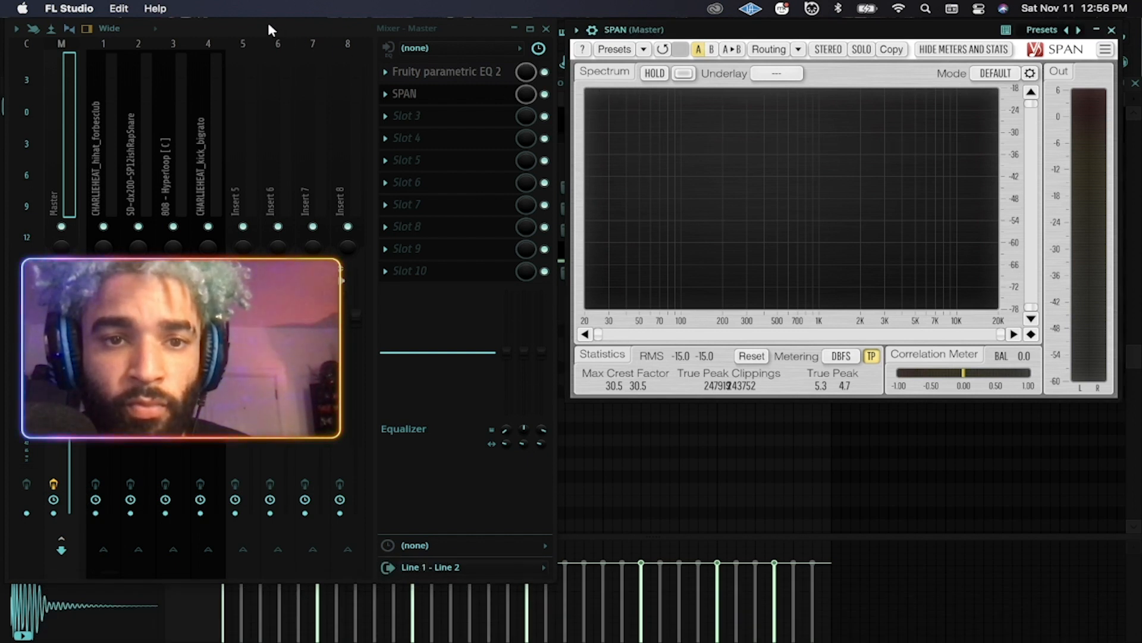
Play the beat through SPAN, inspecting the hi-hat, kick and 808 inserts with the 808 muted, then switch to Logic Pro.
{"action": "key", "text": "space"}
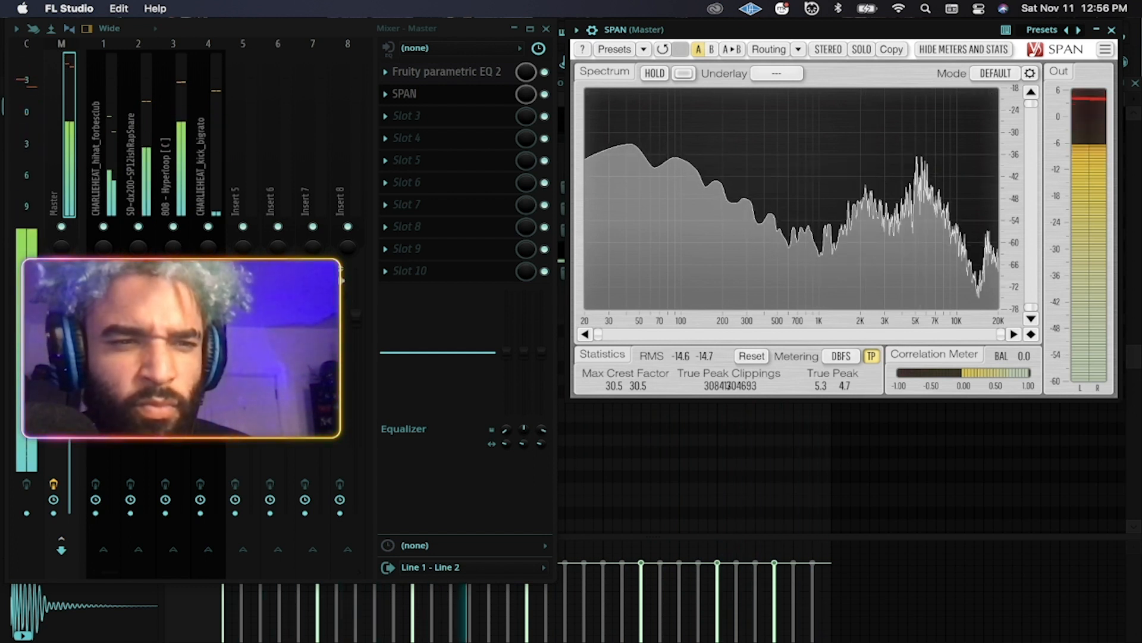
{"action": "left_click", "coordinate": [104, 315]}
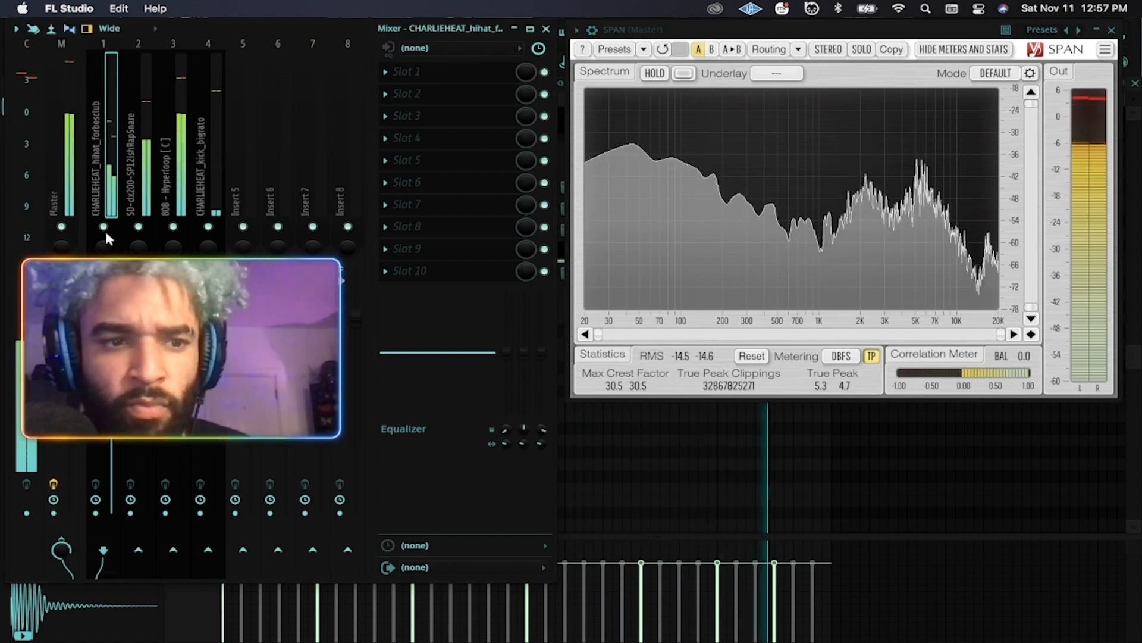
{"action": "left_click", "coordinate": [173, 226]}
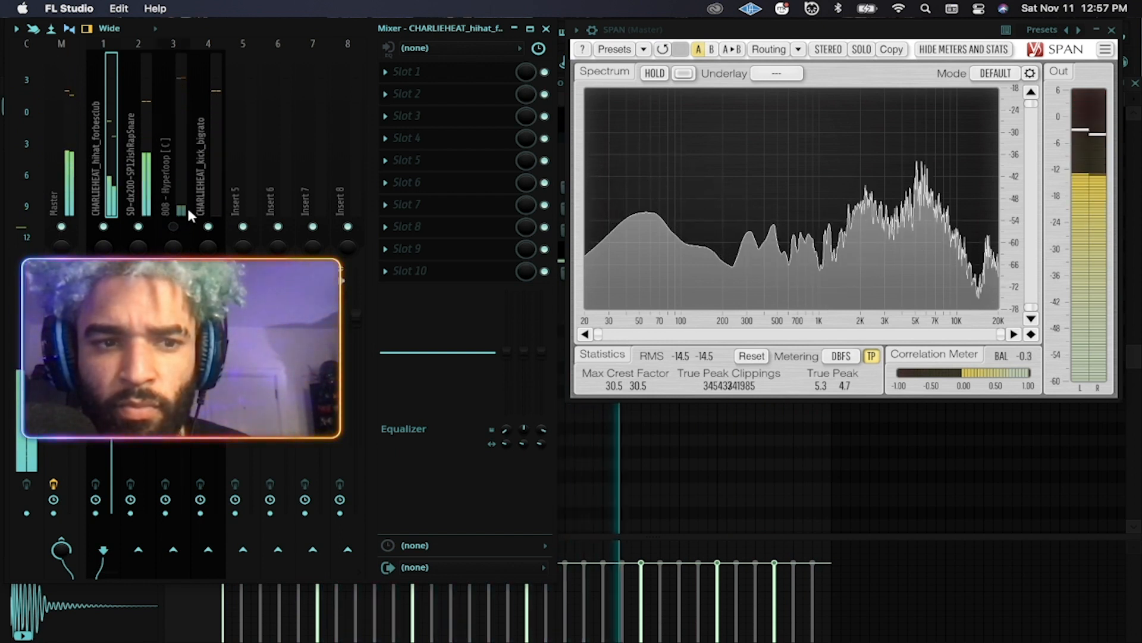
{"action": "left_click", "coordinate": [202, 194]}
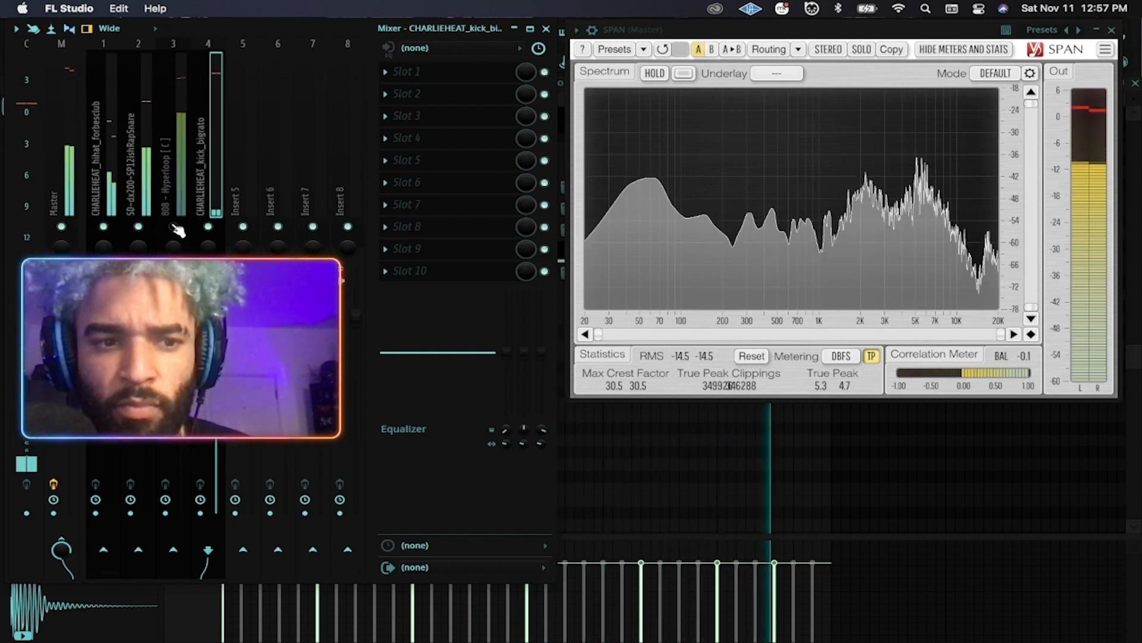
{"action": "left_click", "coordinate": [167, 153]}
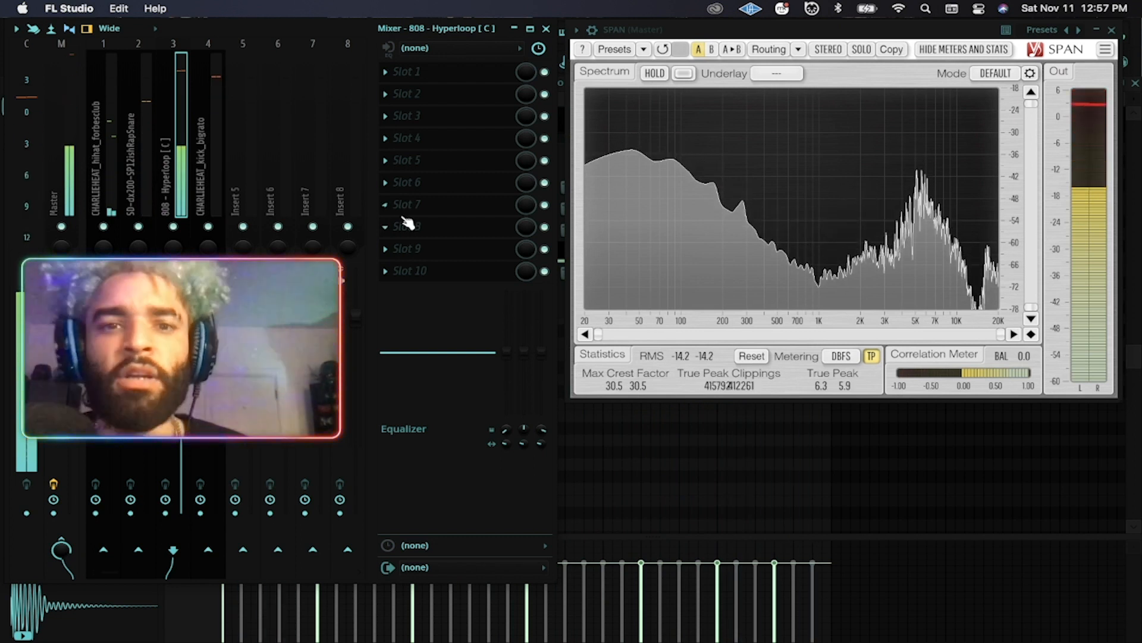
{"action": "left_click", "coordinate": [455, 613]}
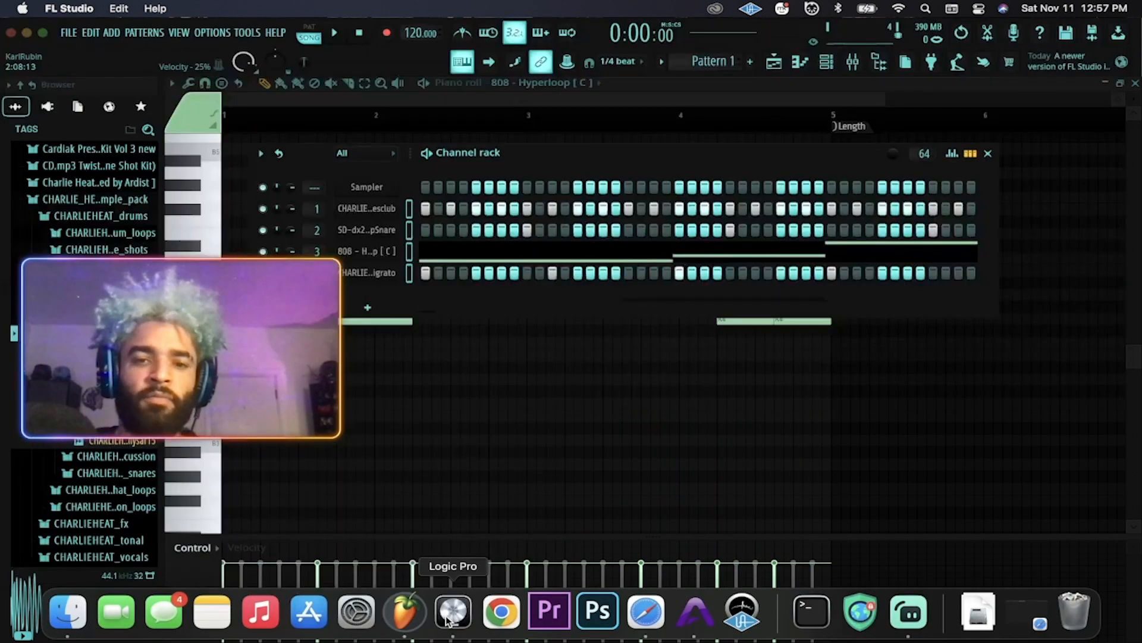